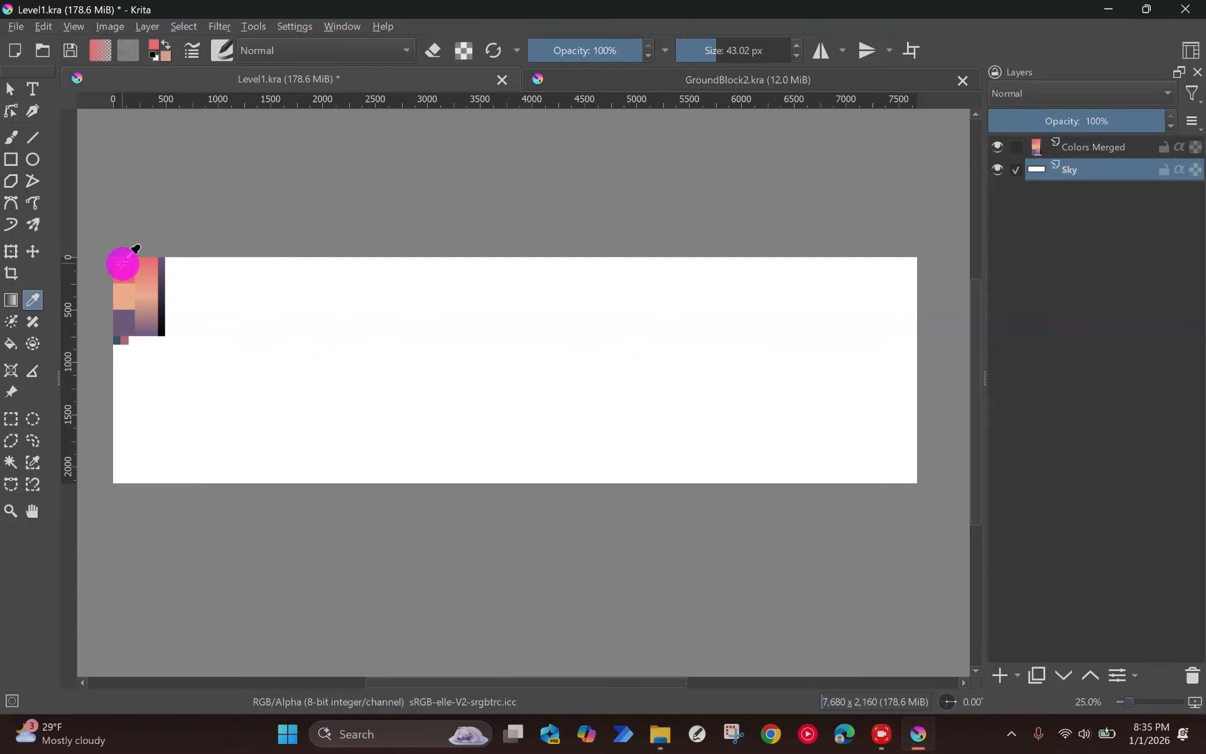
# Step: Sample the coral red from the top swatch of the colour palette as the foreground colour
pyautogui.click(131, 277)
pyautogui.scroll(3, 123, 255)
pyautogui.click(146, 278)
pyautogui.scroll(-2, 420, 271)
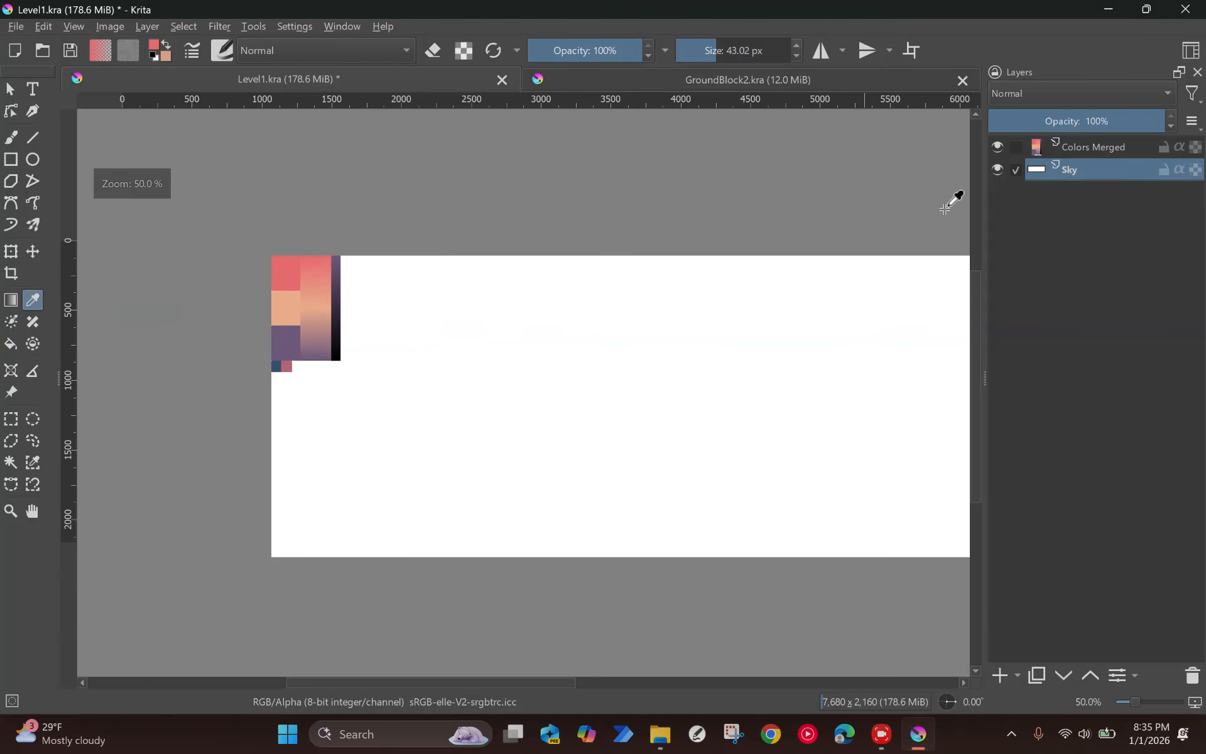
# Step: Rename the Colors Merged layer to Color
pyautogui.click(1066, 148)
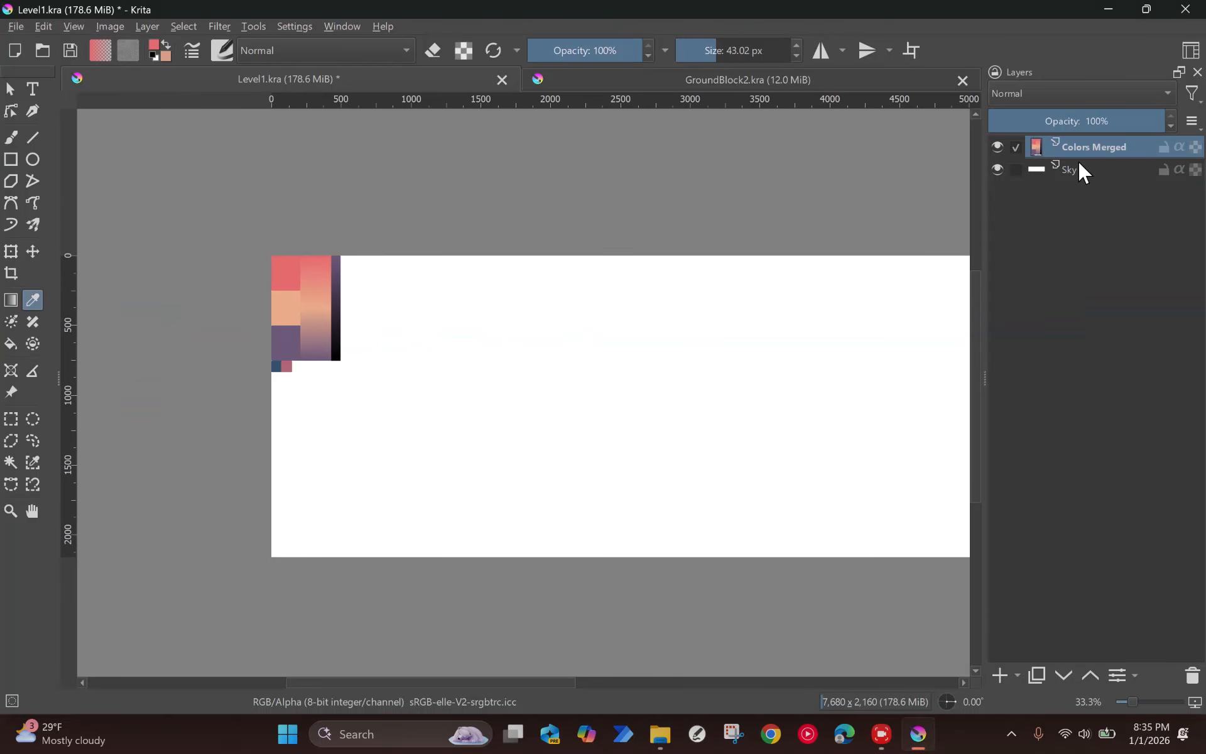
pyautogui.click(1080, 171)
pyautogui.moveTo(782, 292); pyautogui.dragTo(678, 269)
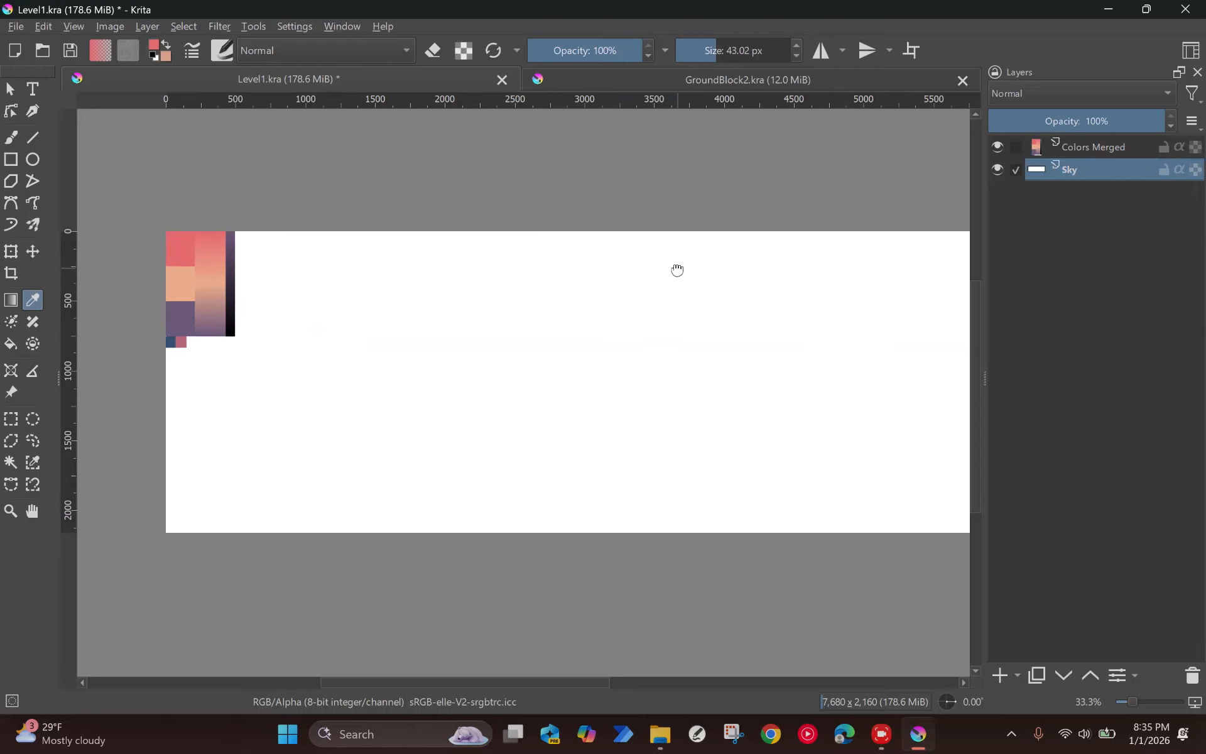
pyautogui.doubleClick(1095, 147)
pyautogui.write('Color')
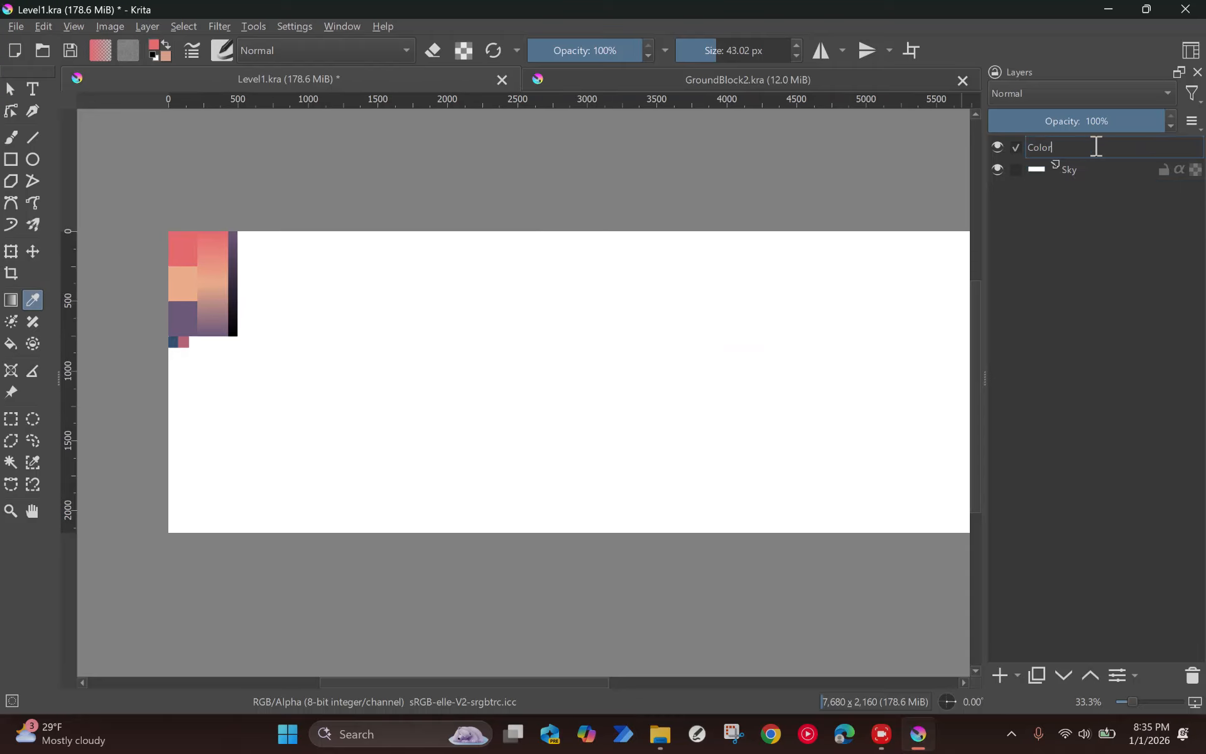
pyautogui.press('Return')
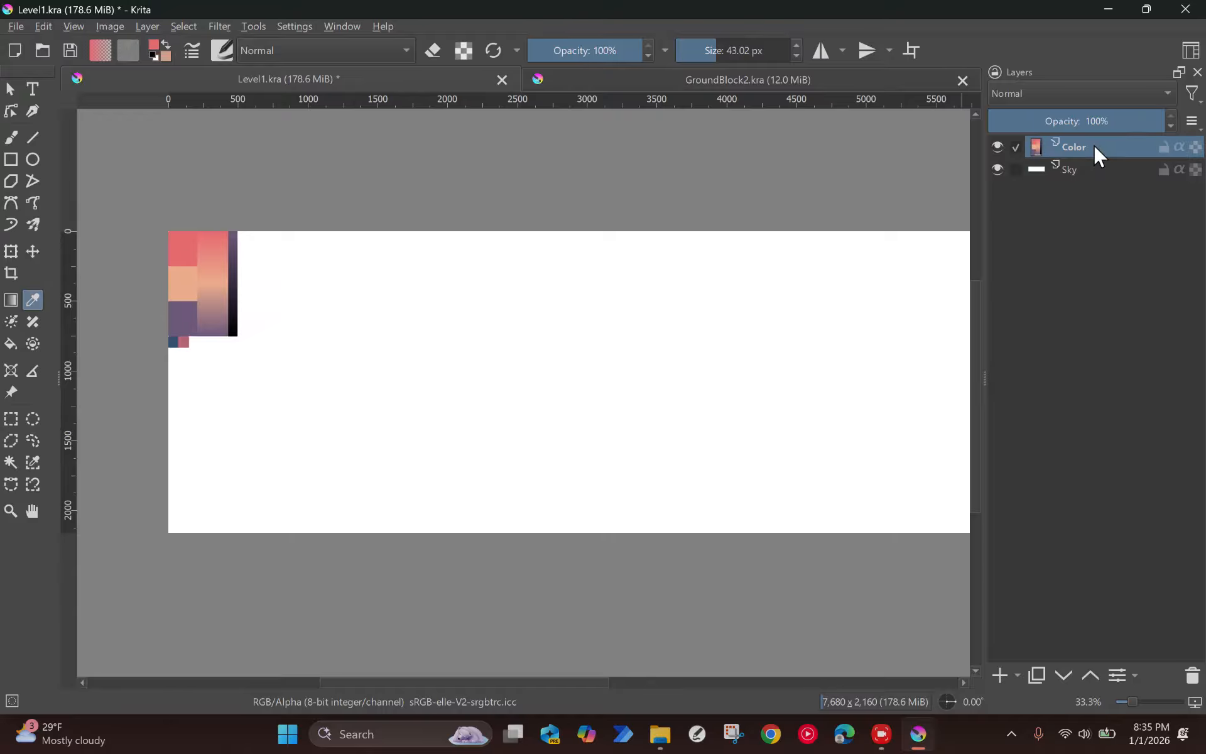
# Step: Fill the whole Sky layer with the sampled coral red
pyautogui.press('-')
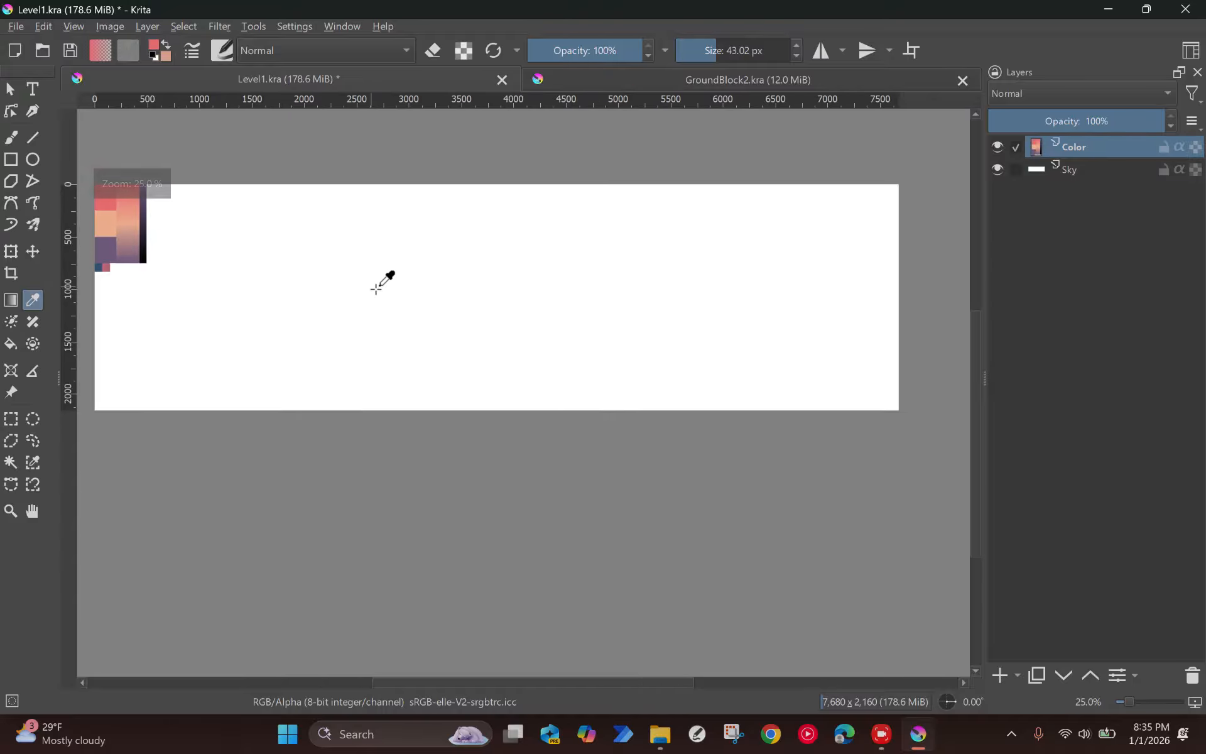
pyautogui.press('f')
pyautogui.click(1077, 171)
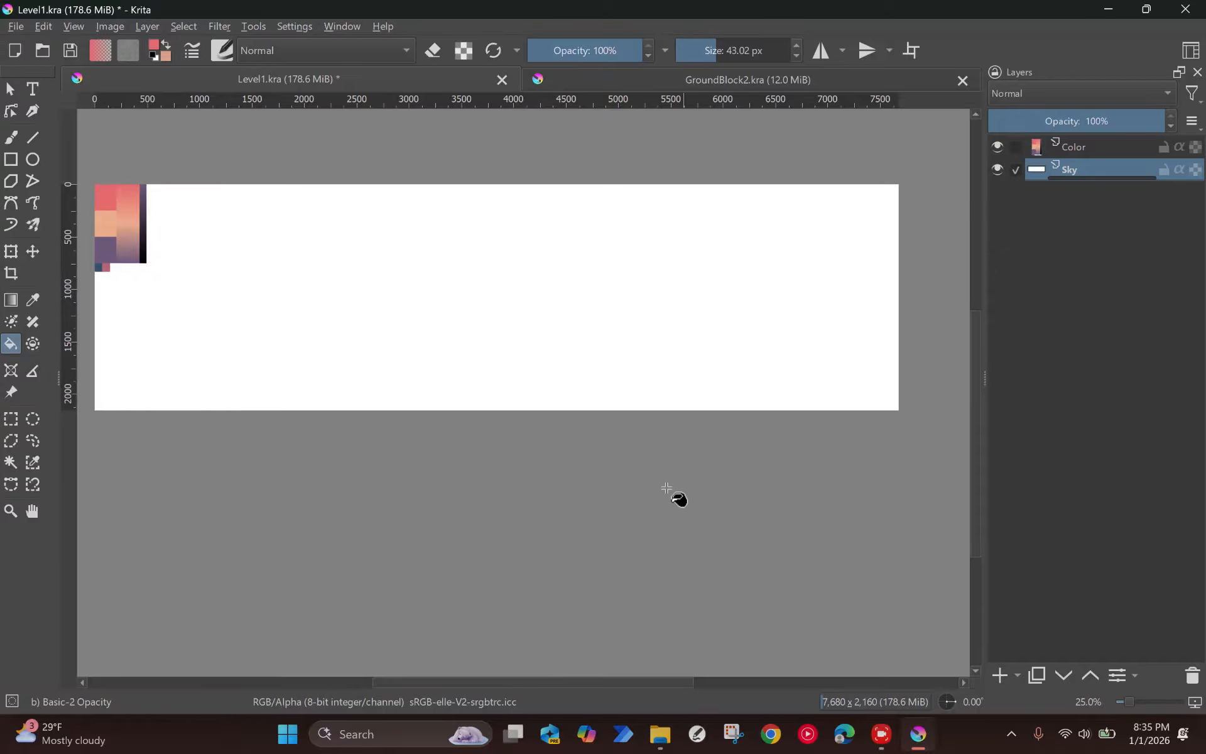
pyautogui.click(576, 339)
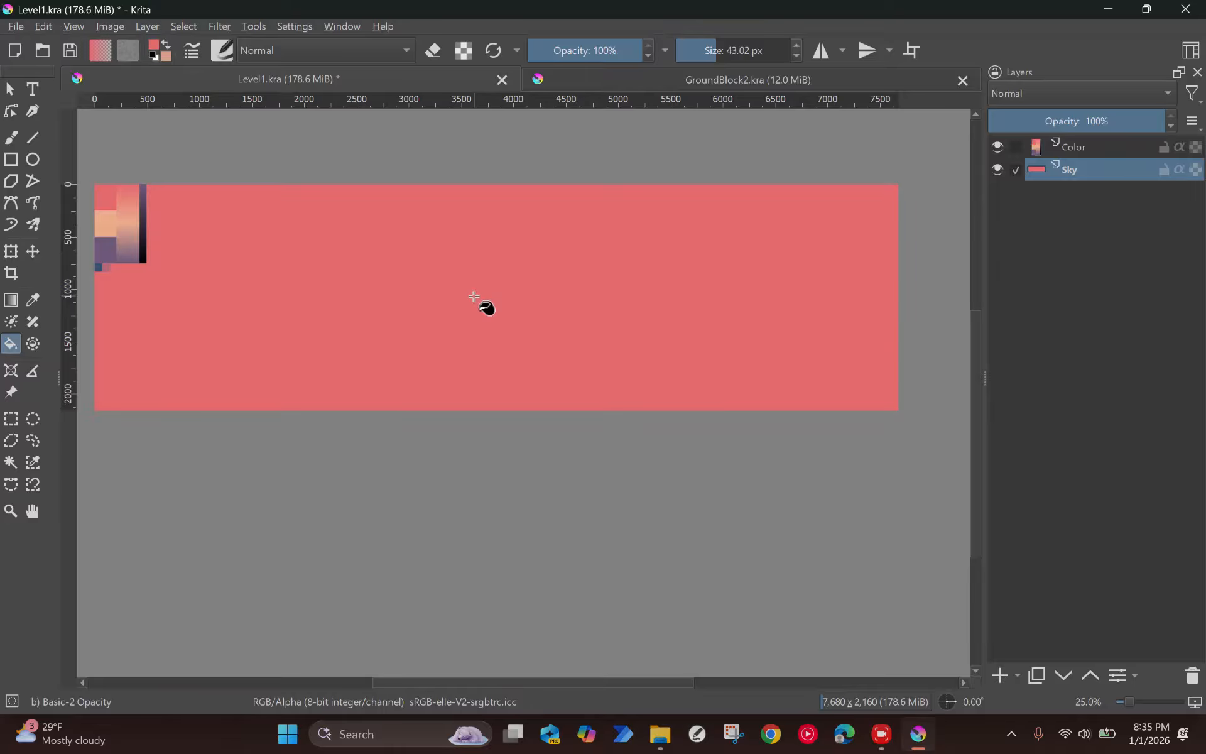
# Step: Add a paint layer above Sky and make a rectangular selection about 520 by 600 px in the canvas's lower-left corner
pyautogui.scroll(1, 377, 225)
pyautogui.scroll(-1, 401, 254)
pyautogui.moveTo(444, 277); pyautogui.dragTo(476, 296)
pyautogui.click(1000, 675)
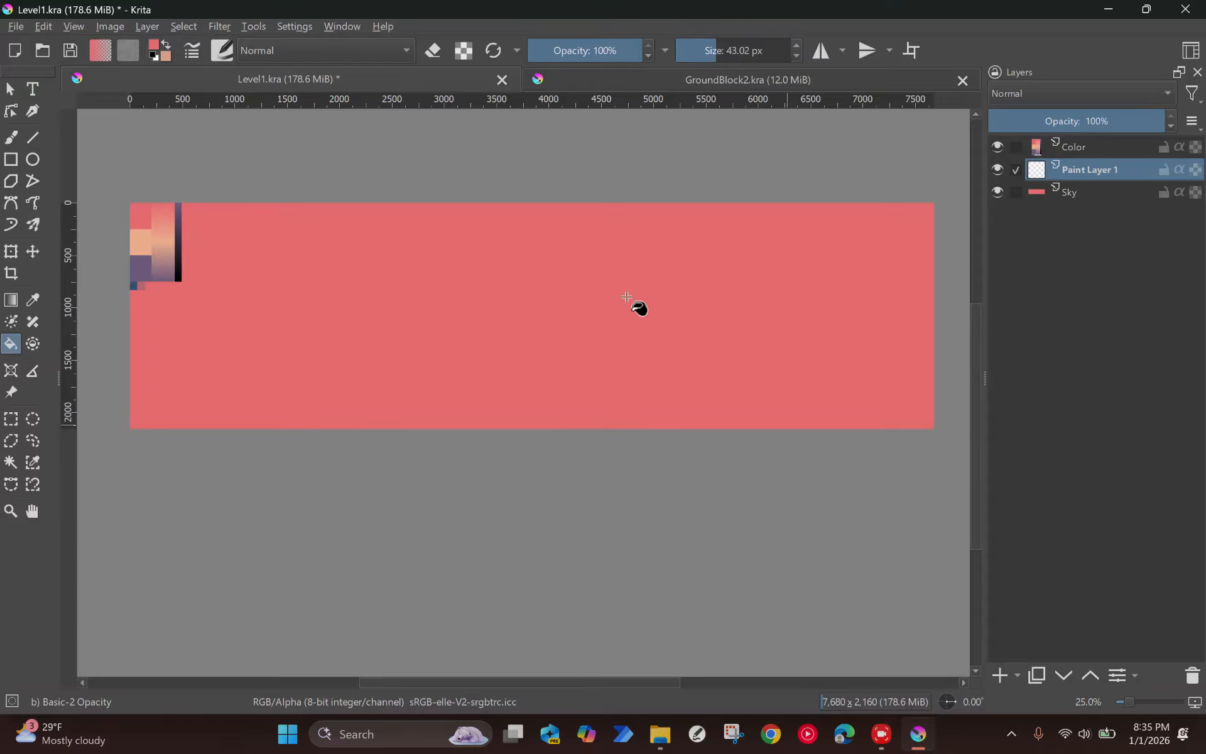
pyautogui.click(11, 418)
pyautogui.moveTo(127, 370); pyautogui.dragTo(185, 428)
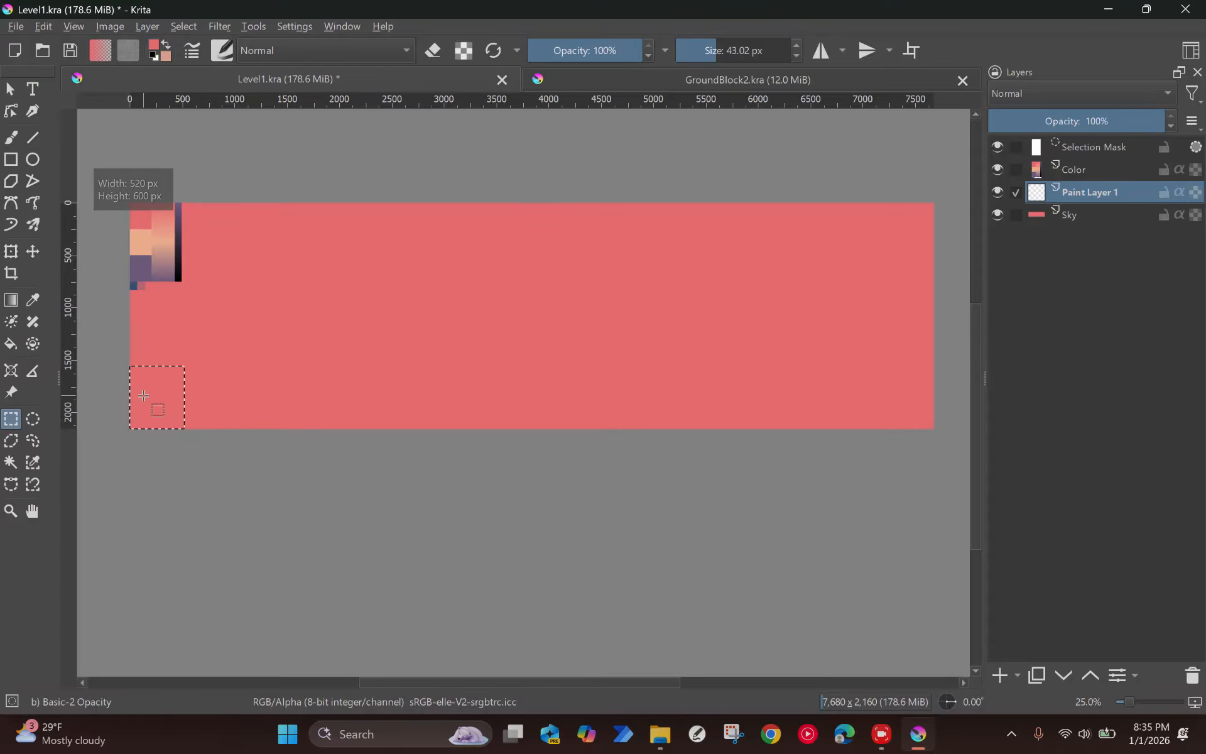
# Step: Try filling the rectangular selection with the default black foreground colour
pyautogui.press('p')
pyautogui.click(143, 270)
pyautogui.press('d')
pyautogui.press('f')
pyautogui.click(161, 387)
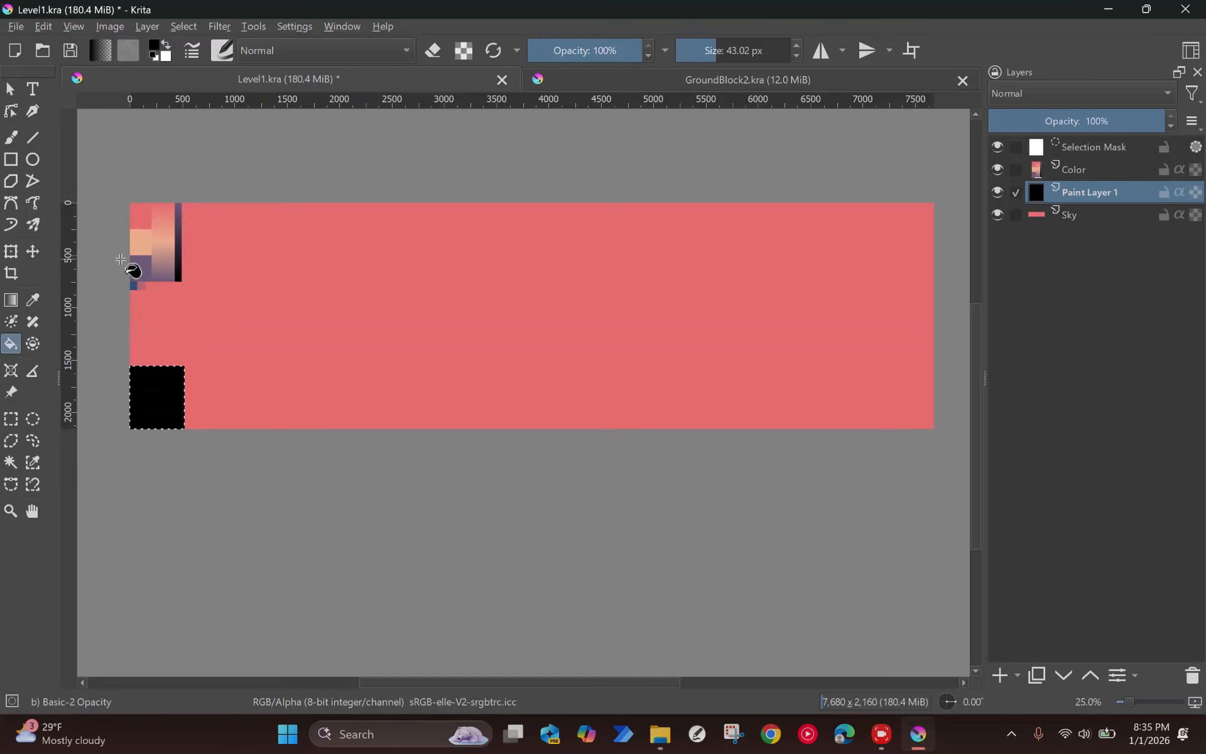
# Step: Sample the purple from the palette swatch and undo the black fill, keeping the rectangular selection
pyautogui.scroll(2, 137, 276)
pyautogui.press('p')
pyautogui.click(162, 270)
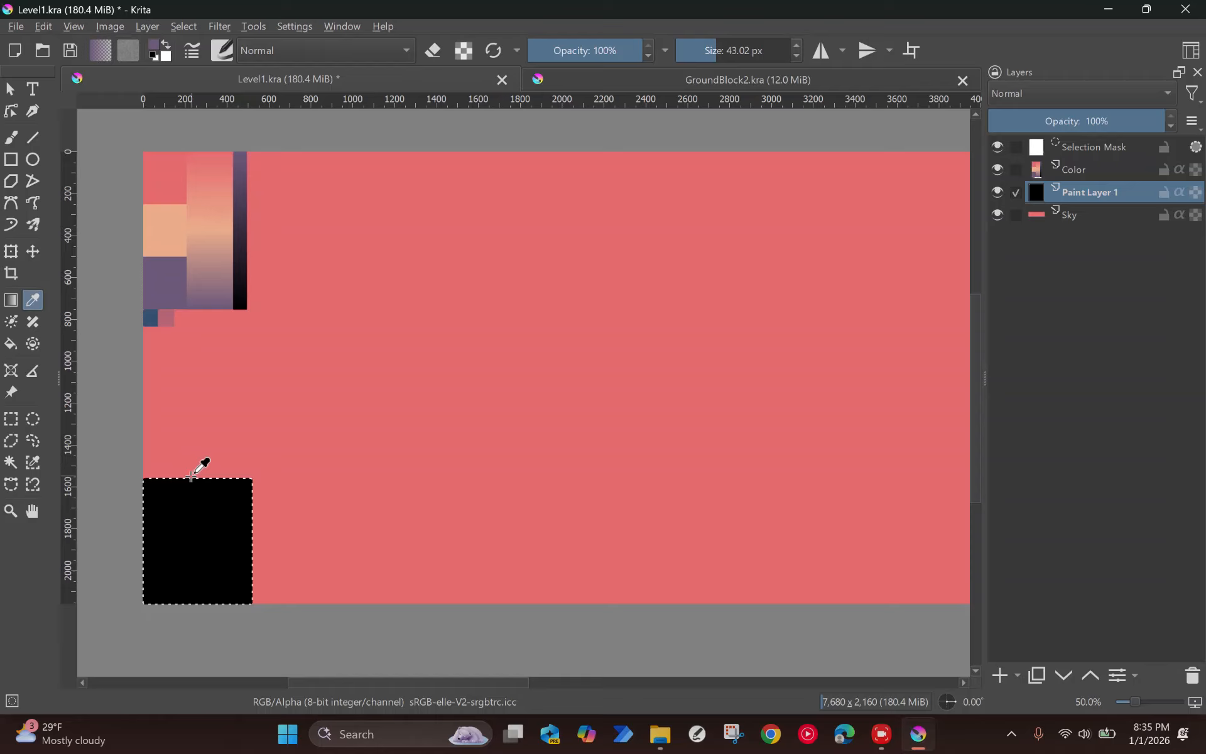
pyautogui.hotkey('ctrl', 'z')
pyautogui.hotkey('ctrl', 'z')
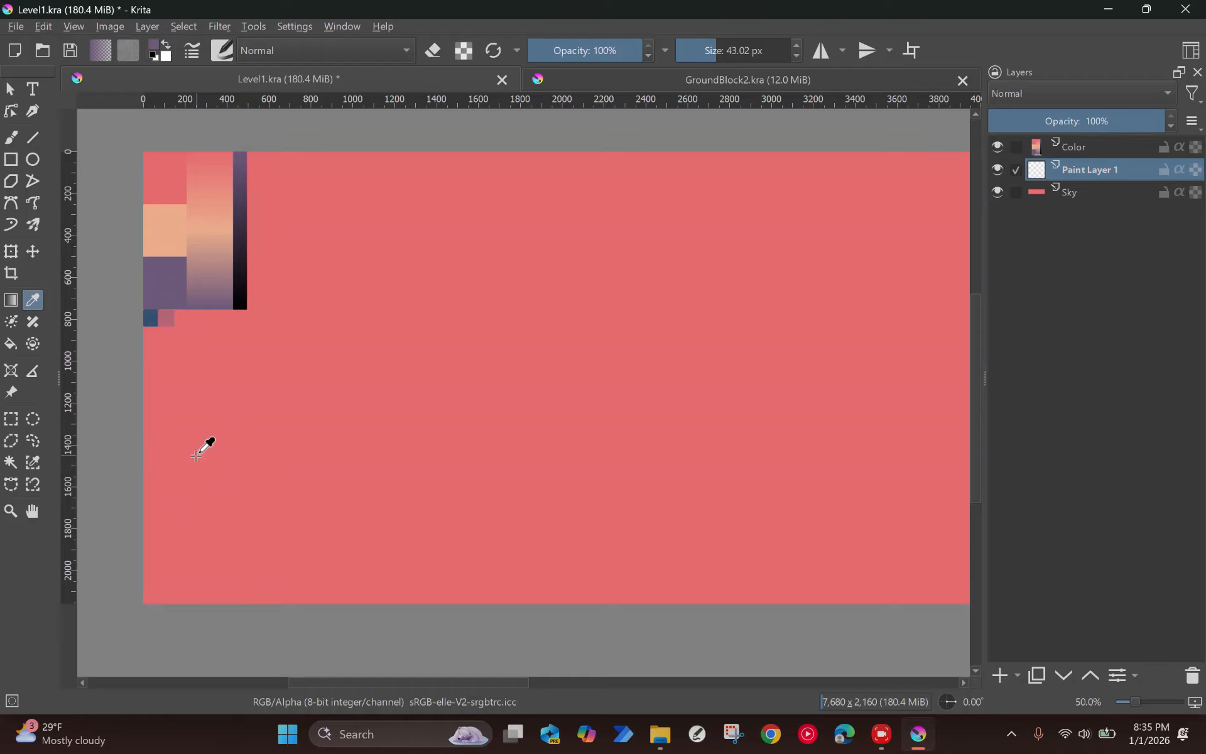
pyautogui.hotkey('ctrl', 'shift', 'z')
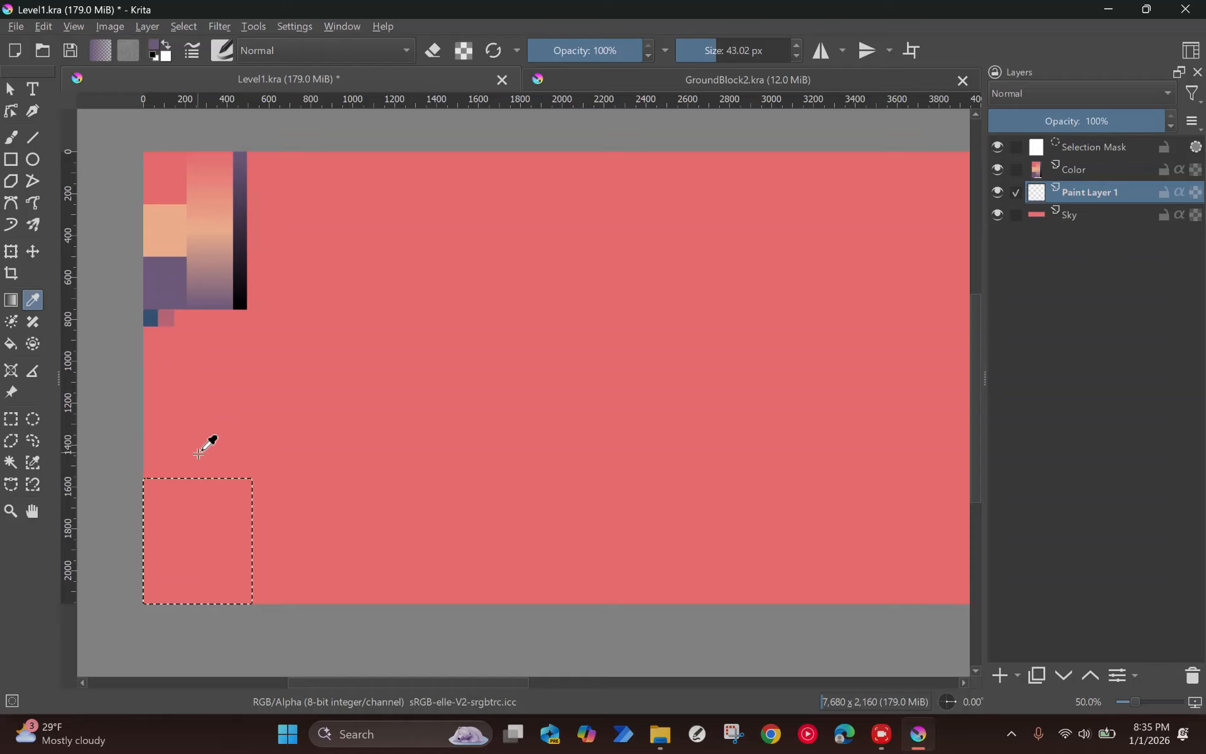
# Step: Fill the rectangular selection with the sampled purple and deselect it
pyautogui.press('f')
pyautogui.click(225, 520)
pyautogui.scroll(-1, 528, 549)
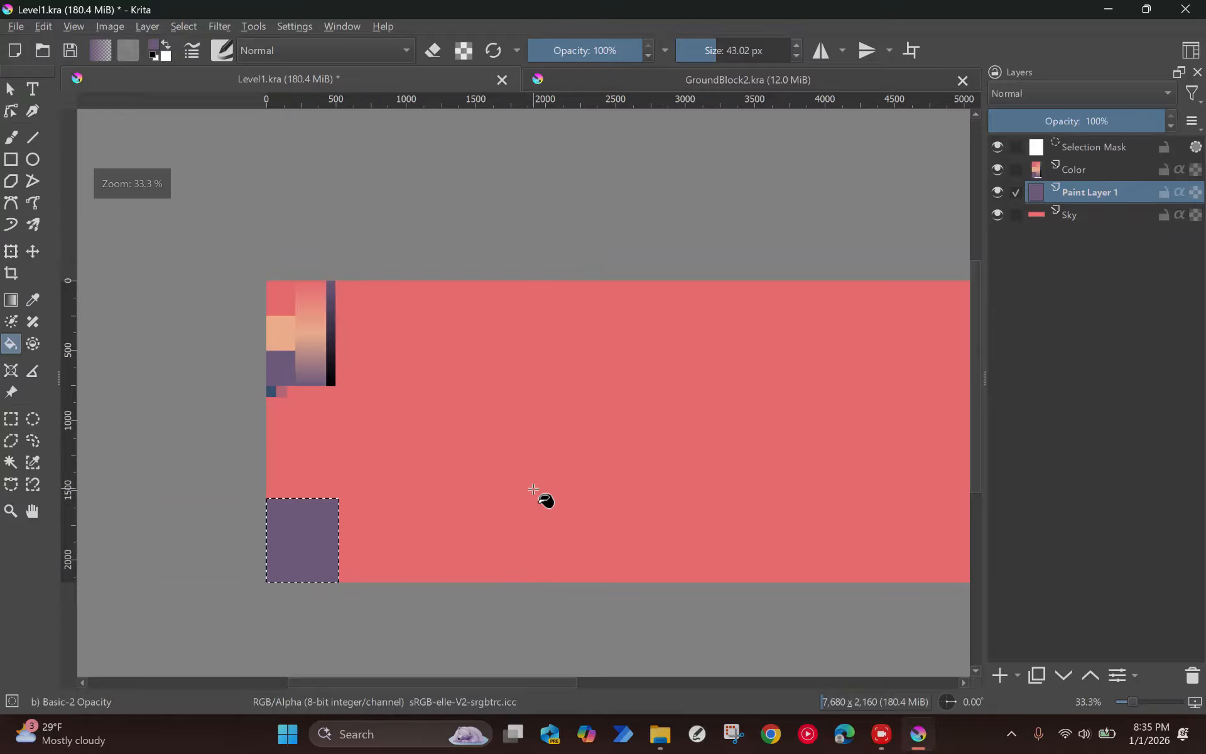
pyautogui.hotkey('ctrl', 'shift', 'a')
pyautogui.scroll(-1, 465, 440)
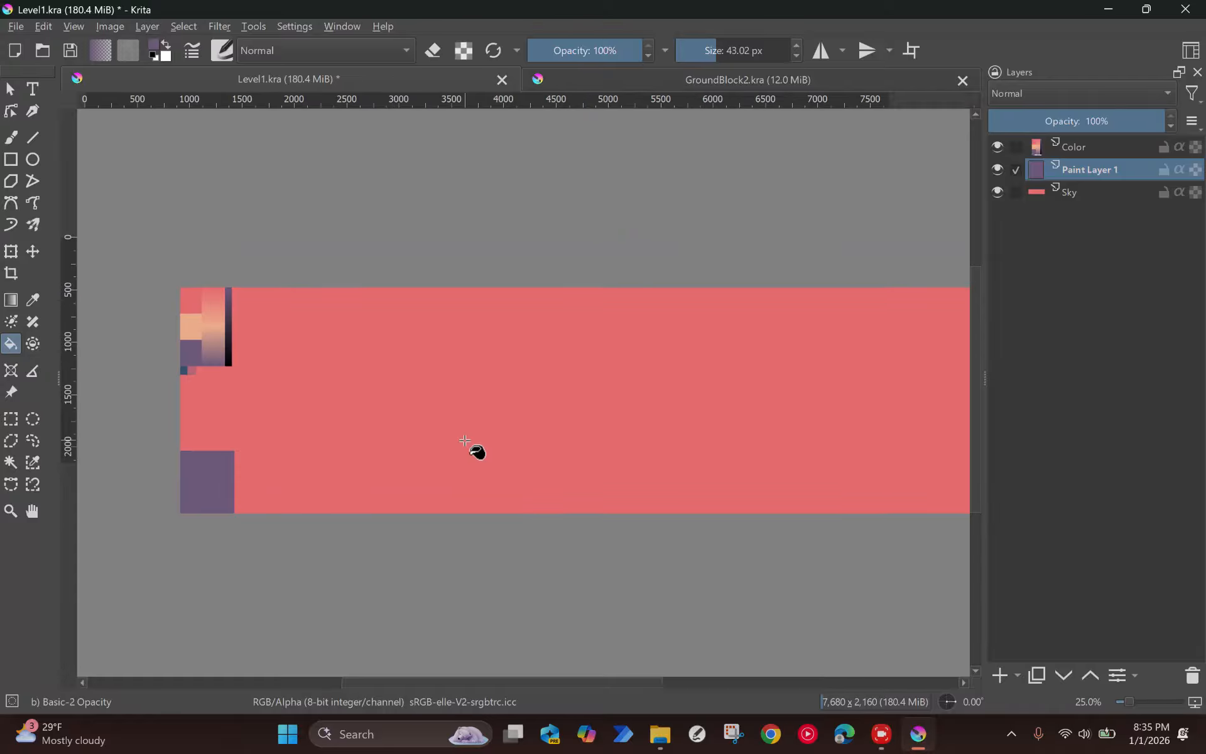
# Step: Rename the layer holding the purple block to GroundBlock1
pyautogui.moveTo(595, 447); pyautogui.dragTo(538, 458)
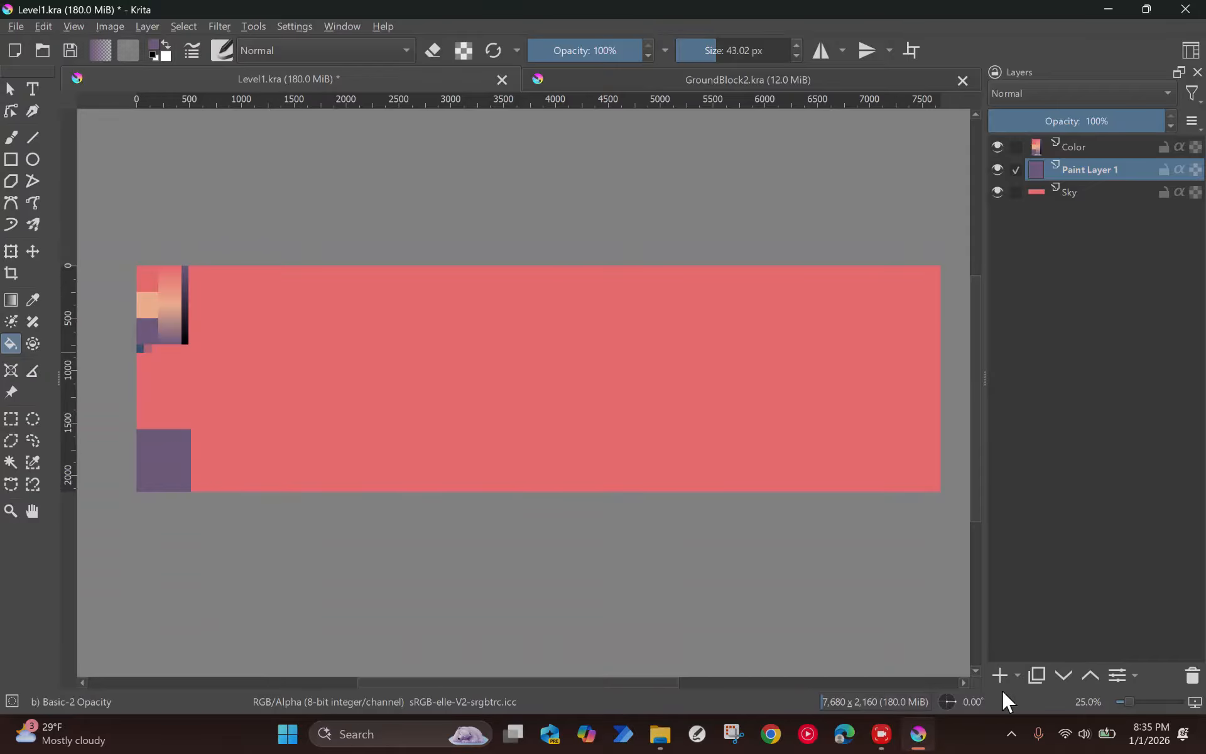
pyautogui.doubleClick(1110, 179)
pyautogui.write('GroundBlock')
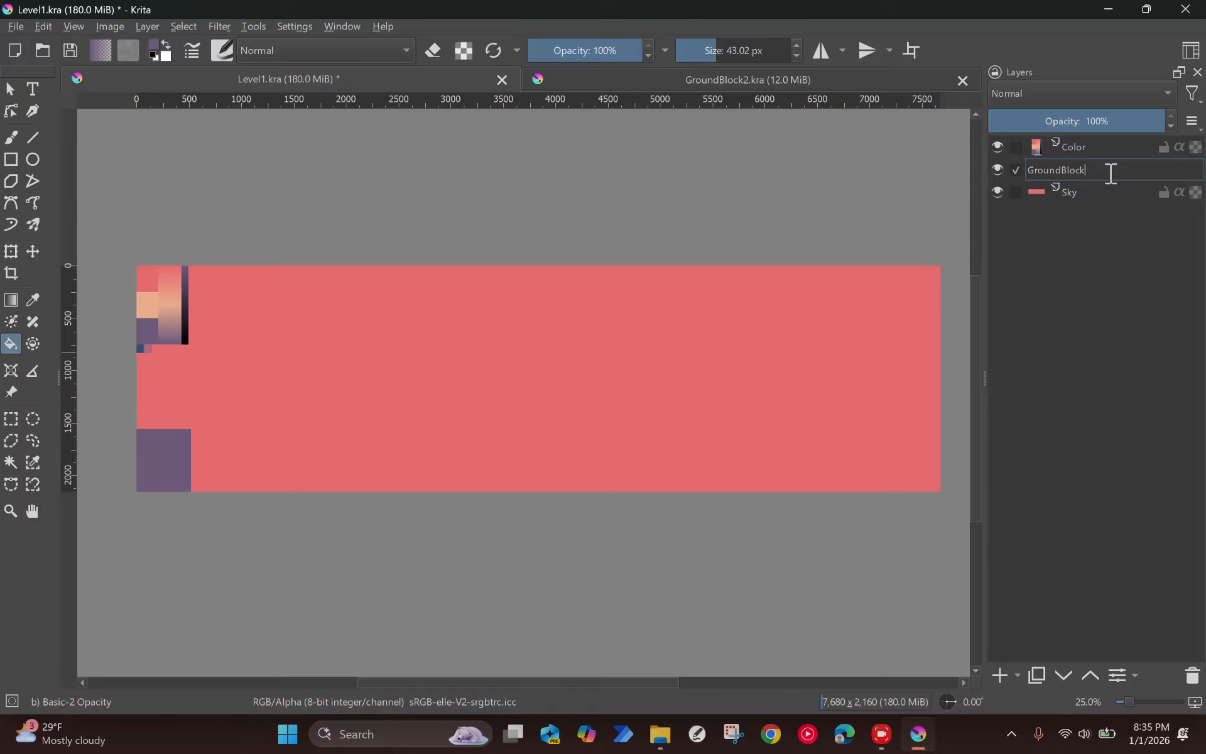
pyautogui.write('1')
pyautogui.press('Return')
# Step: On a new paint layer, draw a purple stick figure on the block, with straight-line limbs and an oval head about 57 by 153 px
pyautogui.click(996, 672)
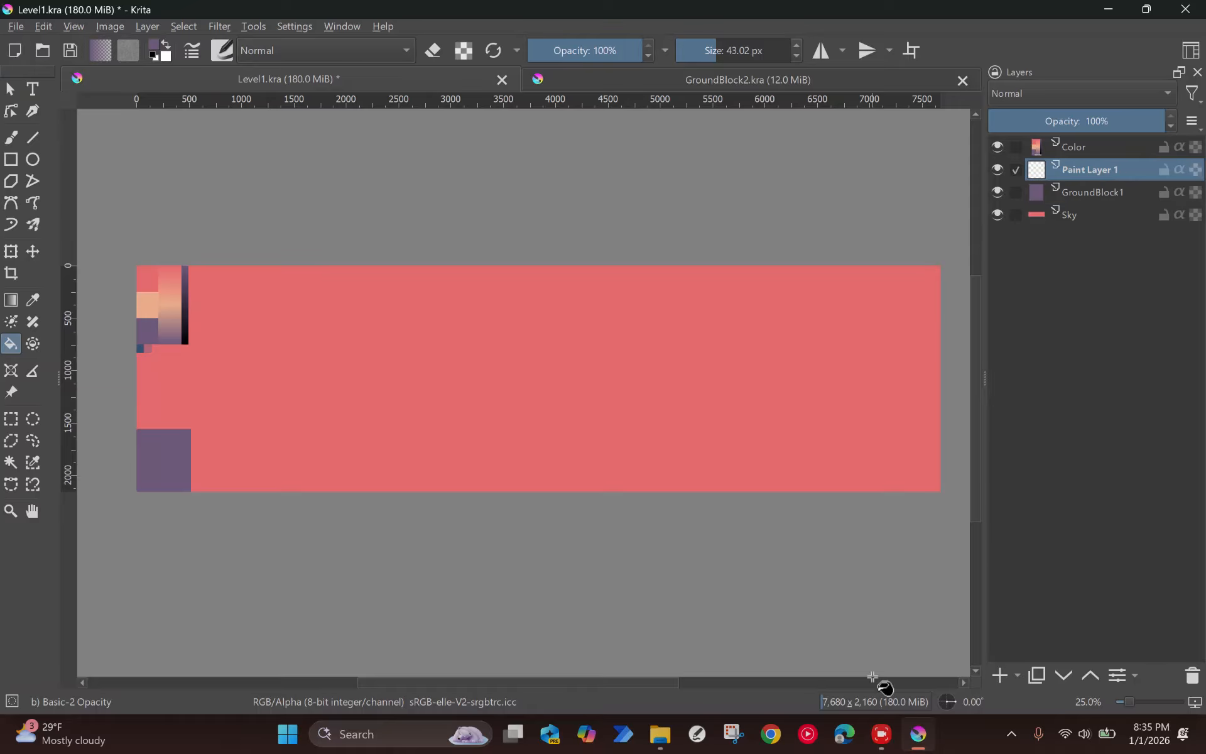
pyautogui.click(34, 143)
pyautogui.scroll(3, 178, 433)
pyautogui.moveTo(176, 417); pyautogui.dragTo(405, 400)
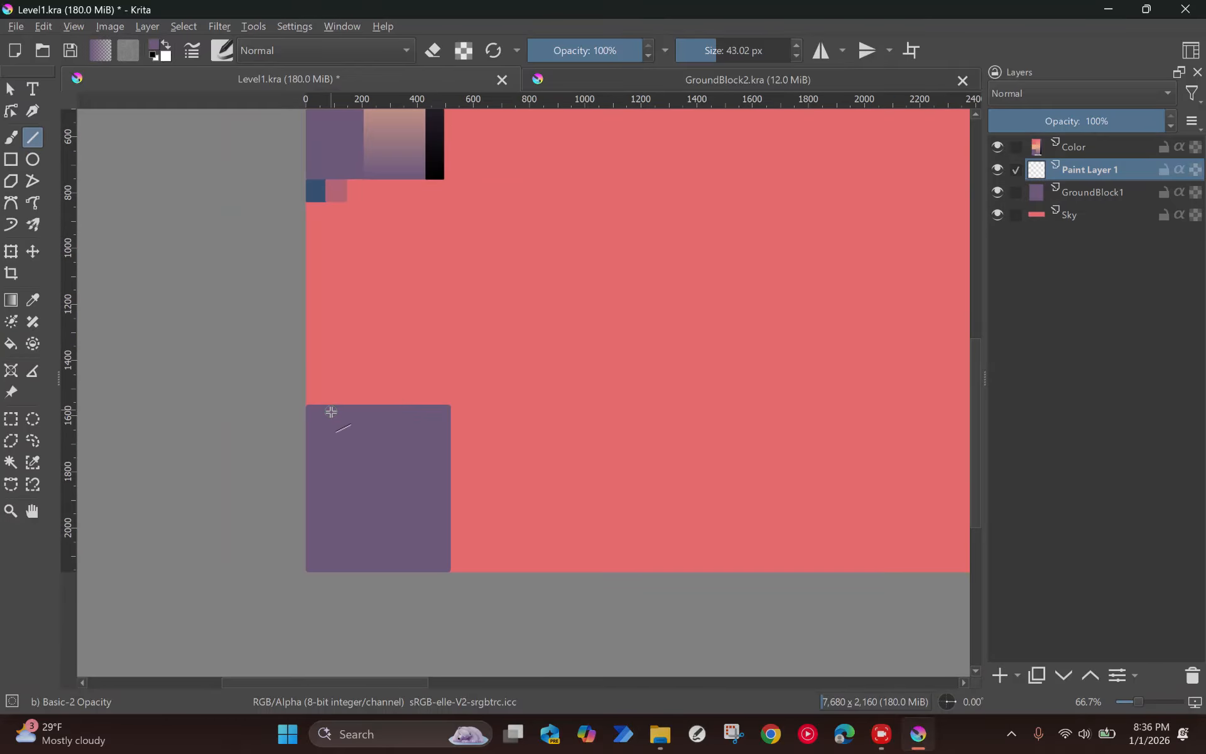
pyautogui.moveTo(330, 405); pyautogui.dragTo(377, 405)
pyautogui.moveTo(362, 375); pyautogui.dragTo(363, 323)
pyautogui.moveTo(341, 355); pyautogui.dragTo(395, 354)
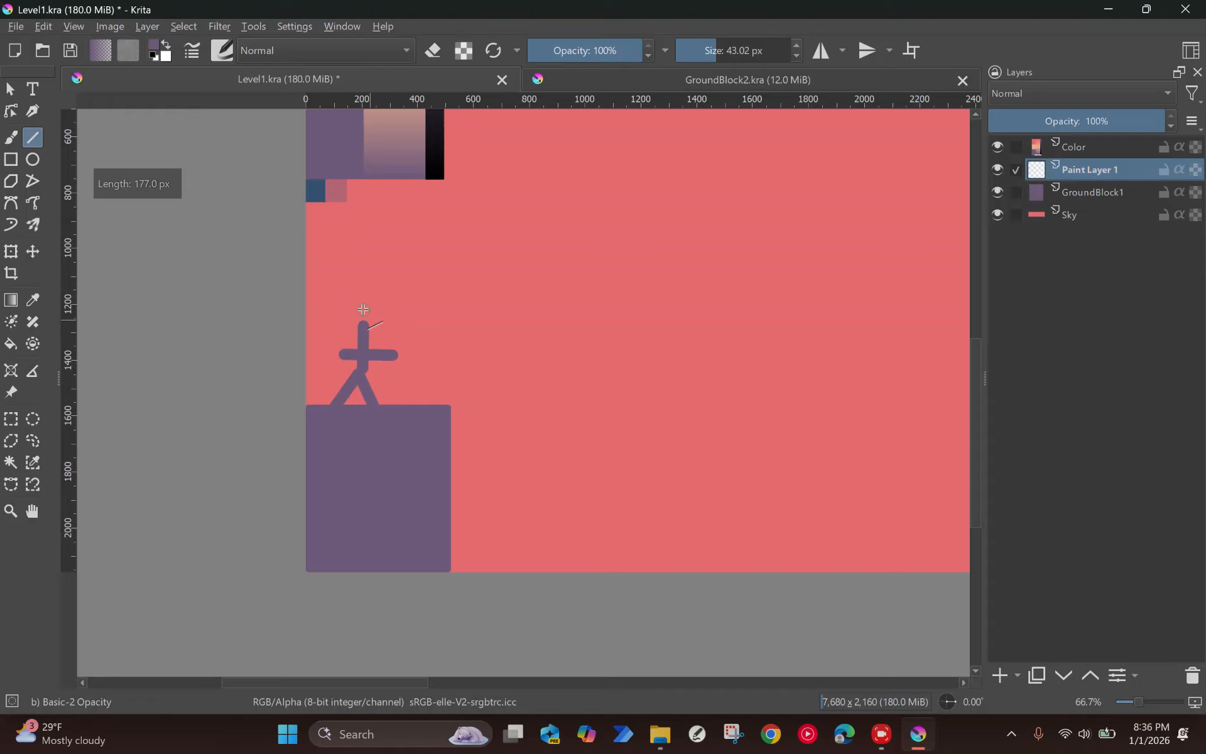
pyautogui.click(34, 159)
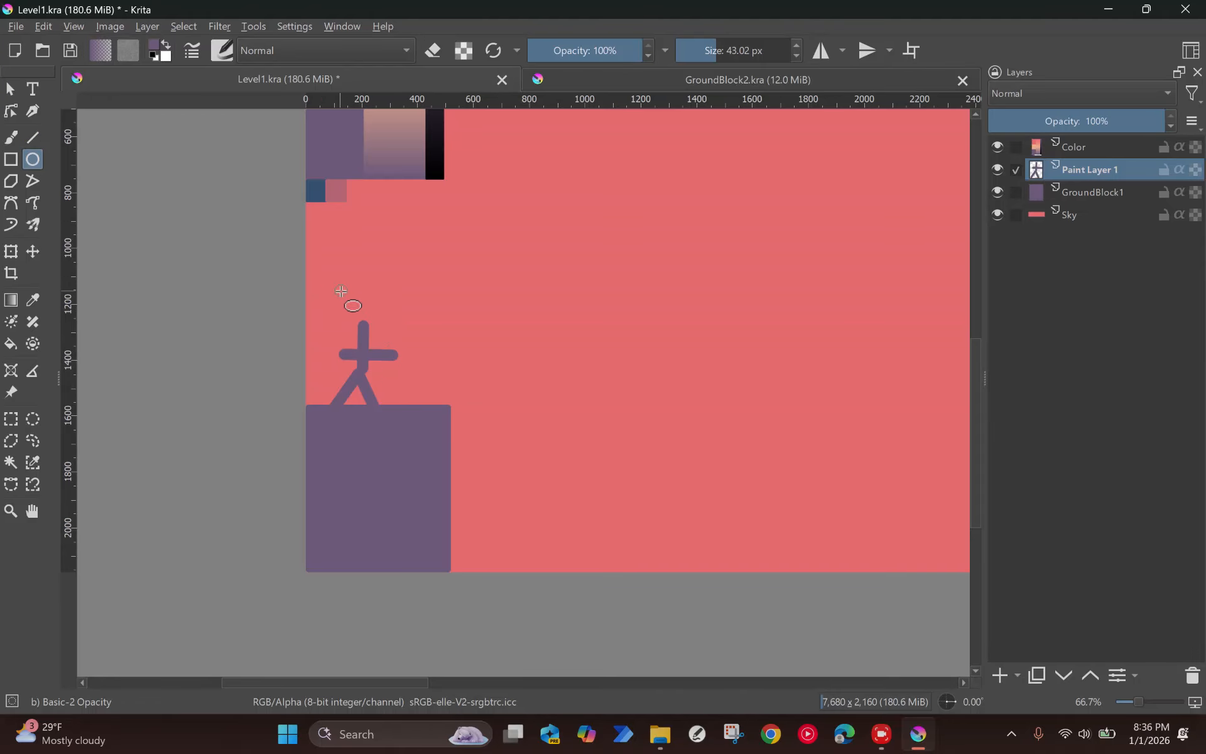
pyautogui.moveTo(352, 287); pyautogui.dragTo(377, 340)
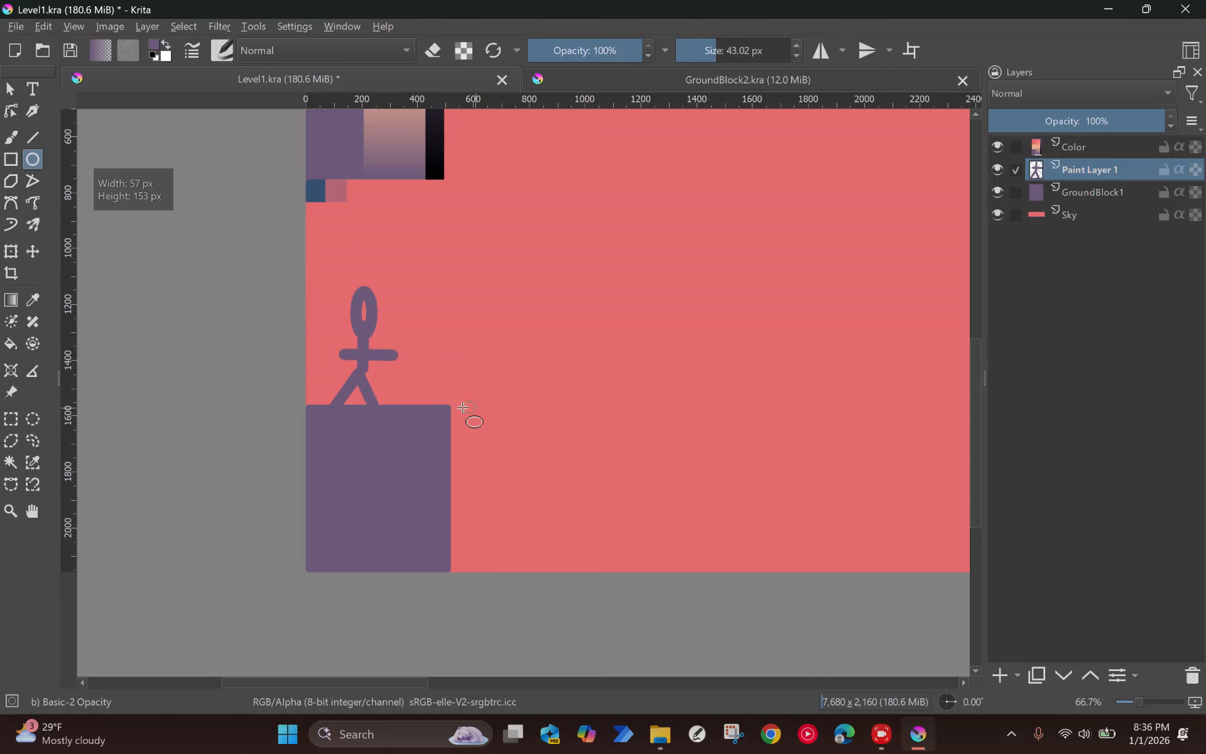
# Step: Transform the stick figure to a smaller size, keeping it standing on top of the ground block
pyautogui.scroll(-1, 404, 377)
pyautogui.scroll(-4, 707, 321)
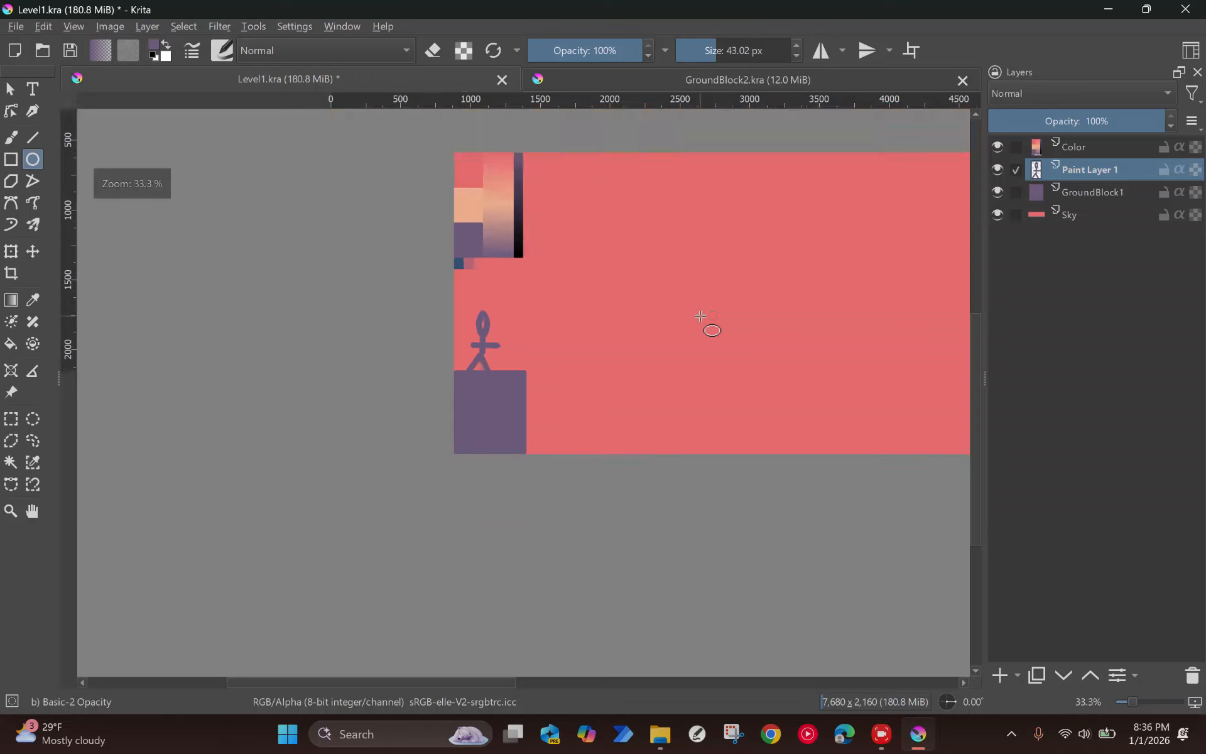
pyautogui.moveTo(372, 371); pyautogui.dragTo(232, 385)
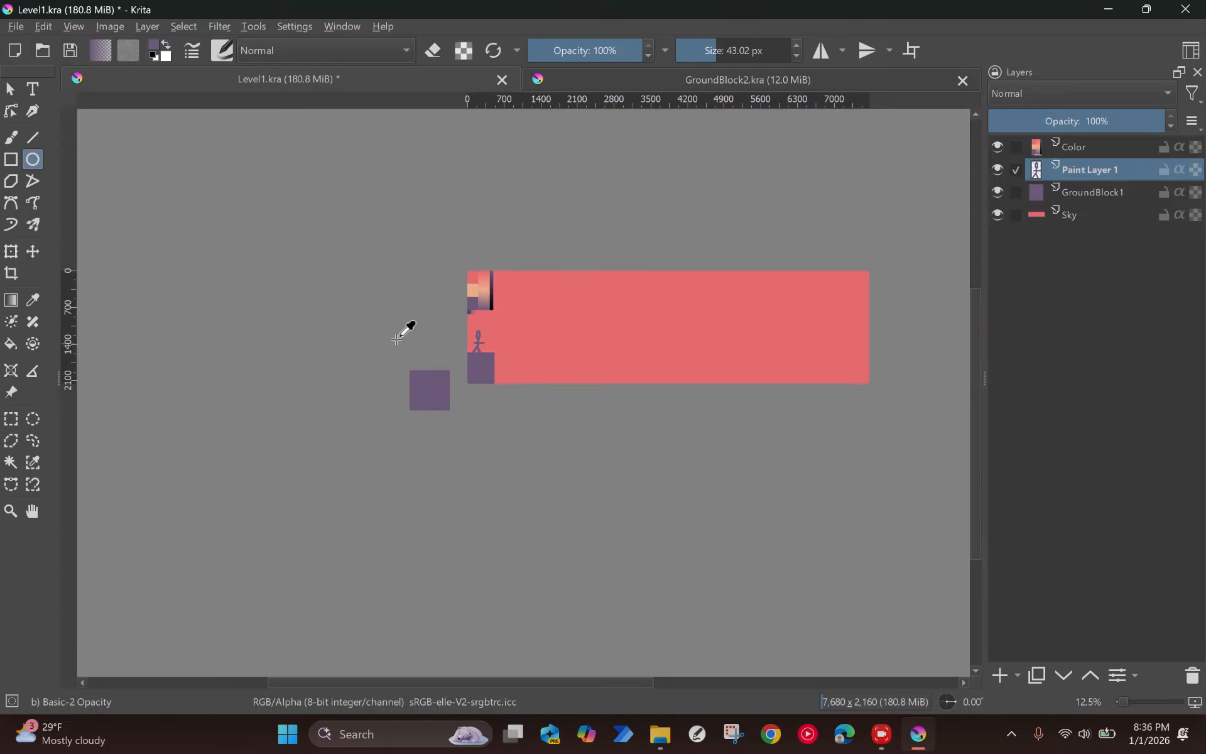
pyautogui.hotkey('ctrl', 't')
pyautogui.scroll(1, 469, 342)
pyautogui.scroll(3, 470, 346)
pyautogui.moveTo(528, 281); pyautogui.dragTo(508, 316)
pyautogui.scroll(-1, 560, 331)
pyautogui.press('Return')
# Step: Examine the stick figure's scale against the ground block and the full level canvas
pyautogui.scroll(-5, 653, 368)
pyautogui.moveTo(679, 375); pyautogui.dragTo(562, 380)
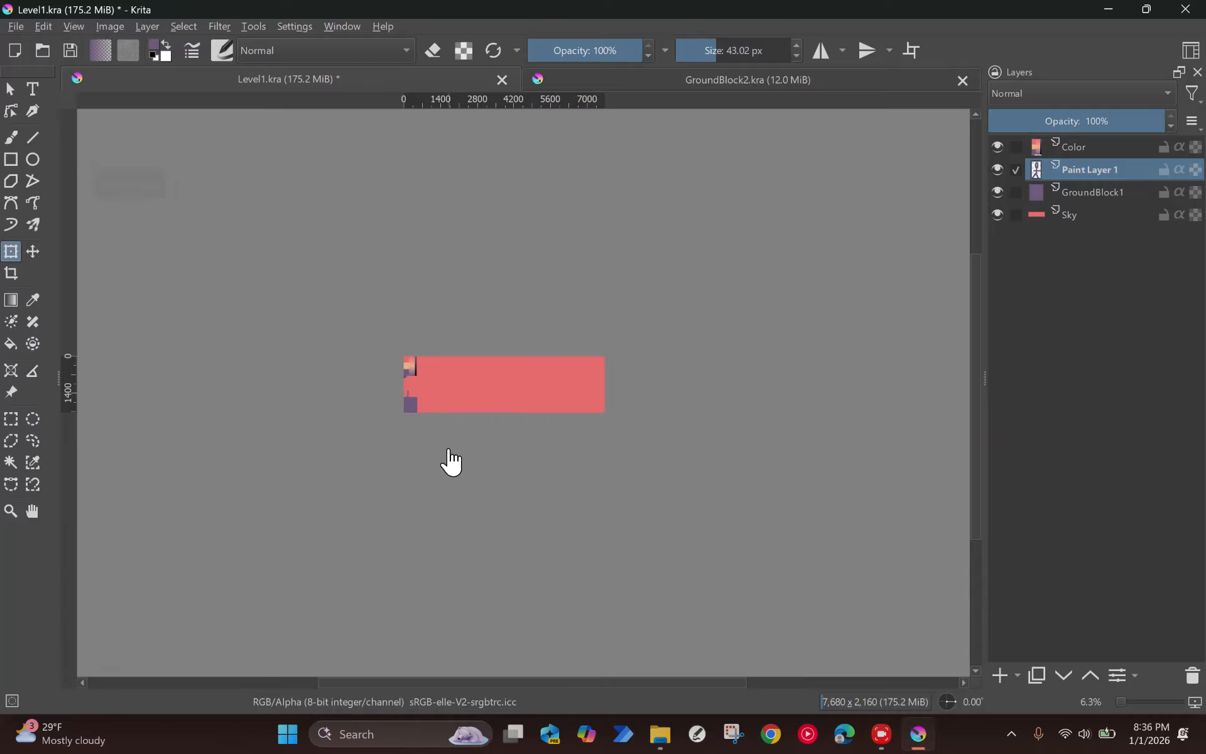
pyautogui.scroll(4, 448, 440)
pyautogui.scroll(-2, 571, 298)
pyautogui.scroll(3, 481, 258)
pyautogui.scroll(1, 487, 282)
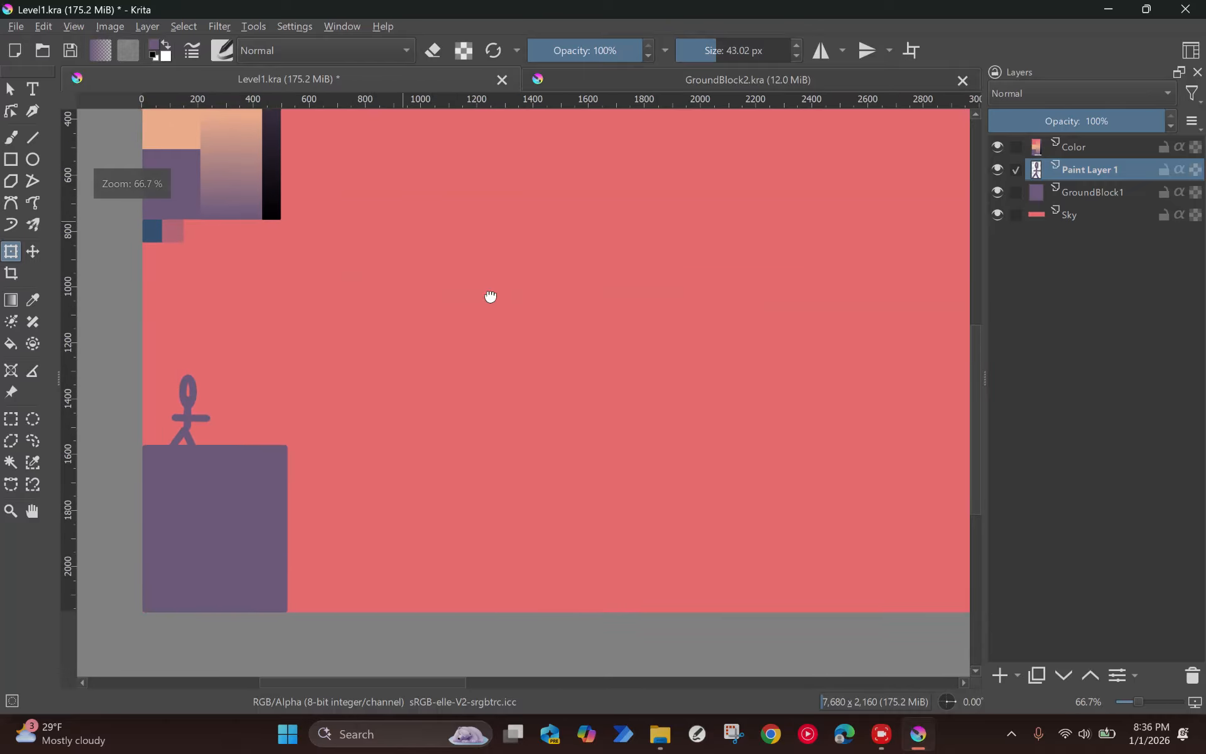
pyautogui.scroll(-1, 510, 317)
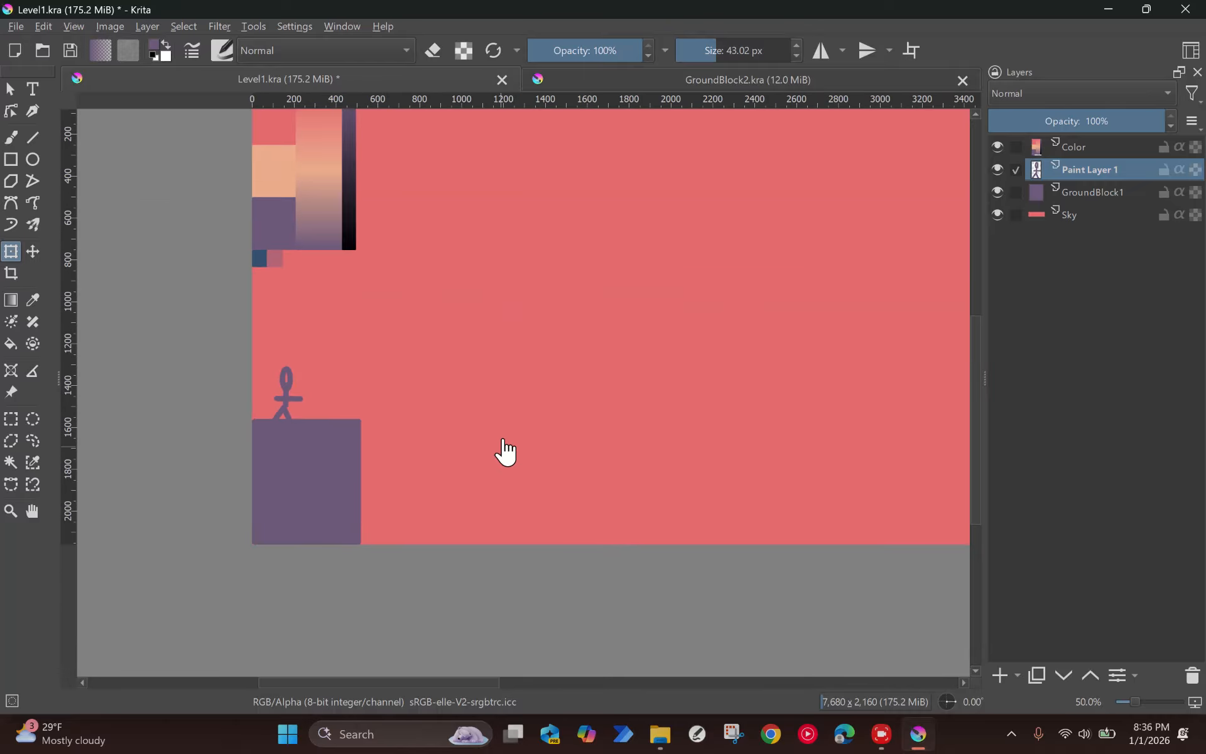
pyautogui.scroll(-1, 753, 390)
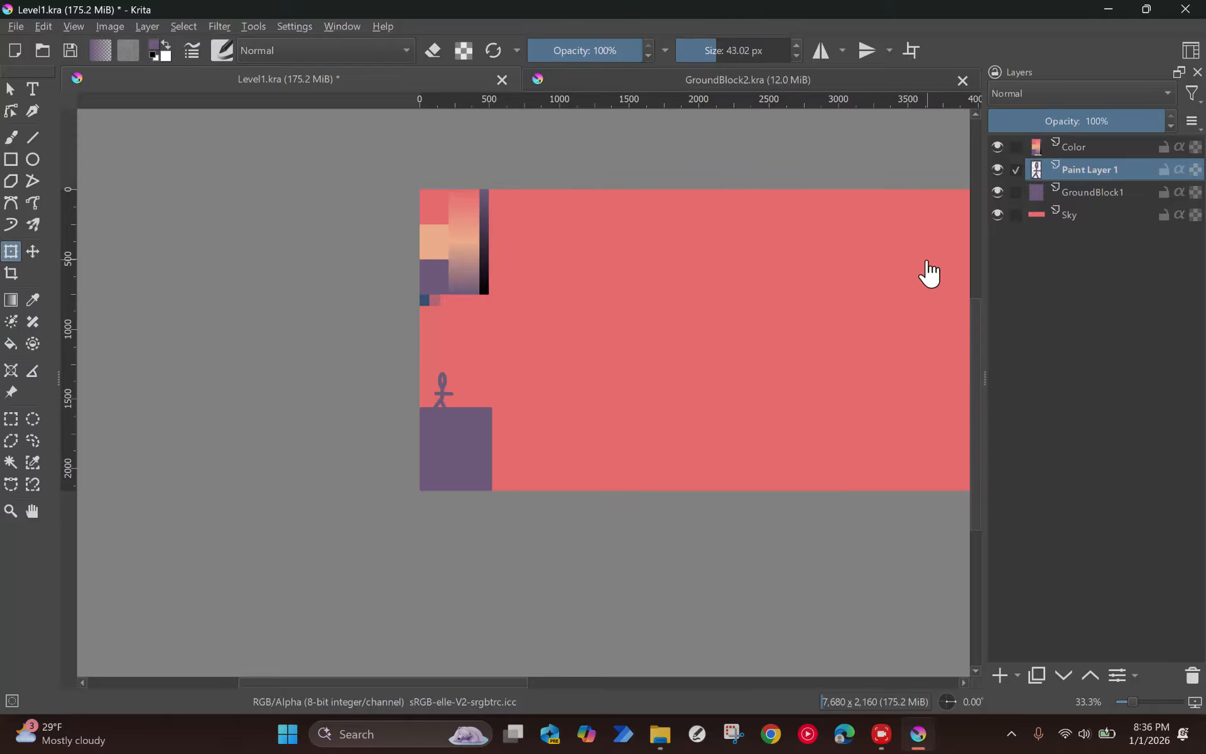
# Step: Move the GroundBlock1 layer's block slightly down and to the left beneath the stick figure
pyautogui.click(1063, 193)
pyautogui.scroll(-1, 466, 415)
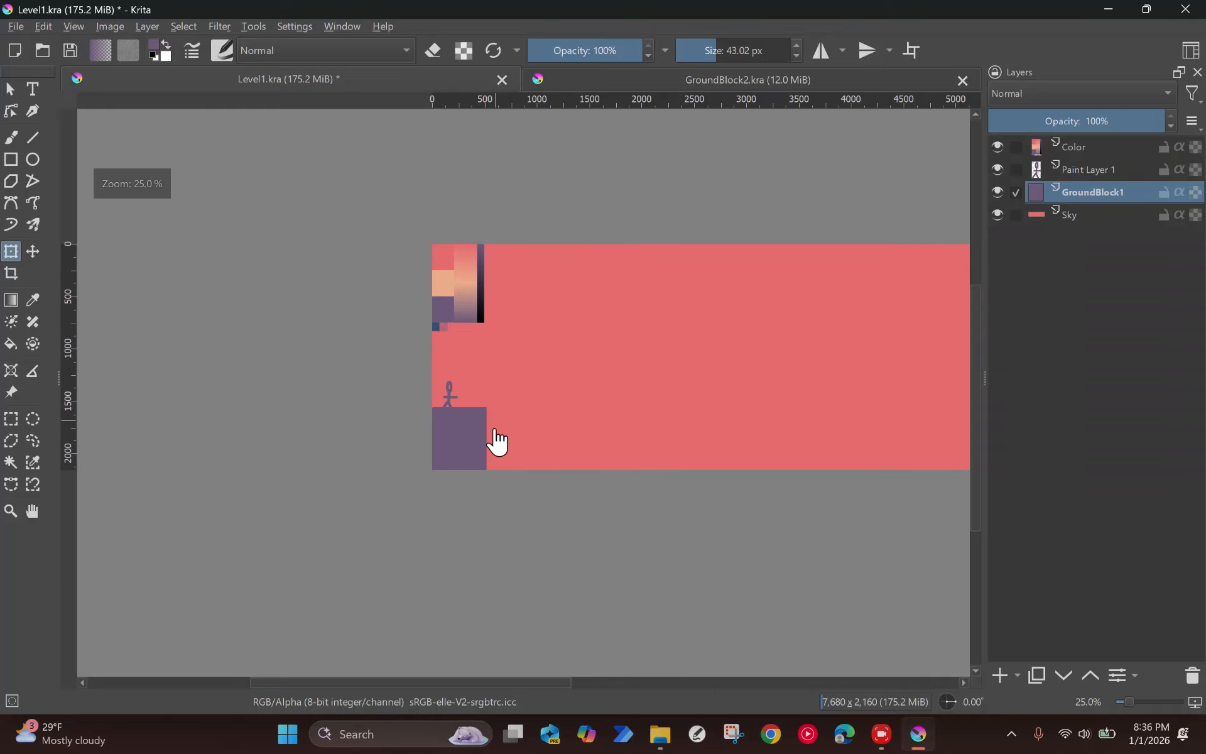
pyautogui.moveTo(525, 418); pyautogui.dragTo(387, 425)
pyautogui.press('r')
pyautogui.click(329, 437)
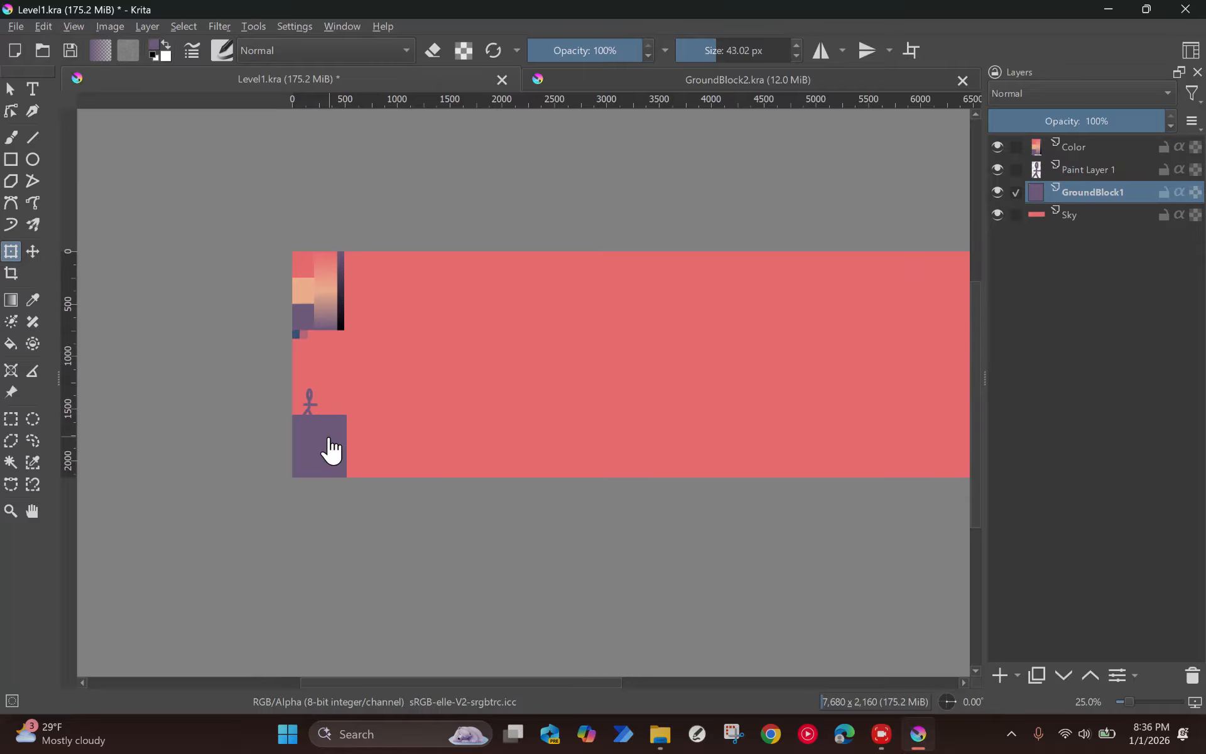
pyautogui.press('t')
pyautogui.moveTo(340, 444)
pyautogui.mouseDown()
pyautogui.moveTo(356, 453)
pyautogui.moveTo(338, 458)
pyautogui.mouseUp()
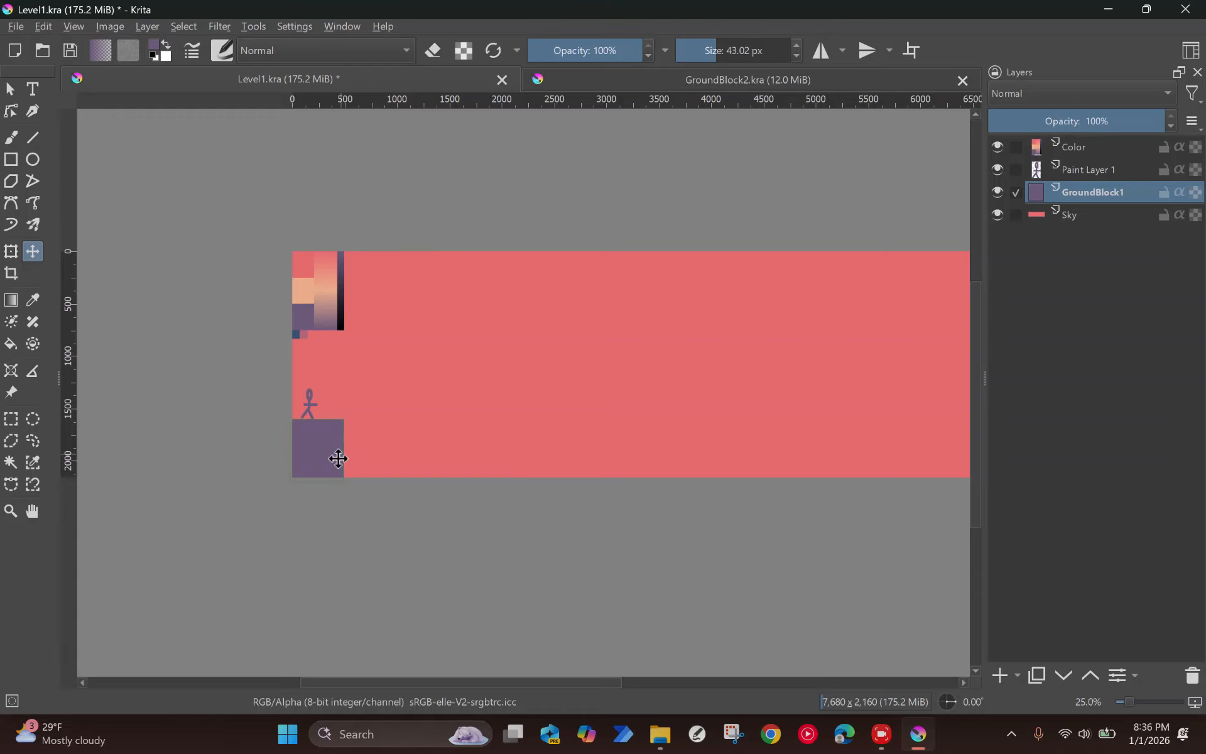
# Step: Duplicate the ground block layer five times and spread the copies along the canvas's bottom edge as terrain
pyautogui.hotkey('ctrl', 'j')
pyautogui.moveTo(335, 463); pyautogui.dragTo(688, 487)
pyautogui.hotkey('ctrl', 'j')
# Step: Duplicate the ground block twice more and position the copies to build the tall column past the gap in the terrain
pyautogui.hotkey('ctrl', 'j')
pyautogui.hotkey('ctrl', 'j')
pyautogui.hotkey('ctrl', 'j')
pyautogui.moveTo(540, 462); pyautogui.dragTo(923, 451)
pyautogui.hotkey('ctrl', 'j')
pyautogui.hotkey('ctrl', 'j')
pyautogui.moveTo(658, 419); pyautogui.dragTo(658, 465)
pyautogui.moveTo(962, 415); pyautogui.dragTo(956, 416)
pyautogui.moveTo(679, 432); pyautogui.dragTo(667, 448)
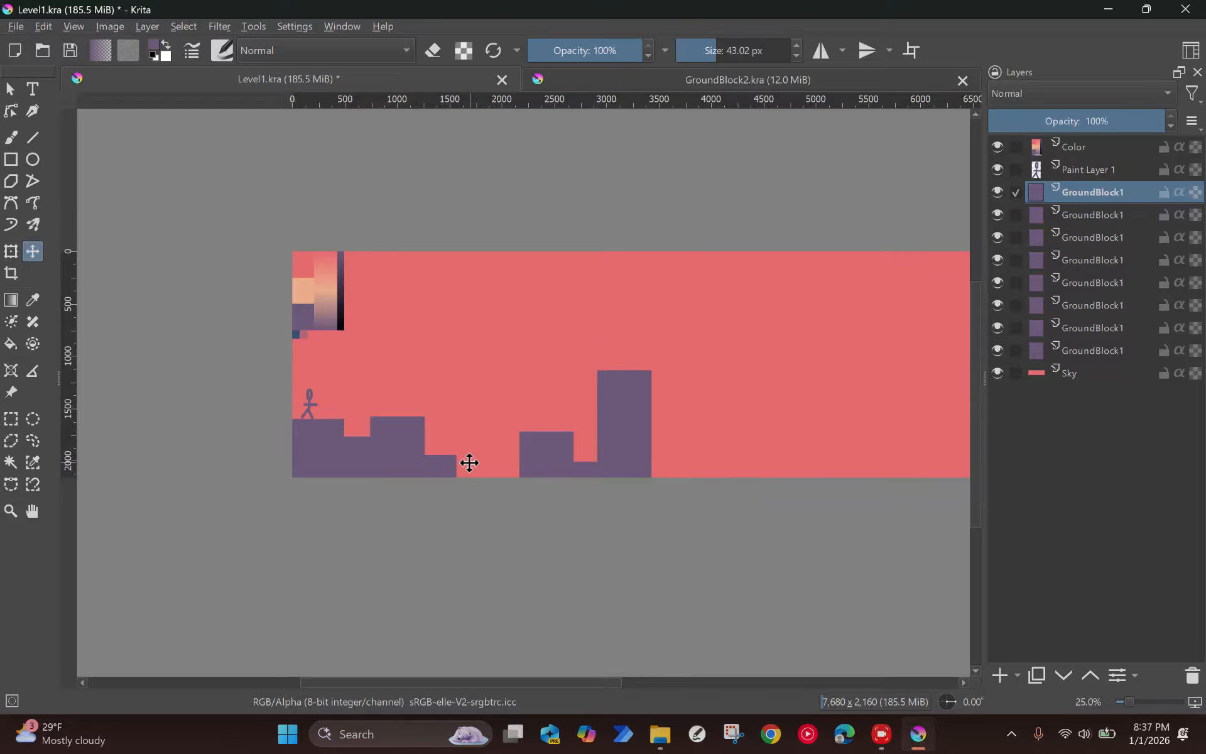
# Step: Add another ground block copy as a low step on the right side of the tall column, and select the column's upper block
pyautogui.hotkey('ctrl', 'j')
pyautogui.moveTo(640, 449); pyautogui.dragTo(988, 475)
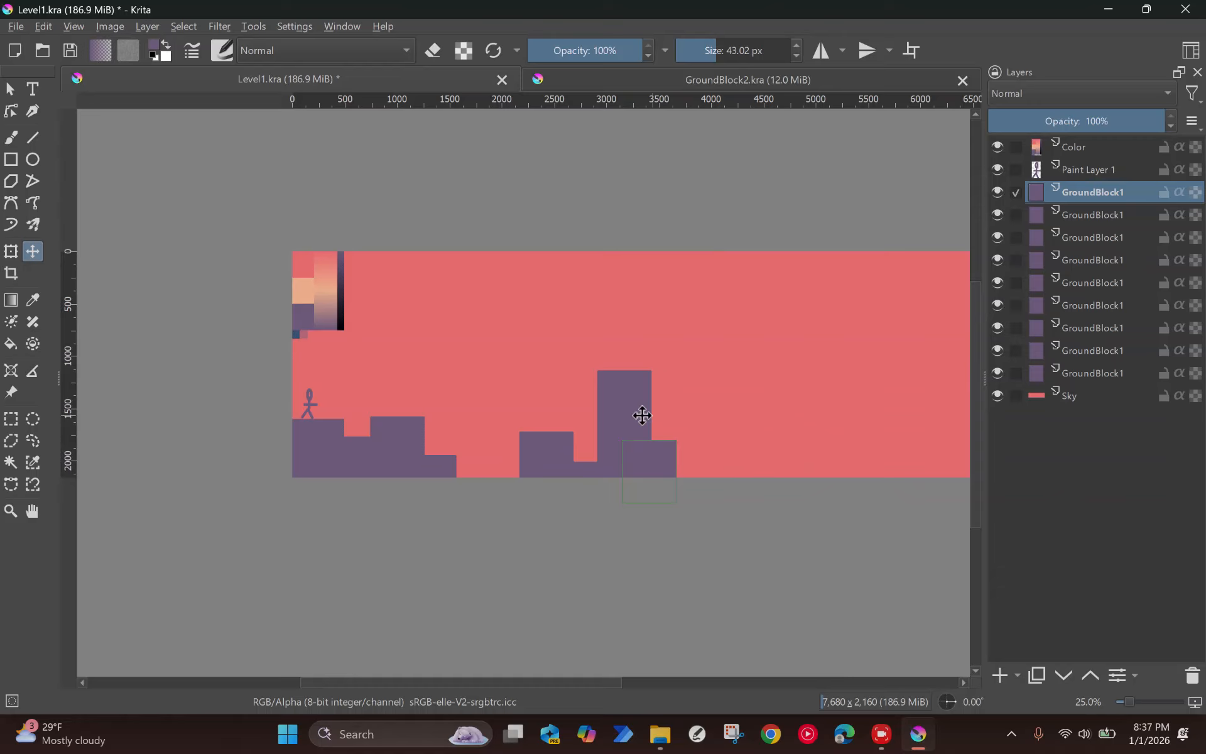
pyautogui.click(630, 394)
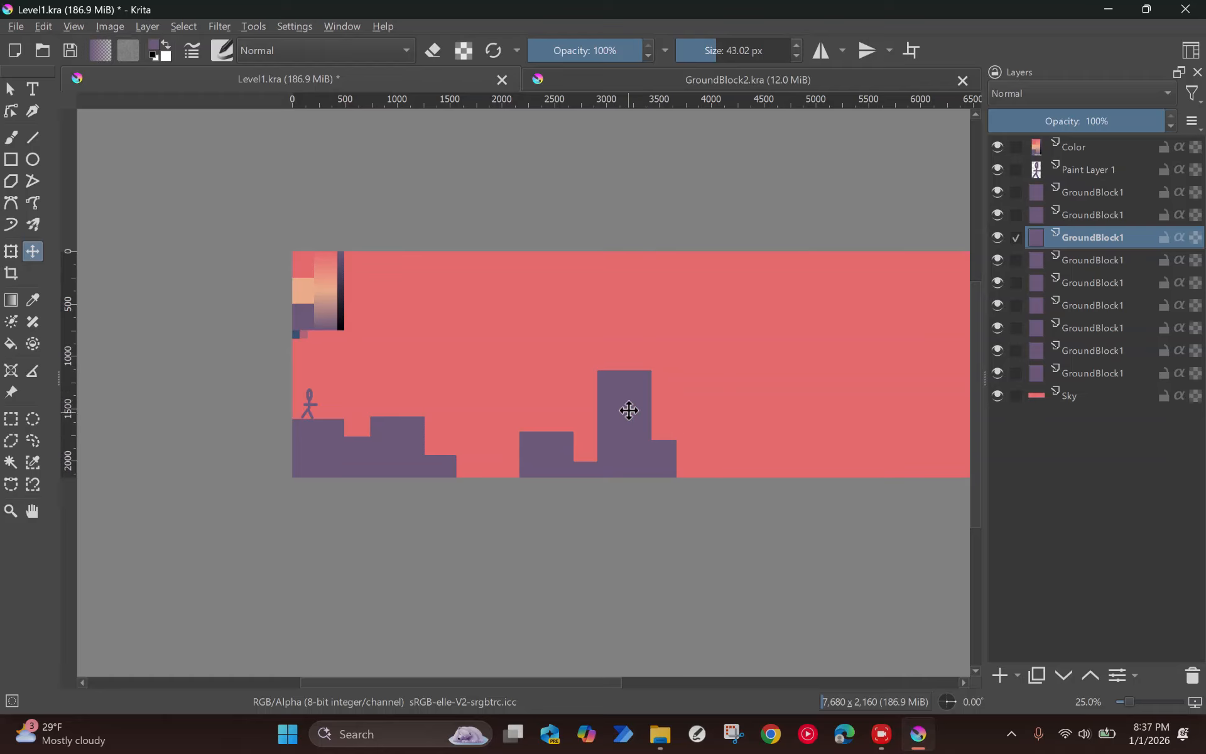
# Step: Move the tall column's upper block up into the open sky, lined up directly above the column
pyautogui.moveTo(628, 396); pyautogui.dragTo(655, 333)
pyautogui.scroll(2, 557, 365)
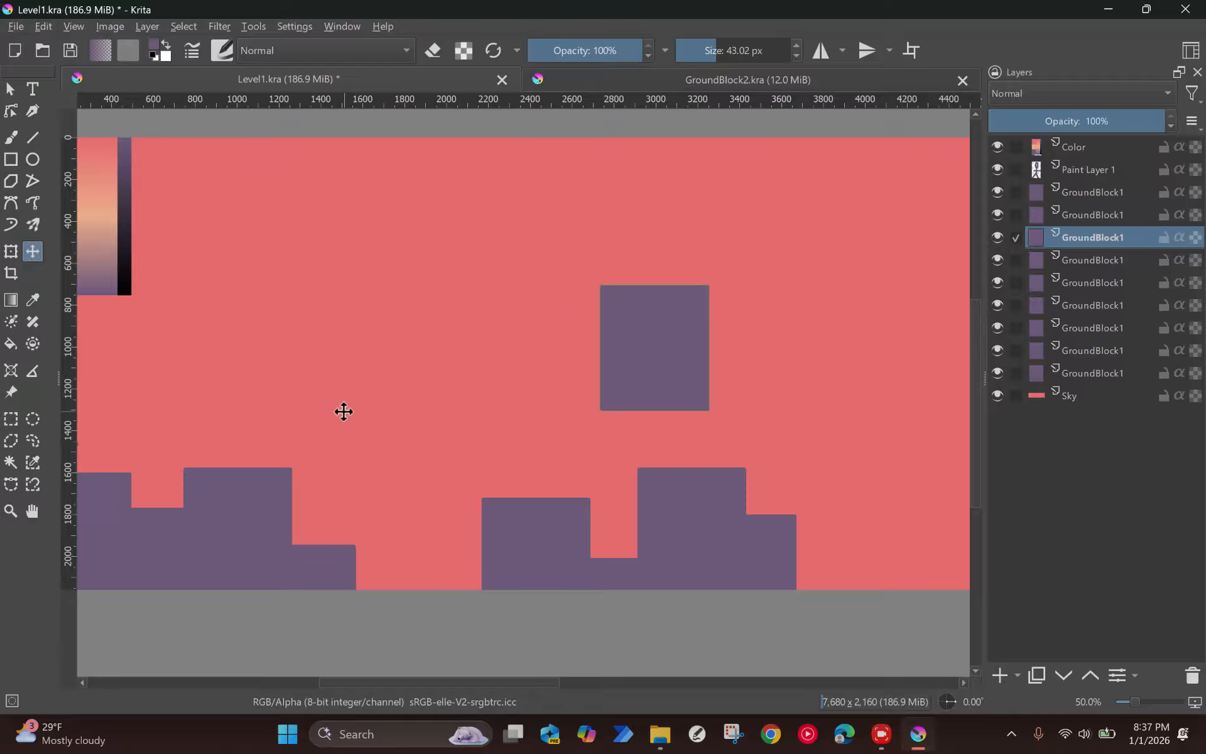
pyautogui.scroll(-2, 148, 476)
pyautogui.scroll(3, 347, 444)
pyautogui.moveTo(509, 348); pyautogui.dragTo(559, 344)
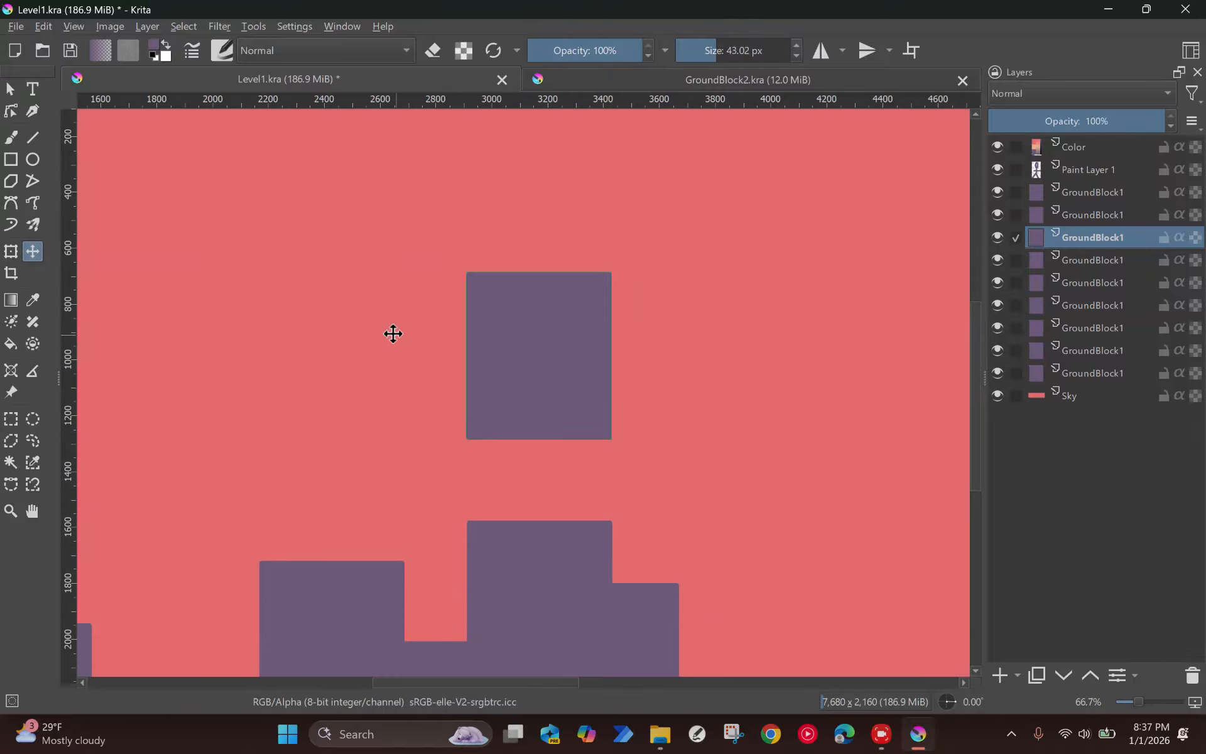
# Step: Trim a narrow vertical strip off the floating block's right edge and move the selection to its left edge
pyautogui.click(11, 419)
pyautogui.moveTo(623, 276); pyautogui.dragTo(606, 447)
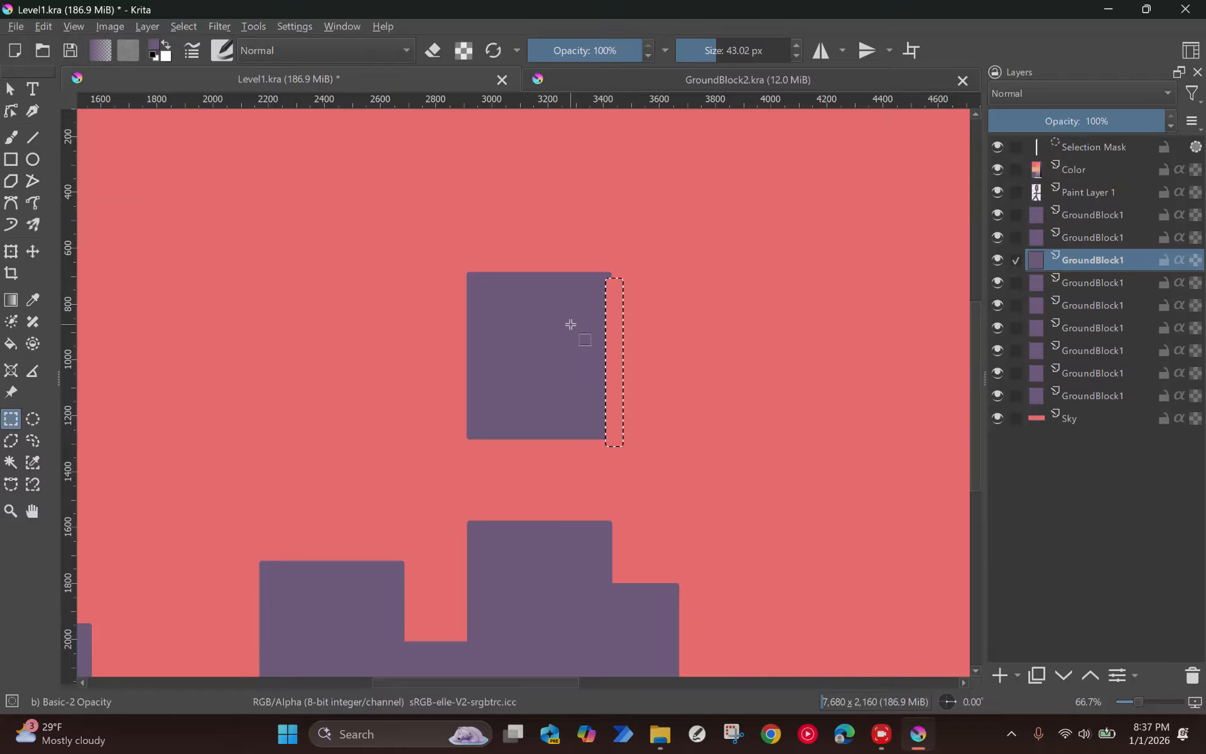
pyautogui.press('m')
pyautogui.moveTo(592, 315); pyautogui.dragTo(505, 322)
pyautogui.click(1100, 148)
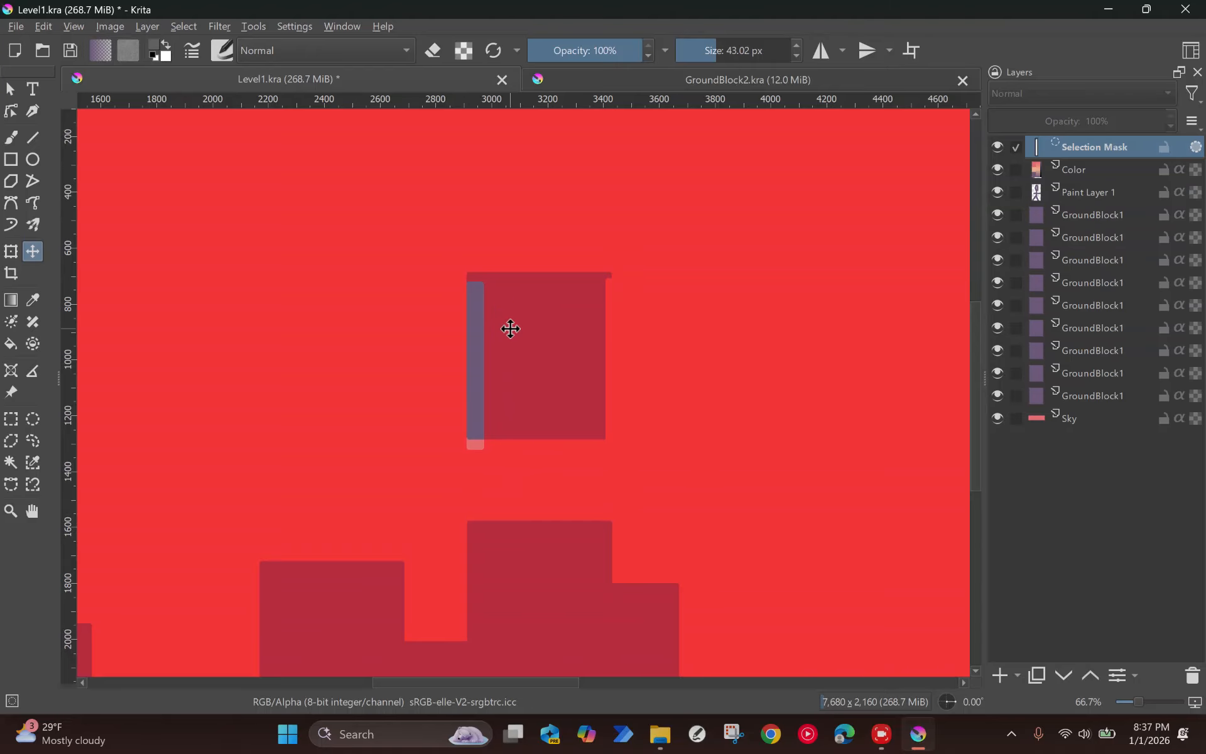
pyautogui.press('r')
pyautogui.click(545, 337)
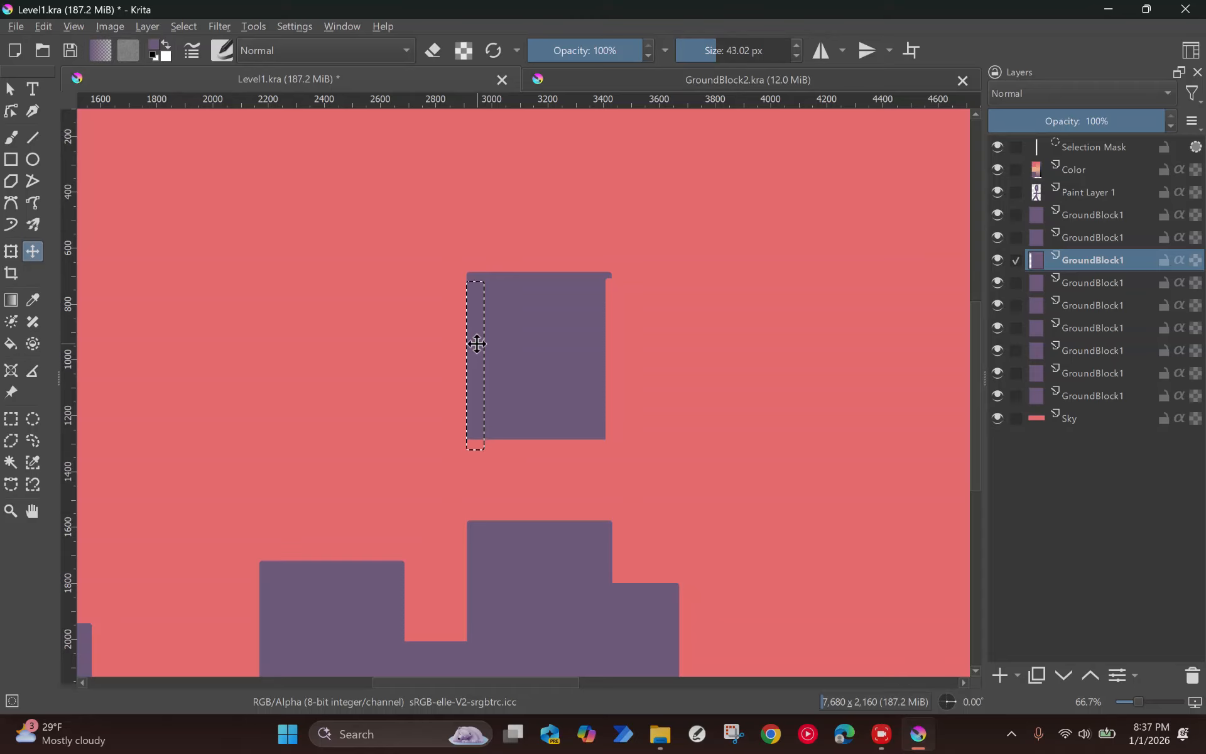
# Step: Shift the selection slightly outward over the block's left edge, cut that strip from the GroundBlock1 layer and clear the selection
pyautogui.click(1130, 145)
pyautogui.moveTo(473, 318)
pyautogui.mouseDown()
pyautogui.moveTo(463, 318)
pyautogui.moveTo(473, 319)
pyautogui.mouseUp()
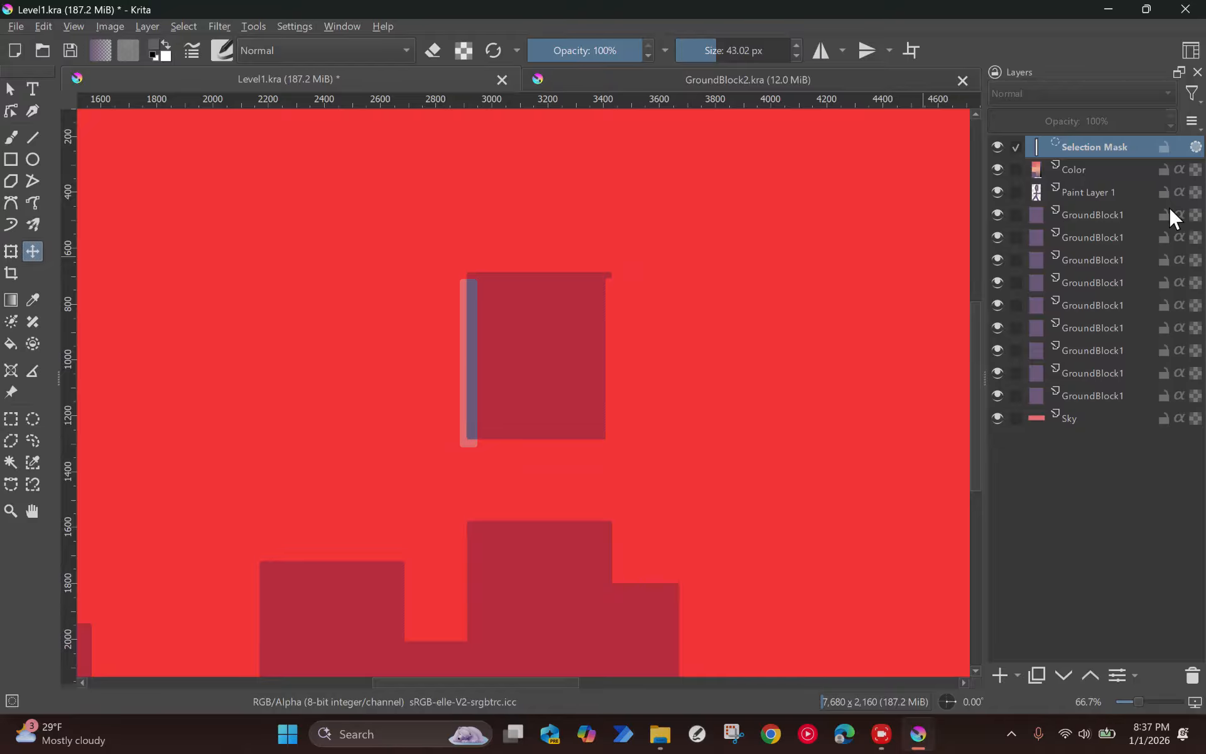
pyautogui.press('r')
pyautogui.click(566, 324)
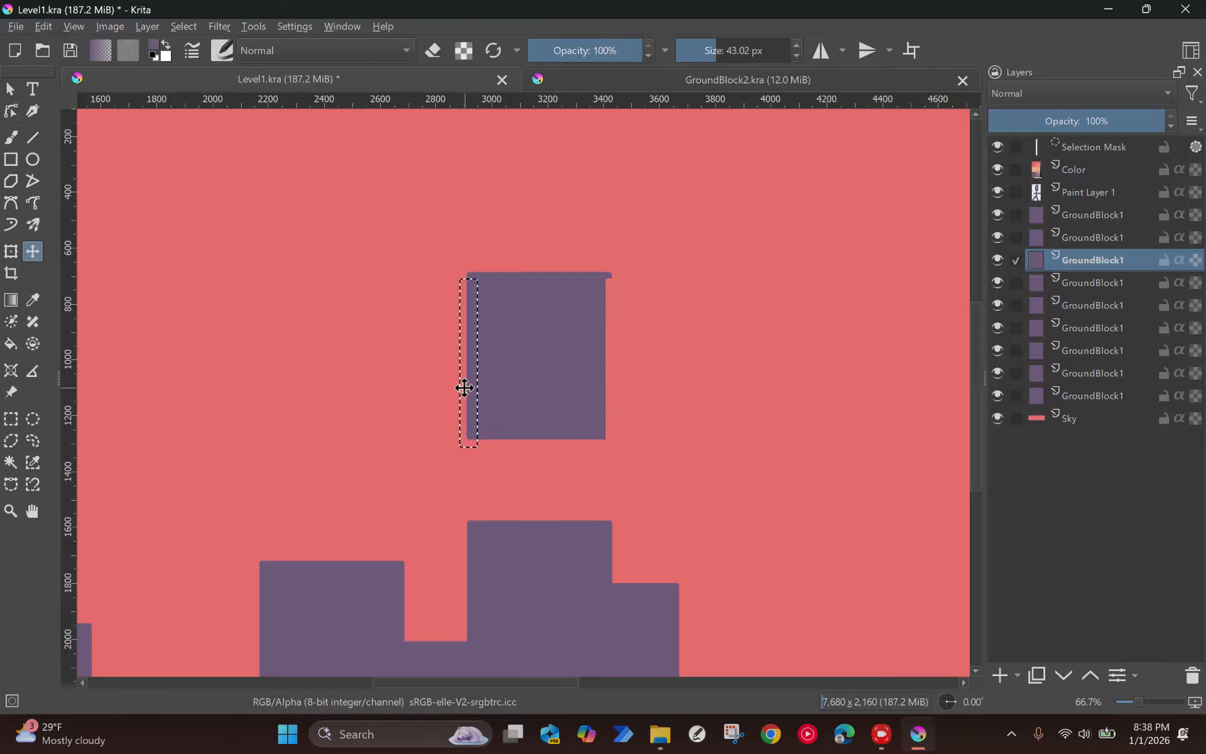
pyautogui.press('Delete')
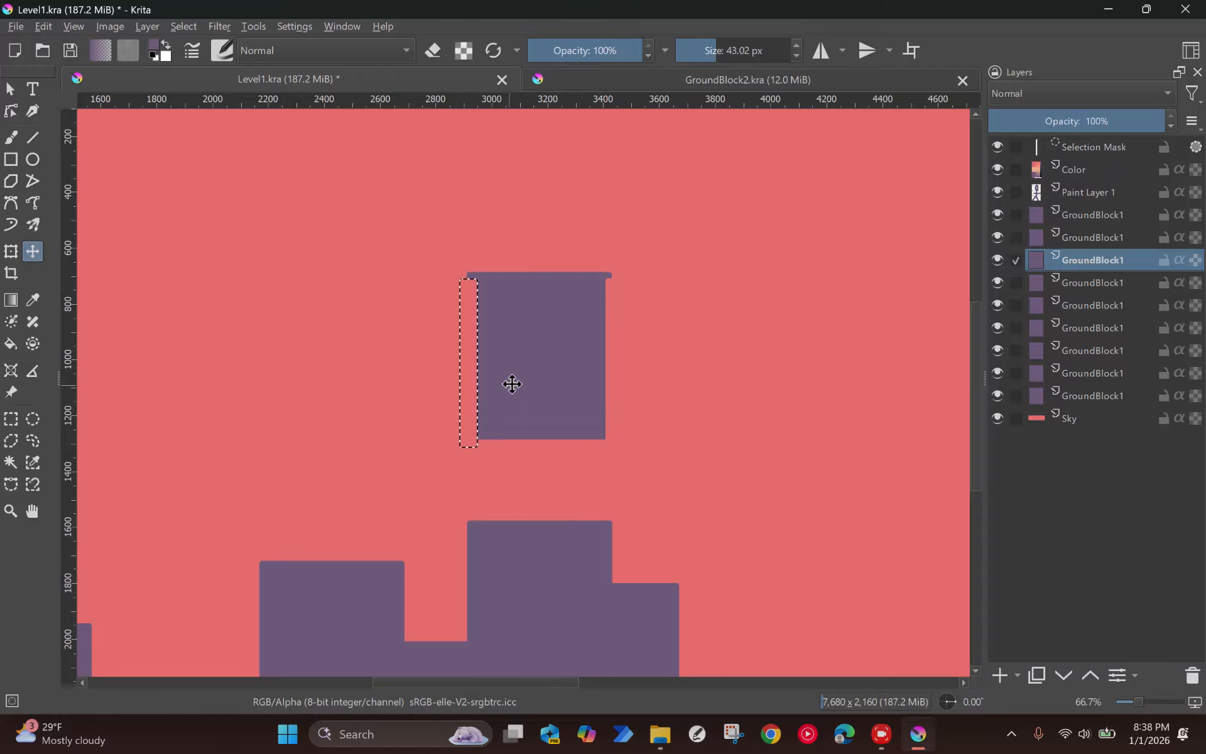
pyautogui.hotkey('ctrl', 'shift', 'a')
# Step: Move the trimmed block into the gap in the terrain and delete its layer
pyautogui.scroll(-2, 559, 352)
pyautogui.click(558, 365)
pyautogui.moveTo(559, 365); pyautogui.dragTo(375, 467)
pyautogui.scroll(1, 374, 467)
pyautogui.scroll(-1, 374, 467)
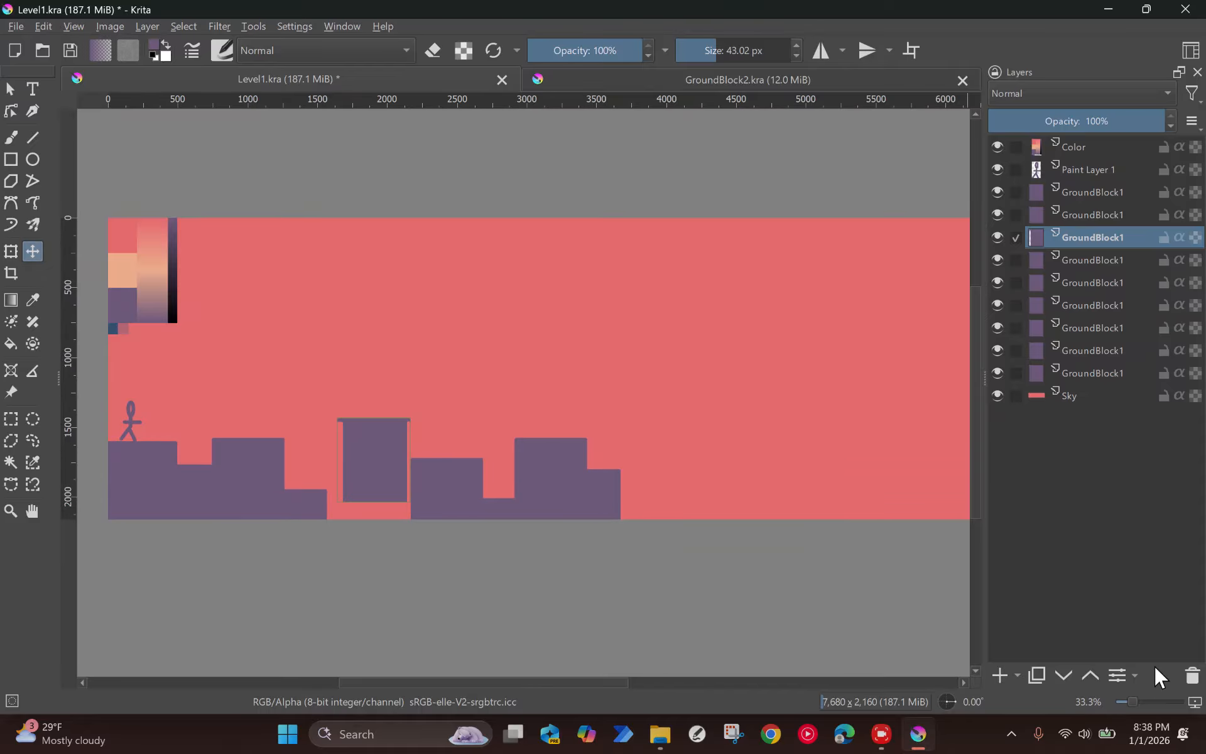
pyautogui.click(1192, 676)
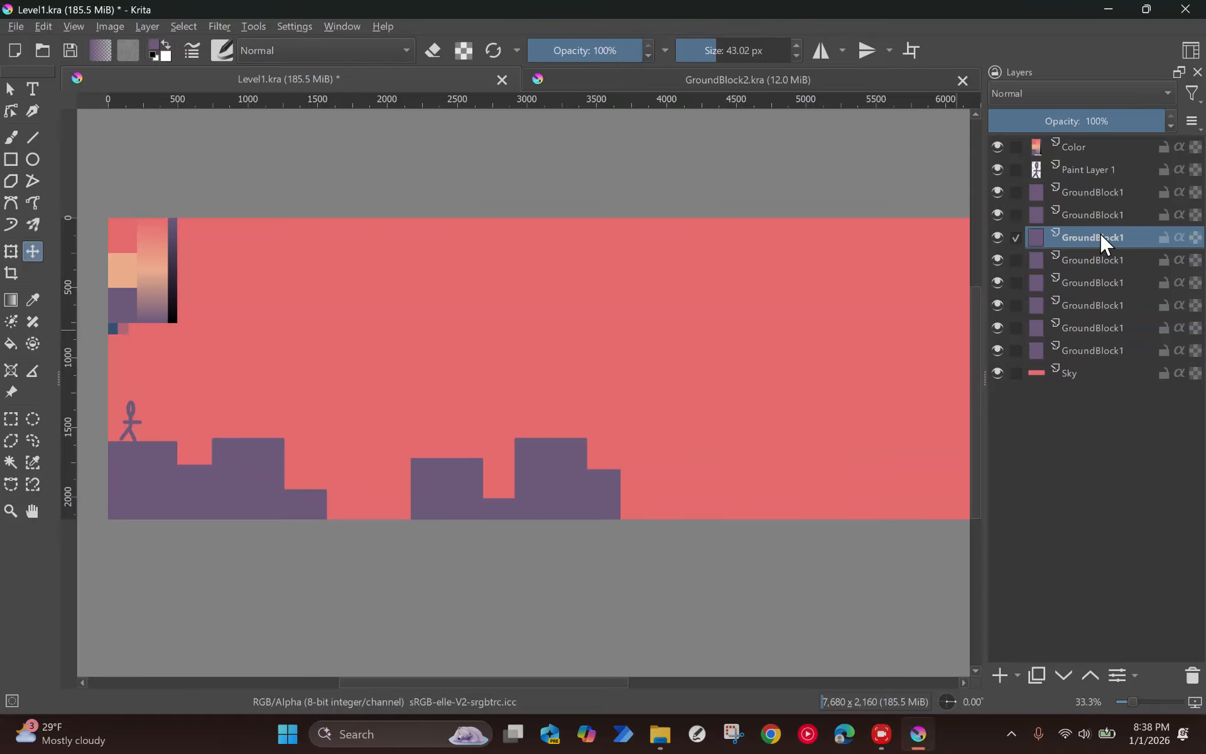
# Step: Convert the topmost GroundBlock1 layer to a file layer saved as the Krita document GroundBlock1.kra in the Tutorial3 folder
pyautogui.rightClick(1093, 195)
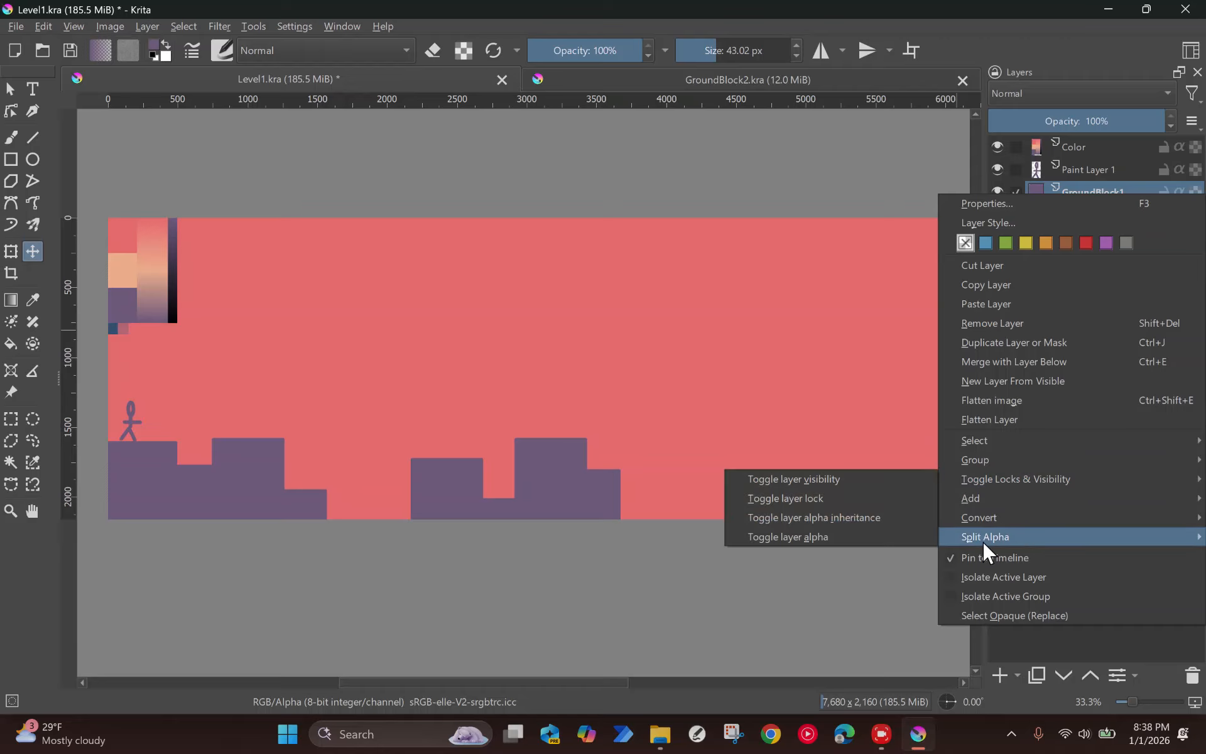
pyautogui.moveTo(989, 523)
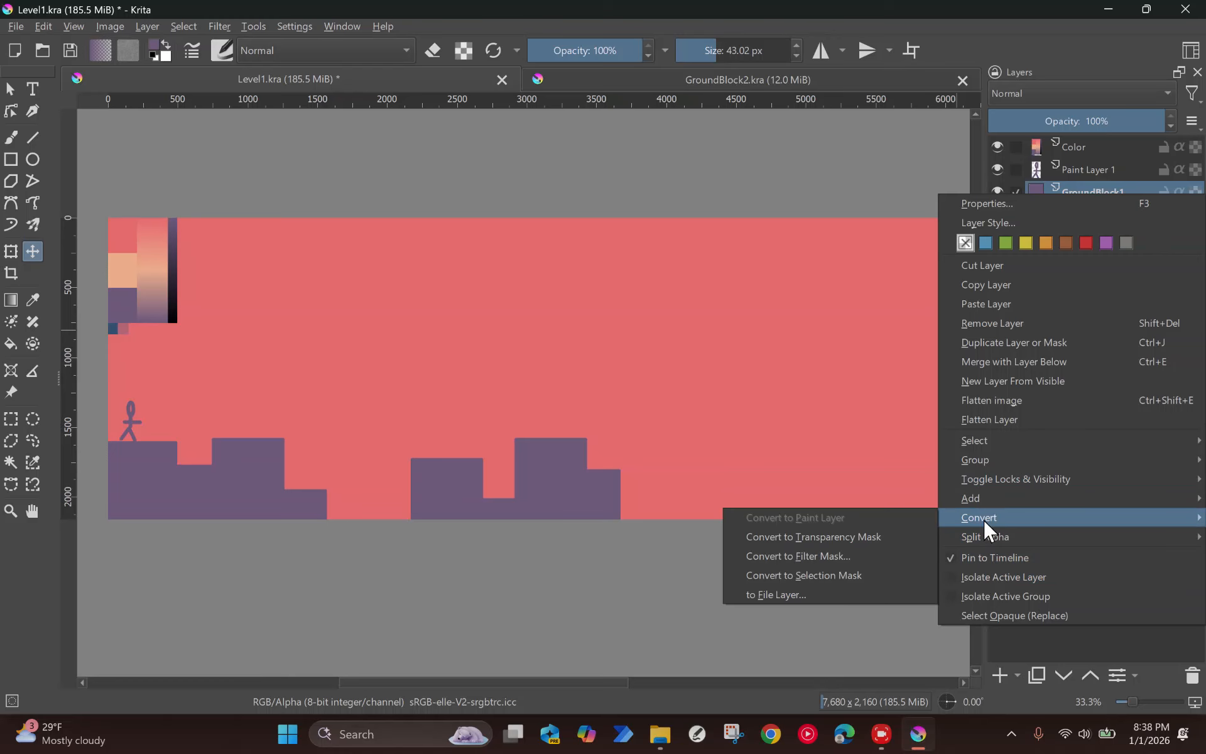
pyautogui.click(785, 592)
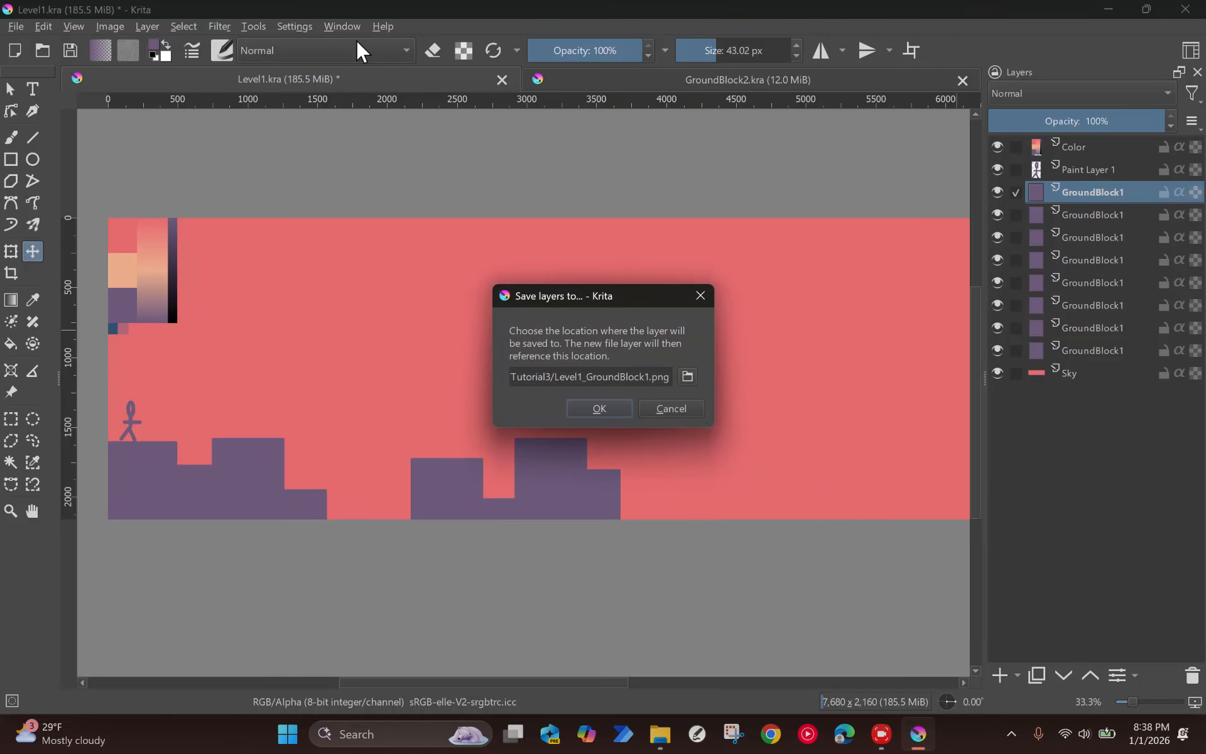
pyautogui.click(687, 376)
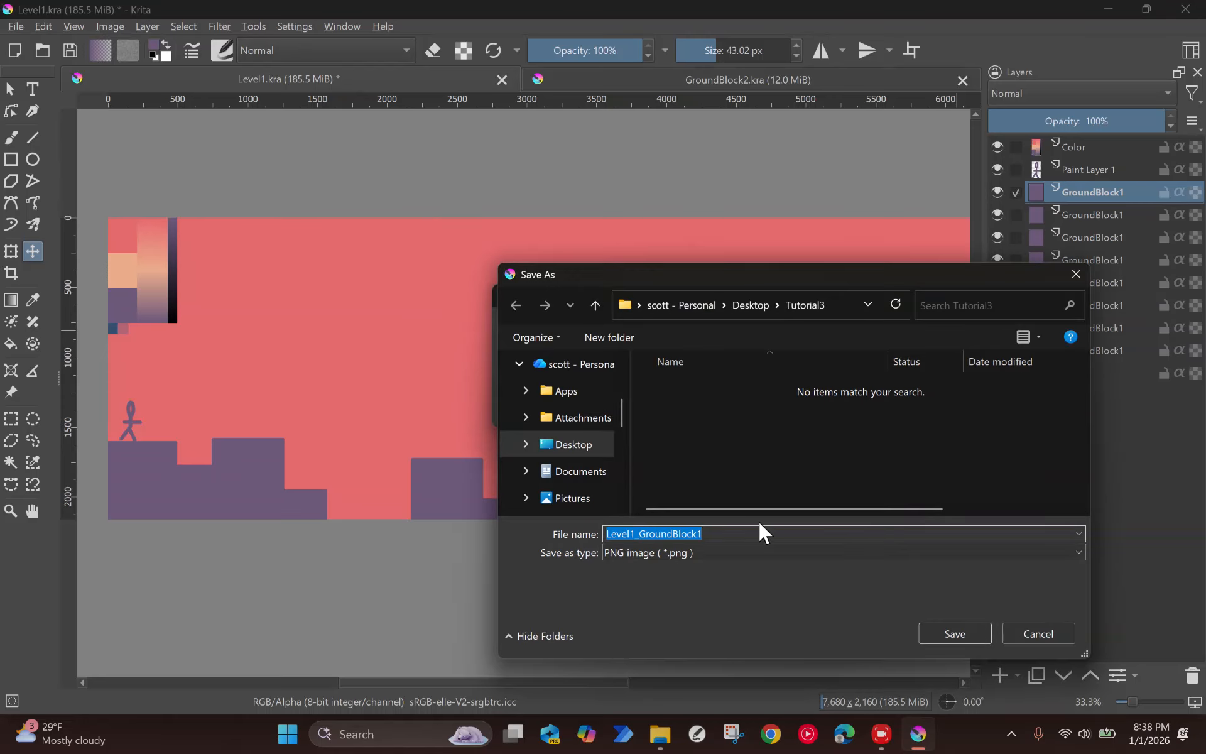
pyautogui.write('Gr')
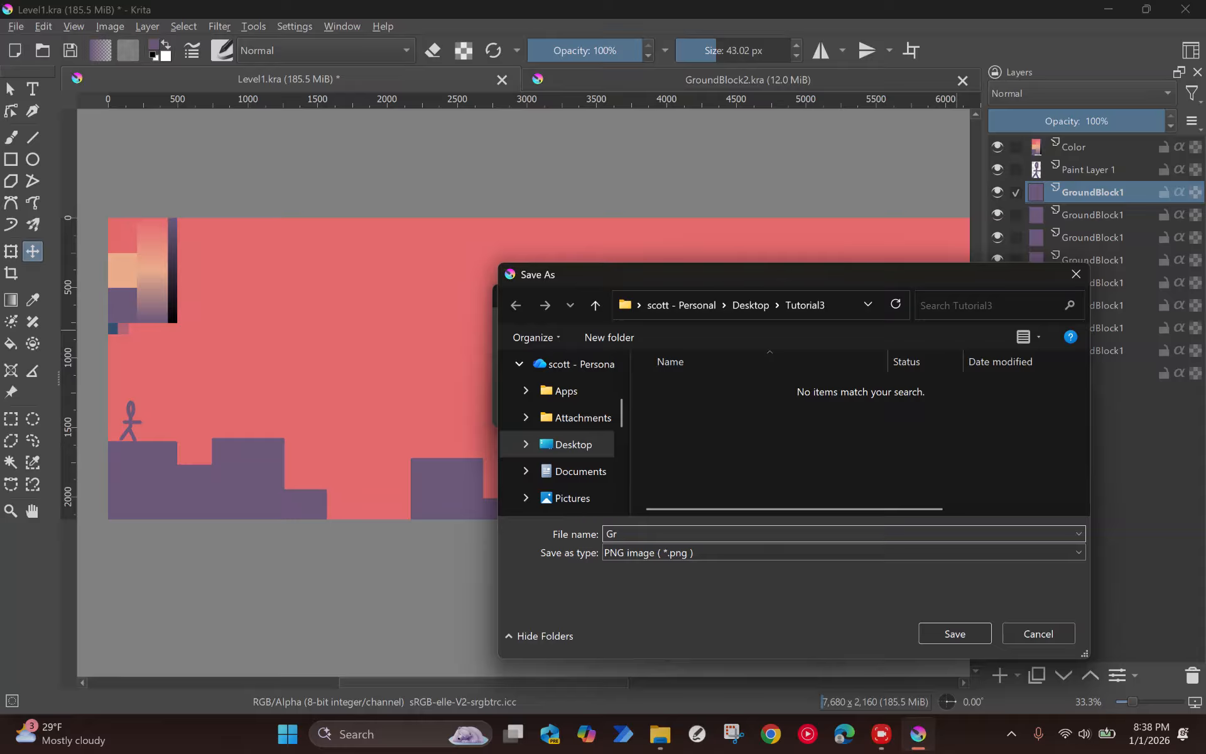
pyautogui.write('oundBlock1')
pyautogui.click(707, 552)
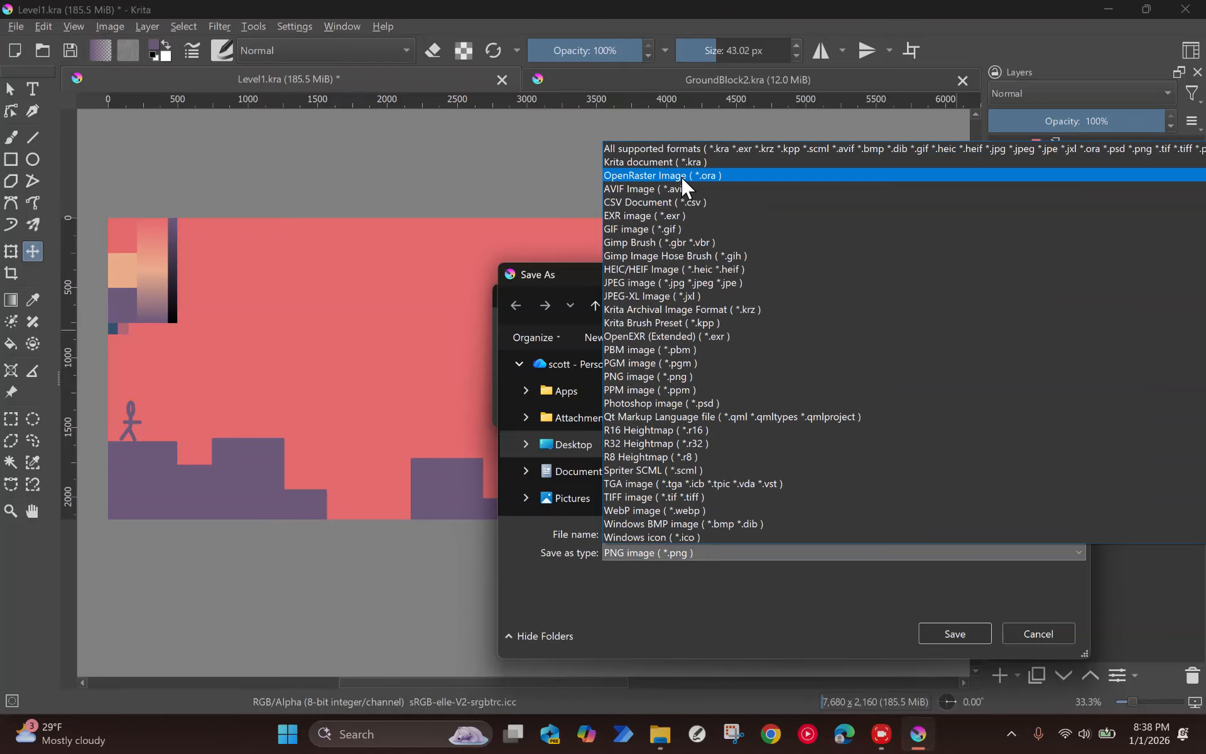
pyautogui.click(694, 162)
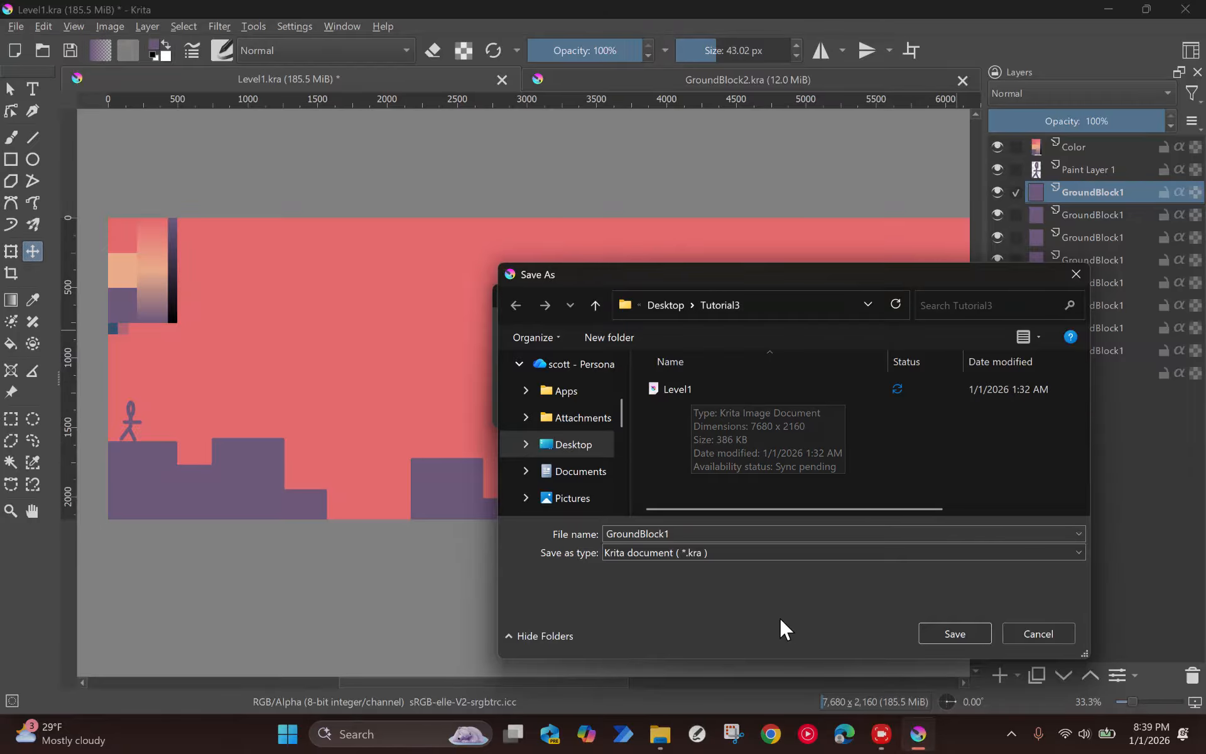
pyautogui.click(954, 633)
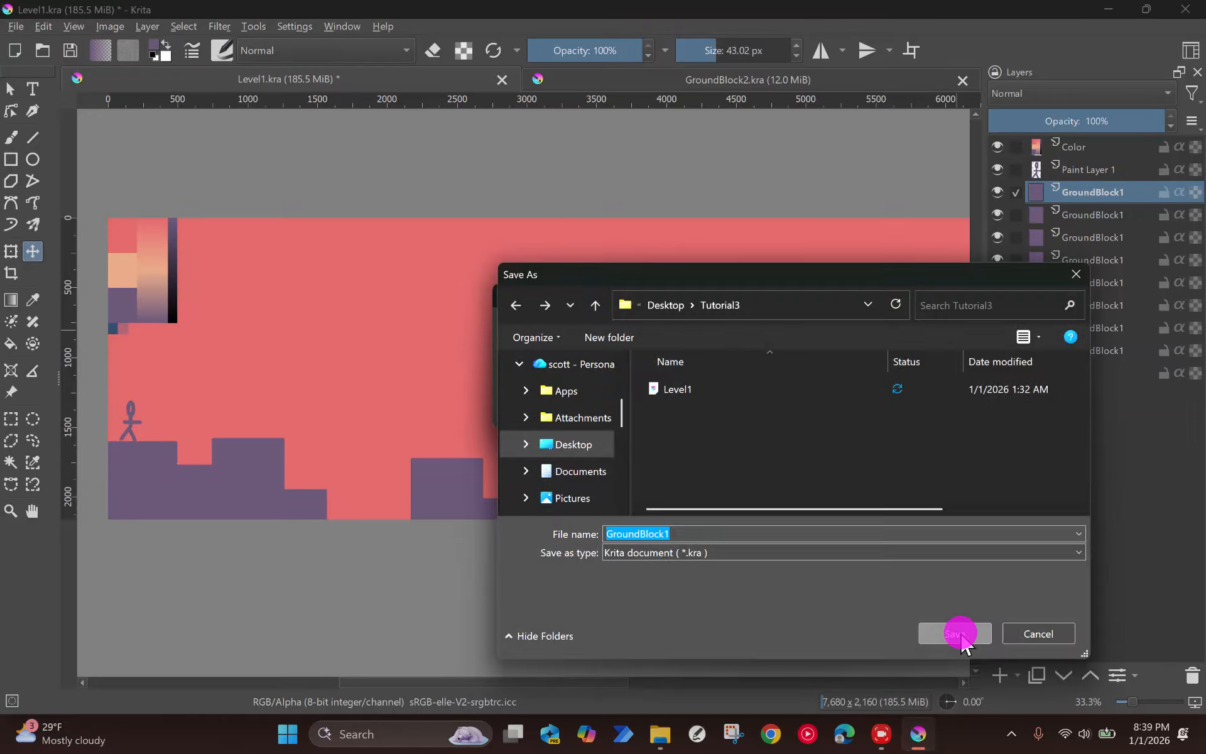
pyautogui.click(604, 409)
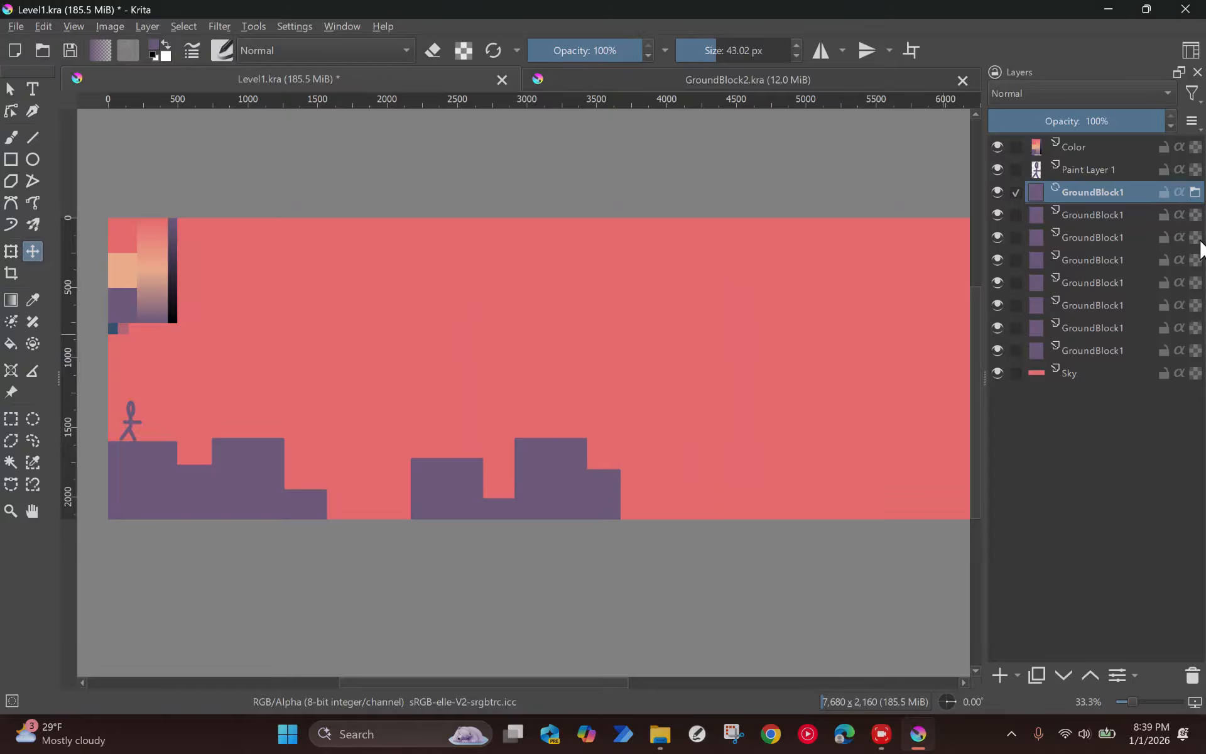
# Step: Open the file layer's linked GroundBlock1.kra, close it again, and close the GroundBlock2.kra document
pyautogui.click(1195, 191)
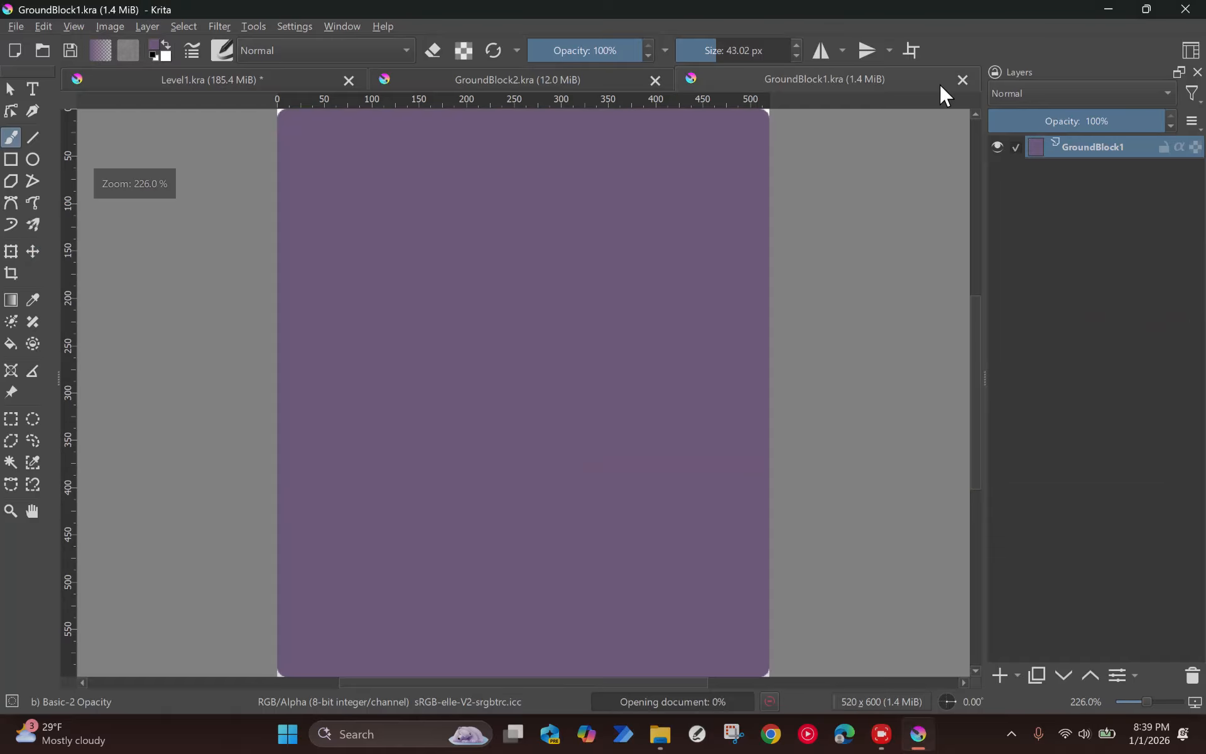
pyautogui.click(961, 79)
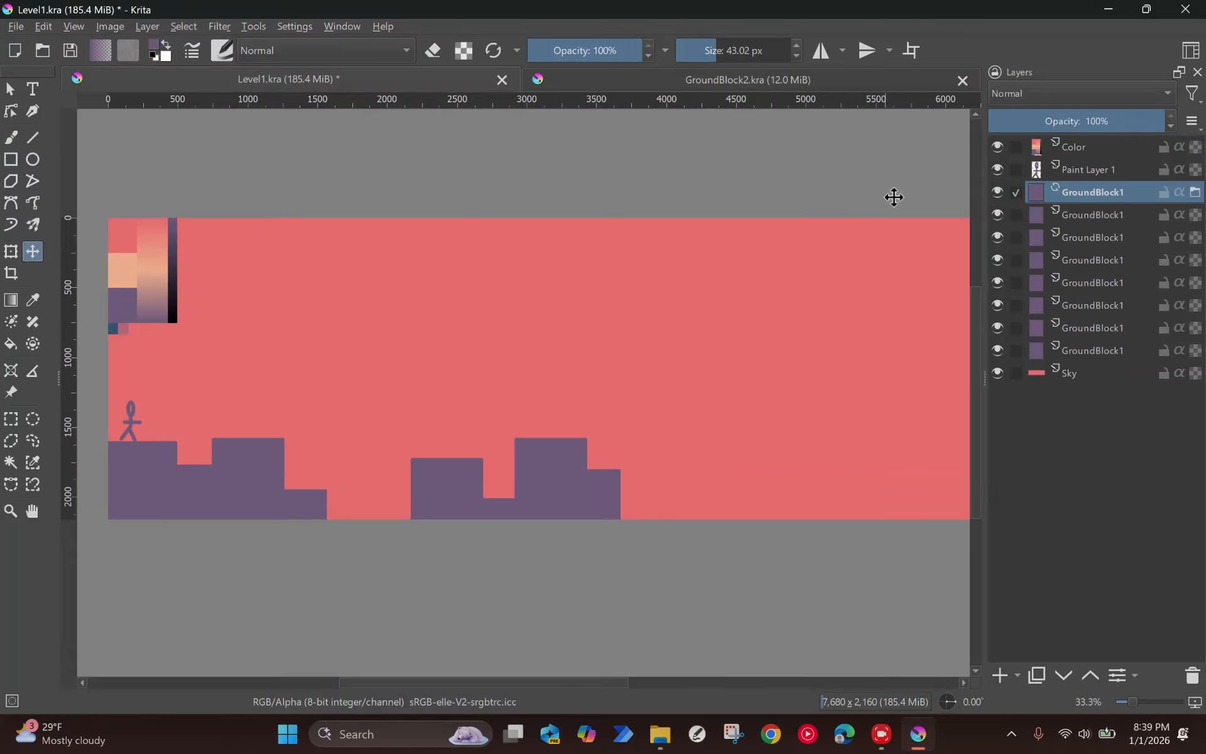
pyautogui.click(761, 81)
pyautogui.click(964, 77)
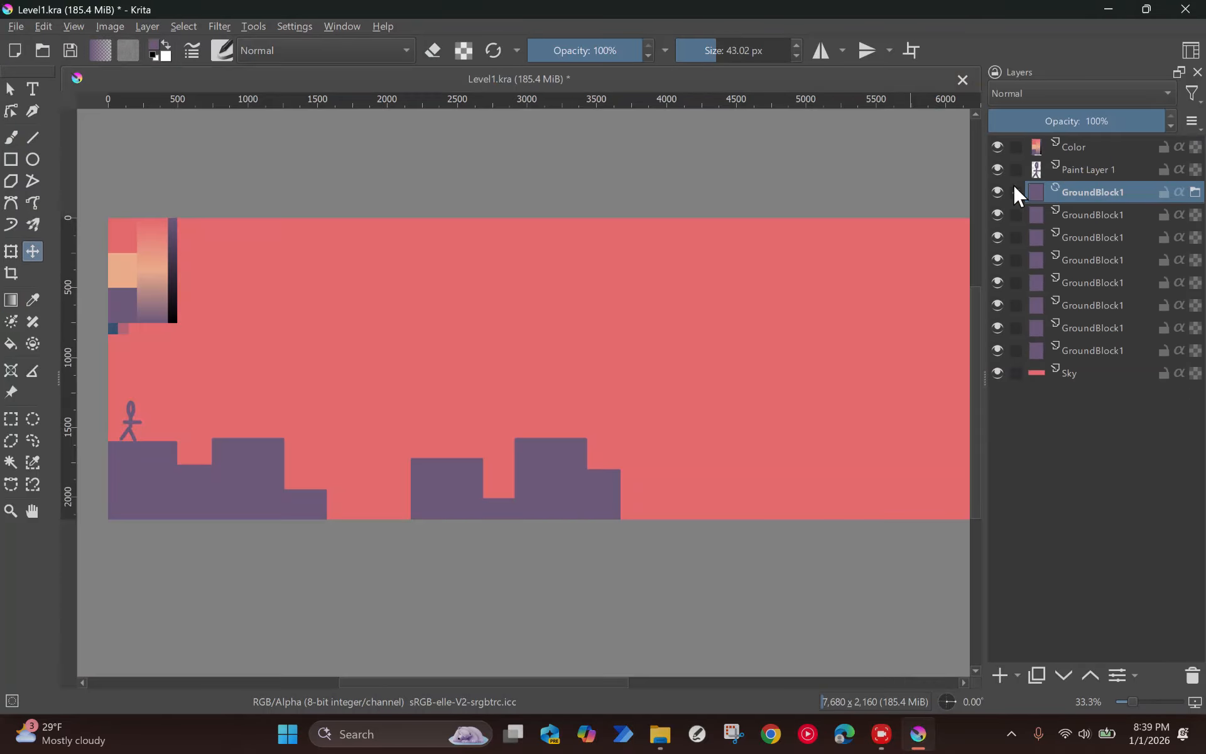
# Step: Paint a black smiley face on the linked GroundBlock1.kra, save it and check the updated block in Level1
pyautogui.click(1196, 191)
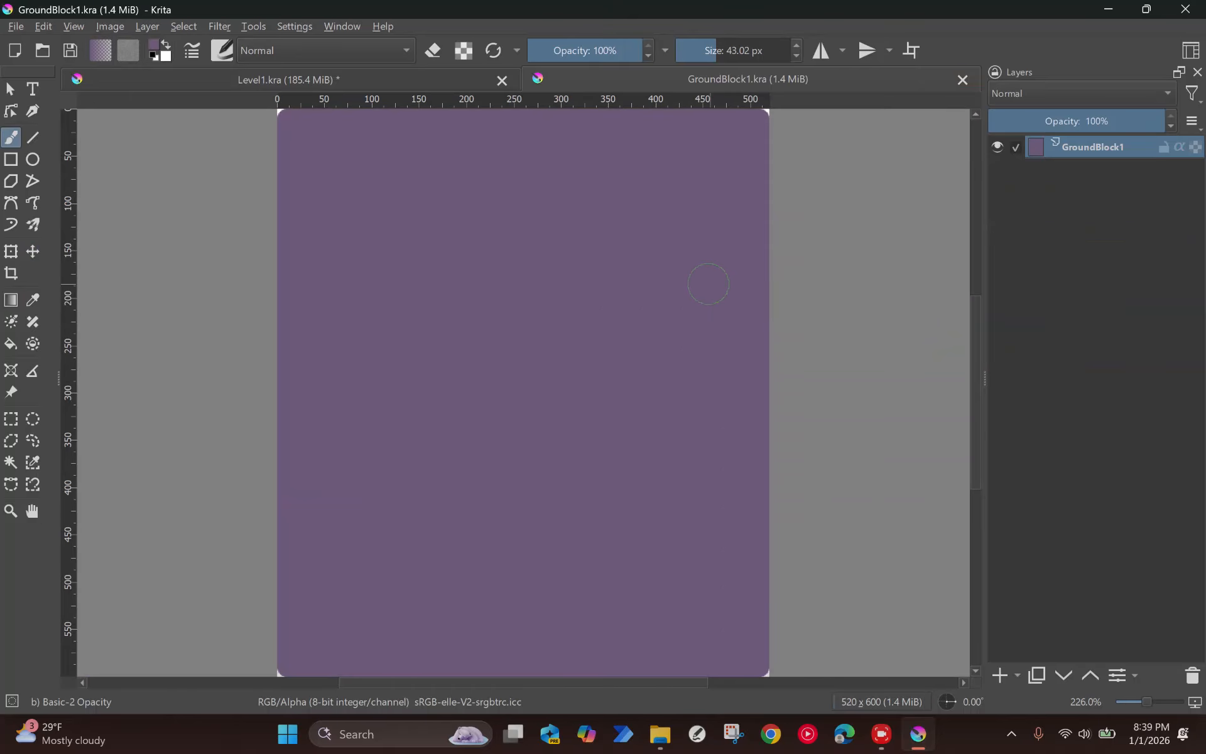
pyautogui.moveTo(637, 287); pyautogui.dragTo(632, 323)
pyautogui.scroll(-1, 635, 294)
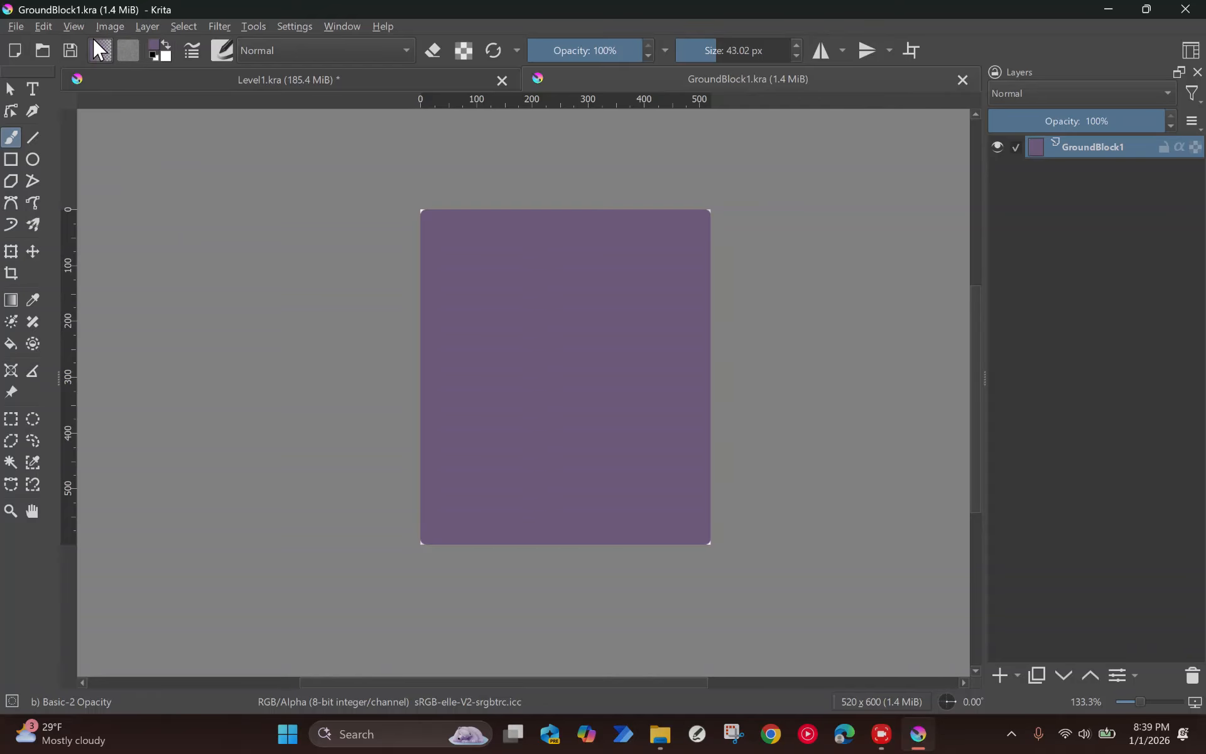
pyautogui.click(152, 55)
pyautogui.click(474, 293)
pyautogui.click(622, 299)
pyautogui.click(559, 331)
pyautogui.moveTo(476, 374)
pyautogui.mouseDown()
pyautogui.moveTo(506, 410)
pyautogui.moveTo(628, 434)
pyautogui.moveTo(681, 379)
pyautogui.mouseUp()
pyautogui.hotkey('ctrl', 's')
pyautogui.click(277, 77)
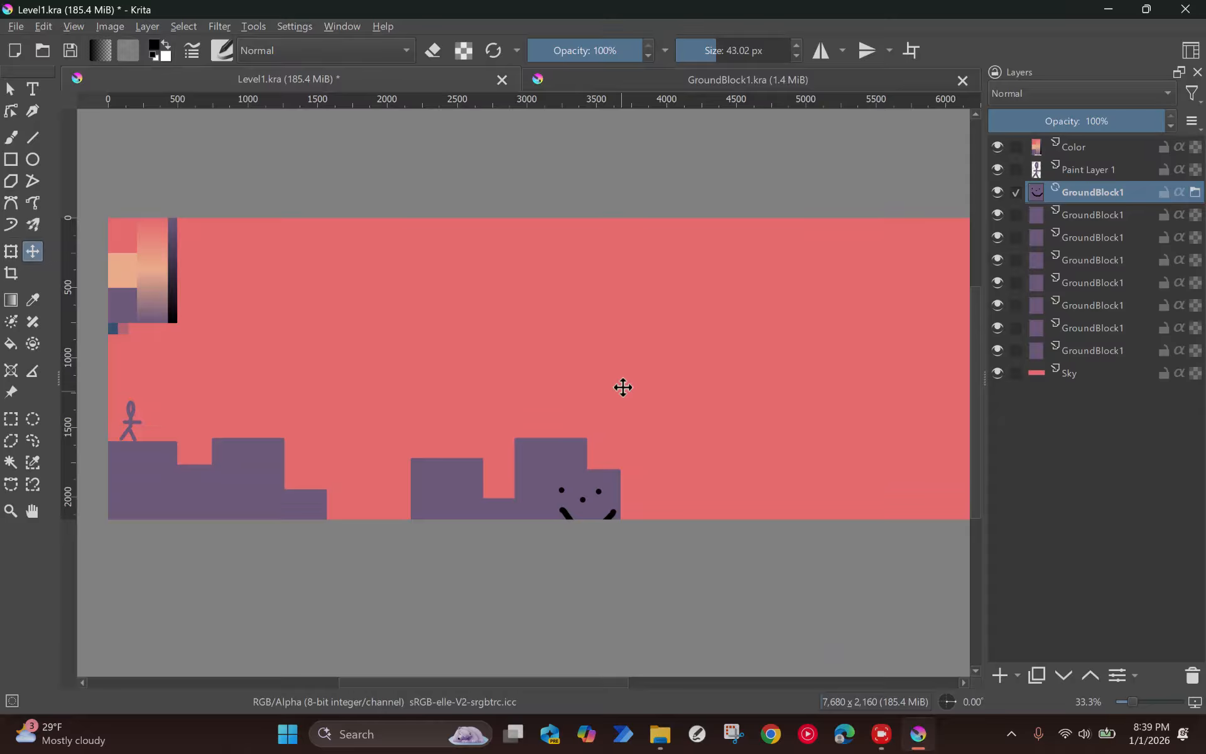
pyautogui.click(1065, 215)
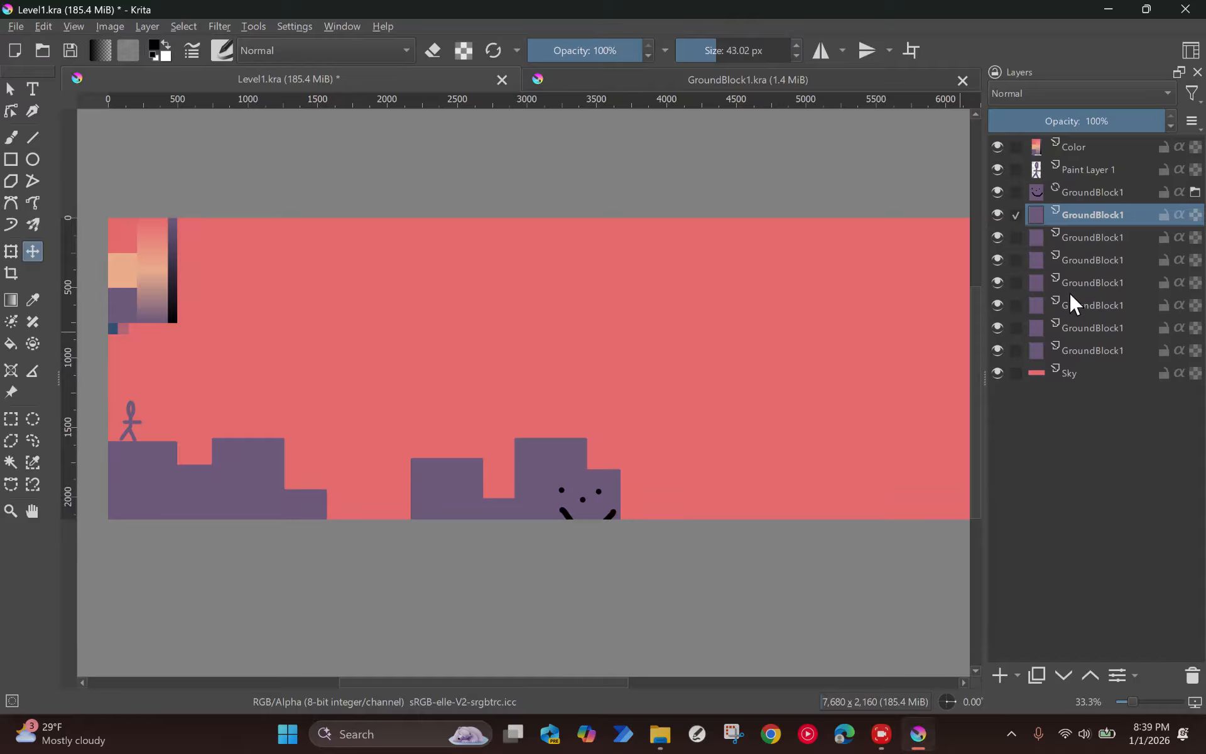
# Step: Undo the smiley face strokes in GroundBlock1.kra and return to the Level1 document
pyautogui.click(633, 79)
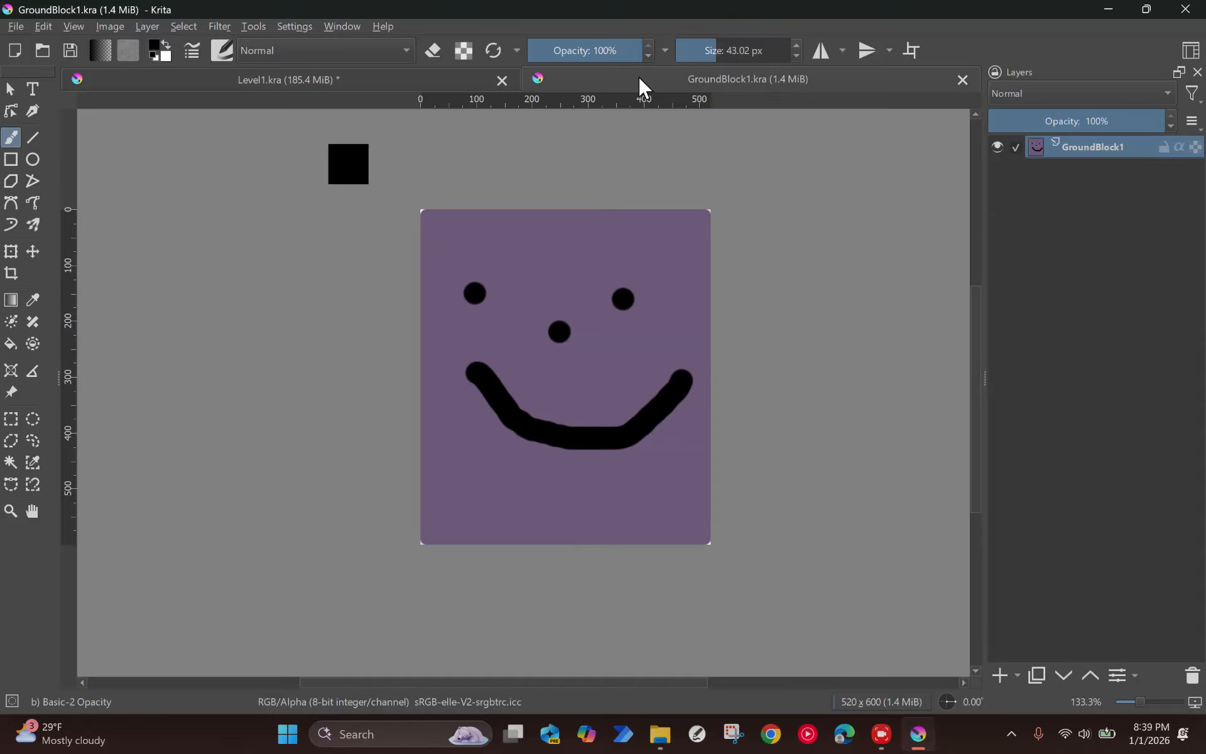
pyautogui.hotkey('ctrl', 'z')
pyautogui.hotkey('ctrl', 'z')
pyautogui.hotkey('ctrl', 'z')
pyautogui.hotkey('ctrl', 'z')
pyautogui.hotkey('ctrl', 'z')
pyautogui.click(344, 80)
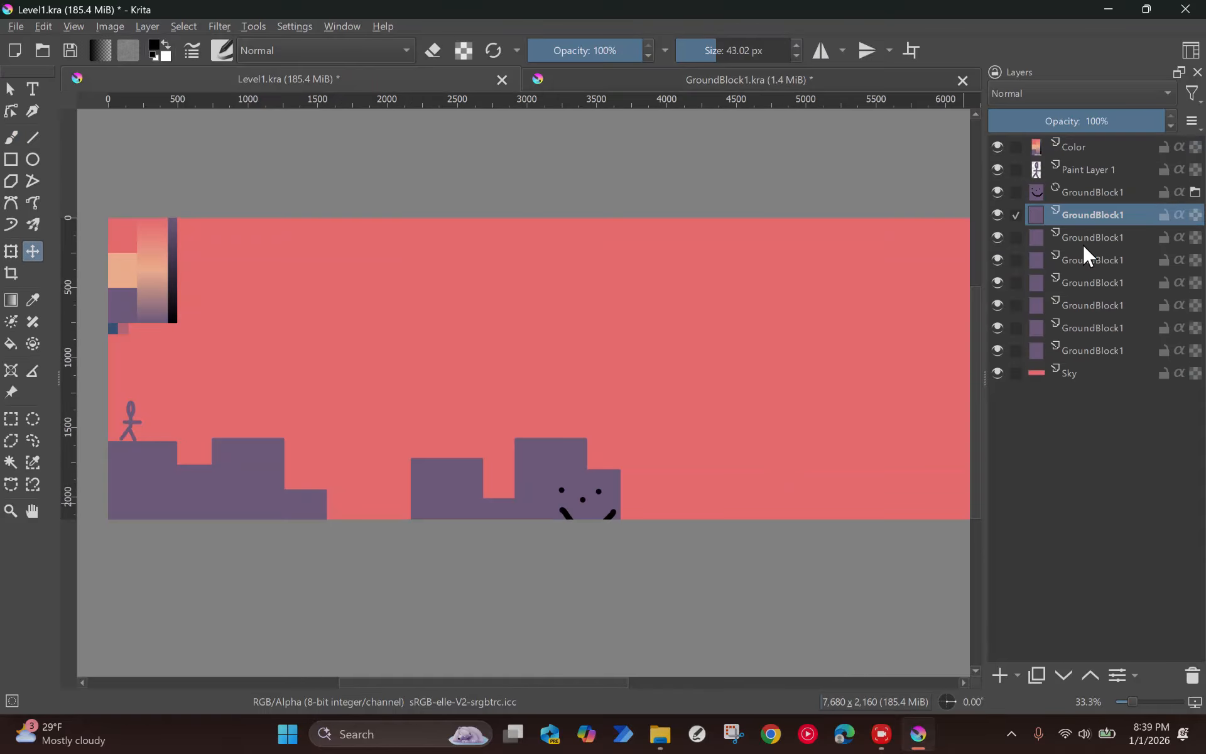
# Step: Delete the seven plain GroundBlock1 paint layers and move the remaining file-layer block upward
pyautogui.keyDown('shift'); pyautogui.click(1124, 349); pyautogui.keyUp('shift')
pyautogui.click(1192, 675)
pyautogui.click(1083, 192)
pyautogui.moveTo(622, 382); pyautogui.dragTo(609, 339)
# Step: Save GroundBlock1.kra as a plain purple block and switch back to Level1
pyautogui.click(681, 80)
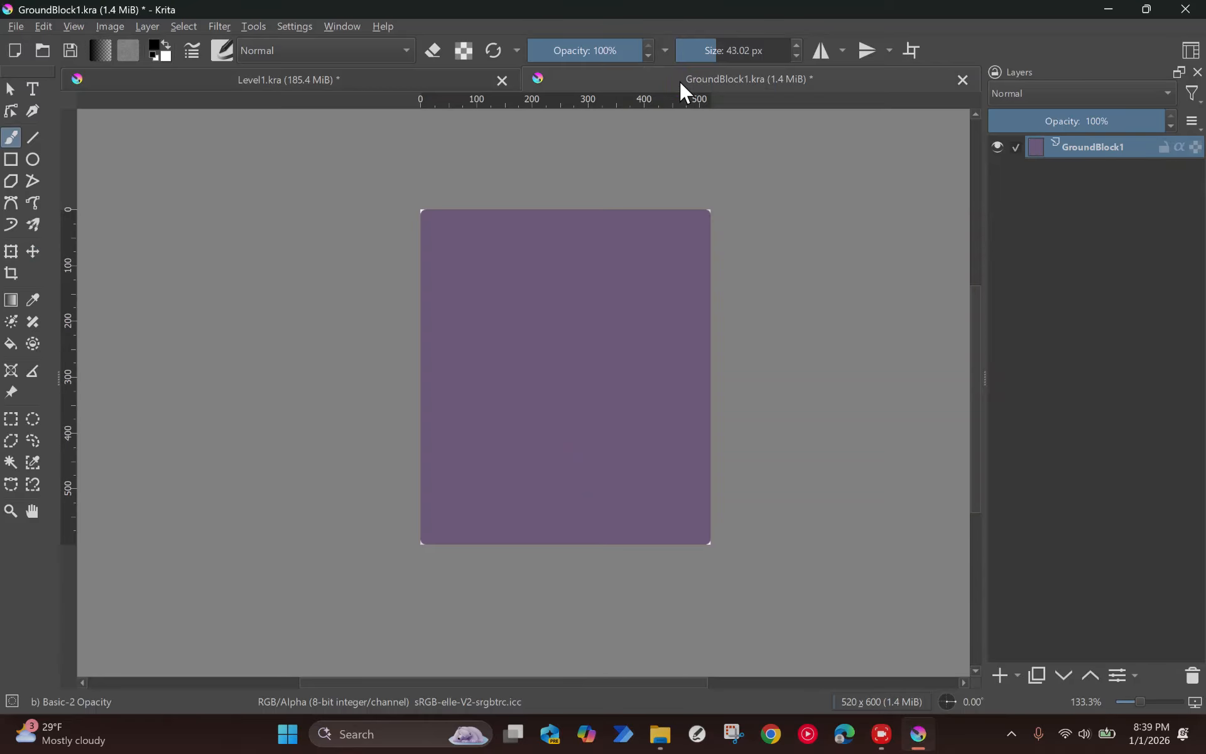
pyautogui.hotkey('ctrl', 's')
pyautogui.click(365, 79)
# Step: Duplicate the GroundBlock1 file layer four times and arrange the blocks as stepped terrain with a separate block past a gap
pyautogui.moveTo(581, 452); pyautogui.dragTo(362, 474)
pyautogui.hotkey('ctrl', 'j')
pyautogui.hotkey('ctrl', 'j')
pyautogui.hotkey('ctrl', 'j')
pyautogui.moveTo(263, 481); pyautogui.dragTo(393, 514)
pyautogui.hotkey('ctrl', 'j')
pyautogui.moveTo(327, 519); pyautogui.dragTo(569, 535)
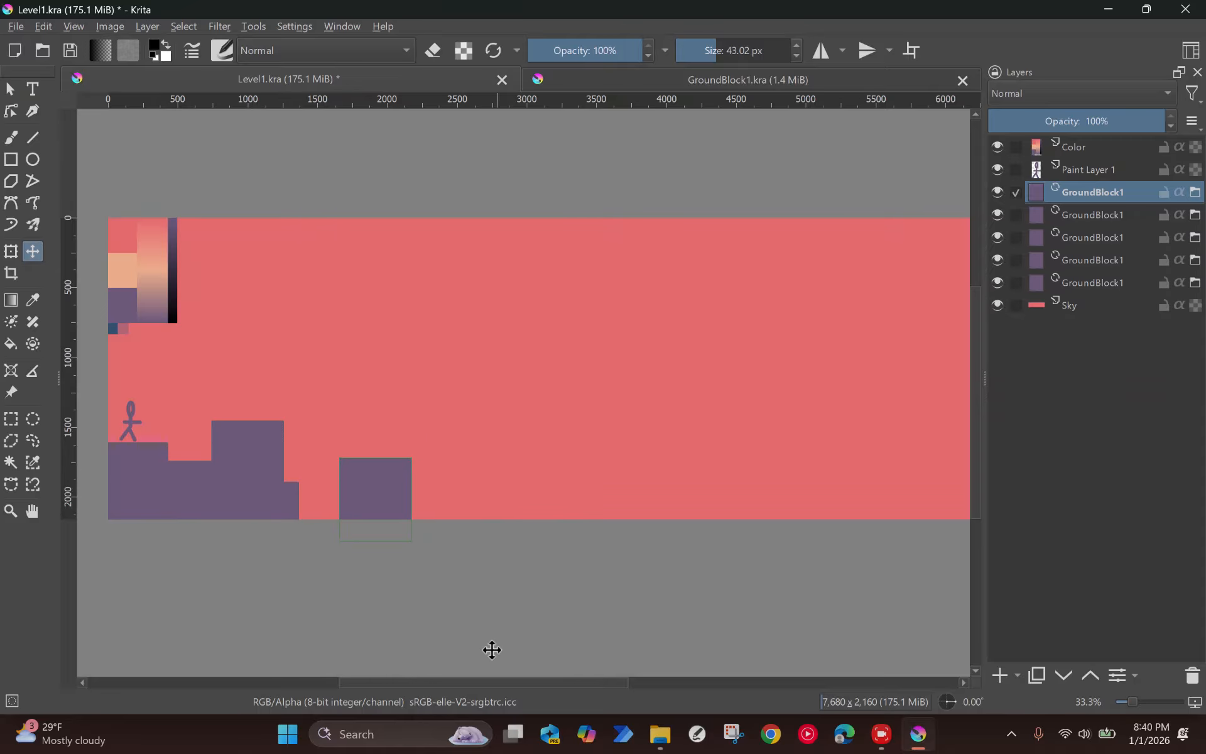
pyautogui.click(1103, 231)
pyautogui.click(1147, 283)
pyautogui.click(1172, 262)
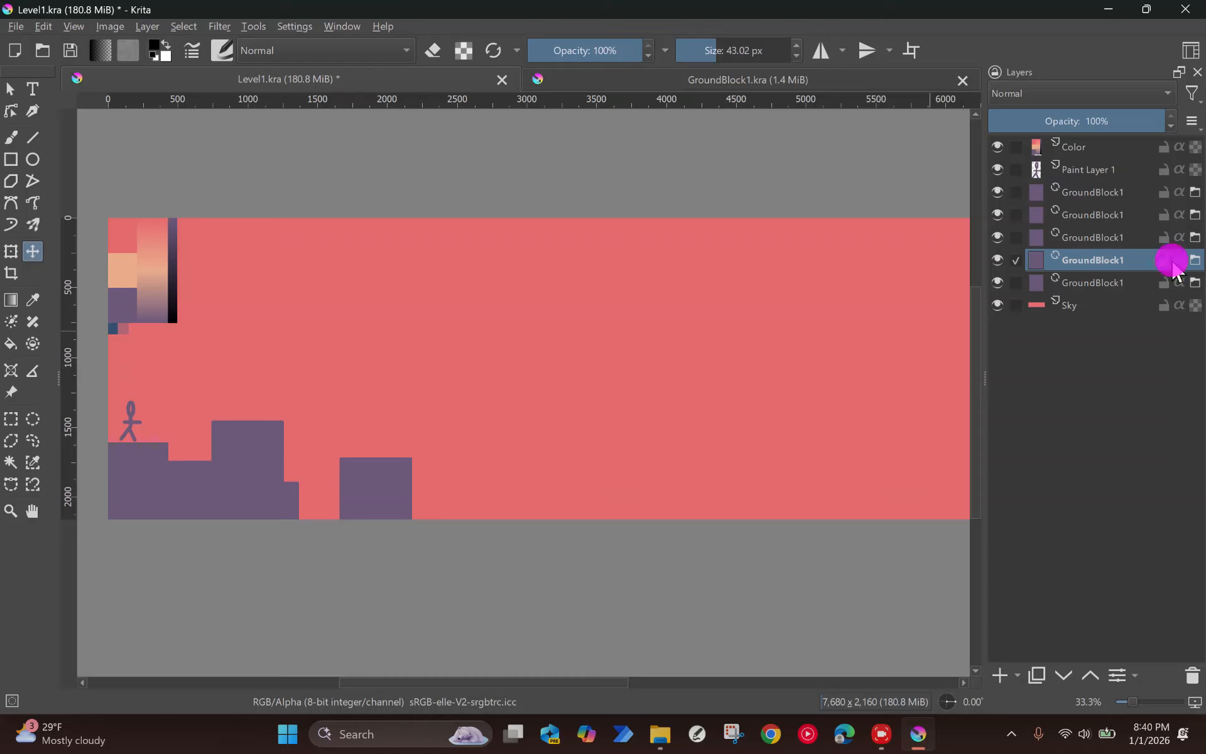
pyautogui.click(1122, 192)
# Step: Paint a black smiley face with three dots and a curved mouth in GroundBlock1.kra, save it and check all linked blocks in Level1
pyautogui.click(721, 82)
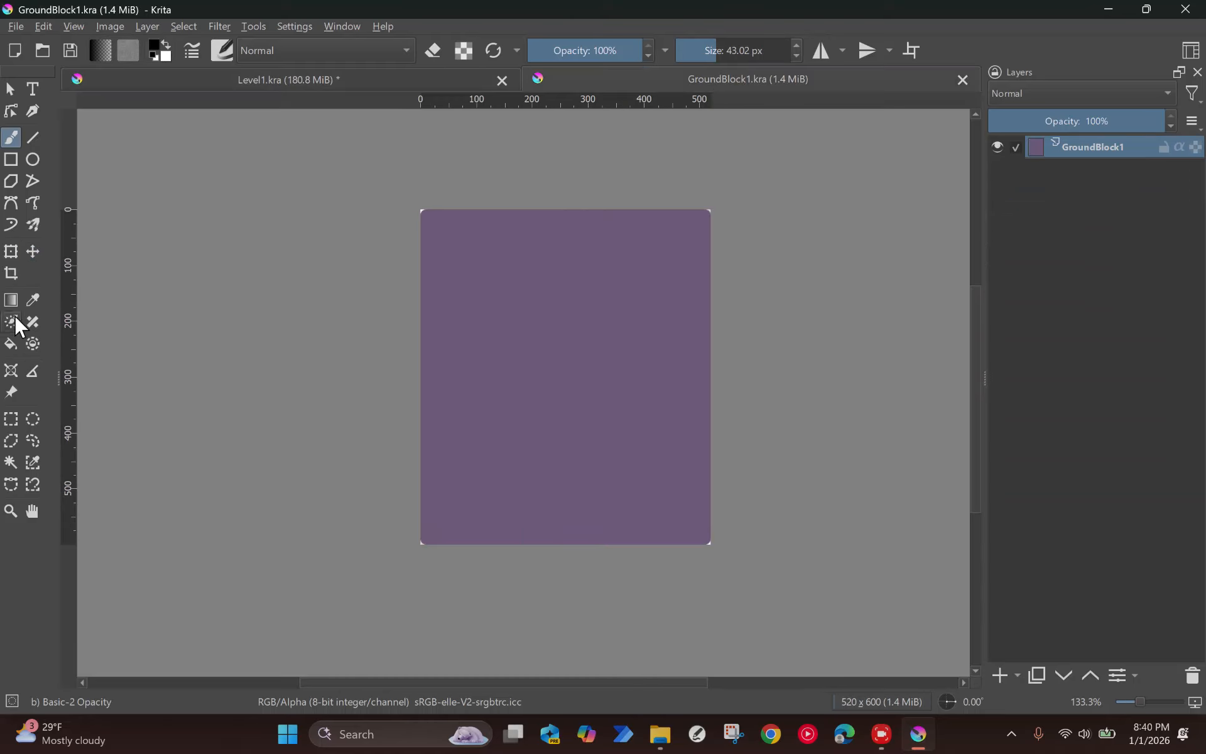
pyautogui.click(489, 300)
pyautogui.click(655, 304)
pyautogui.click(543, 367)
pyautogui.moveTo(480, 411)
pyautogui.mouseDown()
pyautogui.moveTo(509, 454)
pyautogui.moveTo(727, 375)
pyautogui.mouseUp()
pyautogui.hotkey('ctrl', 's')
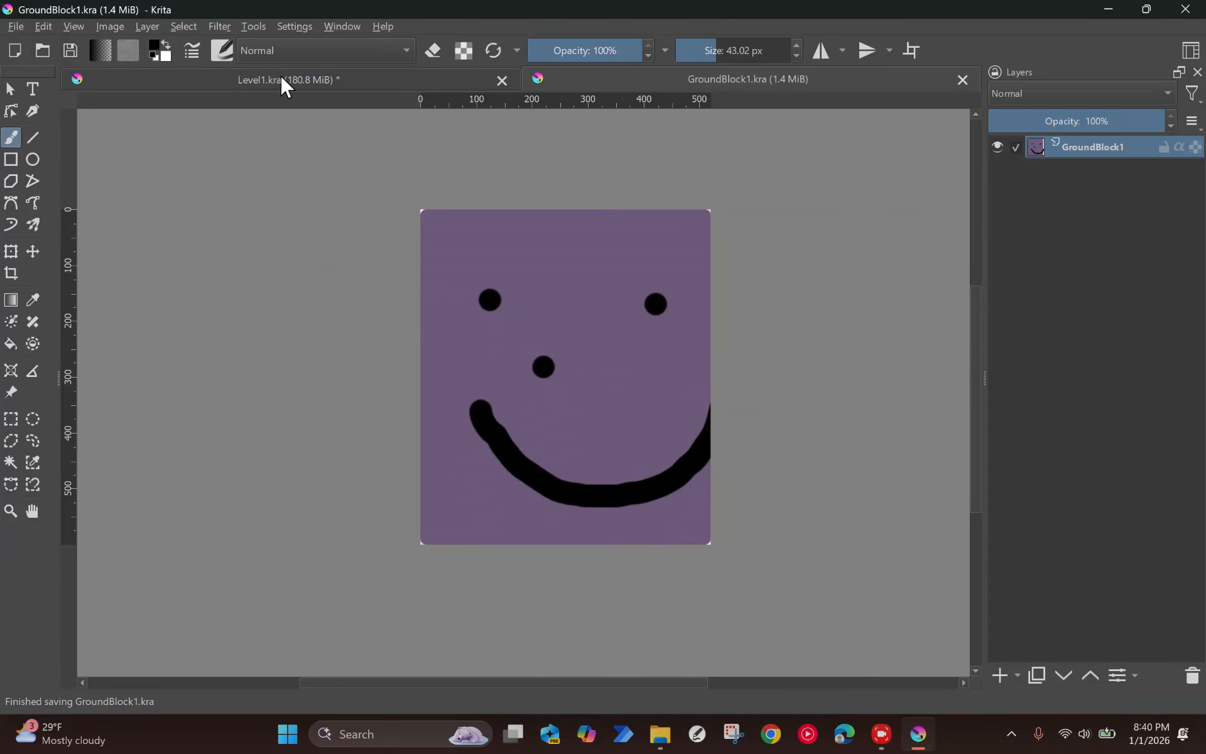
pyautogui.click(282, 79)
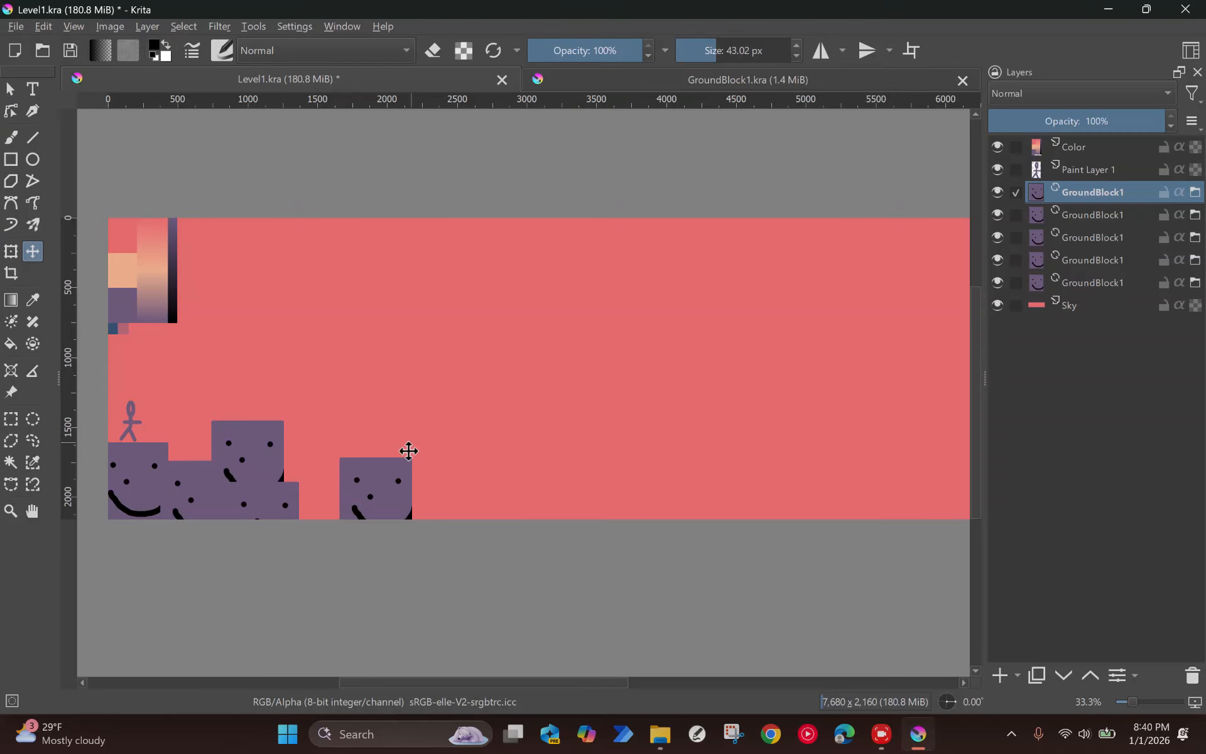
pyautogui.click(727, 77)
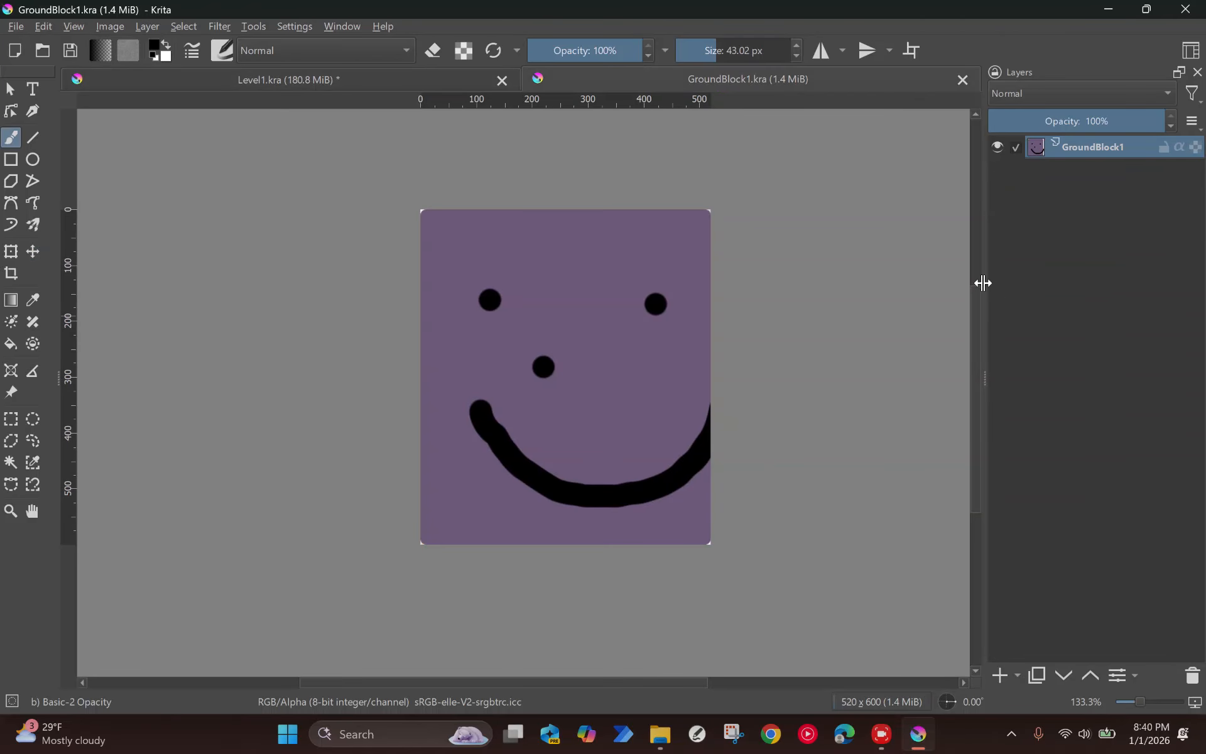
# Step: Undo the smiley face strokes in GroundBlock1.kra, save the plain purple block and return to Level1
pyautogui.hotkey('ctrl', 'z')
pyautogui.hotkey('ctrl', 'z')
pyautogui.hotkey('ctrl', 'z')
pyautogui.hotkey('ctrl', 'z')
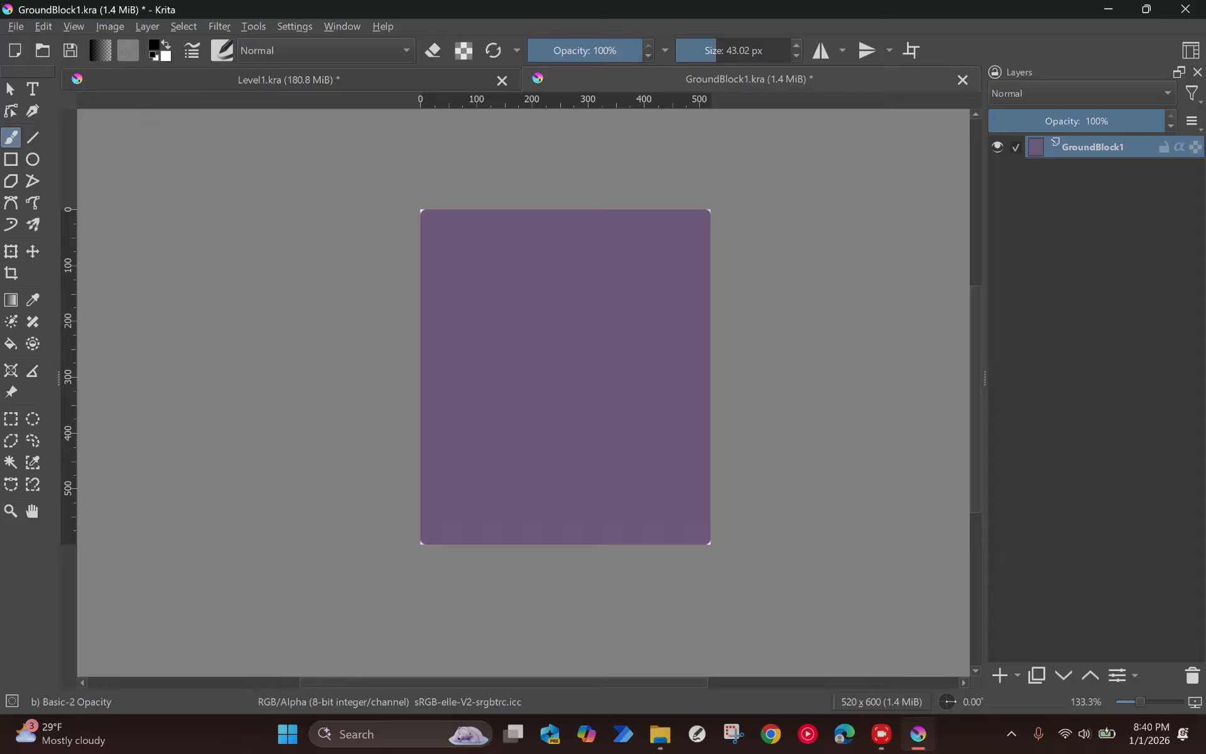
pyautogui.click(8, 420)
pyautogui.moveTo(422, 234); pyautogui.dragTo(439, 544)
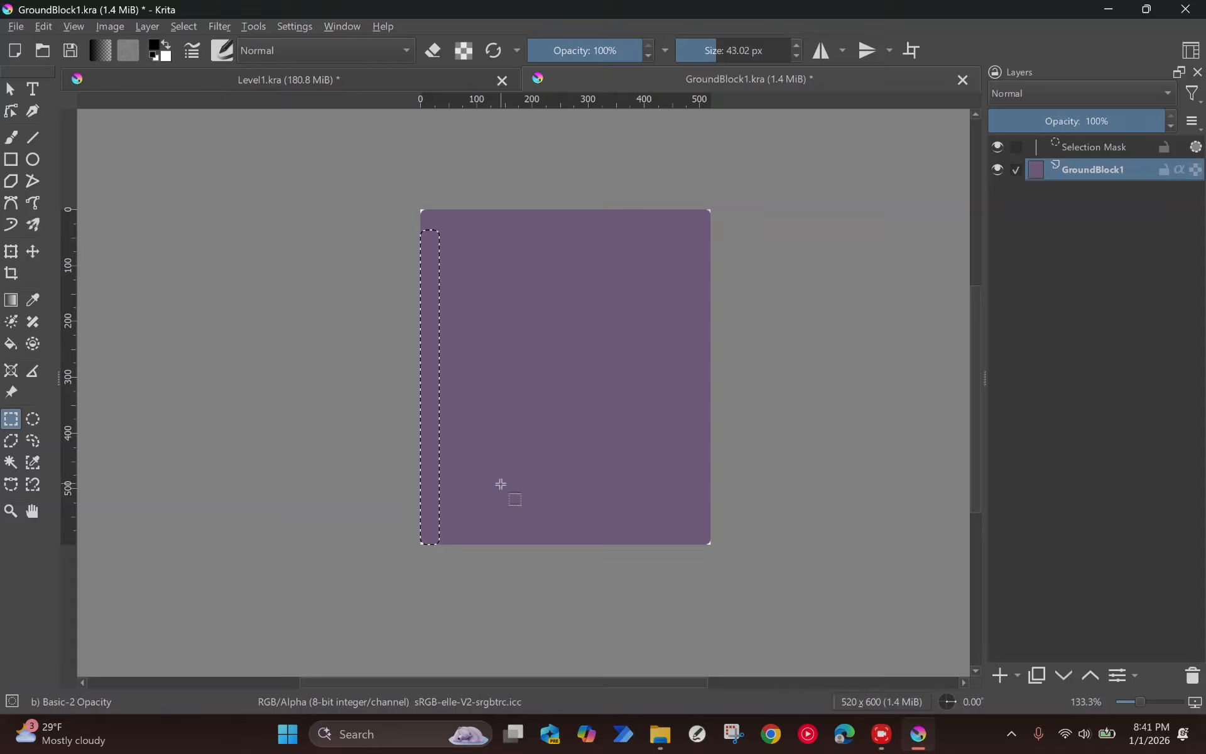
pyautogui.hotkey('ctrl', 'shift', 'a')
pyautogui.hotkey('ctrl', 's')
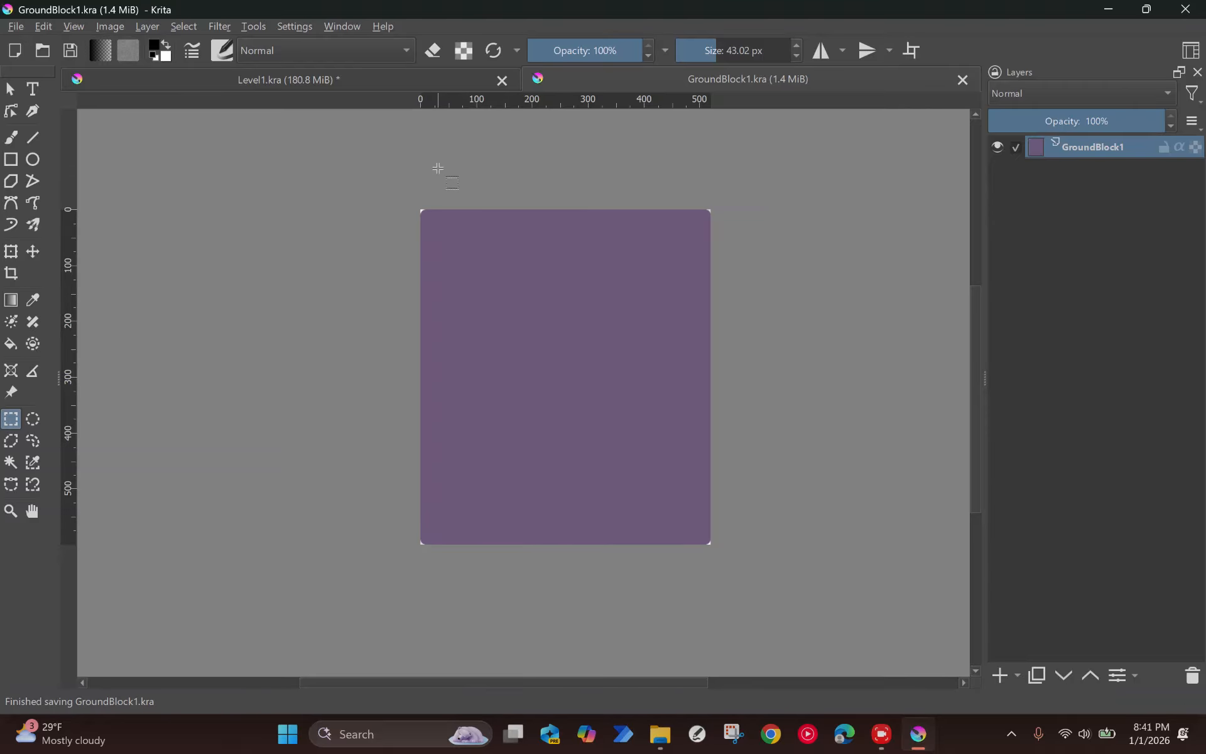
pyautogui.click(383, 80)
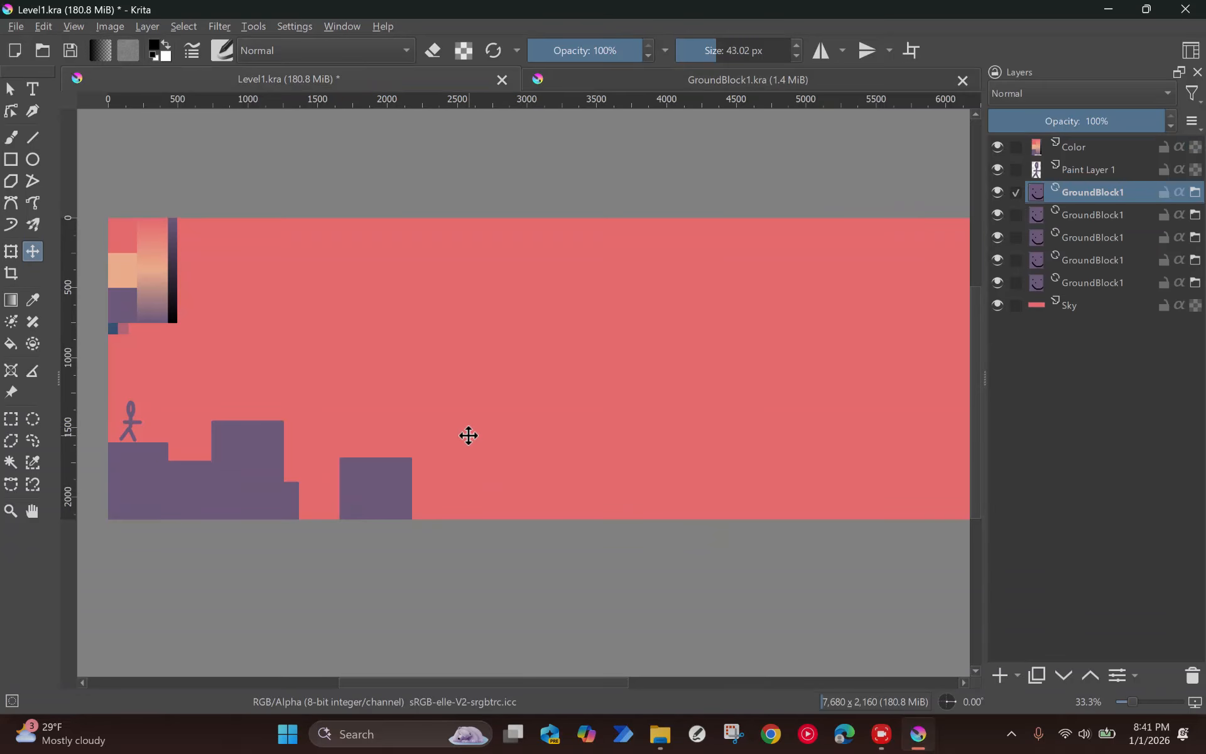
# Step: Duplicate the GroundBlock1 file layer ten times and arrange the blocks as stepped terrain groups with gaps across the rest of the level
pyautogui.scroll(-2, 467, 436)
pyautogui.scroll(2, 469, 436)
pyautogui.moveTo(390, 493); pyautogui.dragTo(709, 471)
pyautogui.hotkey('ctrl', 'j')
pyautogui.hotkey('ctrl', 'j')
pyautogui.hotkey('ctrl', 'j')
pyautogui.hotkey('ctrl', 'j')
pyautogui.hotkey('ctrl', 'j')
pyautogui.scroll(-1, 744, 470)
pyautogui.hotkey('ctrl', 'j')
pyautogui.hotkey('ctrl', 'j')
pyautogui.hotkey('ctrl', 'j')
pyautogui.hotkey('ctrl', 'j')
pyautogui.hotkey('ctrl', 'j')
pyautogui.scroll(-1, 599, 489)
pyautogui.scroll(1, 596, 487)
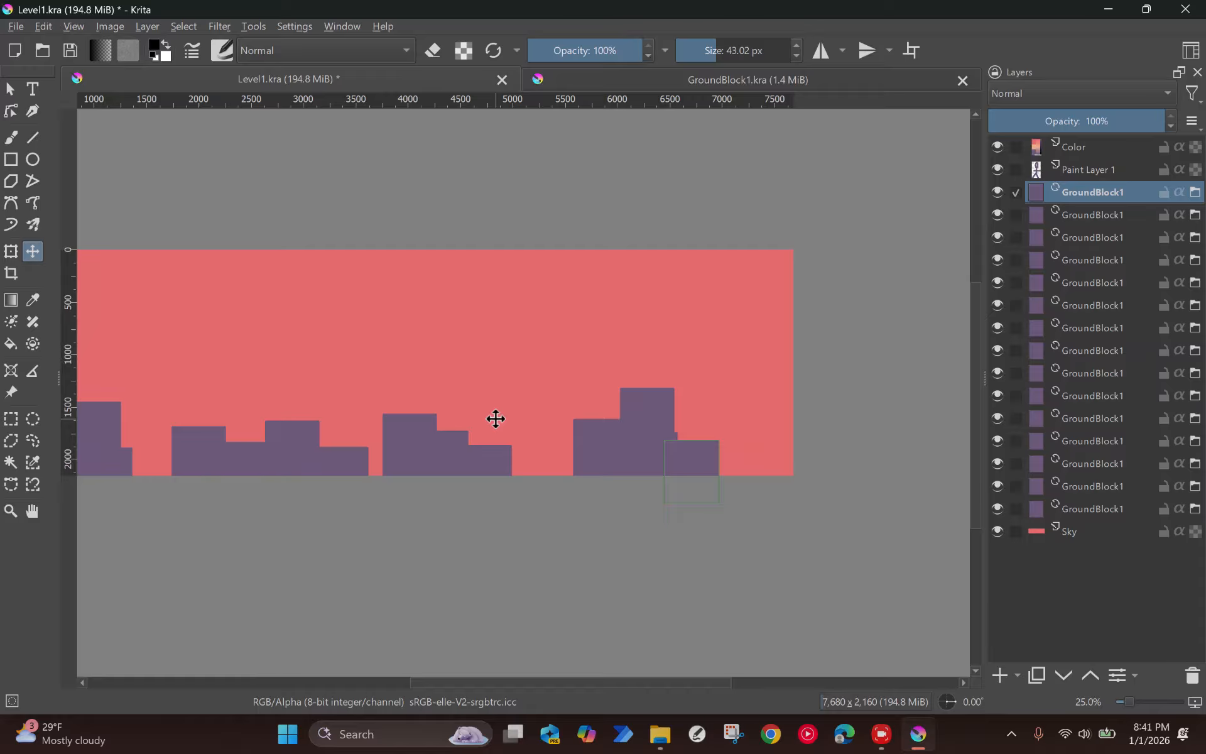
pyautogui.hscroll(-3, 487, 415)
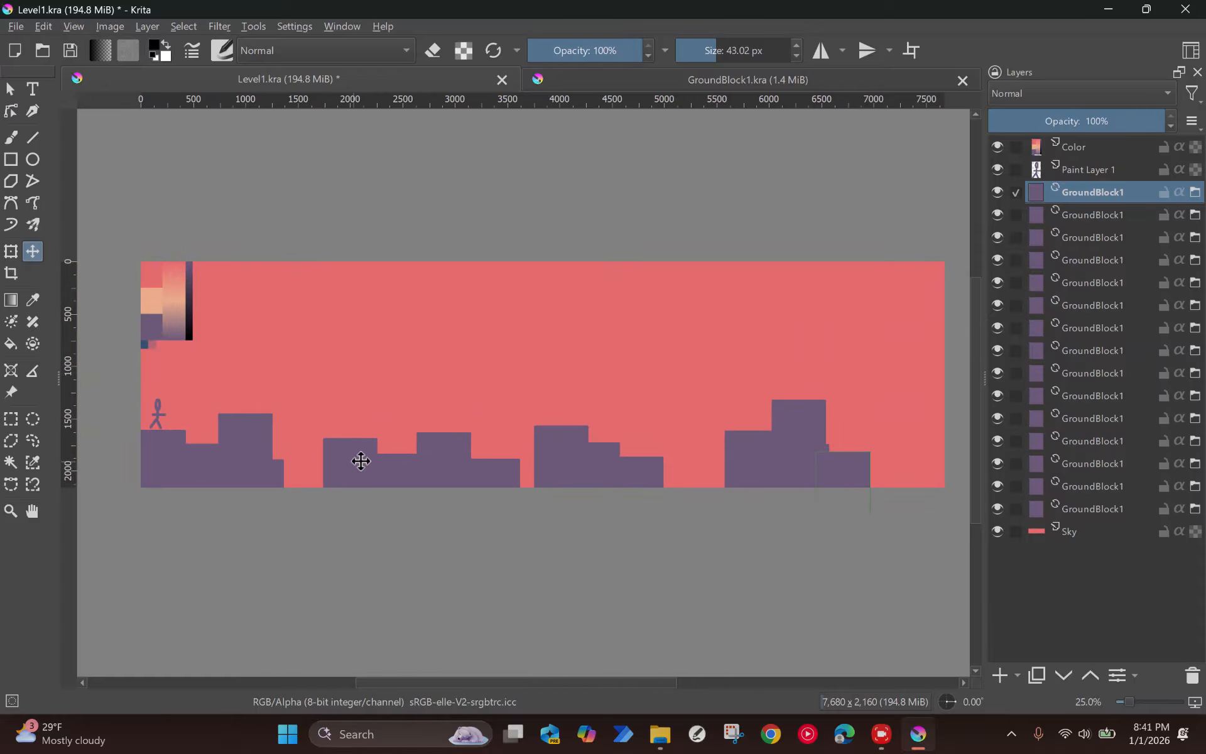
# Step: Flatten the topmost GroundBlock1 file layer into a paint layer and move its block from the terrain up into the open sky
pyautogui.click(995, 669)
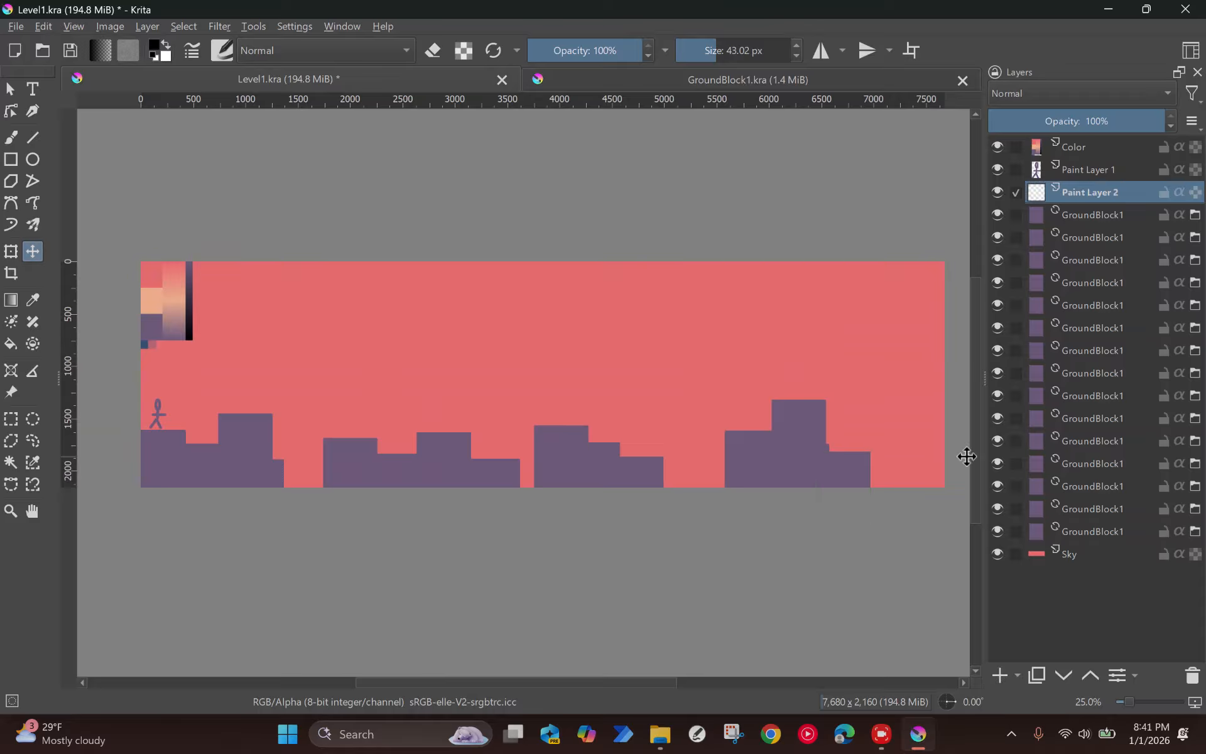
pyautogui.hotkey('ctrl', 'z')
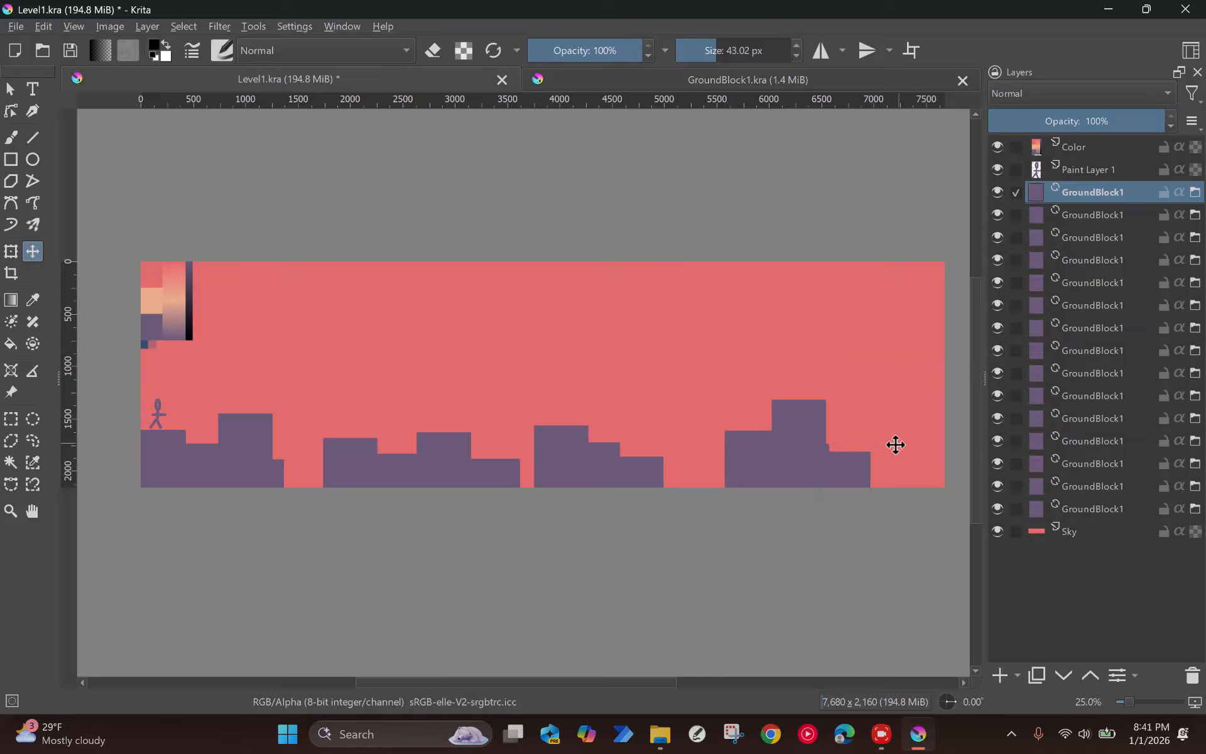
pyautogui.rightClick(1099, 188)
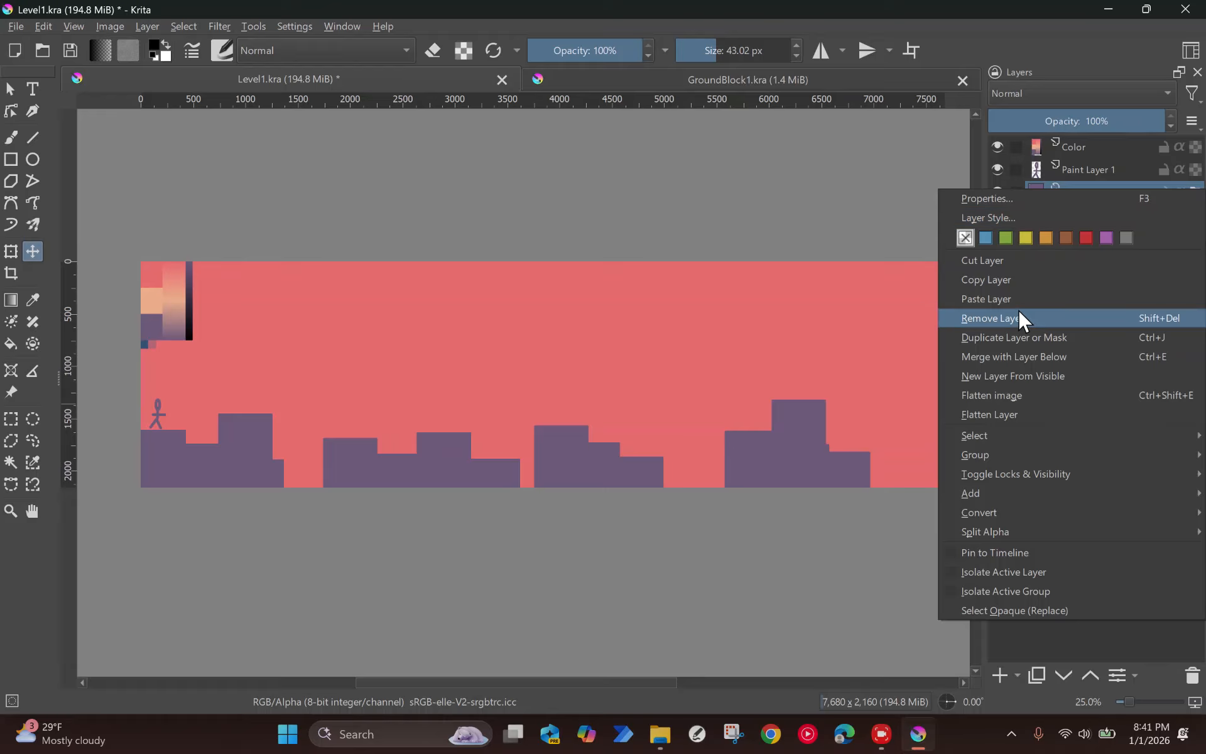
pyautogui.click(1020, 415)
pyautogui.moveTo(864, 415); pyautogui.dragTo(675, 251)
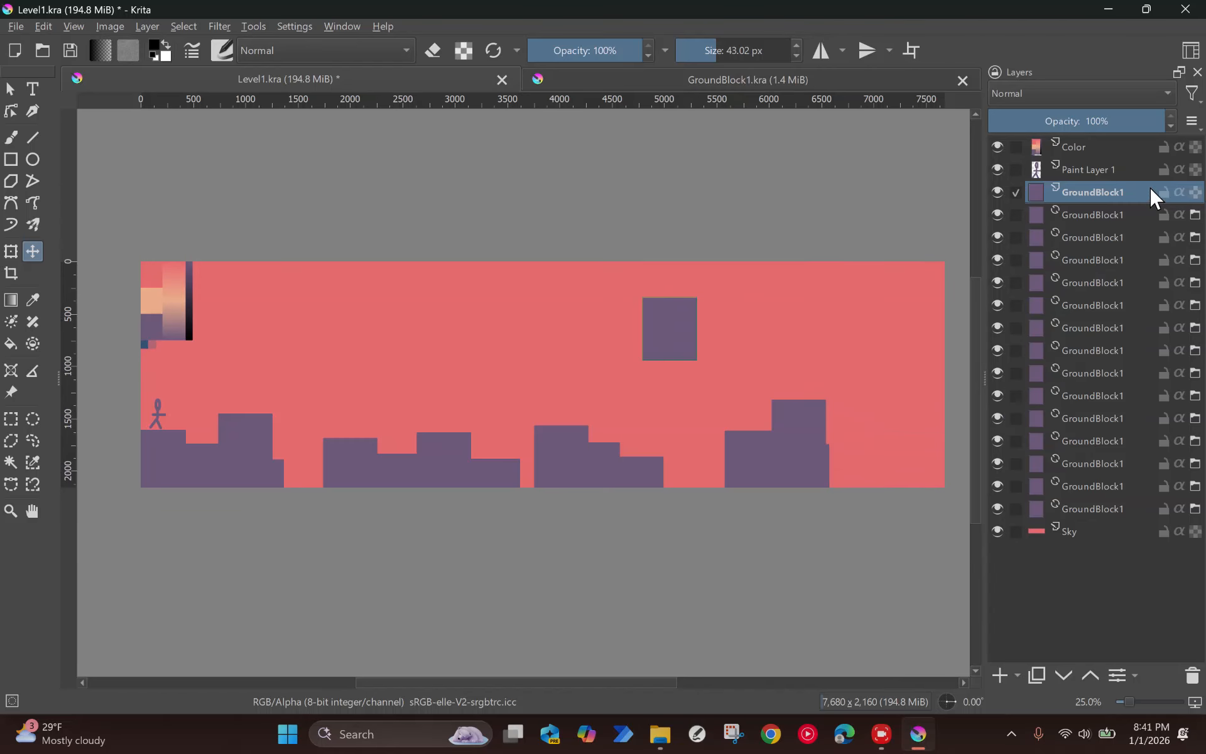
pyautogui.moveTo(669, 297); pyautogui.dragTo(472, 322)
pyautogui.scroll(2, 473, 322)
pyautogui.scroll(-1, 472, 323)
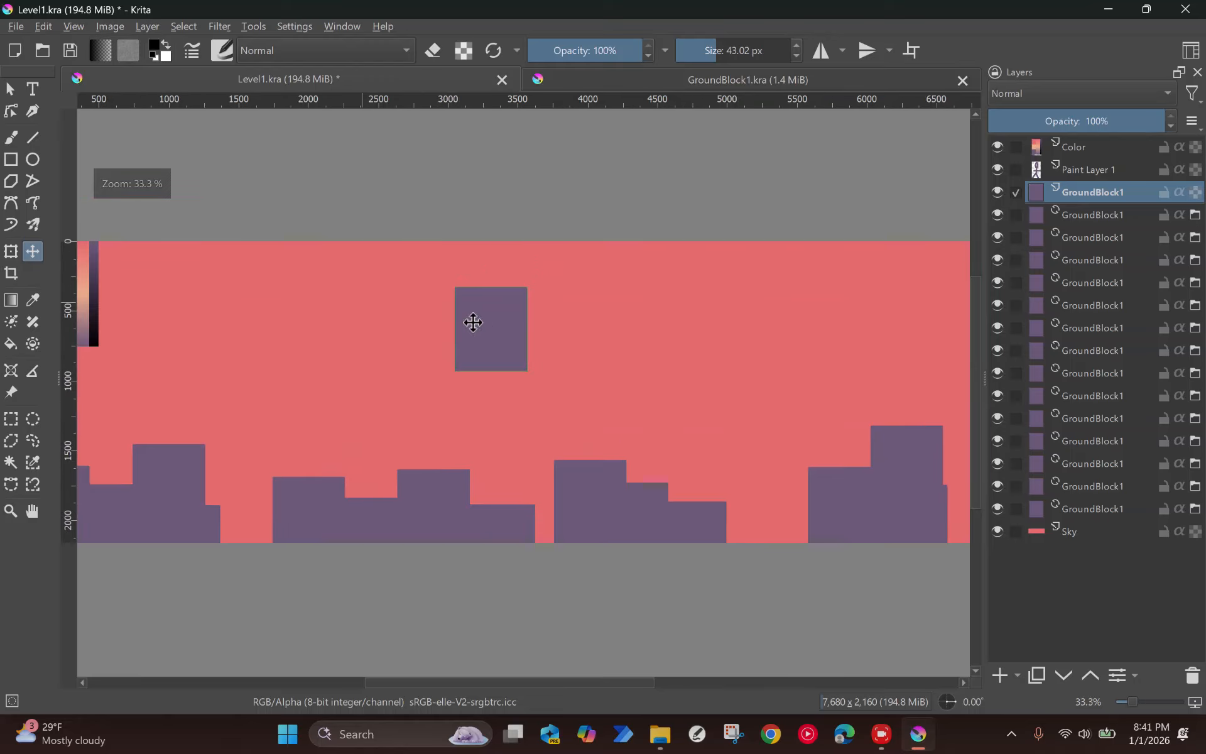
pyautogui.scroll(1, 473, 322)
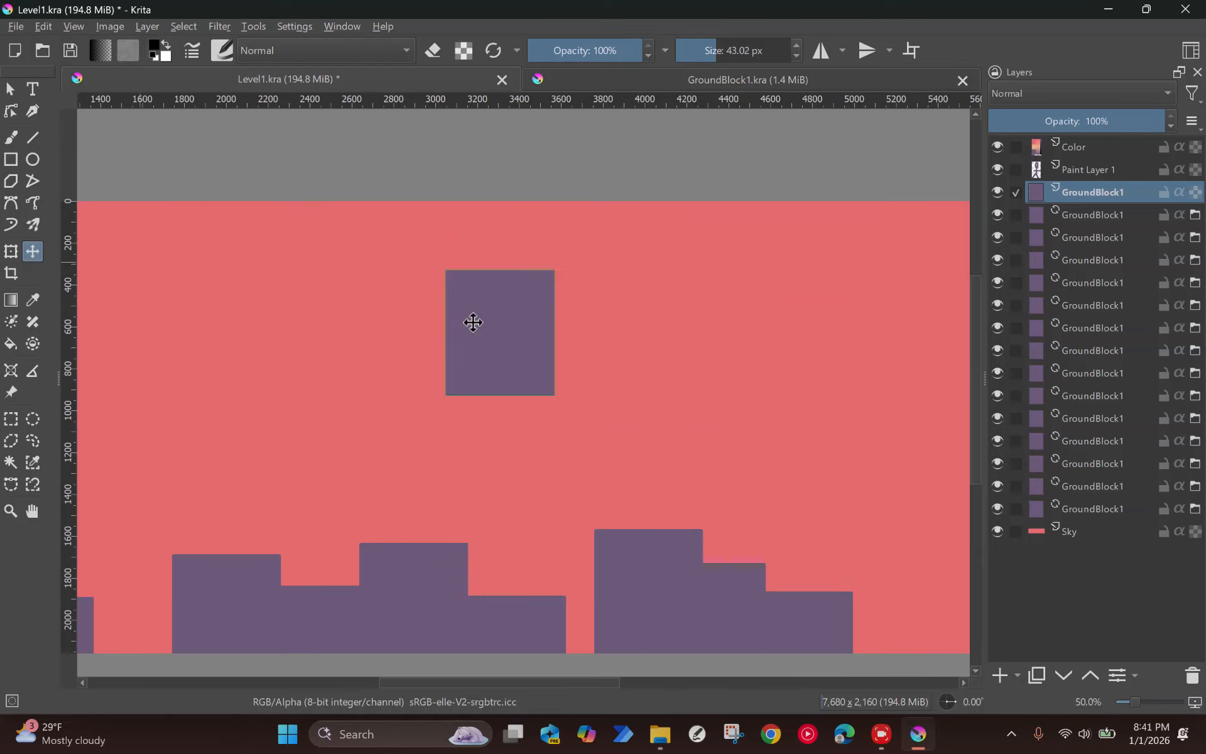
# Step: Duplicate the flattened block and rotate the copy clockwise so it slopes down from the original block's upper-right corner
pyautogui.hotkey('ctrl', 'j')
pyautogui.moveTo(527, 327); pyautogui.dragTo(641, 332)
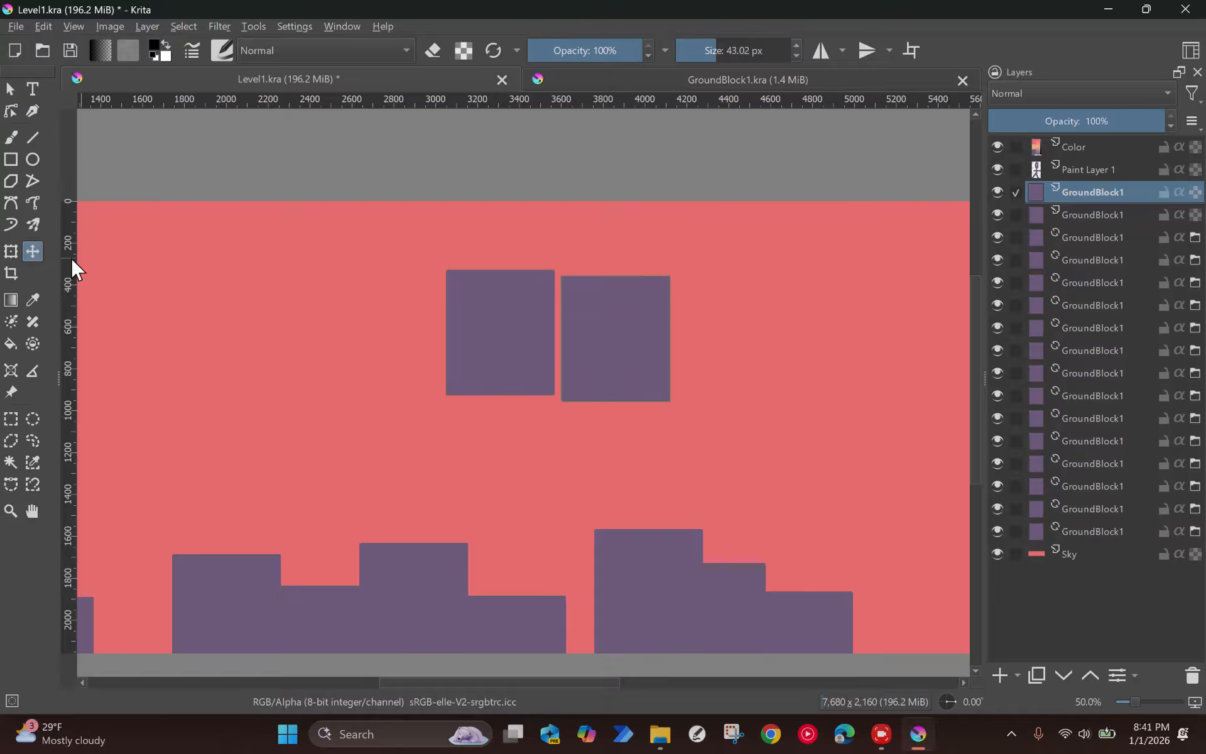
pyautogui.hotkey('ctrl', 't')
pyautogui.moveTo(694, 260); pyautogui.dragTo(722, 308)
pyautogui.moveTo(638, 325); pyautogui.dragTo(603, 337)
pyautogui.scroll(4, 562, 323)
pyautogui.moveTo(592, 286); pyautogui.dragTo(579, 405)
pyautogui.moveTo(600, 382); pyautogui.dragTo(594, 390)
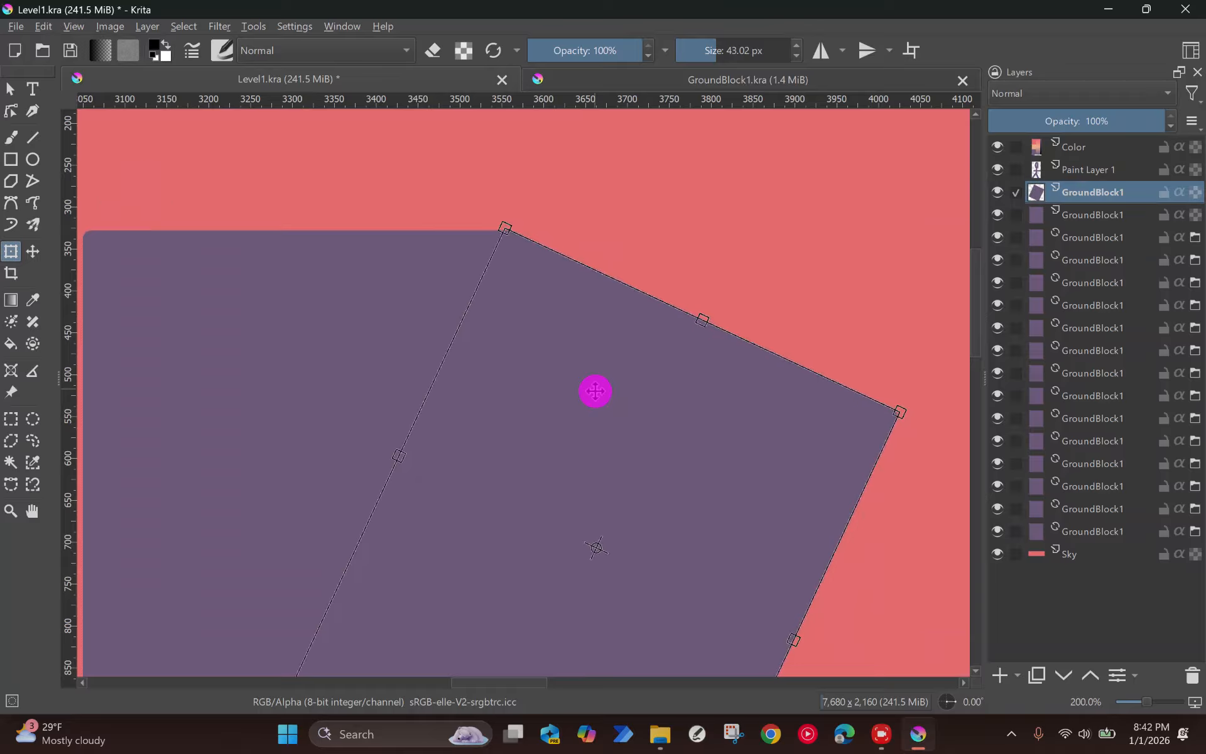
# Step: Tilt the rotated copy more steeply and realign its top corner with the flat block's upper edge
pyautogui.scroll(-2, 600, 392)
pyautogui.moveTo(749, 404)
pyautogui.mouseDown()
pyautogui.moveTo(762, 396)
pyautogui.moveTo(767, 412)
pyautogui.moveTo(754, 425)
pyautogui.mouseUp()
pyautogui.moveTo(655, 435); pyautogui.dragTo(621, 342)
pyautogui.scroll(3, 587, 390)
pyautogui.scroll(-3, 611, 404)
# Step: Duplicate the sloped block, mirror the copy horizontally and align it with the flat block's upper-left corner
pyautogui.hotkey('ctrl', 'j')
pyautogui.click(691, 379)
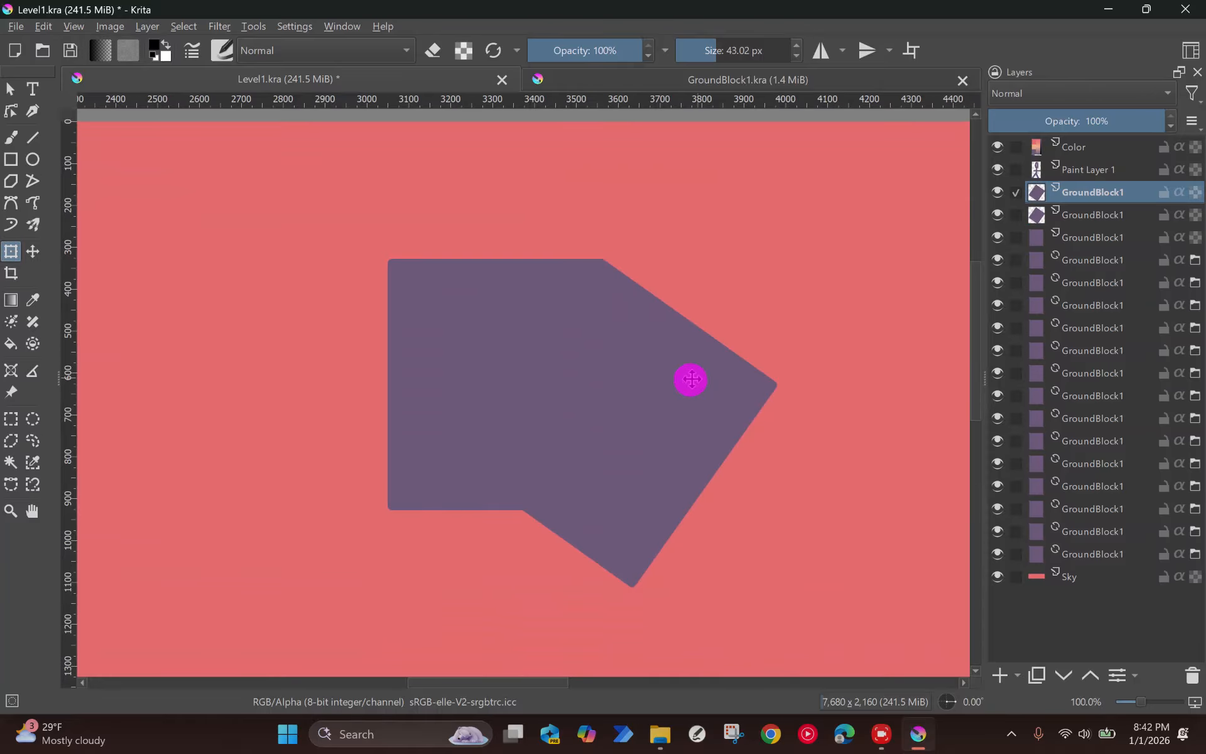
pyautogui.press('m')
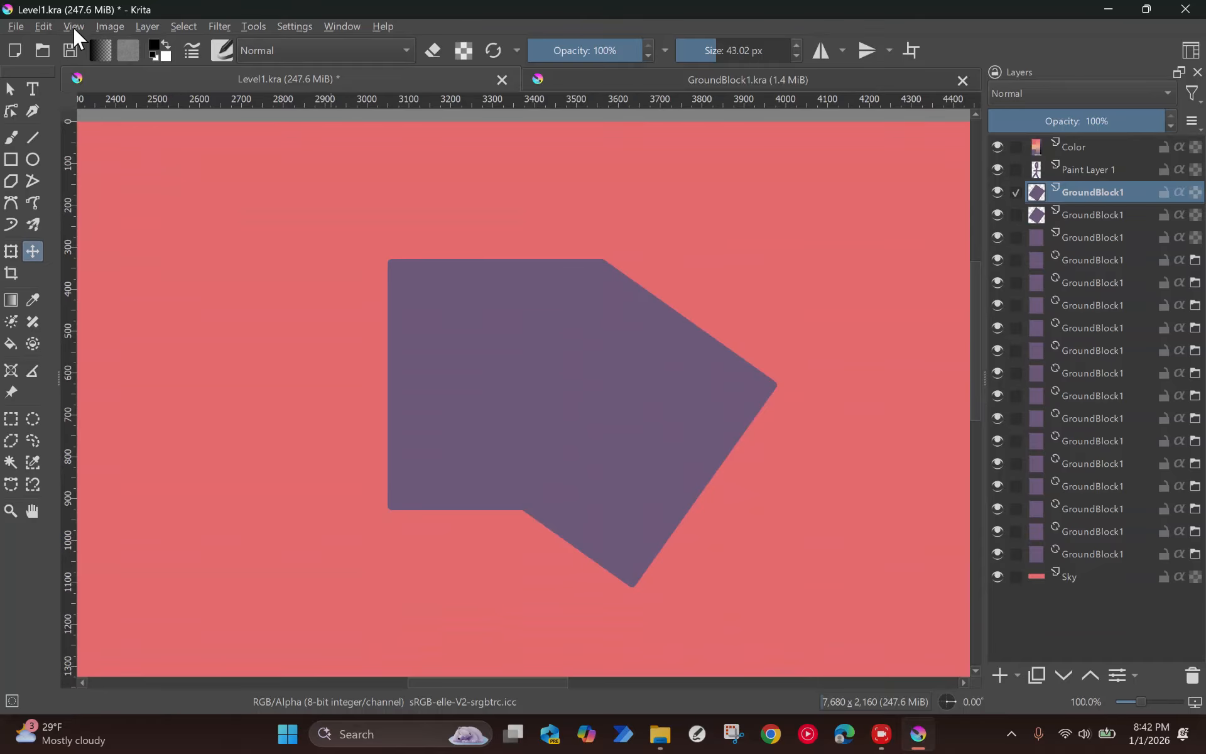
pyautogui.moveTo(601, 364); pyautogui.dragTo(623, 344)
pyautogui.hotkey('ctrl', 'z')
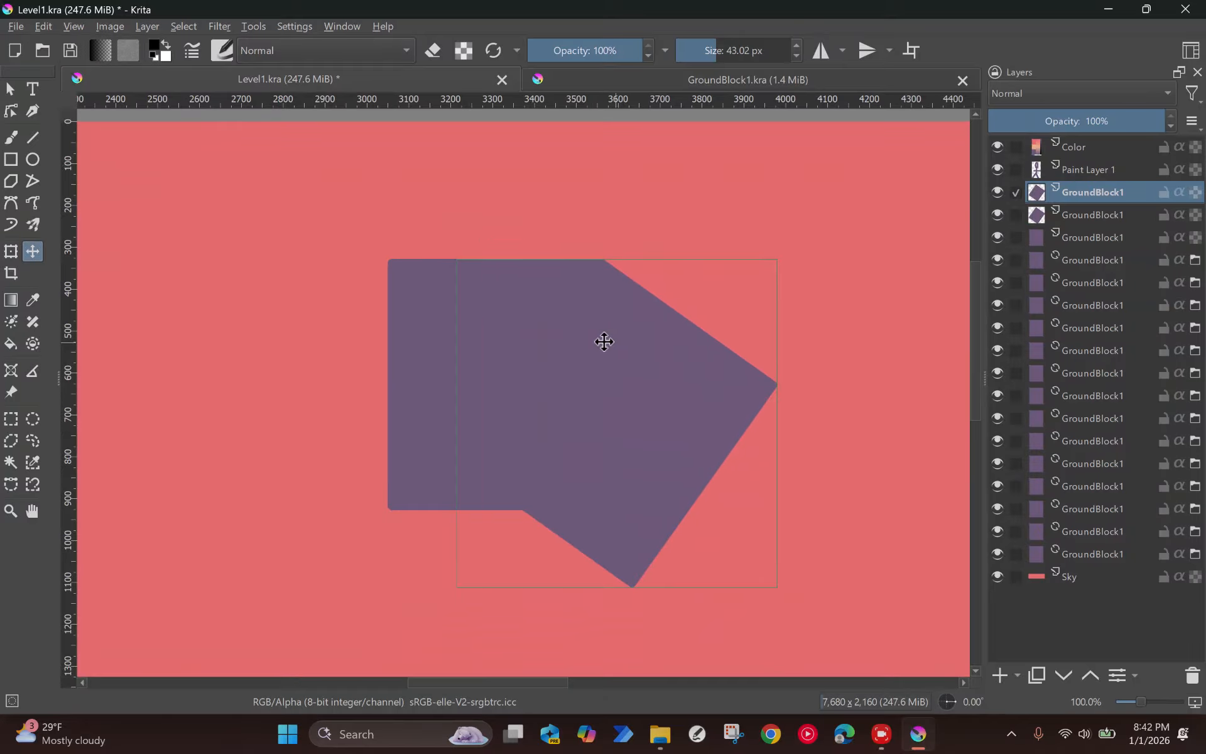
pyautogui.click(149, 26)
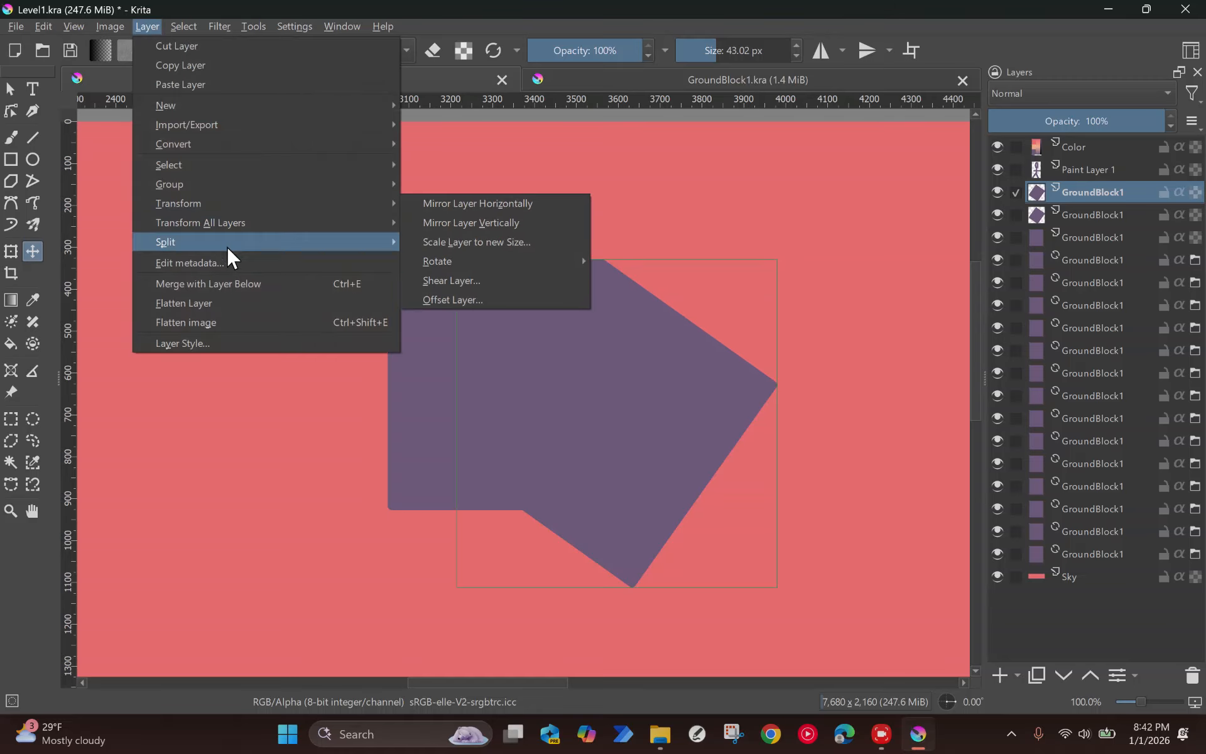
pyautogui.moveTo(333, 224)
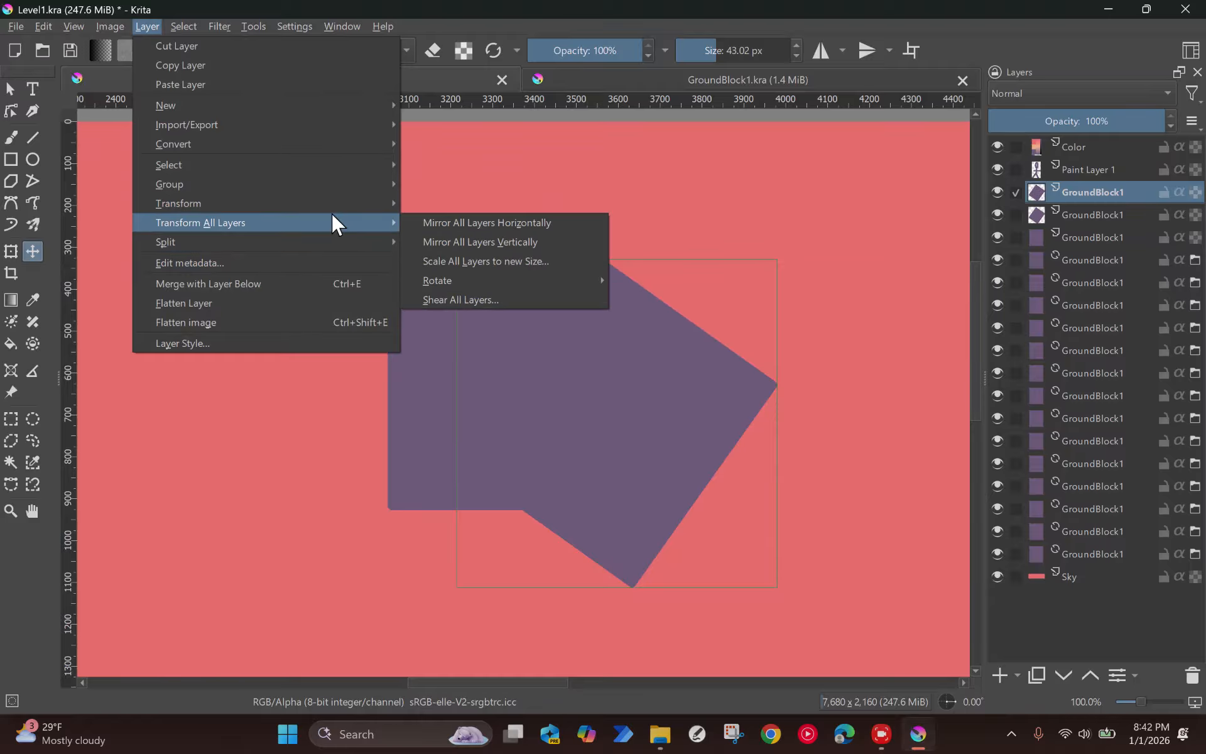
pyautogui.click(517, 202)
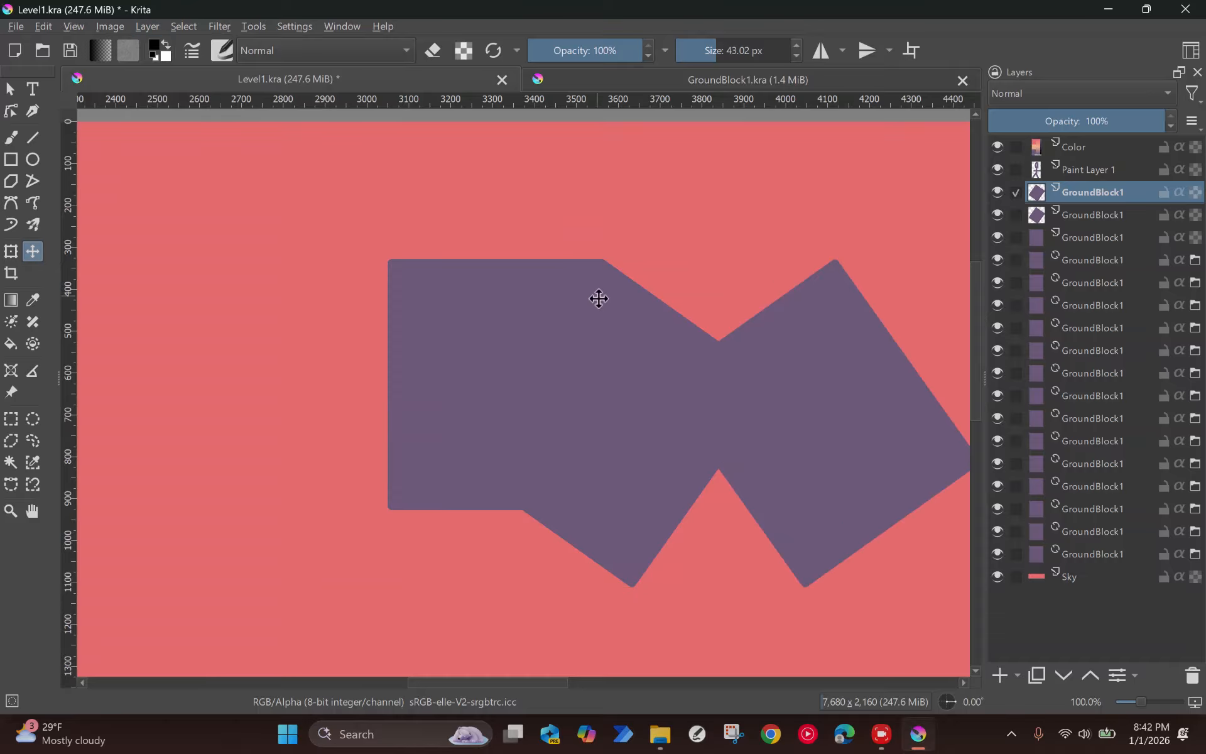
pyautogui.moveTo(835, 366); pyautogui.dragTo(390, 363)
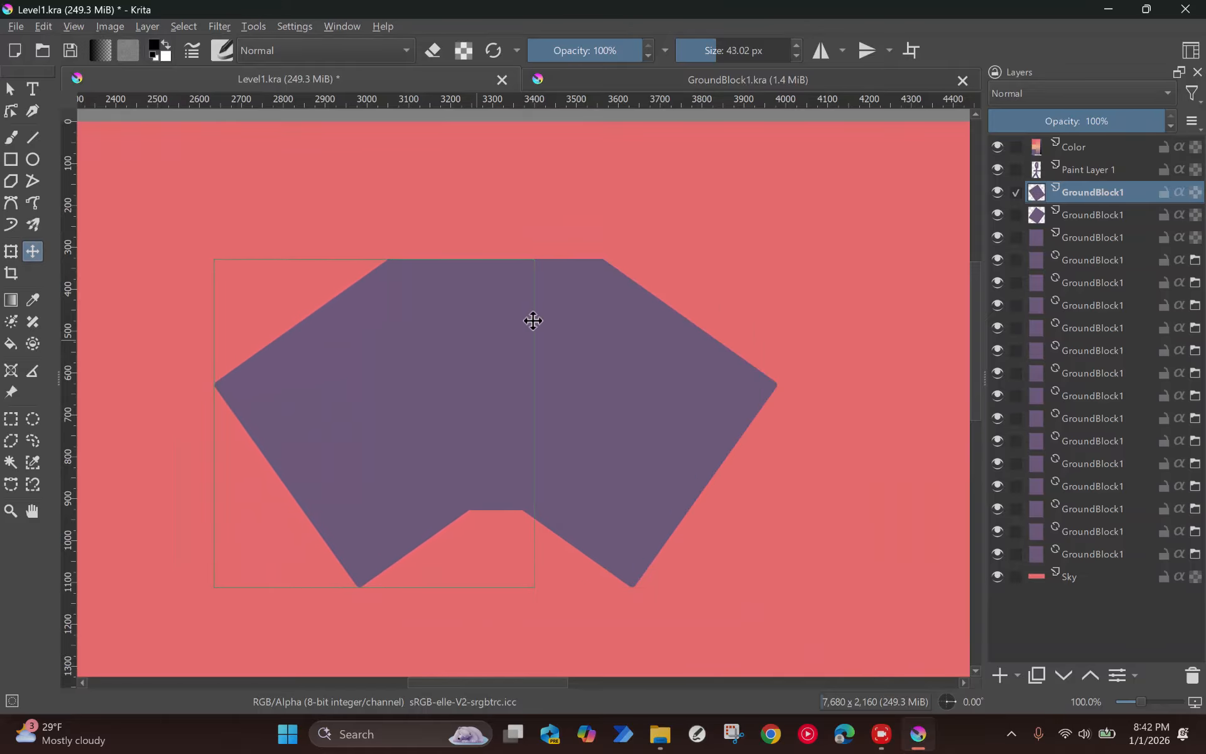
pyautogui.scroll(1, 533, 318)
pyautogui.scroll(-1, 433, 341)
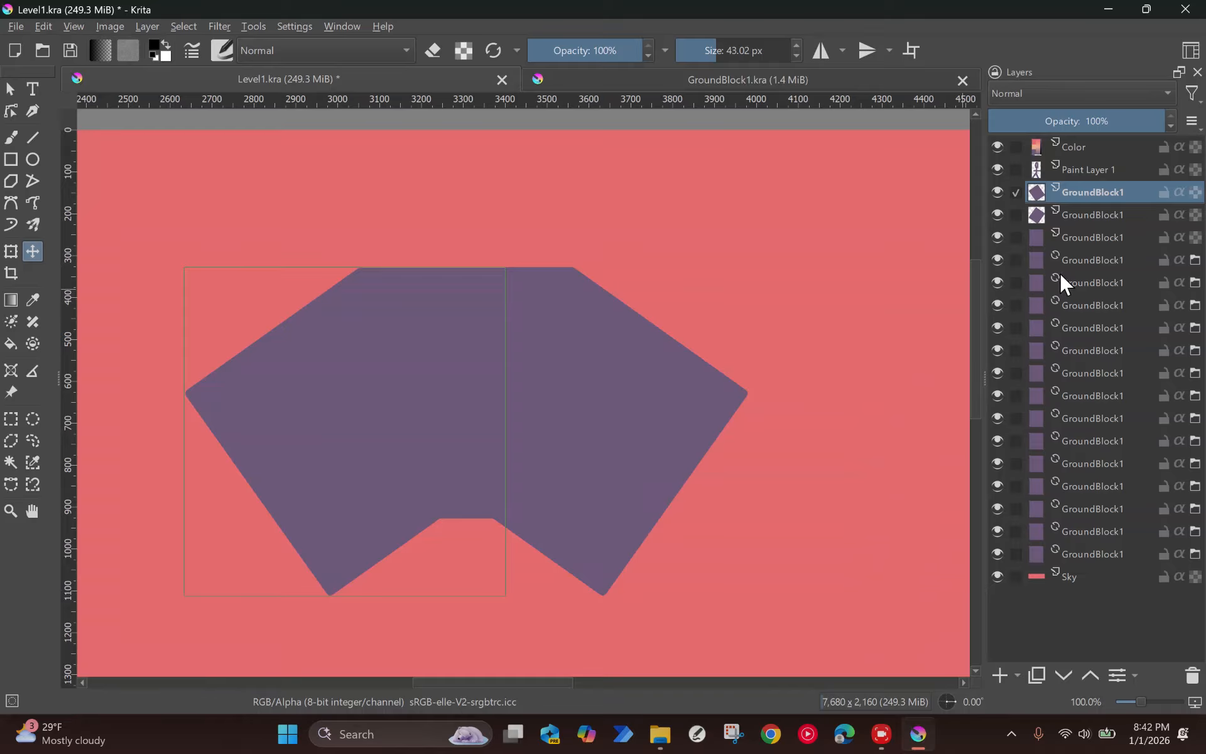
# Step: Merge the three sky blocks into one layer and delete its lower part with rectangular selections, leaving a trapezoid with two slopes
pyautogui.hotkey('ctrl', 'e')
pyautogui.hotkey('ctrl', 'e')
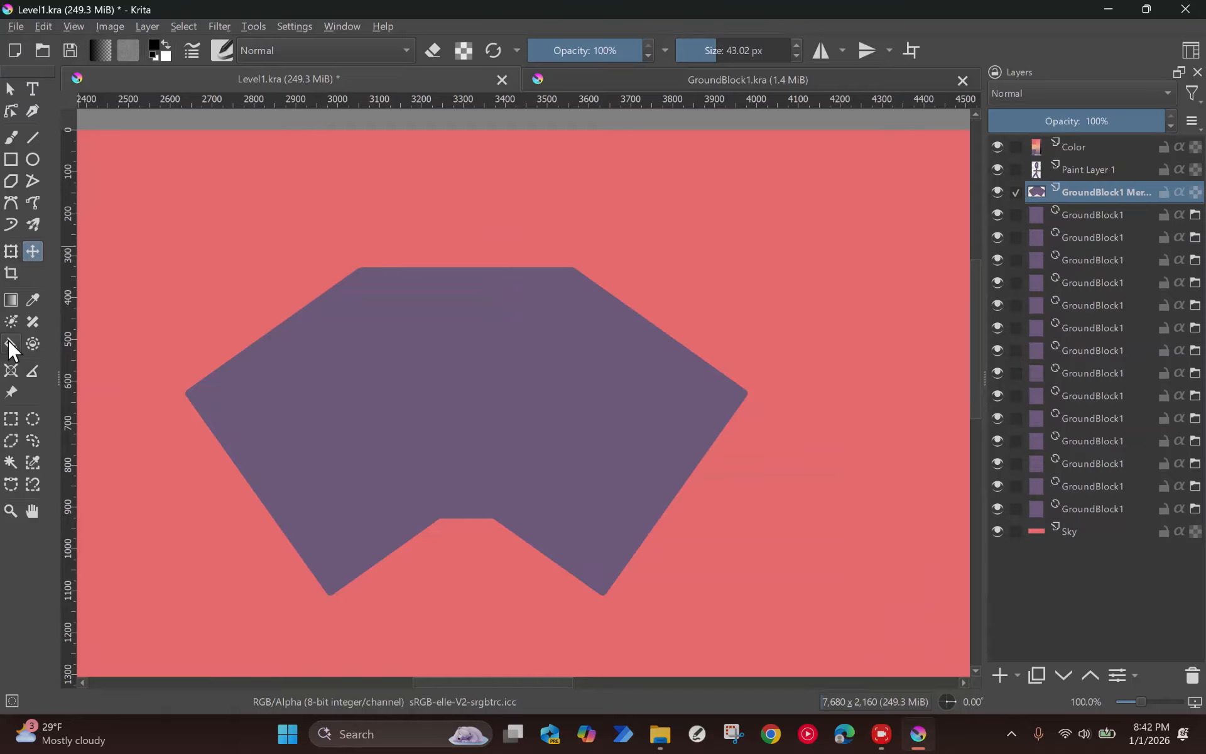
pyautogui.click(11, 420)
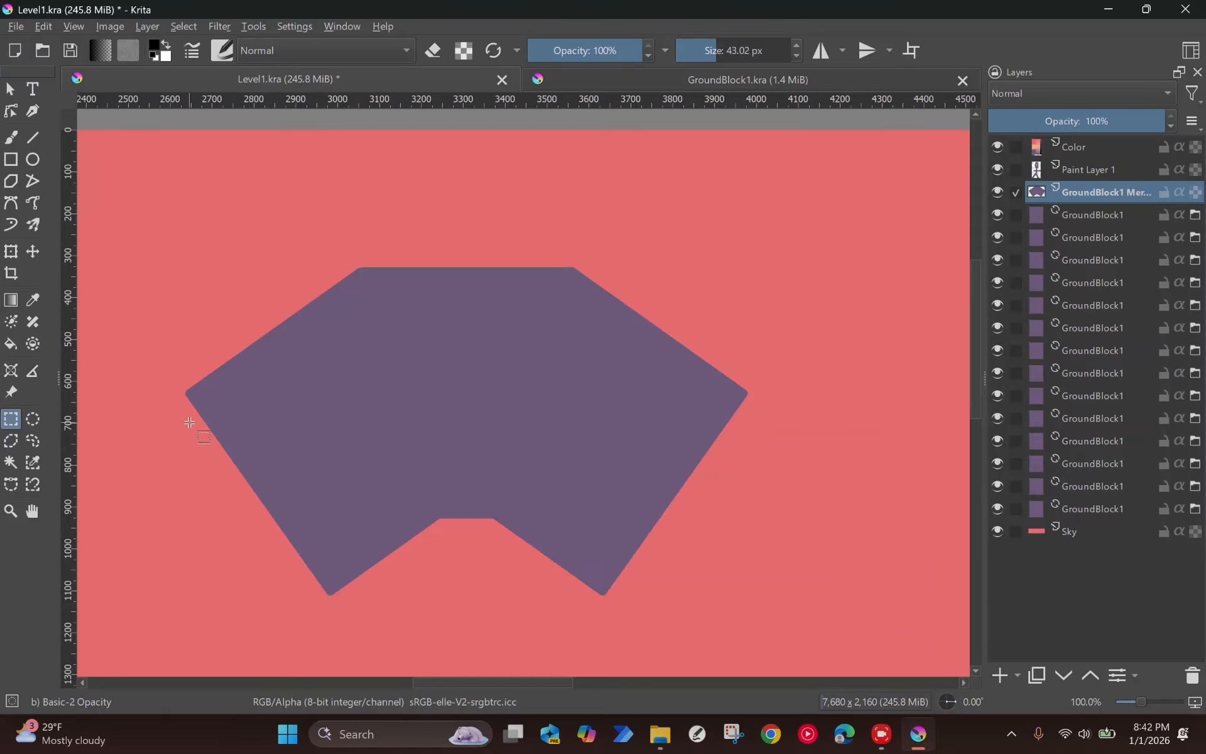
pyautogui.moveTo(174, 360); pyautogui.dragTo(784, 582)
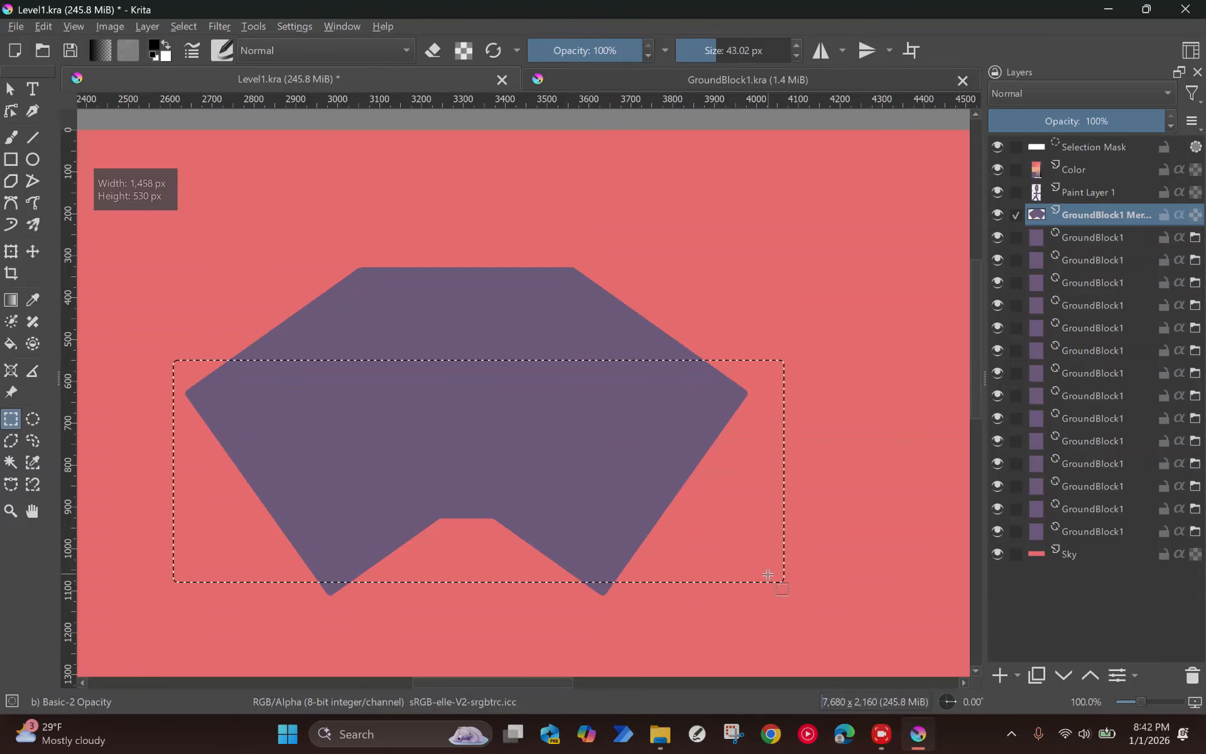
pyautogui.press('Delete')
pyautogui.moveTo(226, 516); pyautogui.dragTo(717, 653)
pyautogui.press('Delete')
pyautogui.hotkey('ctrl', 'z')
pyautogui.press('Delete')
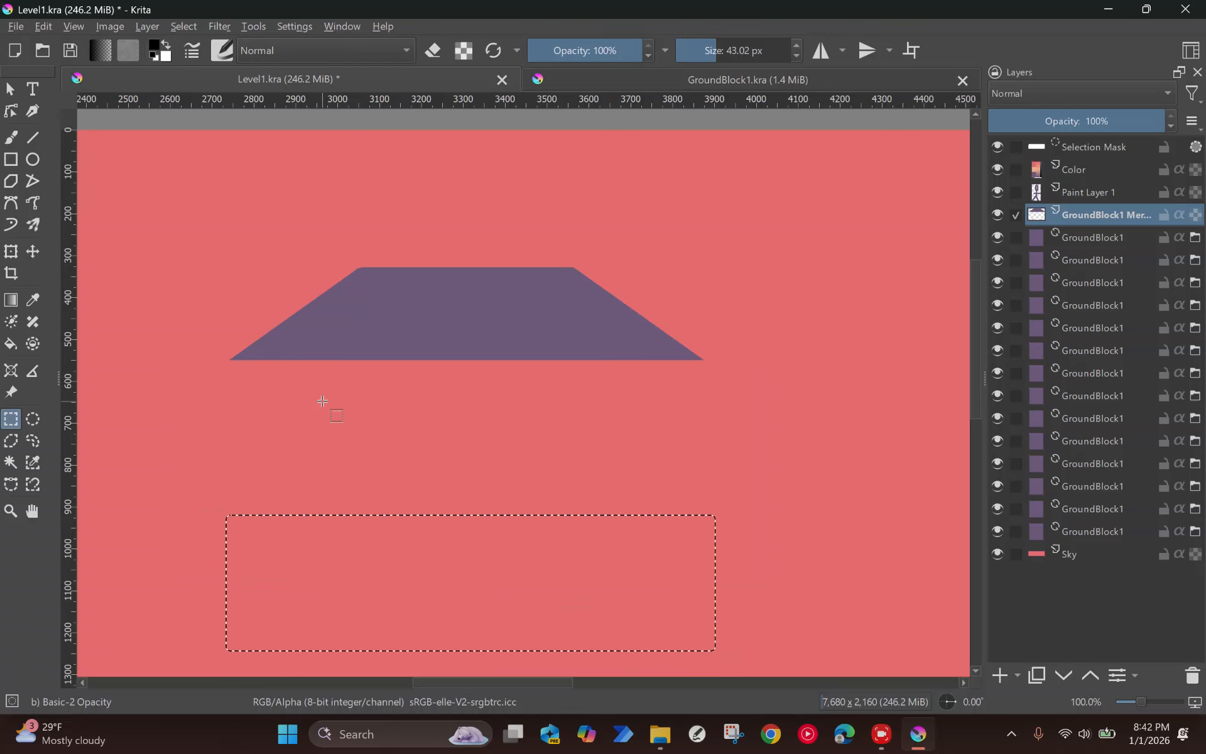
# Step: Select a rectangle about 1152 by 293 px along the trapezoid's bottom edge and sample the trapezoid's purple as the foreground color
pyautogui.scroll(2, 221, 360)
pyautogui.moveTo(238, 363); pyautogui.dragTo(614, 440)
pyautogui.scroll(-1, 876, 490)
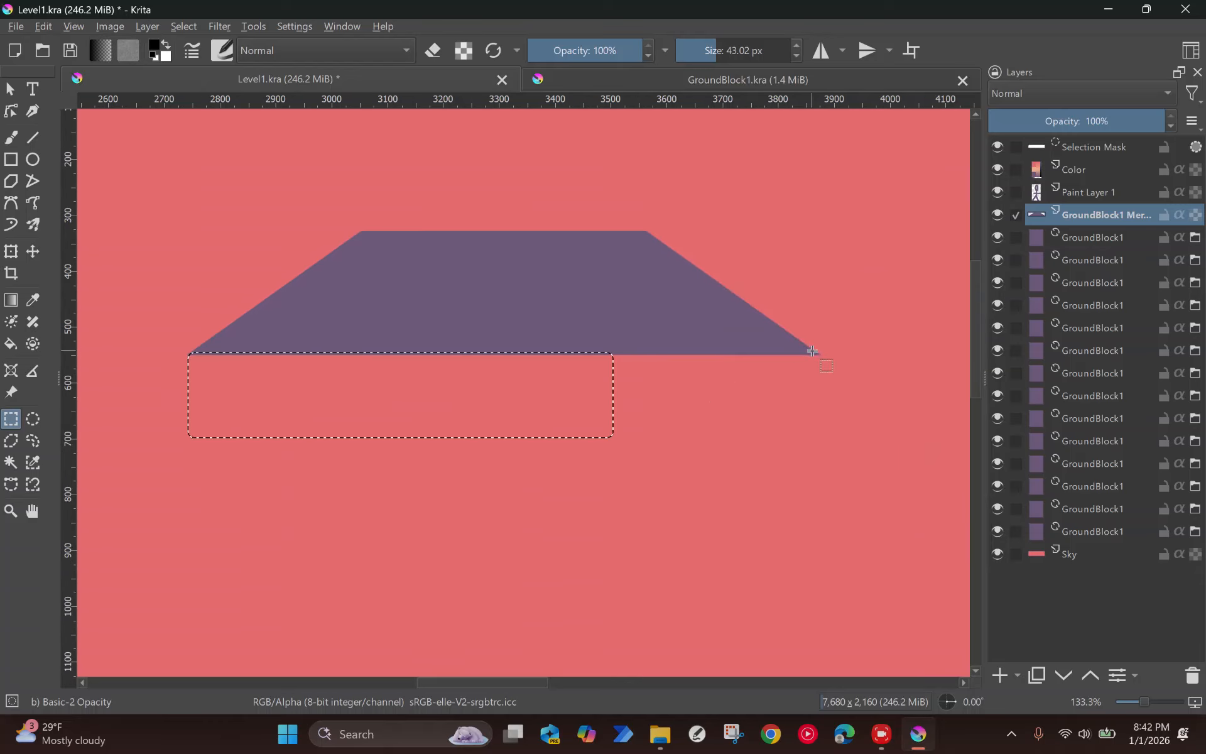
pyautogui.moveTo(822, 354); pyautogui.dragTo(180, 516)
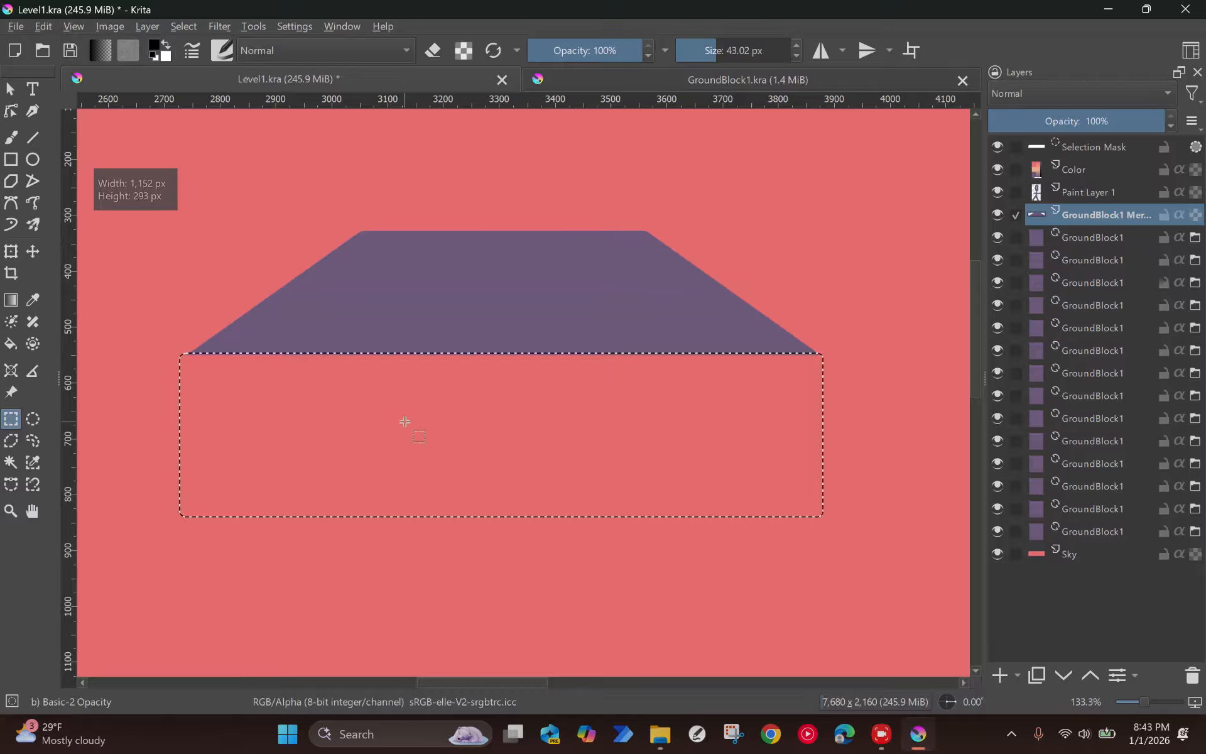
pyautogui.press('p')
pyautogui.click(413, 336)
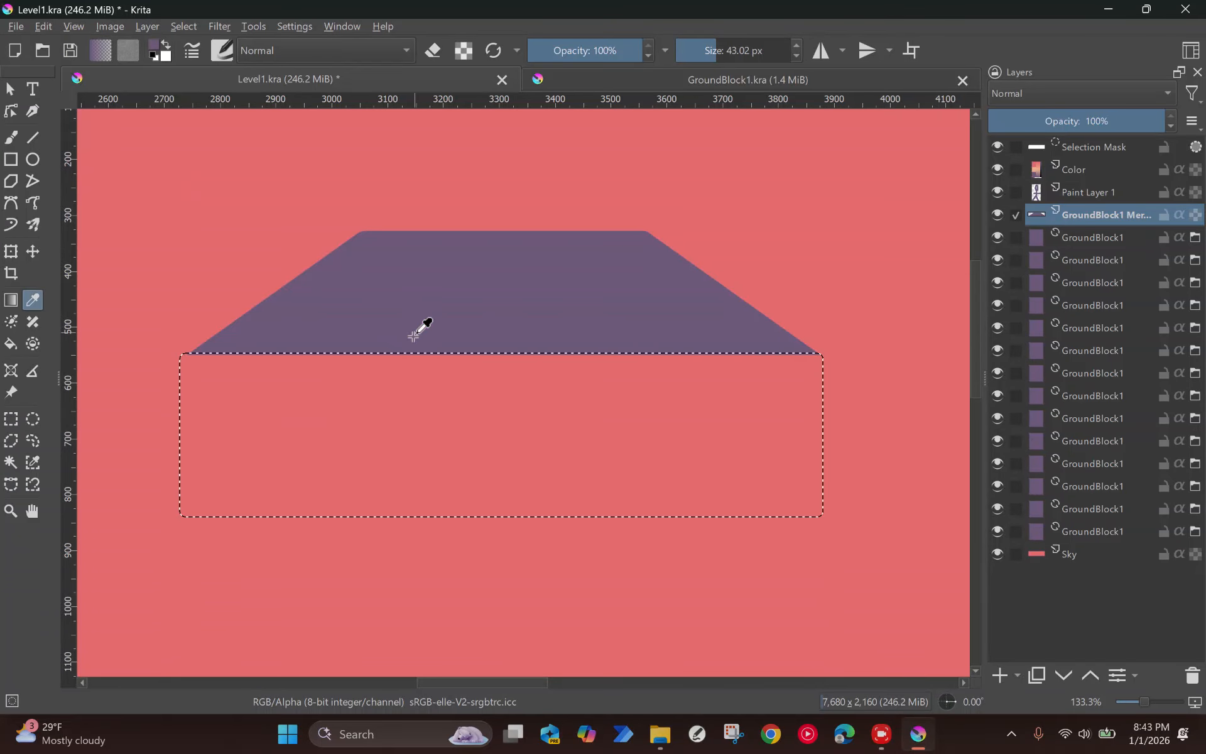
pyautogui.press('f')
pyautogui.click(453, 398)
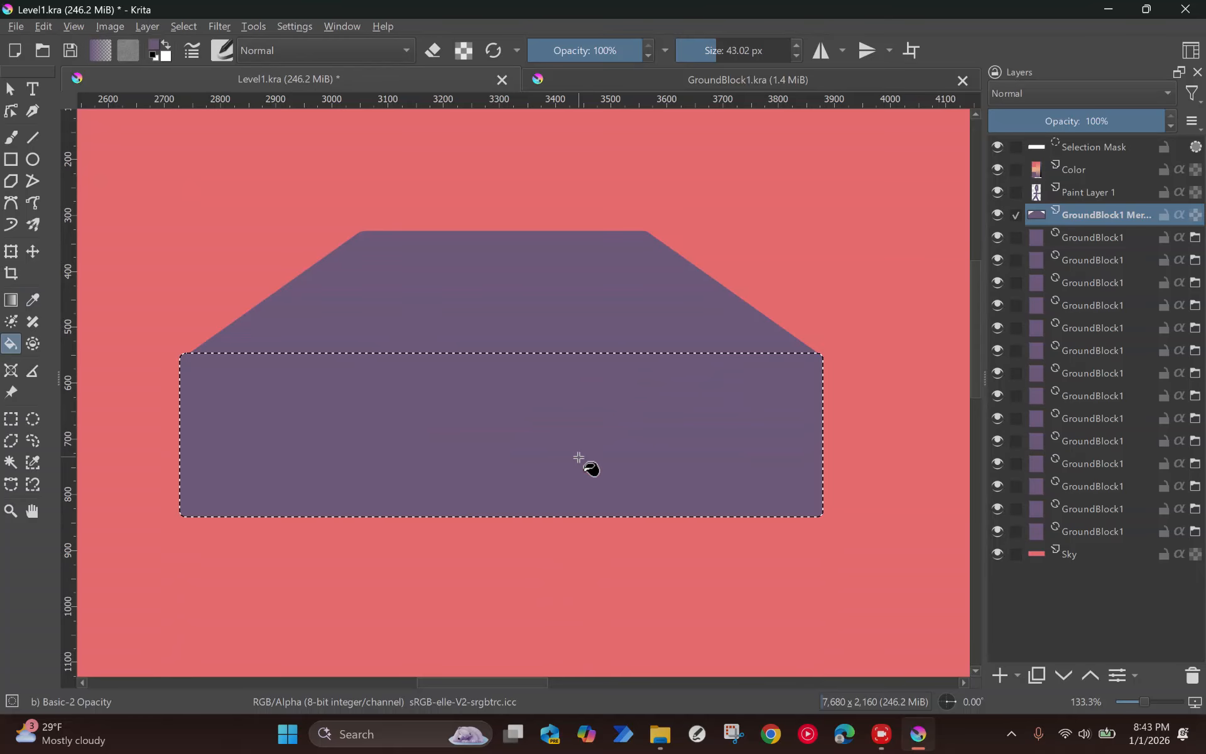
pyautogui.hotkey('ctrl', 'shift', 'a')
pyautogui.hotkey('ctrl', 't')
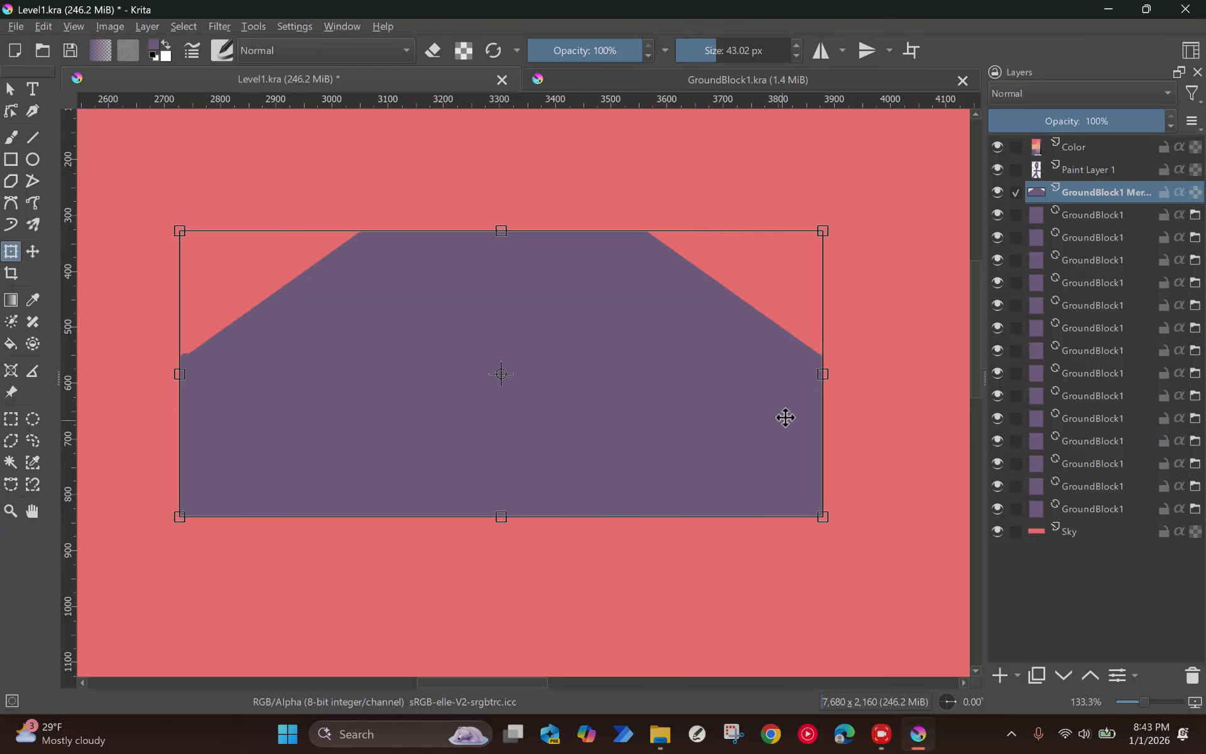
pyautogui.scroll(2, 742, 404)
pyautogui.scroll(-2, 734, 400)
pyautogui.press('Return')
pyautogui.hotkey('ctrl', 'shift', 'd')
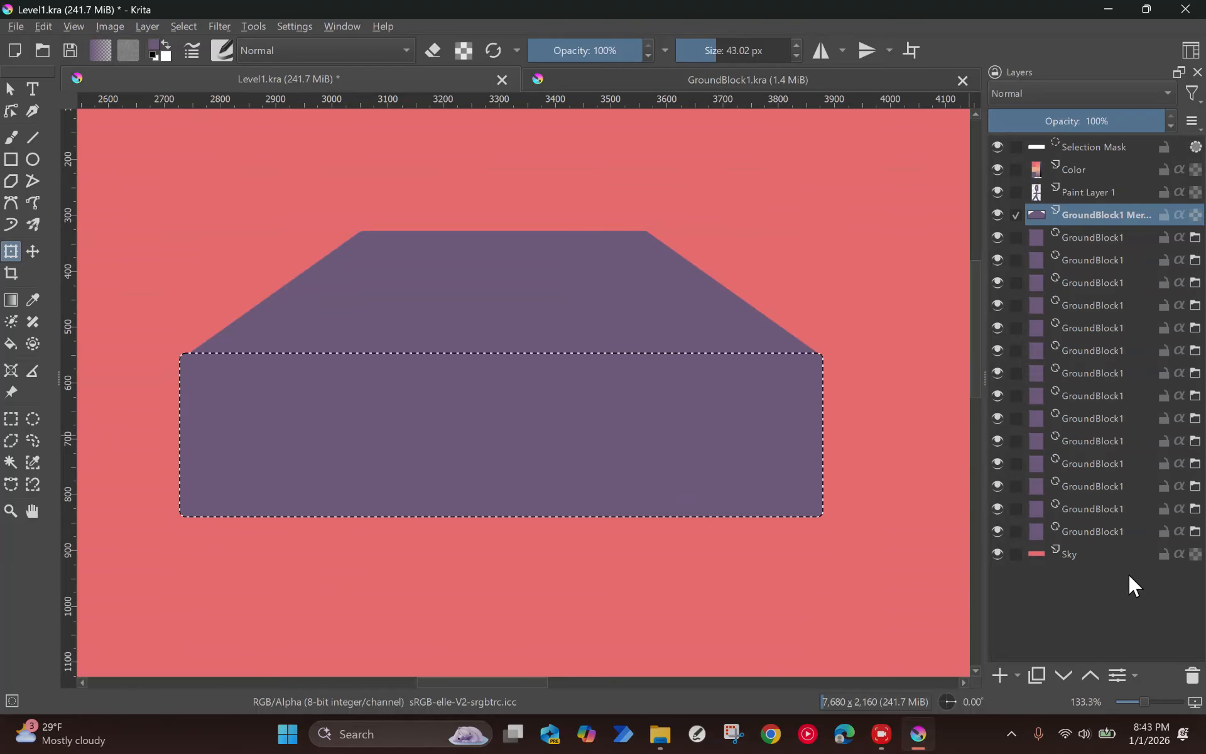
pyautogui.click(998, 675)
pyautogui.hotkey('ctrl', 'z')
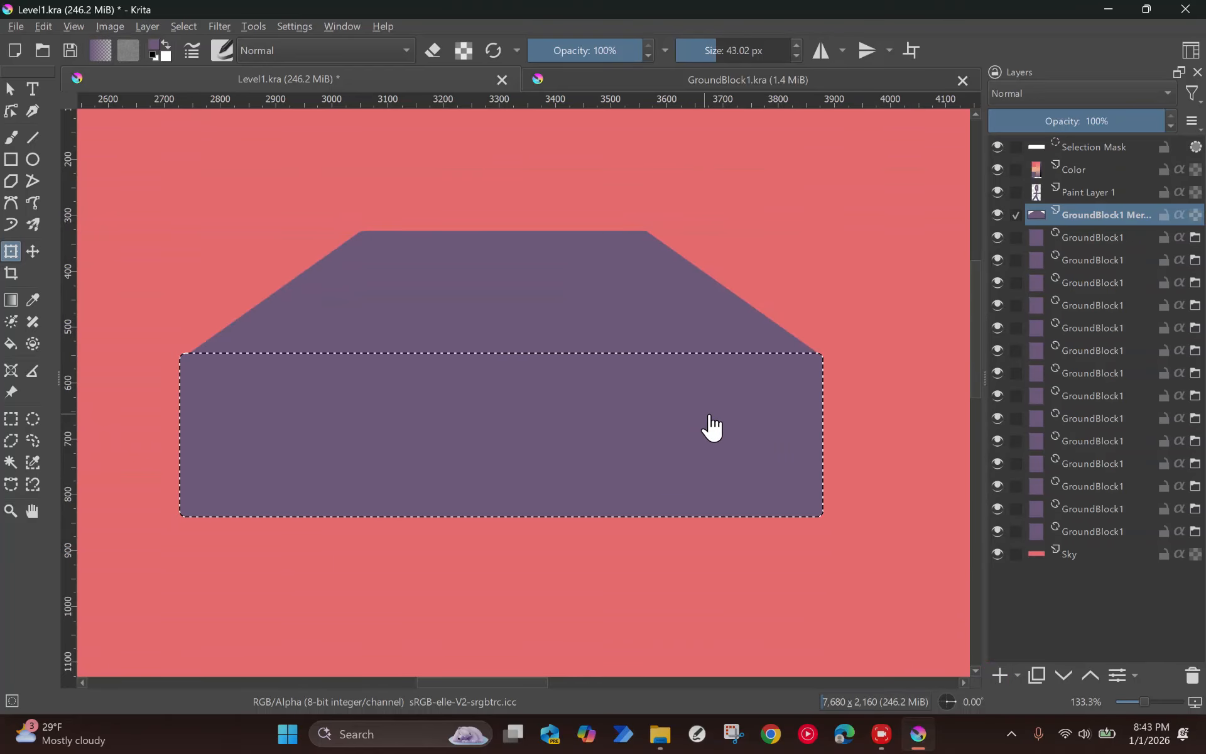
pyautogui.press('Delete')
# Step: Add a paint layer above the merged trapezoid layer and fill the rectangular selection with the sampled purple
pyautogui.click(1004, 677)
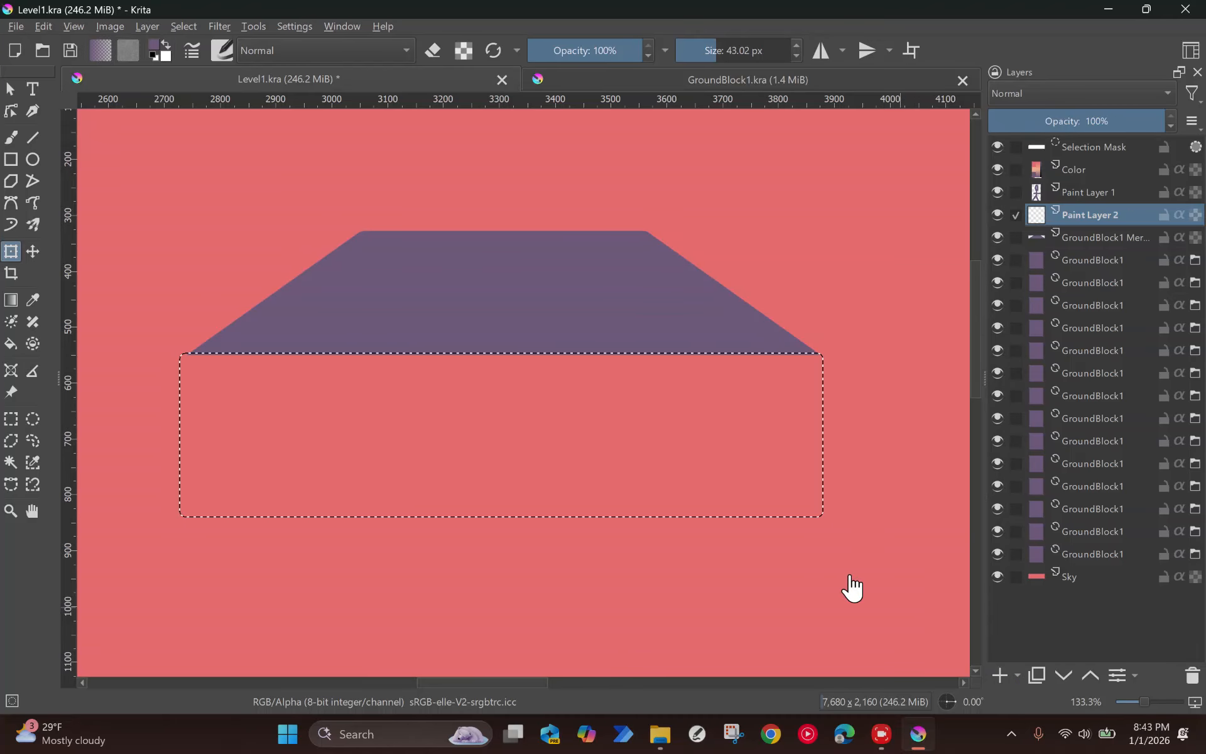
pyautogui.press('f')
pyautogui.click(694, 449)
pyautogui.scroll(1, 694, 447)
pyautogui.scroll(-1, 694, 447)
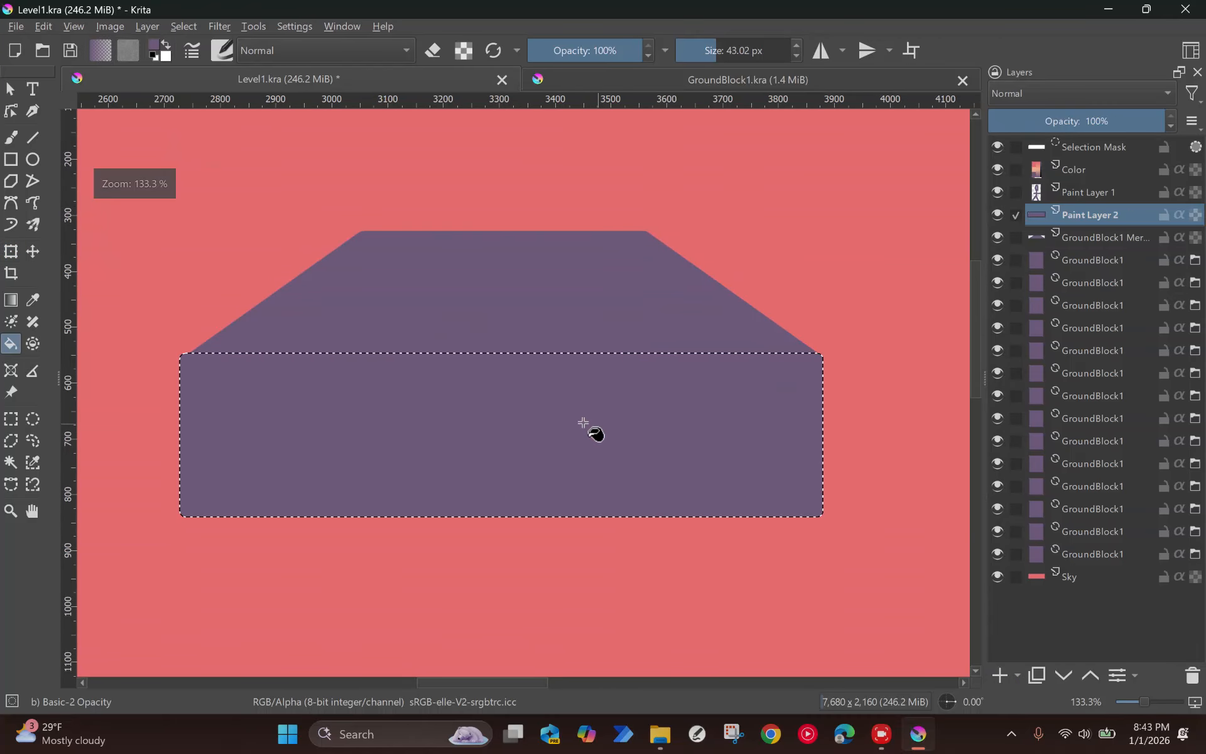
# Step: Deselect and shift the filled purple rectangle slightly sideways to center it beneath the trapezoid's sloped sides
pyautogui.hotkey('ctrl', 'shift', 'a')
pyautogui.press('t')
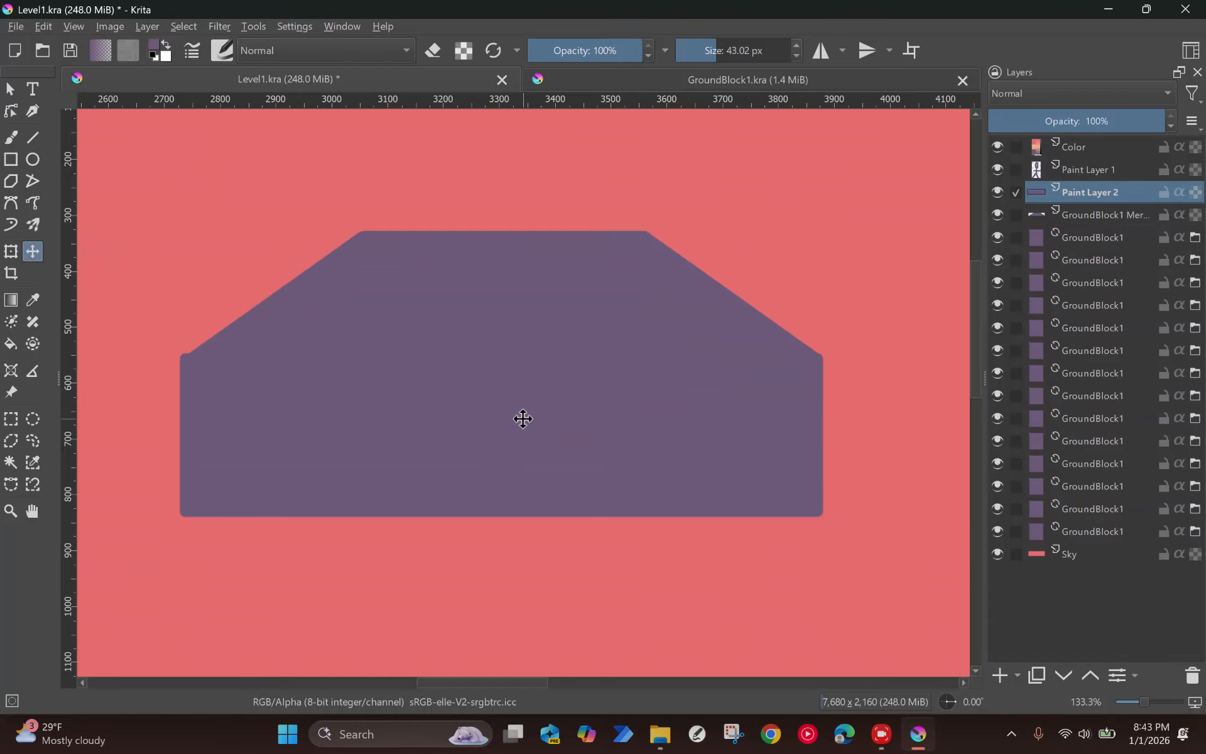
pyautogui.moveTo(489, 419); pyautogui.dragTo(498, 421)
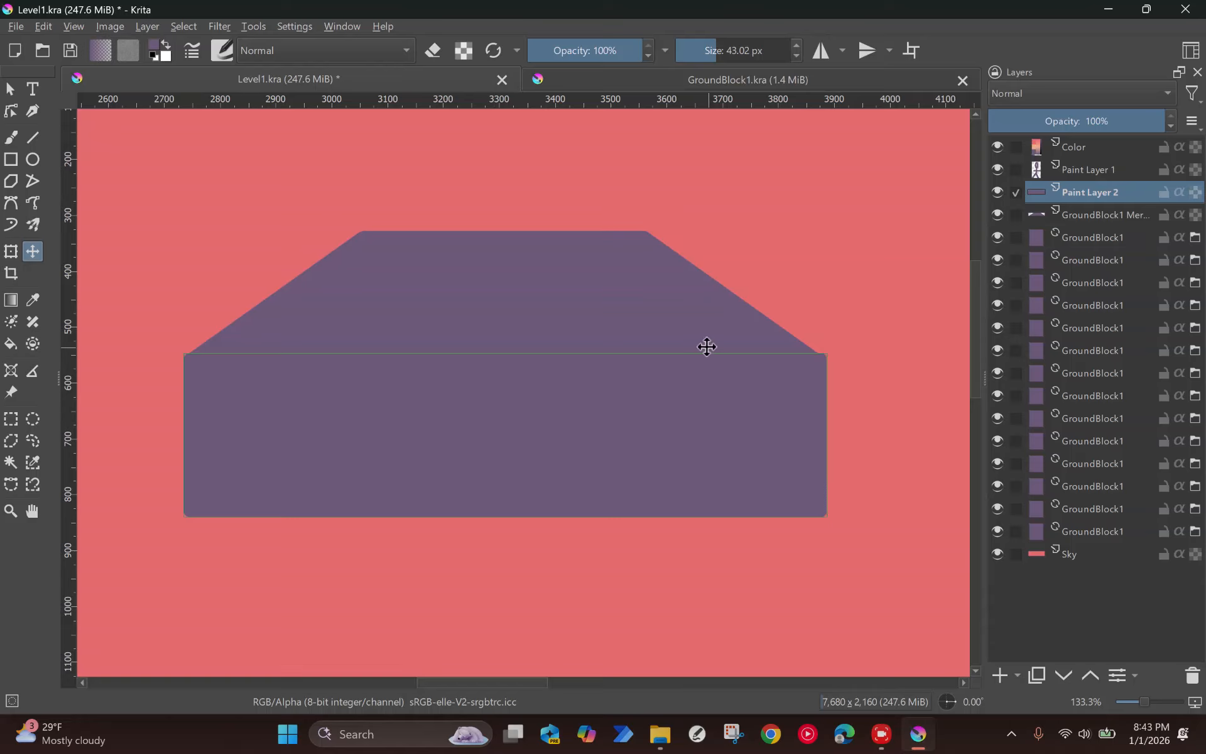
pyautogui.click(635, 304)
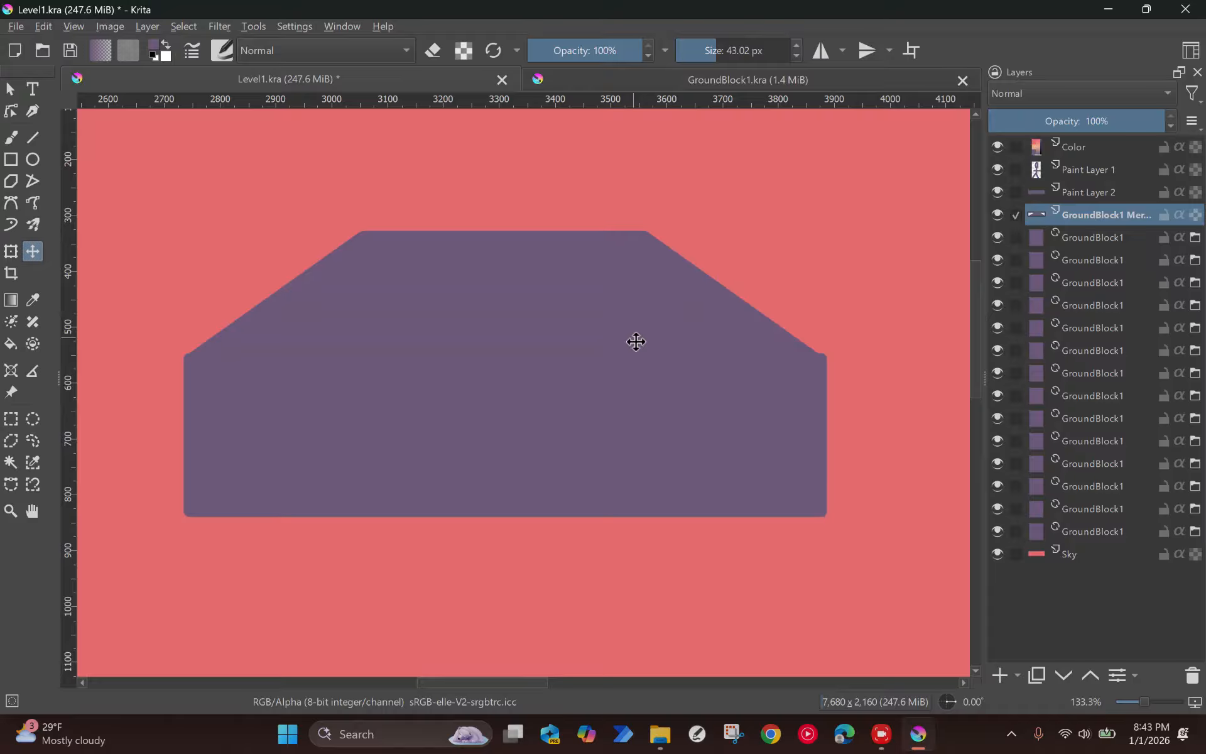
pyautogui.click(613, 421)
pyautogui.moveTo(613, 421); pyautogui.dragTo(613, 420)
pyautogui.click(603, 326)
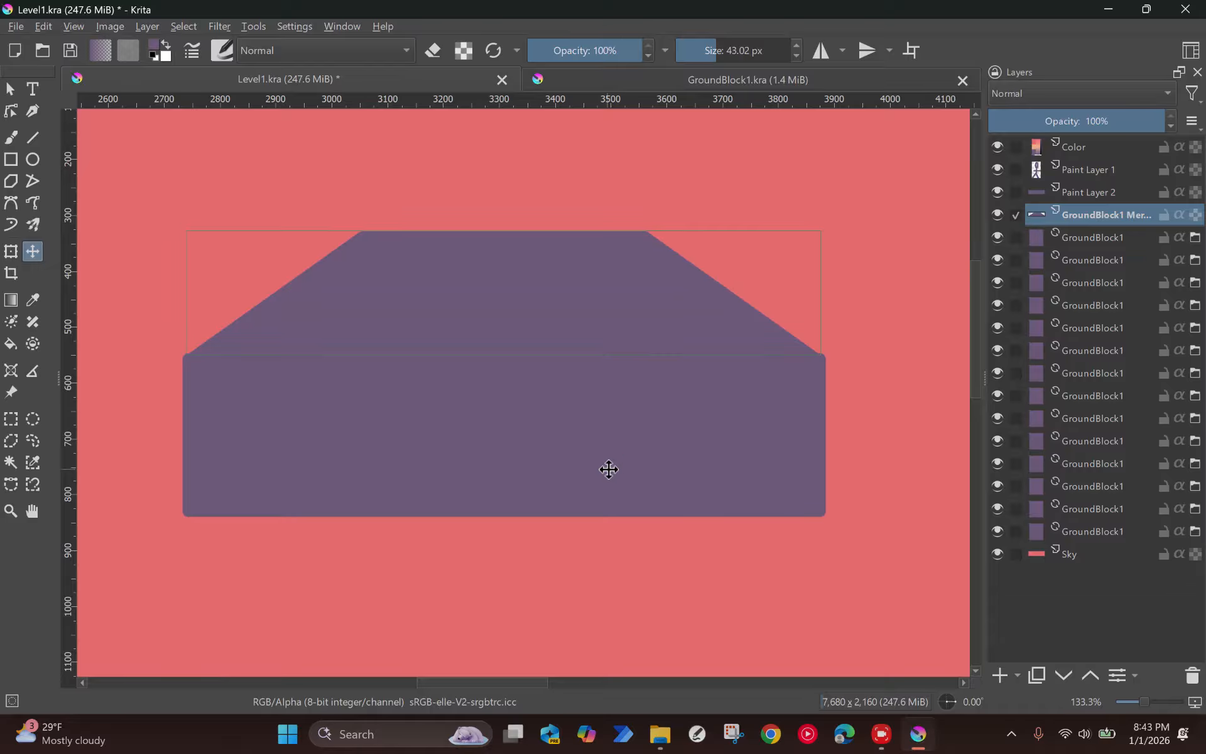
# Step: Merge the rectangle into the trapezoid layer, move the hill to the canvas's bottom edge beside the tall ground block and transform it narrower
pyautogui.keyDown('ctrl'); pyautogui.click(1089, 192); pyautogui.keyUp('ctrl')
pyautogui.hotkey('ctrl', 'e')
pyautogui.scroll(-4, 476, 450)
pyautogui.moveTo(485, 439); pyautogui.dragTo(697, 550)
pyautogui.hotkey('ctrl', 't')
pyautogui.moveTo(772, 512); pyautogui.dragTo(628, 532)
pyautogui.hotkey('ctrl', 'j')
pyautogui.press('Return')
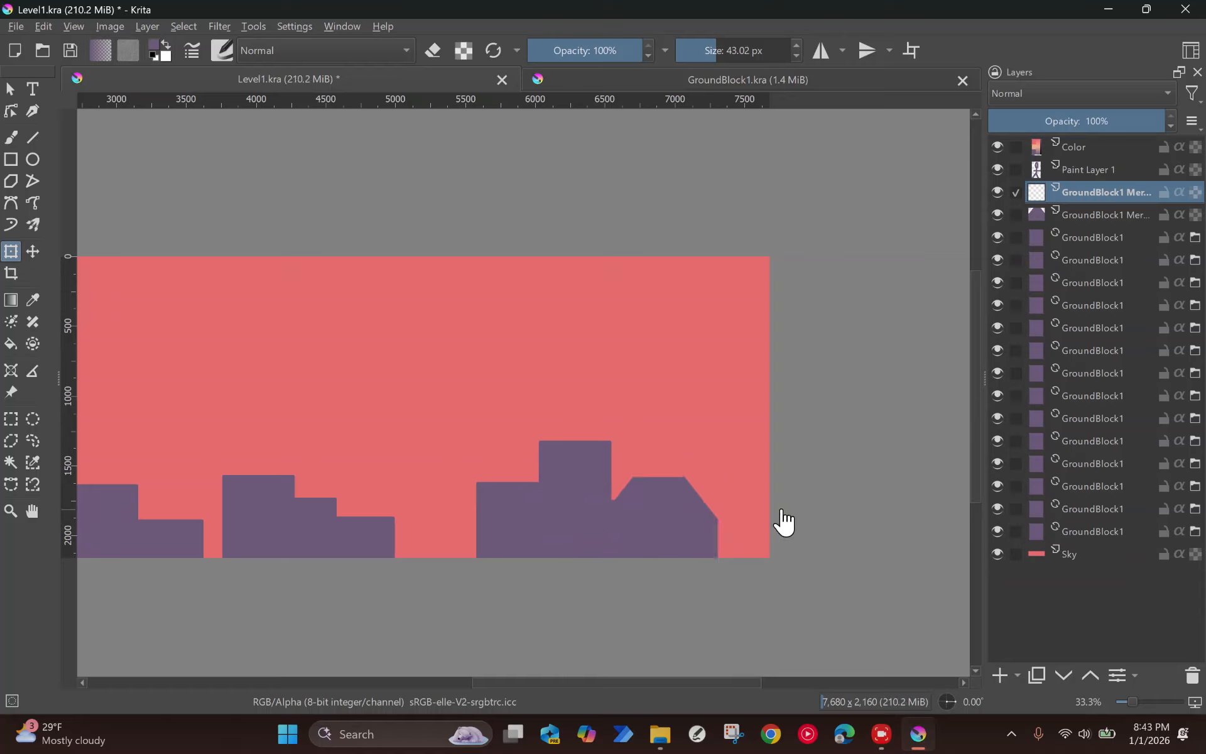
pyautogui.click(1192, 676)
# Step: Convert the merged hill layer to a file layer saved as GroundBlock2 in Krita document (.kra) format in the Tutorial3 folder
pyautogui.rightClick(1093, 197)
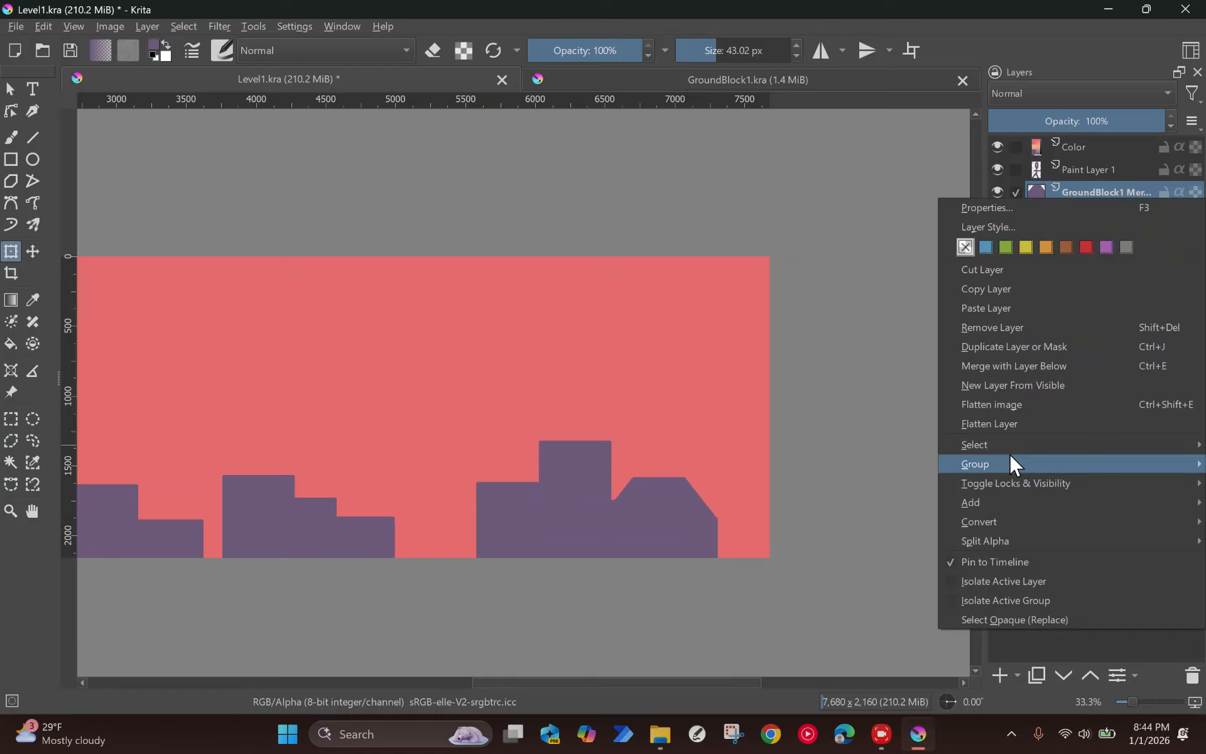
pyautogui.moveTo(997, 513)
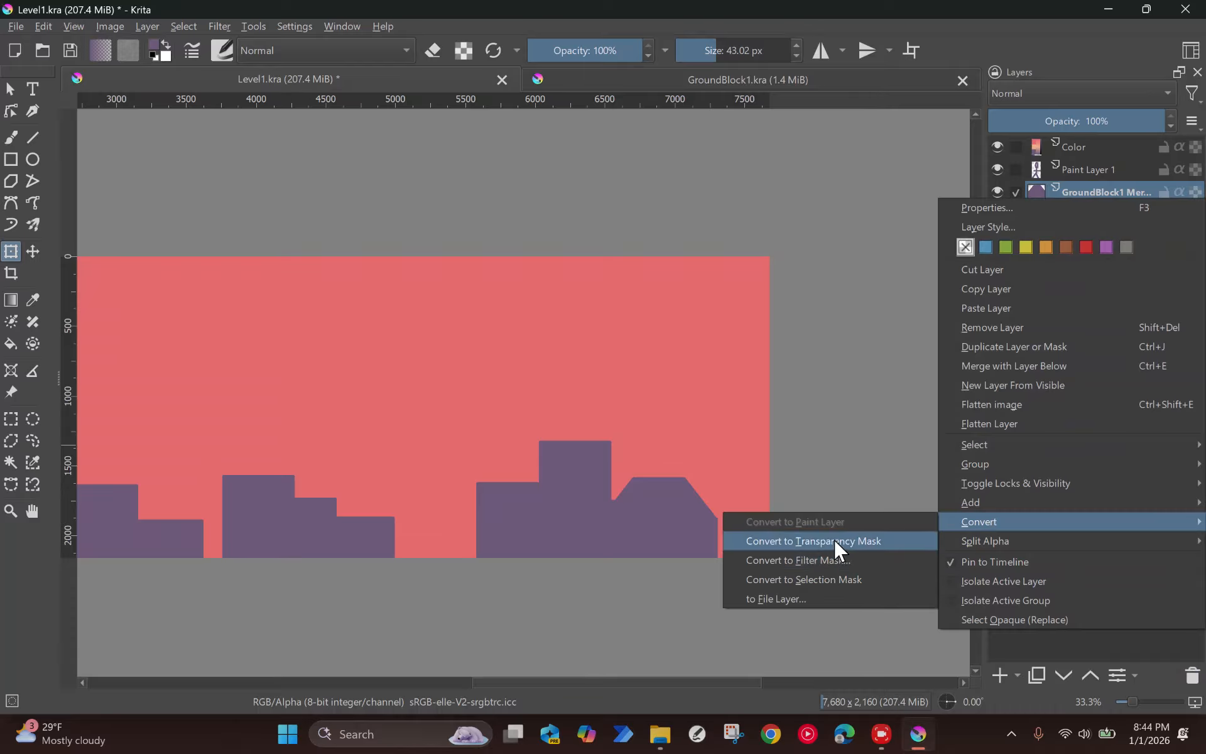
pyautogui.click(802, 598)
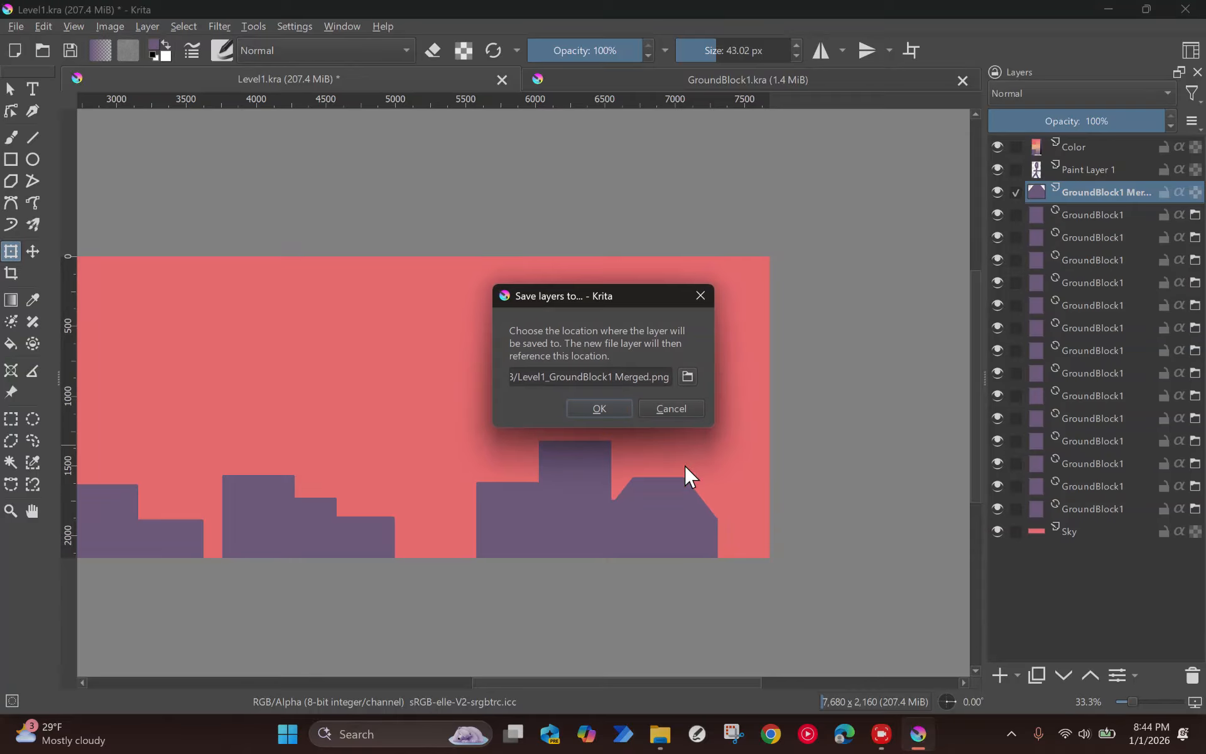
pyautogui.click(688, 376)
pyautogui.write('Grou')
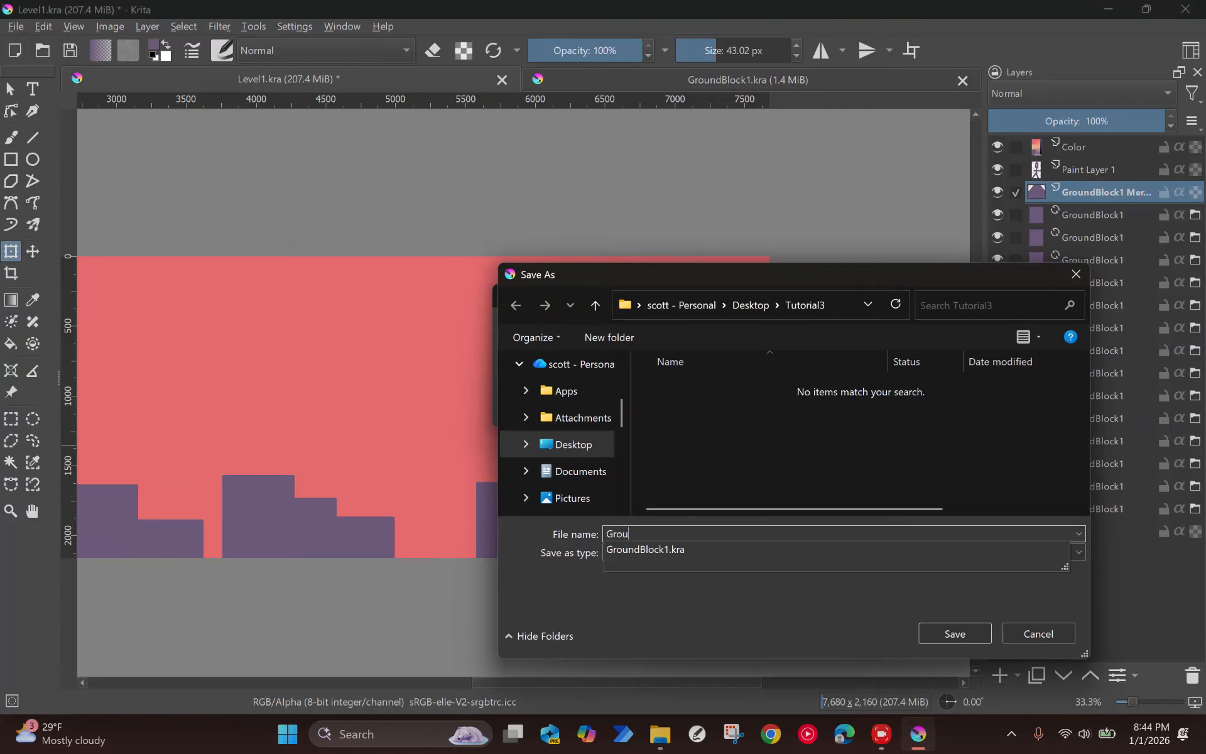
pyautogui.write('ndBlock2')
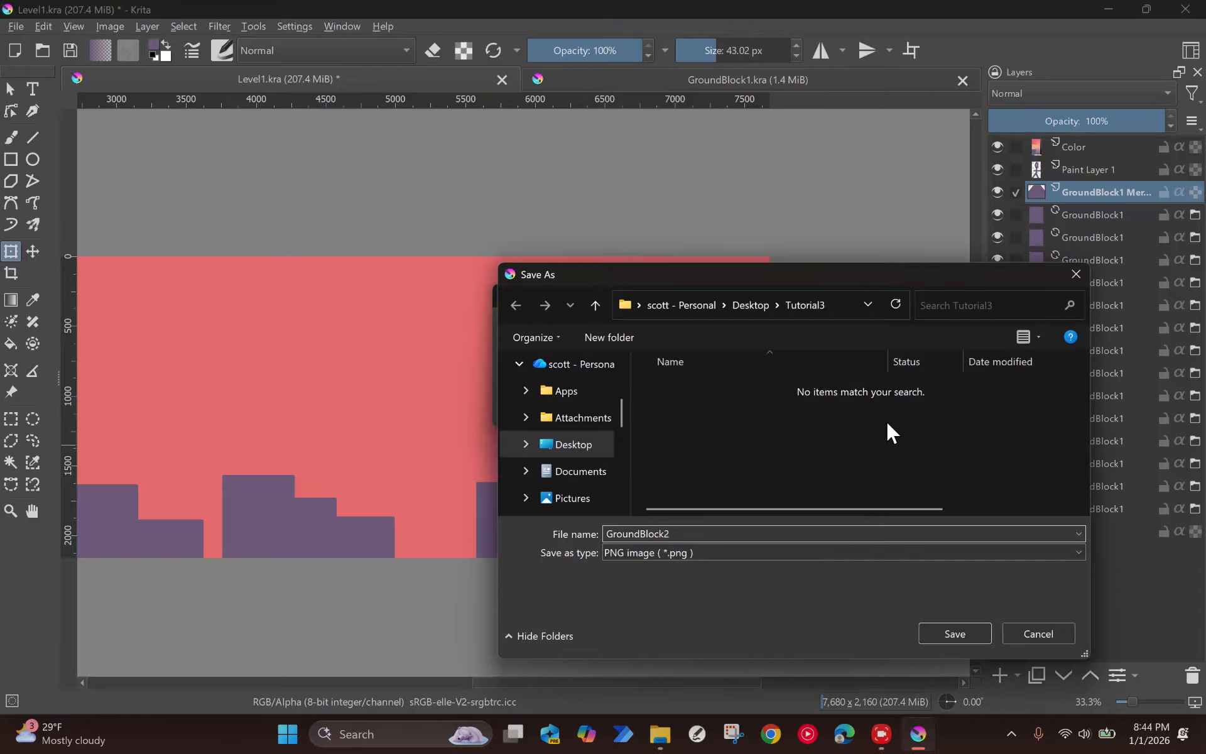
pyautogui.click(970, 553)
pyautogui.click(719, 151)
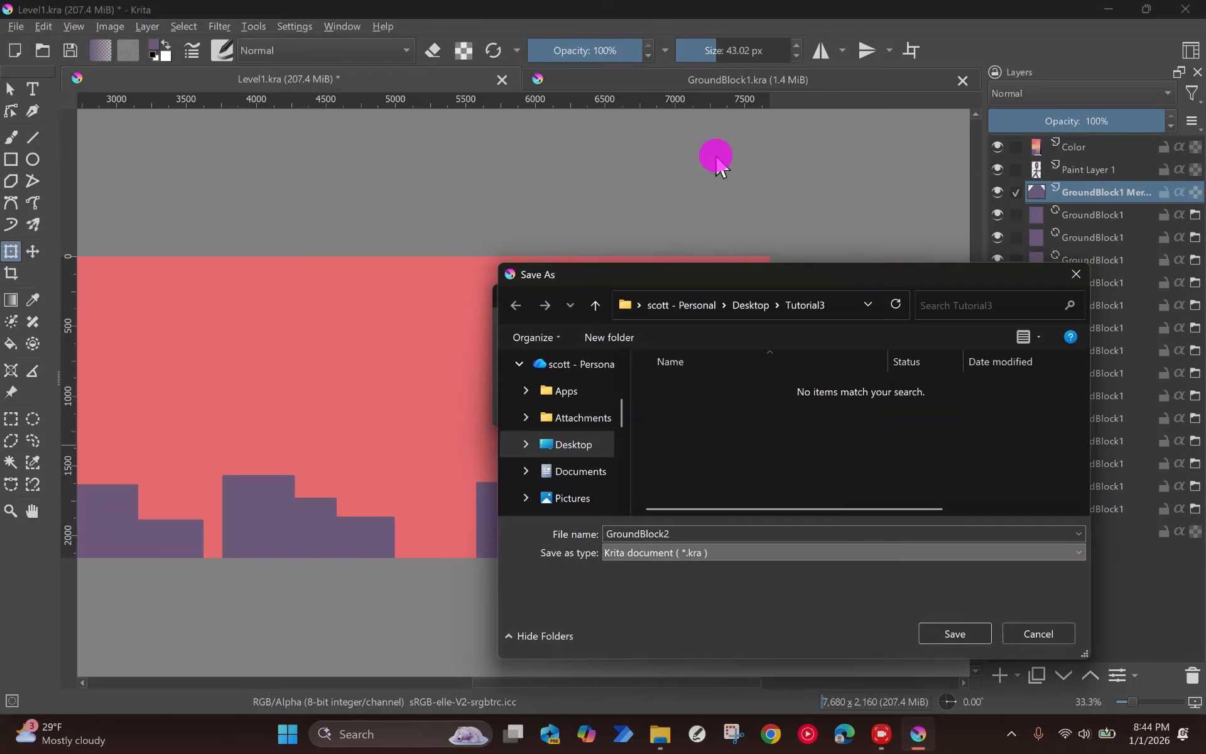
pyautogui.click(945, 629)
pyautogui.click(597, 411)
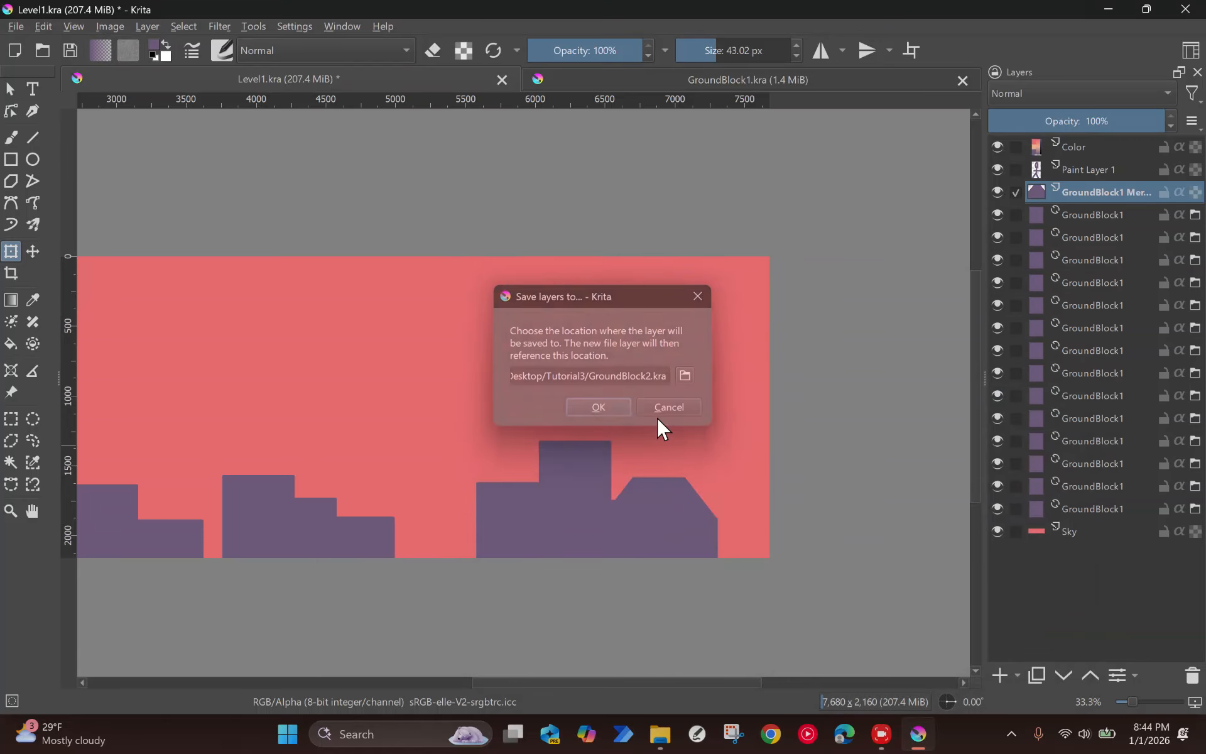
# Step: Rename the hill file layer as GroundBlock2
pyautogui.doubleClick(1135, 193)
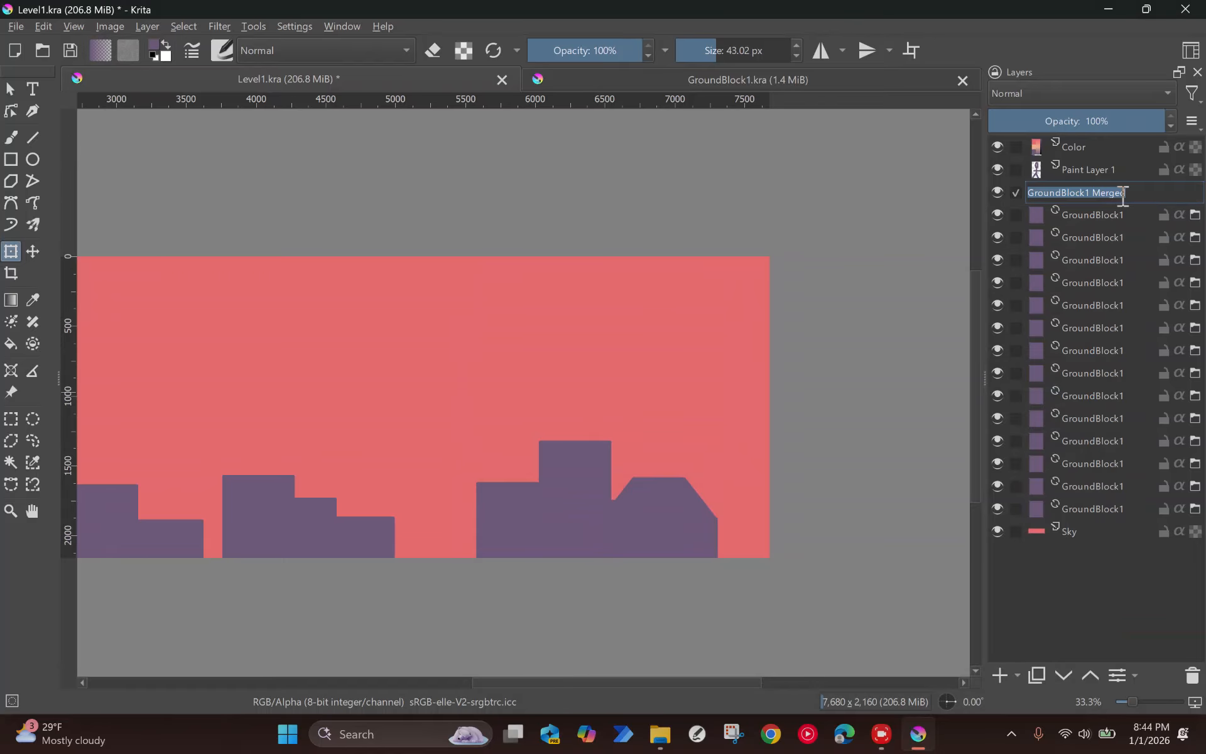
pyautogui.write('GroundBlock2')
pyautogui.press('Return')
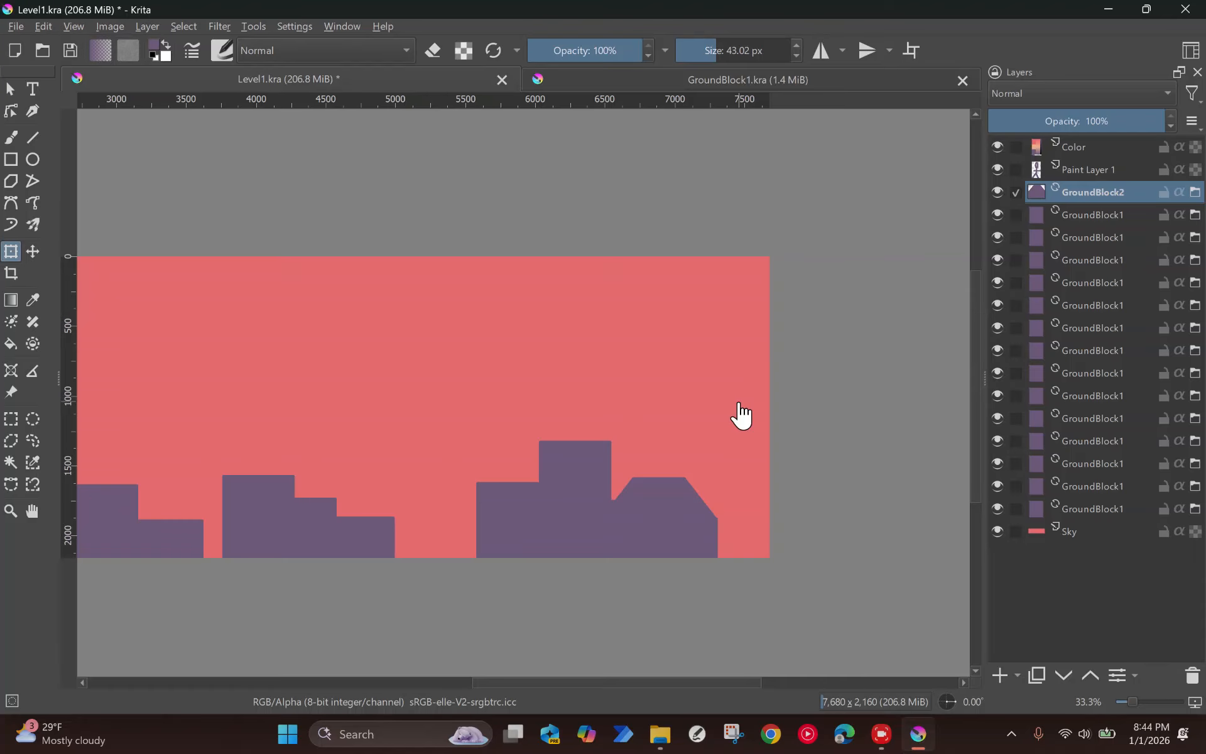
# Step: Duplicate GroundBlock2 twice, placing one copy in the gap before the last ground blocks and one raised at the level's right end
pyautogui.hotkey('ctrl', 'j')
pyautogui.press('t')
pyautogui.moveTo(719, 463); pyautogui.dragTo(619, 493)
pyautogui.scroll(-1, 479, 479)
pyautogui.hotkey('ctrl', 'j')
pyautogui.scroll(-1, 248, 479)
pyautogui.scroll(3, 650, 464)
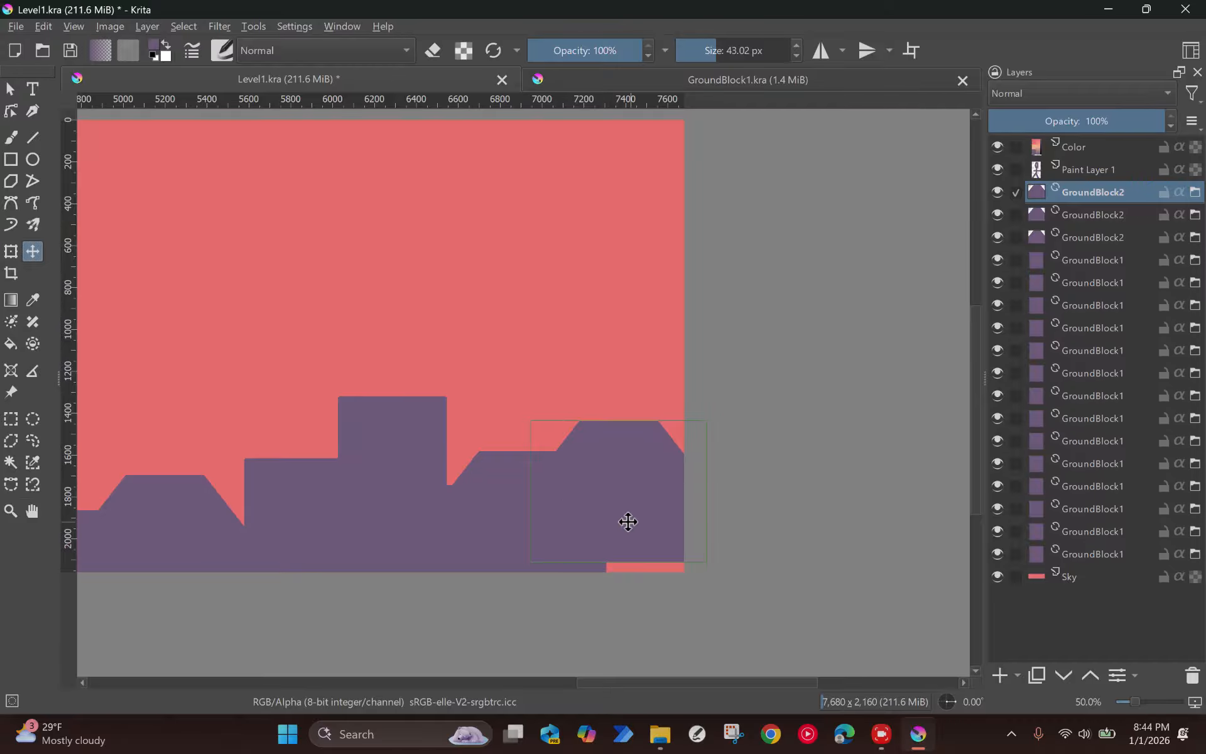
# Step: Try to fill the gap beneath the right-end hill by moving the tall ground block over it
pyautogui.click(408, 427)
pyautogui.moveTo(409, 427); pyautogui.dragTo(657, 539)
pyautogui.click(643, 559)
pyautogui.scroll(-1, 615, 520)
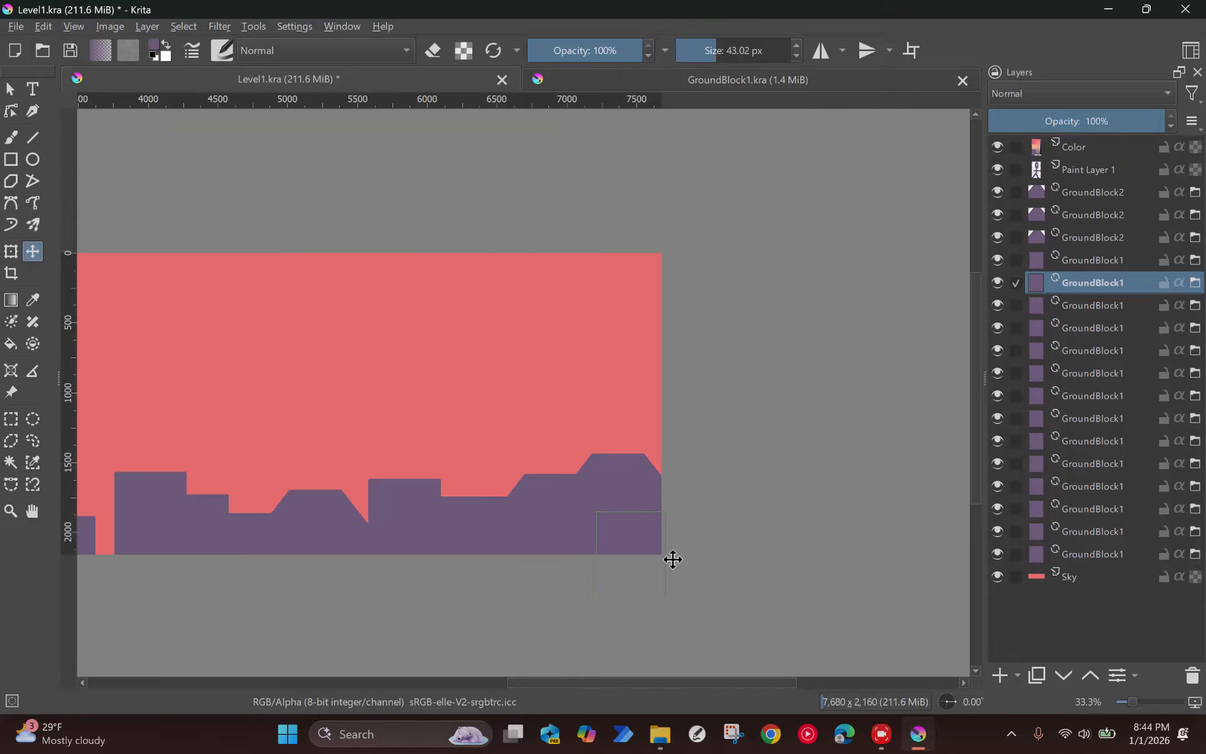
pyautogui.hotkey('ctrl', 'z')
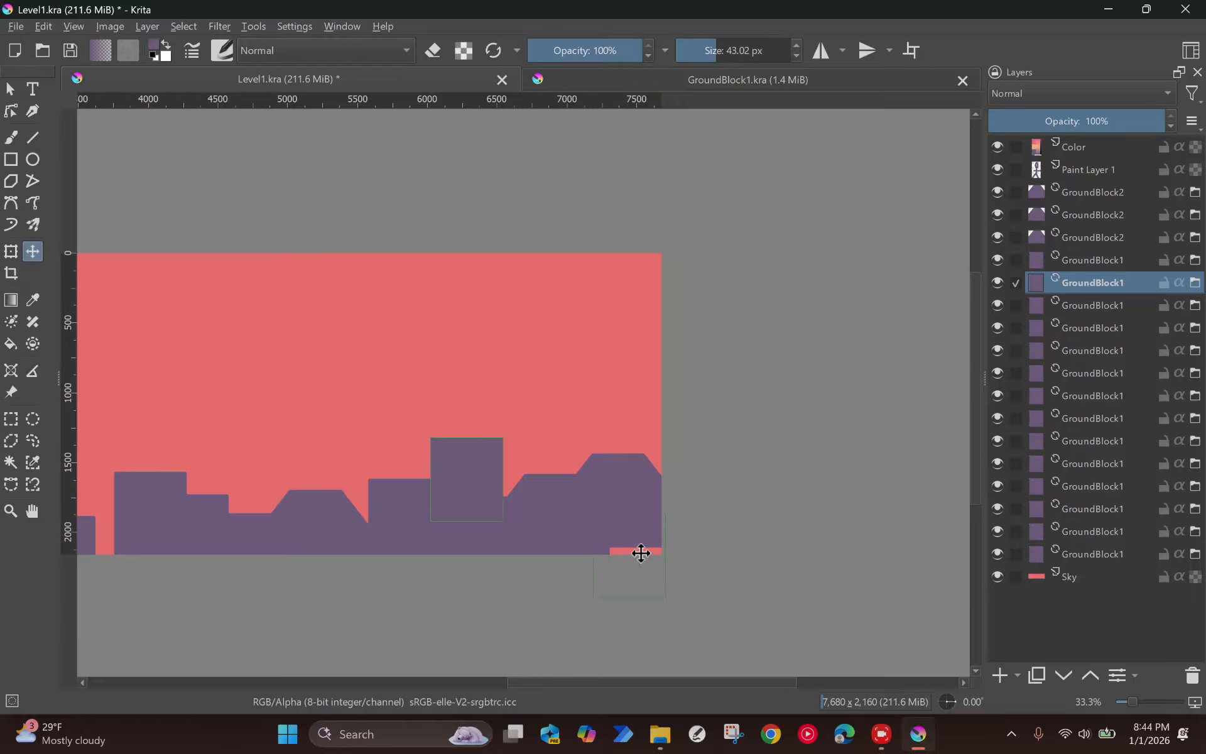
# Step: Group all GroundBlock1 and GroundBlock2 layers together
pyautogui.click(1093, 418)
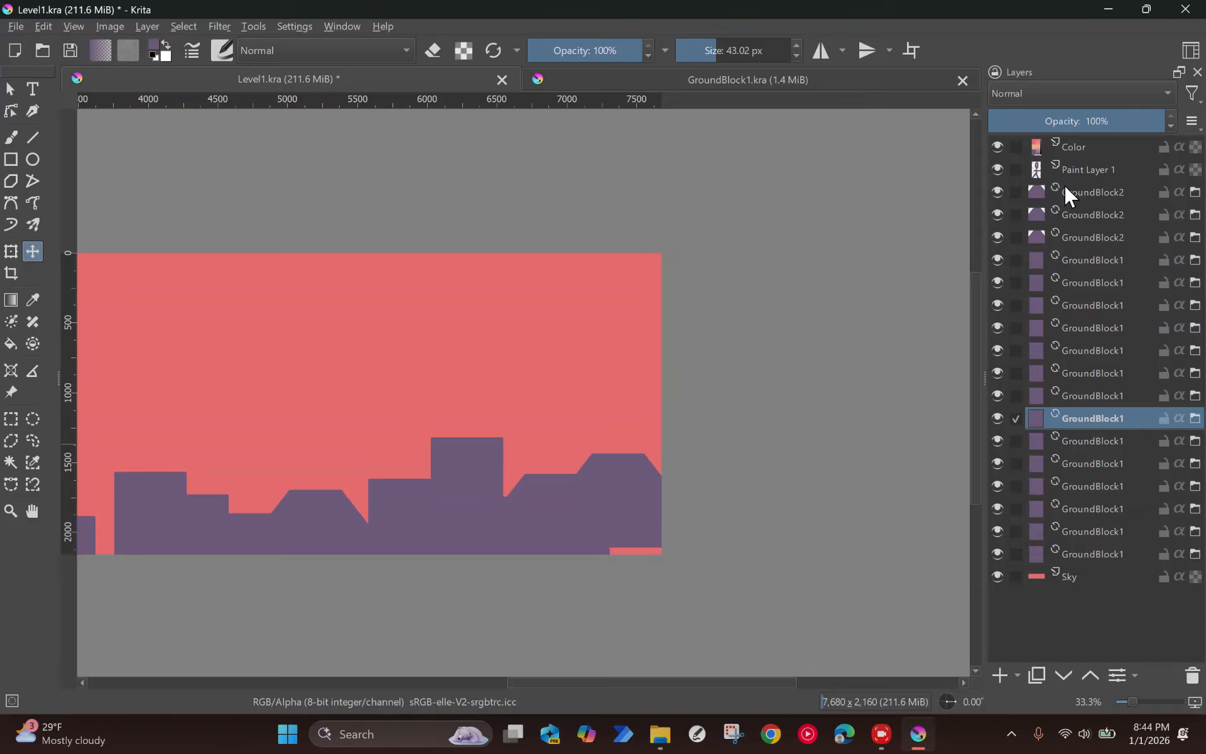
pyautogui.click(1086, 196)
pyautogui.keyDown('shift'); pyautogui.click(1092, 554); pyautogui.keyUp('shift')
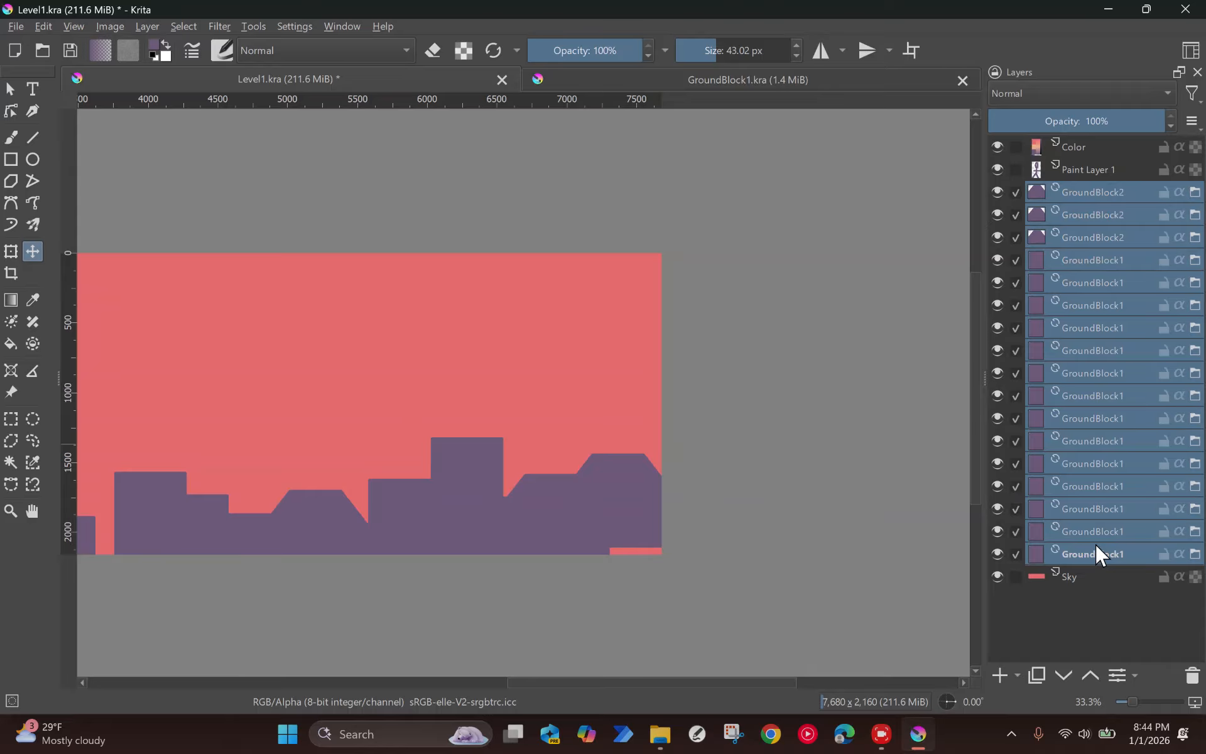
pyautogui.hotkey('ctrl', 'g')
# Step: Rename the new ground layer group as GGroup
pyautogui.click(1054, 192)
pyautogui.doubleClick(1080, 190)
pyautogui.write('Groundgd')
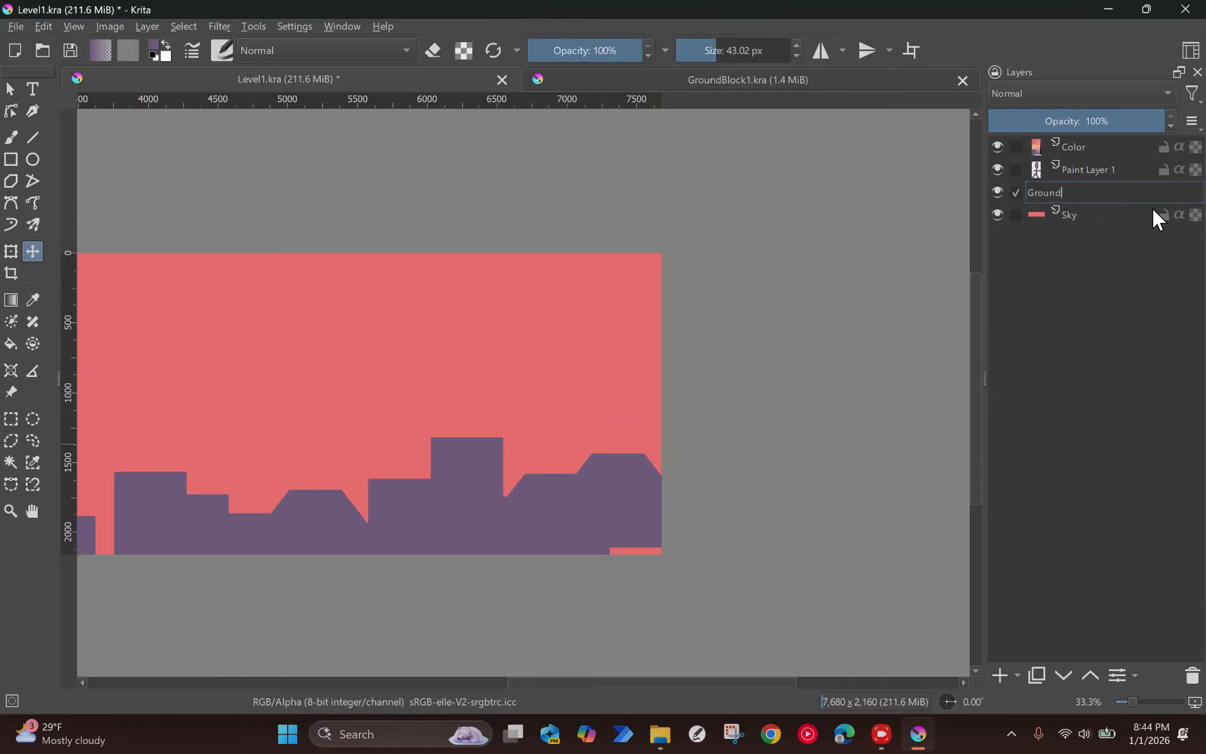
pyautogui.press('BackSpace')
pyautogui.press('BackSpace')
pyautogui.press('BackSpace')
pyautogui.write('dG')
pyautogui.write('roup')
pyautogui.press('BackSpace')
pyautogui.press('BackSpace')
pyautogui.press('BackSpace')
pyautogui.press('BackSpace')
pyautogui.press('BackSpace')
pyautogui.press('BackSpace')
pyautogui.press('BackSpace')
pyautogui.press('BackSpace')
pyautogui.press('BackSpace')
pyautogui.press('BackSpace')
pyautogui.press('Return')
pyautogui.click(1098, 488)
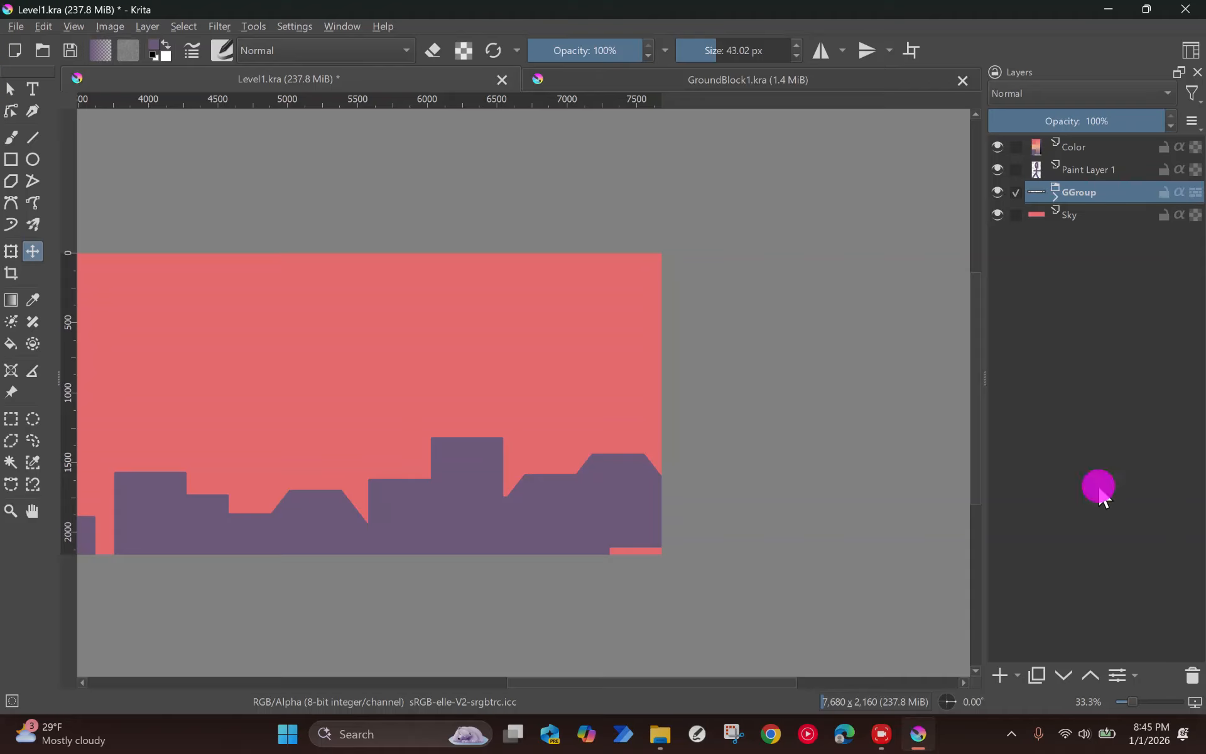
# Step: Add a new paint layer and place it between GGroup and the Sky layer
pyautogui.scroll(-3, 527, 417)
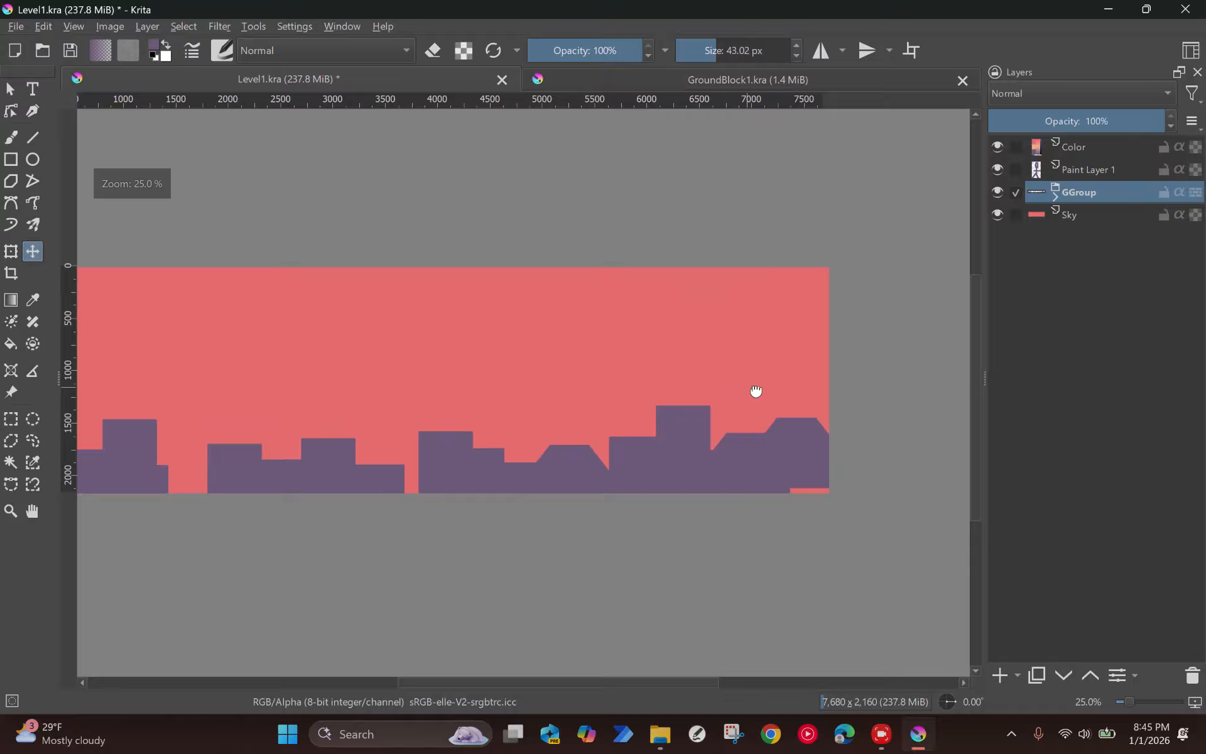
pyautogui.scroll(1, 803, 387)
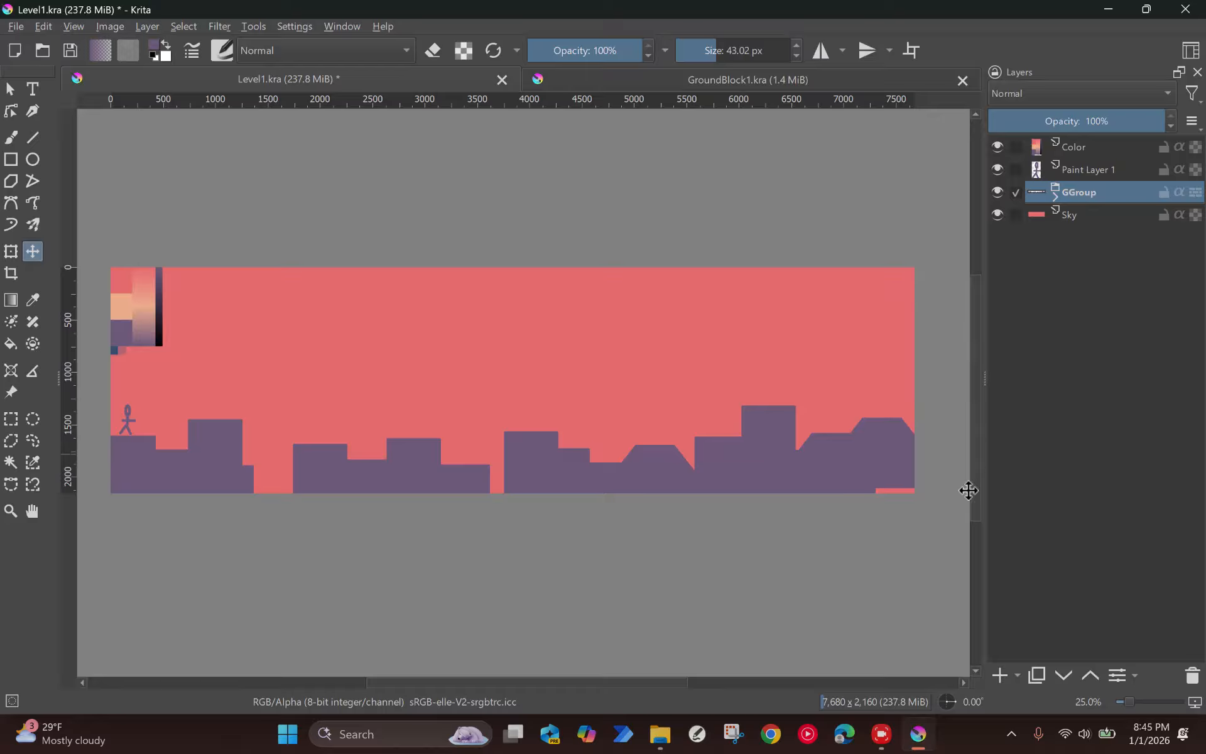
pyautogui.click(999, 673)
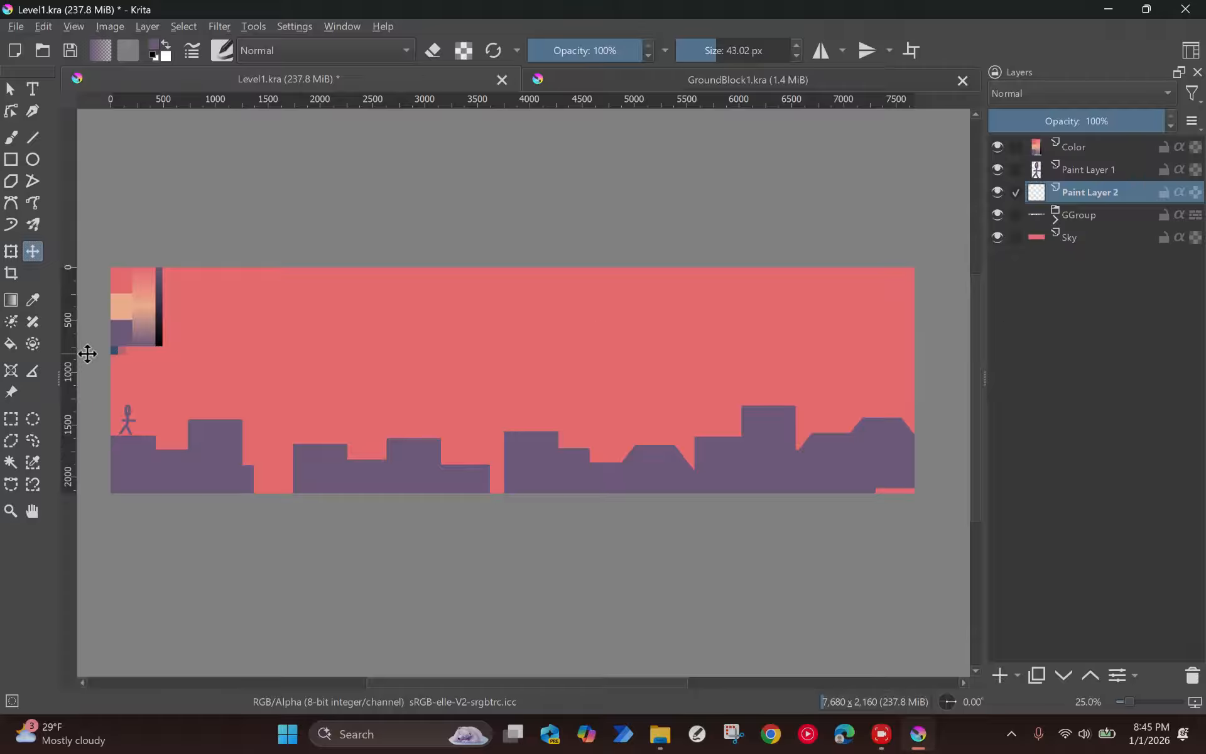
pyautogui.moveTo(1090, 204)
pyautogui.mouseDown()
pyautogui.moveTo(1100, 231)
pyautogui.moveTo(1118, 229)
pyautogui.moveTo(1105, 249)
pyautogui.mouseUp()
# Step: Rename the new paint layer as MidBlock1
pyautogui.doubleClick(1087, 213)
pyautogui.write('Midground')
pyautogui.press('BackSpace')
pyautogui.press('BackSpace')
pyautogui.press('BackSpace')
pyautogui.press('BackSpace')
pyautogui.write('9u')
pyautogui.press('BackSpace')
pyautogui.press('BackSpace')
pyautogui.write('ound1')
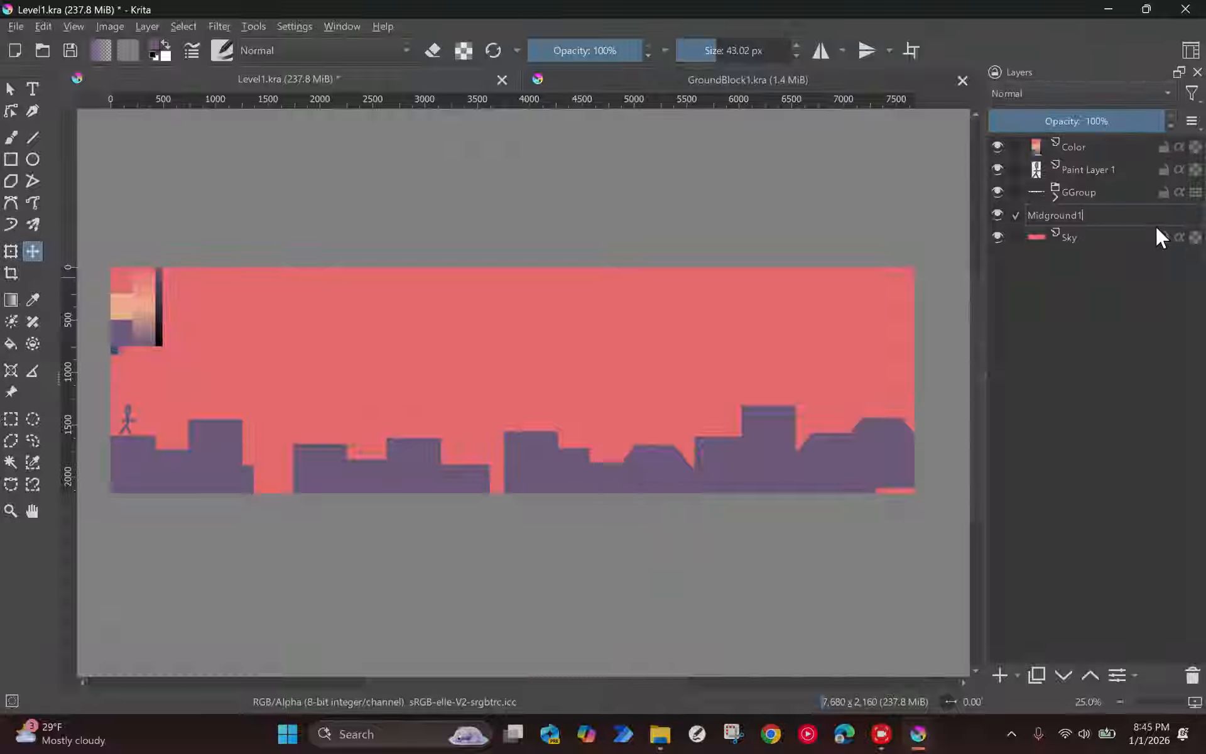
pyautogui.press('BackSpace')
pyautogui.press('BackSpace')
pyautogui.press('BackSpace')
pyautogui.press('BackSpace')
pyautogui.press('BackSpace')
pyautogui.press('BackSpace')
pyautogui.press('BackSpace')
pyautogui.write('Block1')
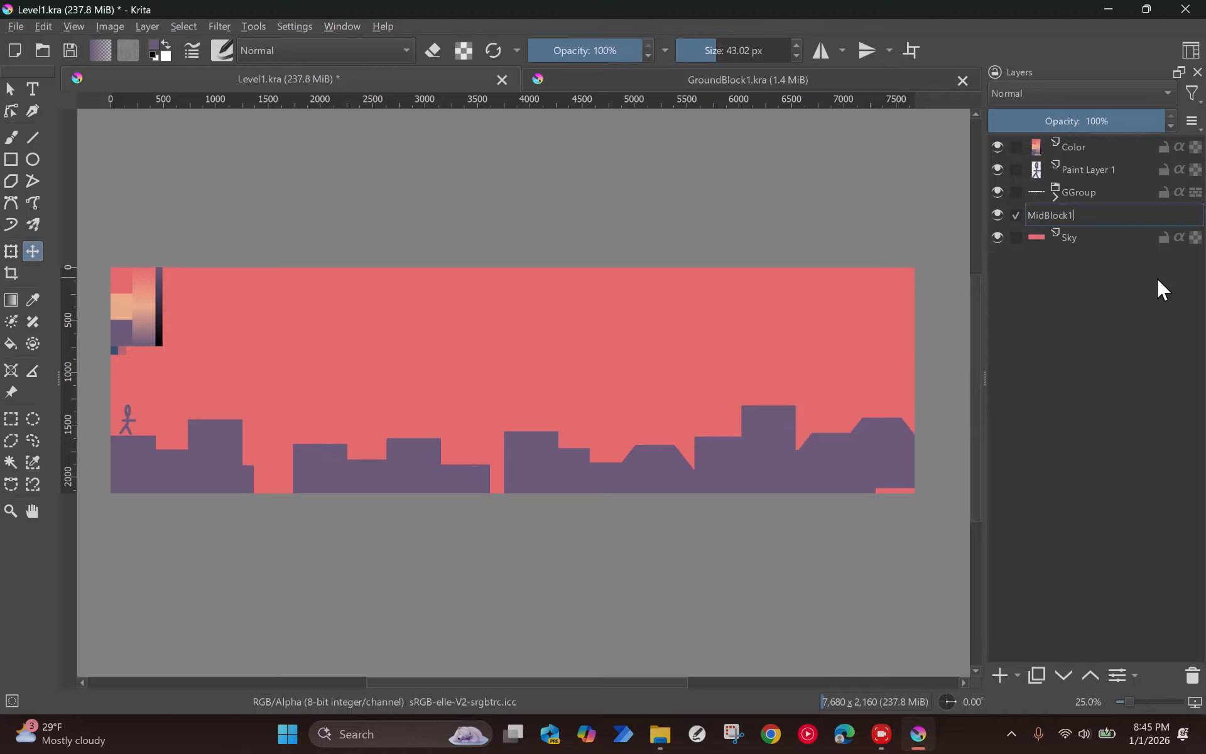
pyautogui.press('Return')
# Step: Select a tall rectangle about 370 by 1160 px over the first ground gap, reaching down to the canvas's bottom edge
pyautogui.scroll(1, 85, 383)
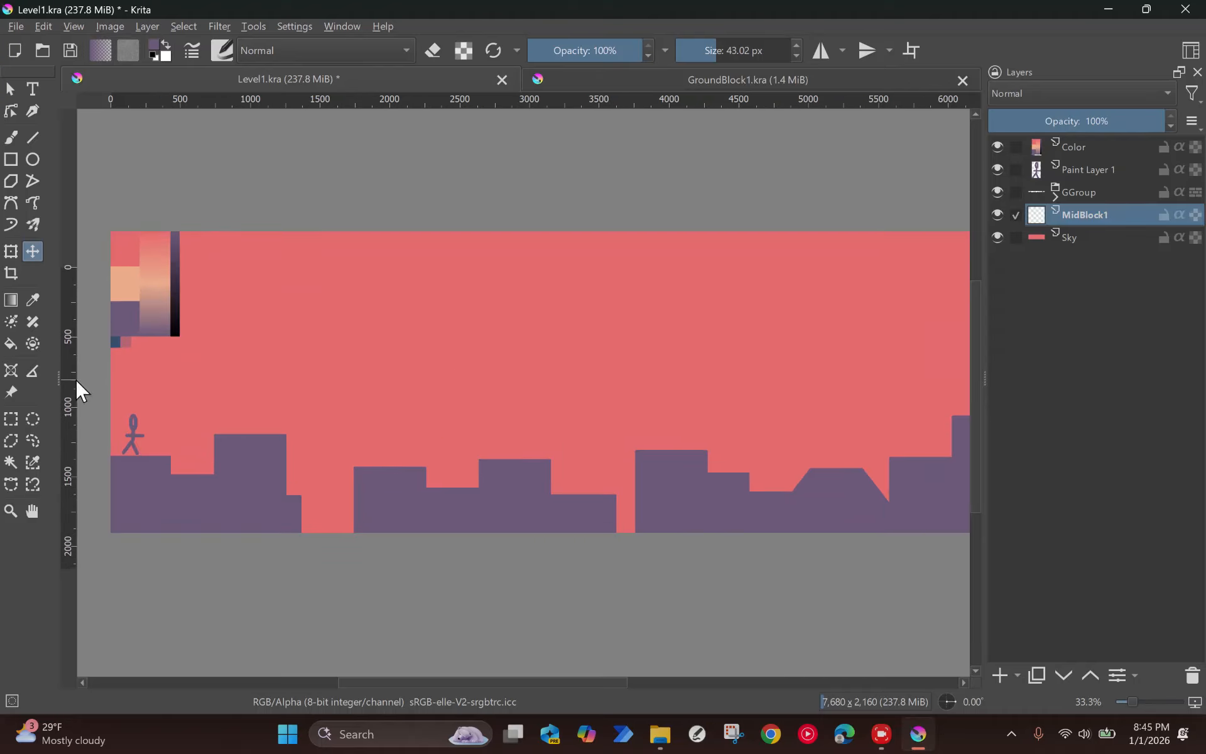
pyautogui.moveTo(237, 331); pyautogui.dragTo(358, 348)
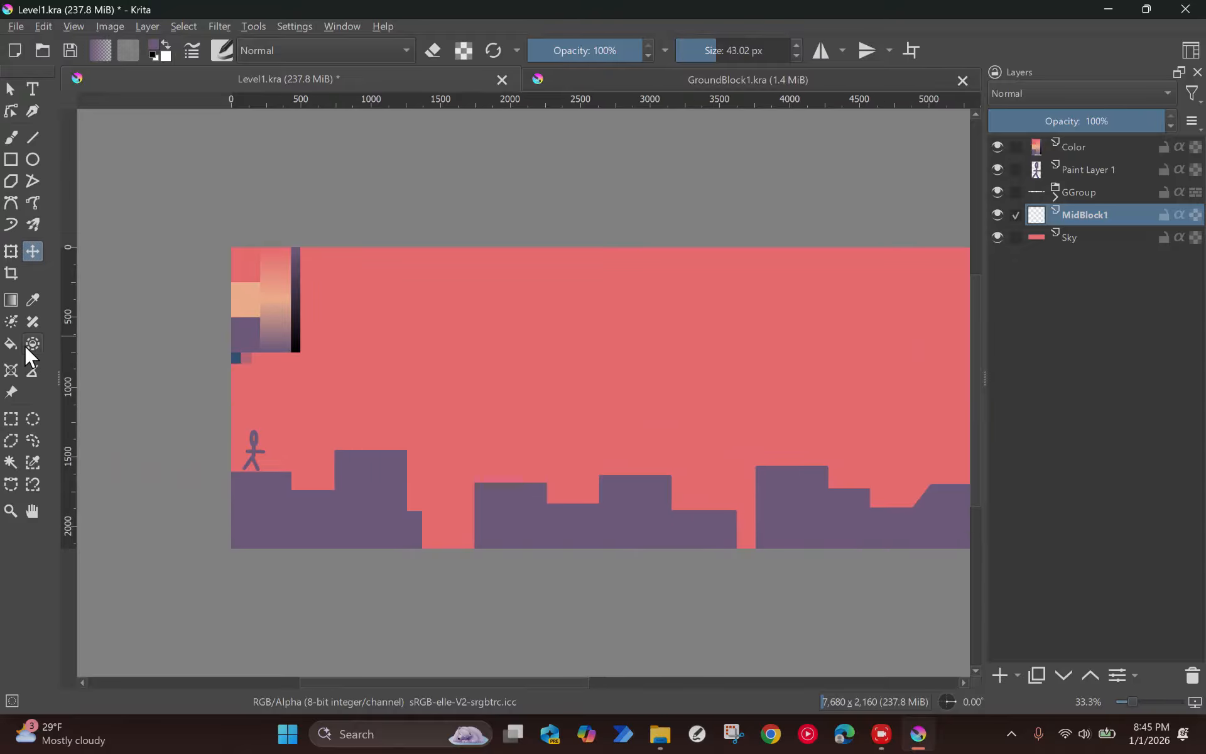
pyautogui.click(11, 420)
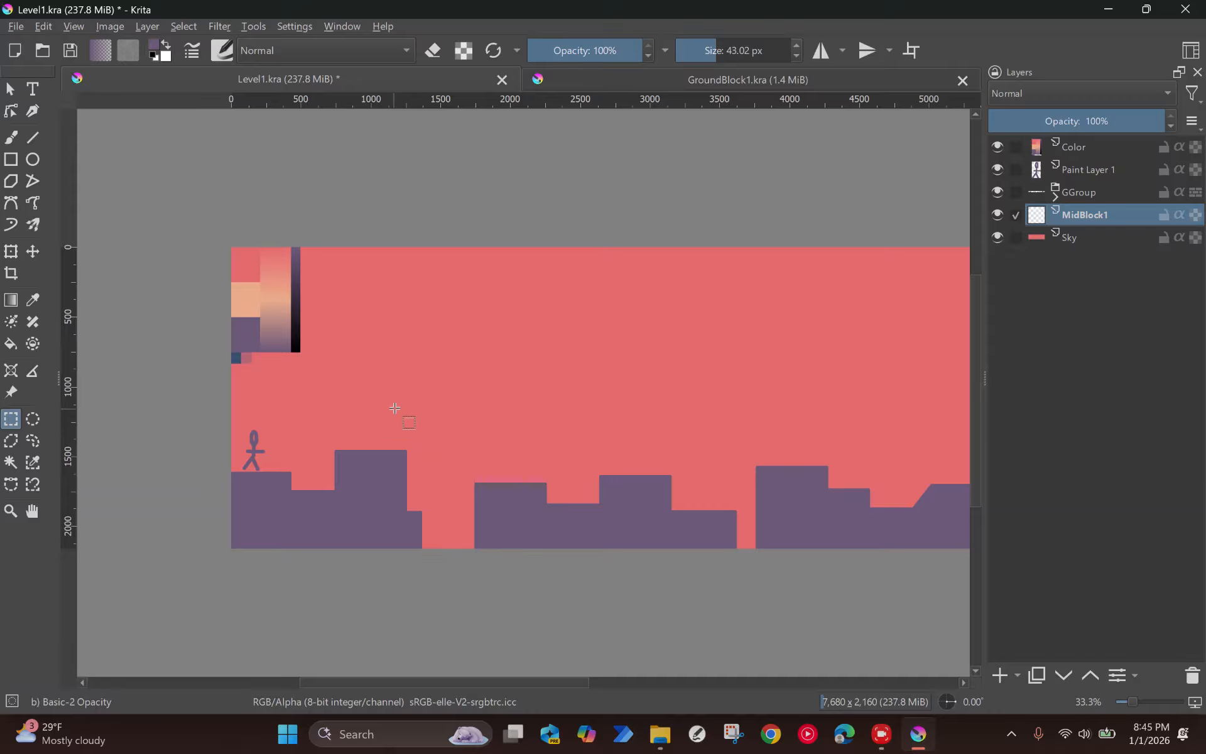
pyautogui.moveTo(404, 387); pyautogui.dragTo(456, 548)
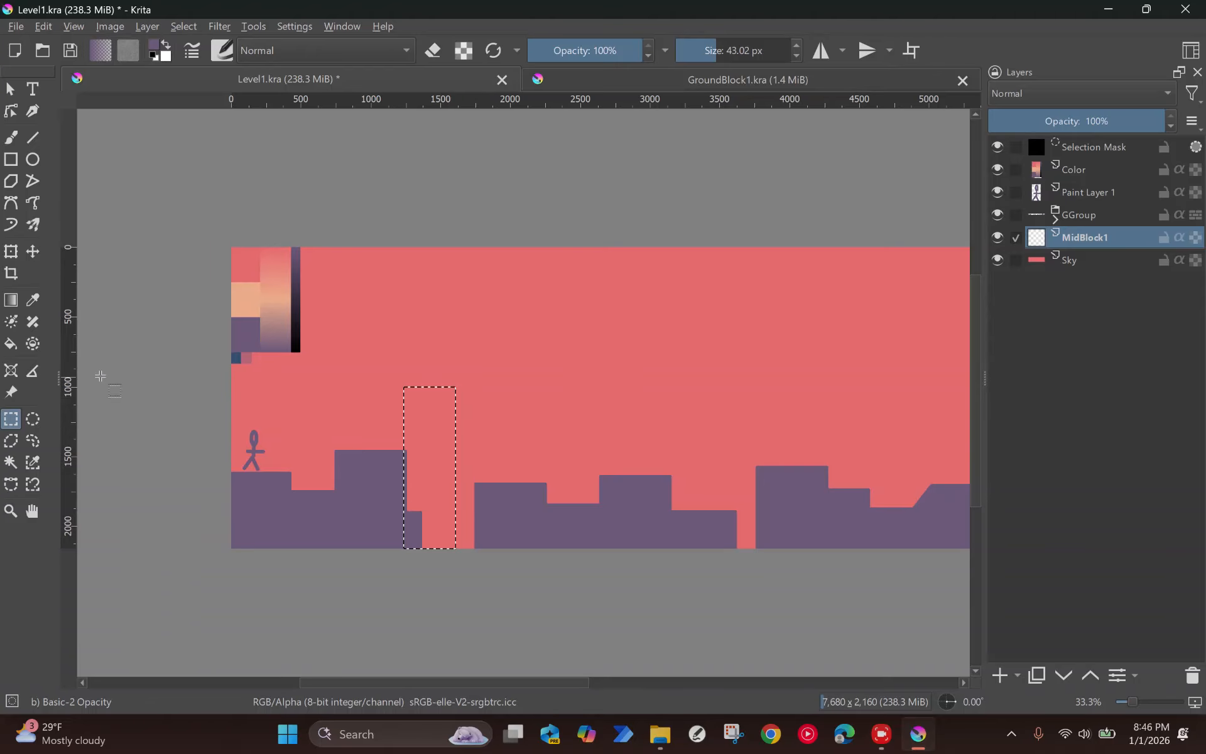
# Step: Sample a muted purple from the lower part of the peach-to-purple gradient swatch and fill the tall selection on MidBlock1
pyautogui.scroll(3, 239, 337)
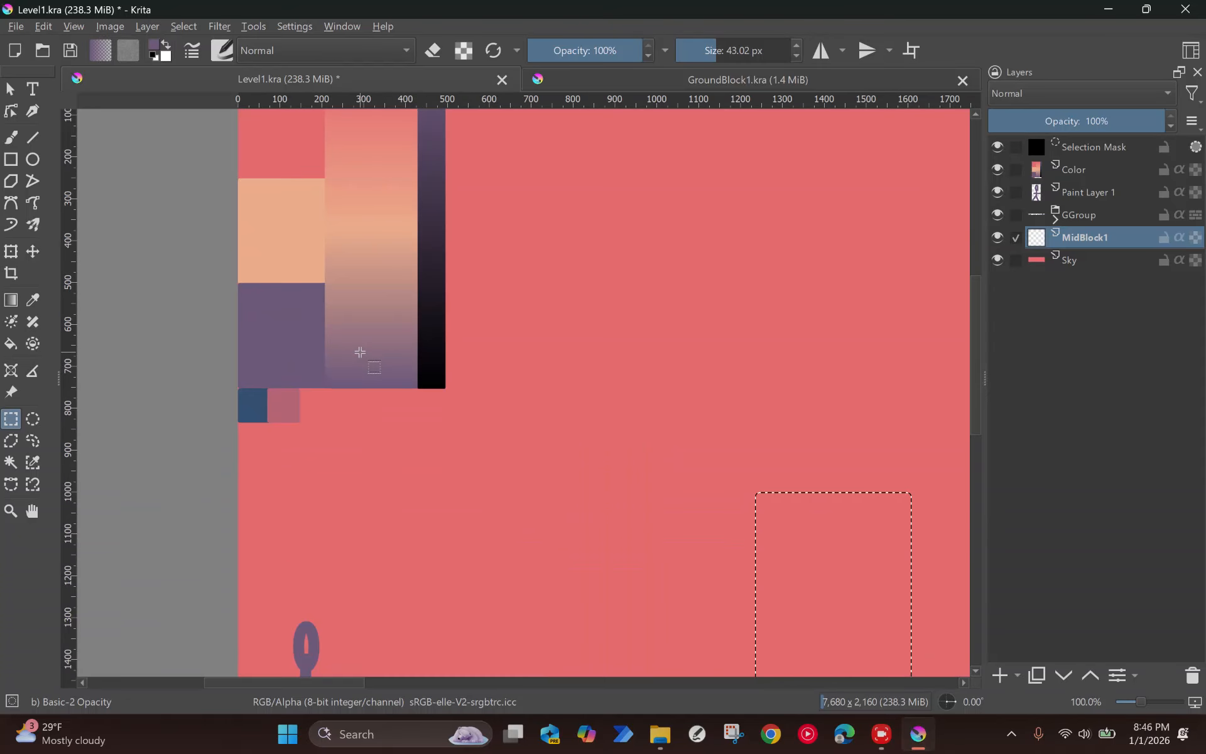
pyautogui.press('p')
pyautogui.scroll(-3, 415, 390)
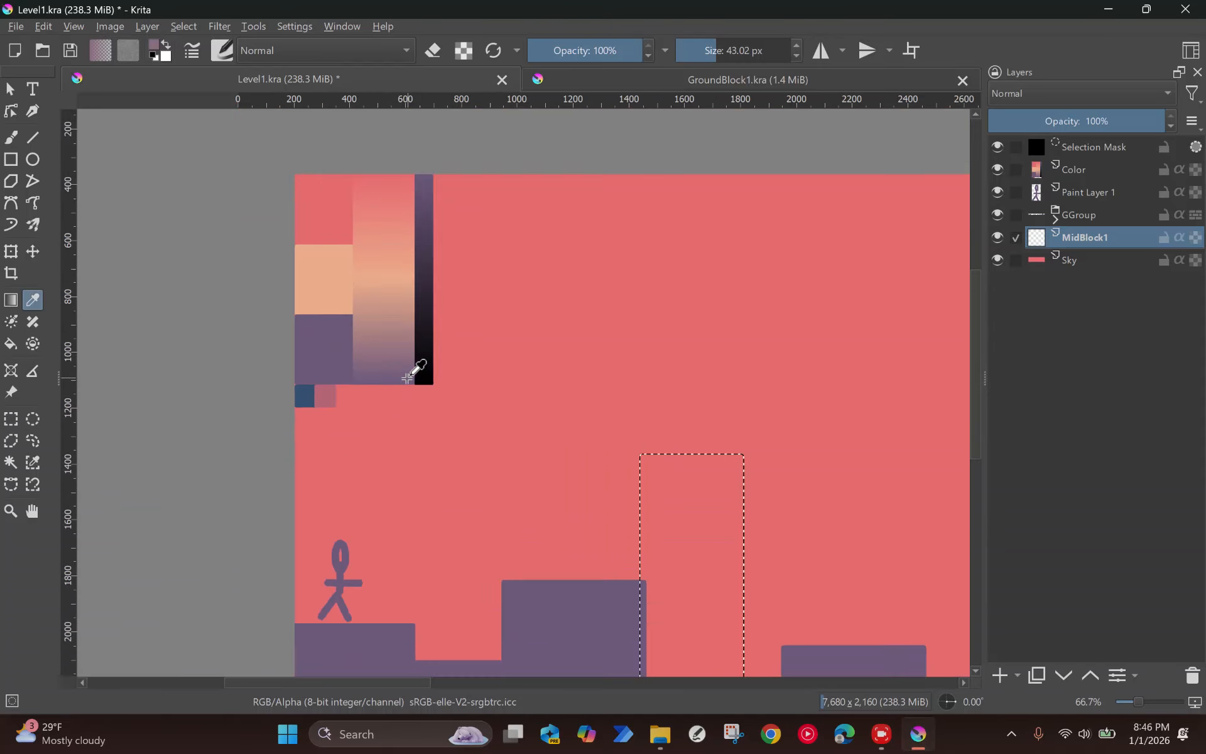
pyautogui.press('f')
pyautogui.click(544, 458)
pyautogui.scroll(2, 549, 574)
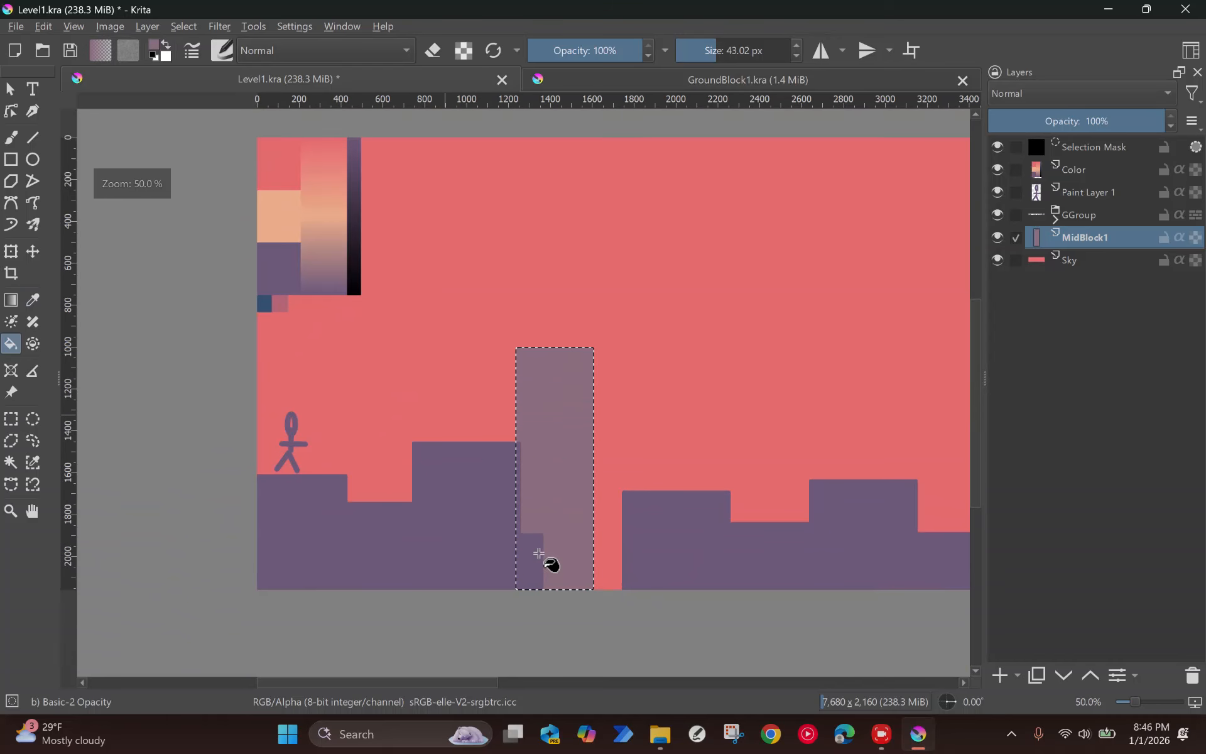
pyautogui.scroll(-1, 539, 553)
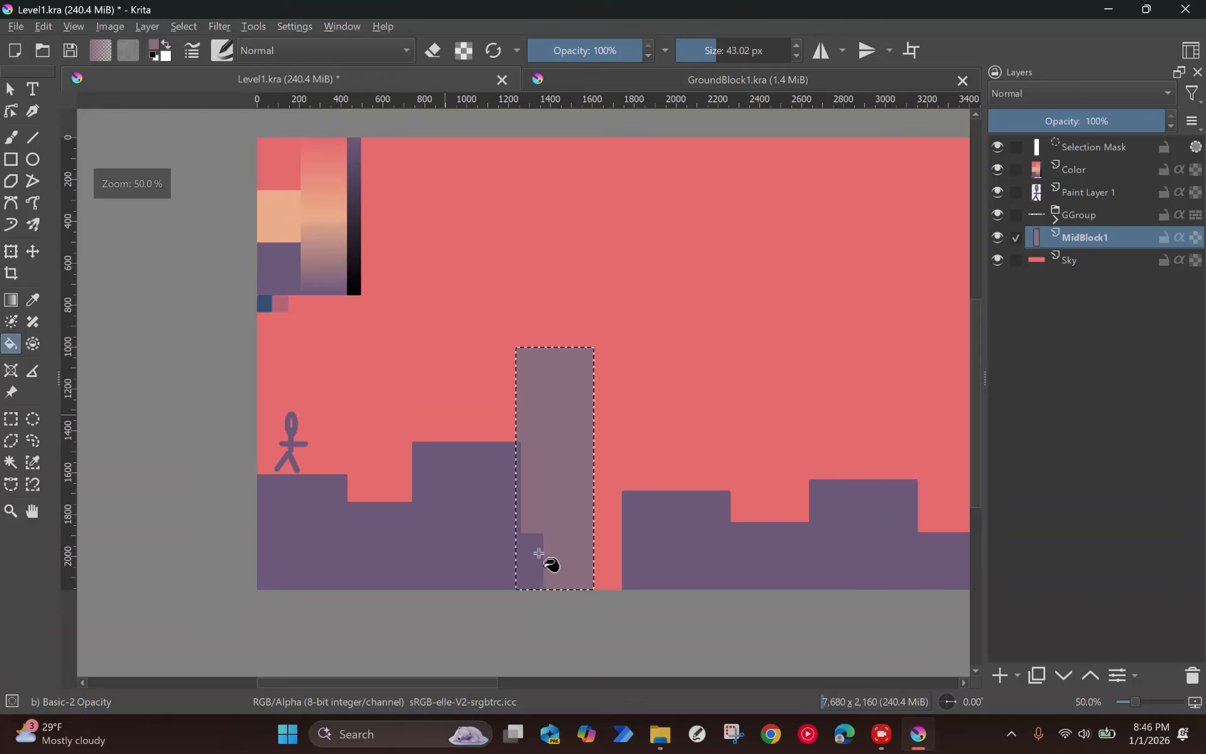
pyautogui.press('t')
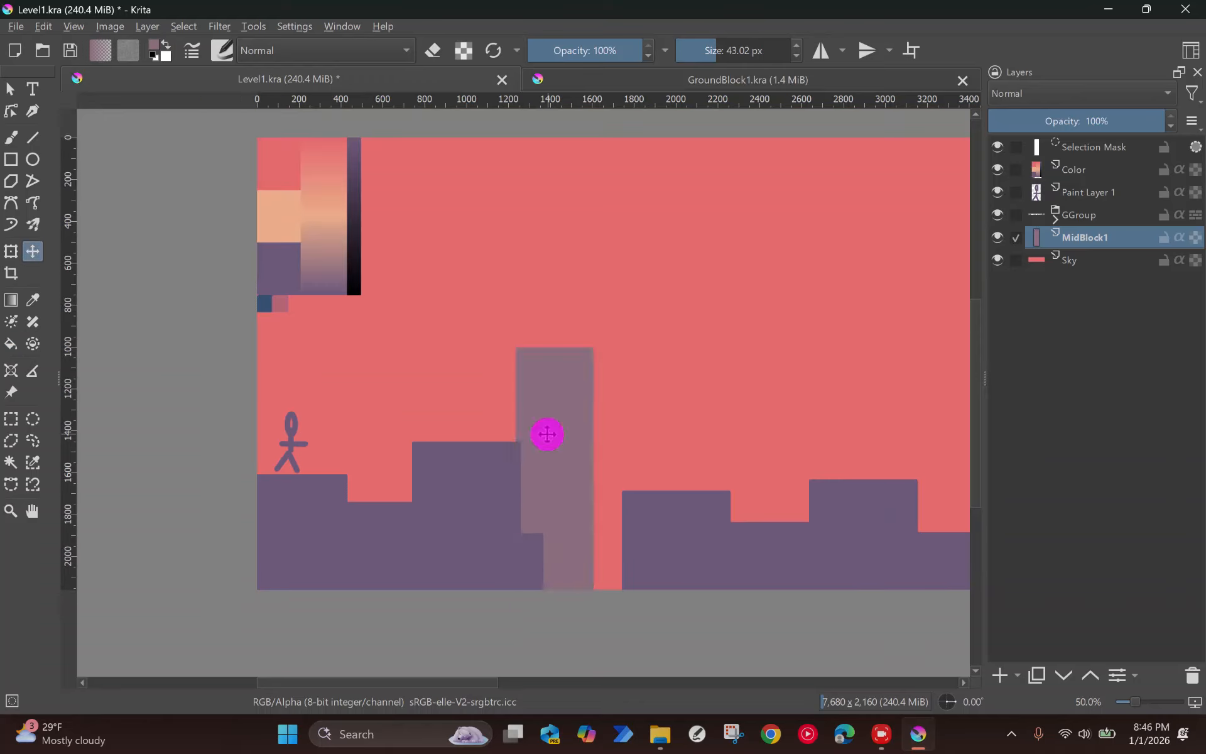
# Step: Move the deselected tall block to the canvas's left edge and convert MidBlock1 to a file layer saved as Krita document MidBlock1
pyautogui.hotkey('ctrl', 'shift', 'a')
pyautogui.moveTo(544, 420); pyautogui.dragTo(306, 417)
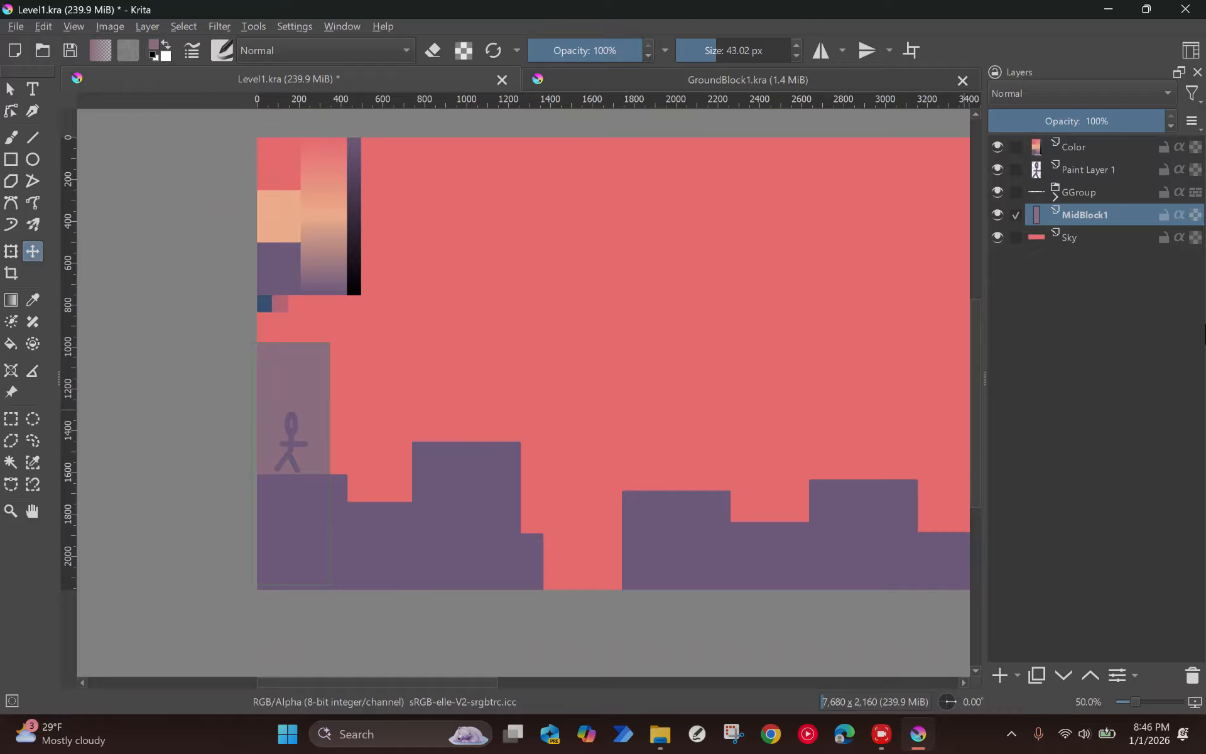
pyautogui.rightClick(1106, 212)
pyautogui.moveTo(999, 539)
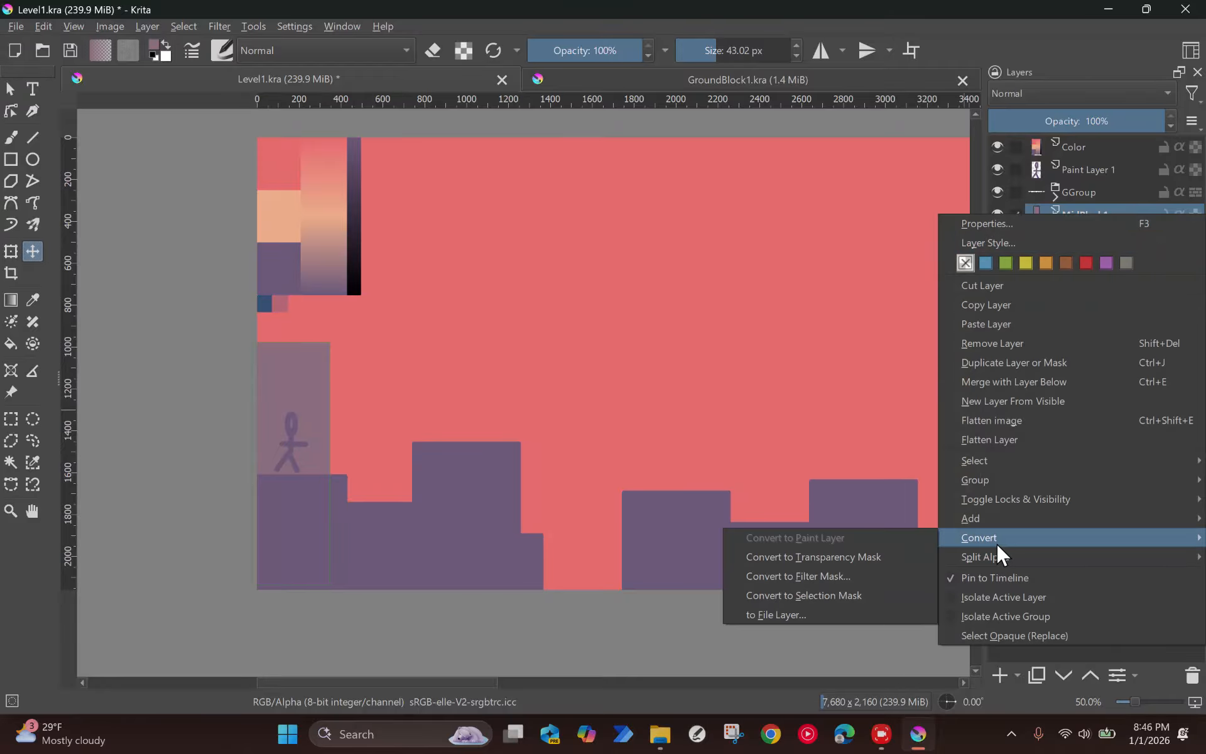
pyautogui.click(807, 612)
pyautogui.click(684, 377)
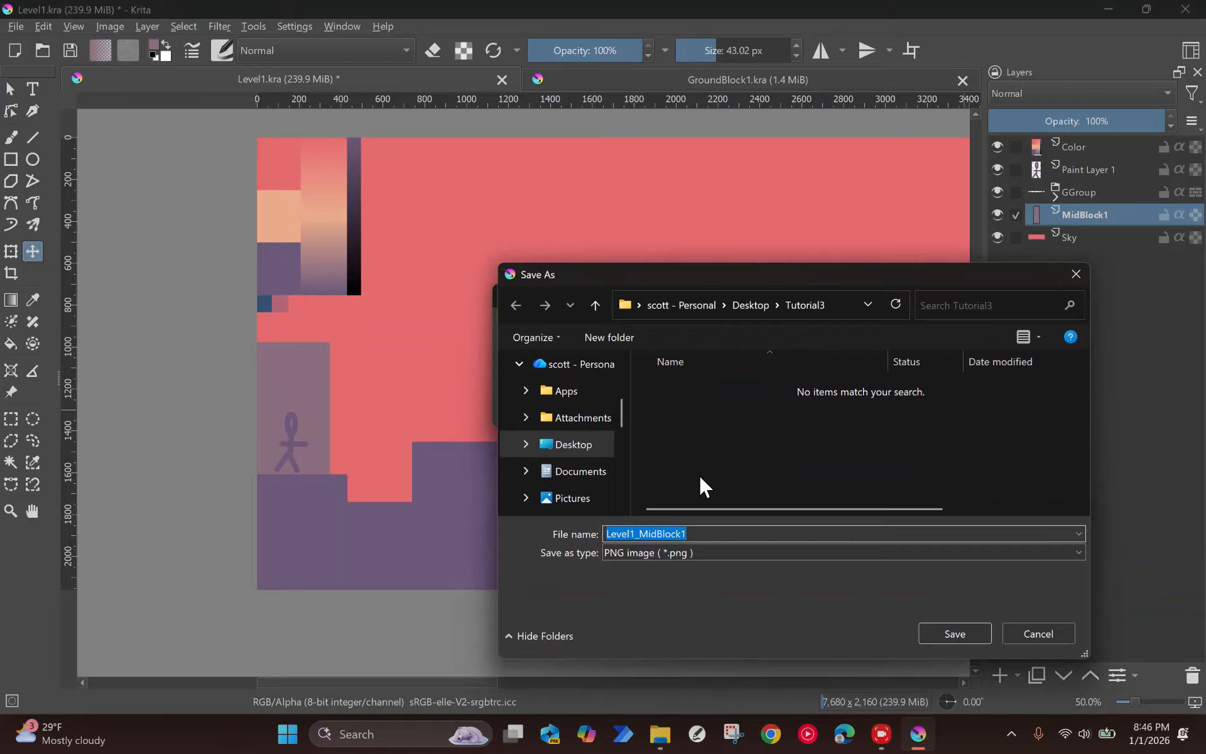
pyautogui.write('Mid')
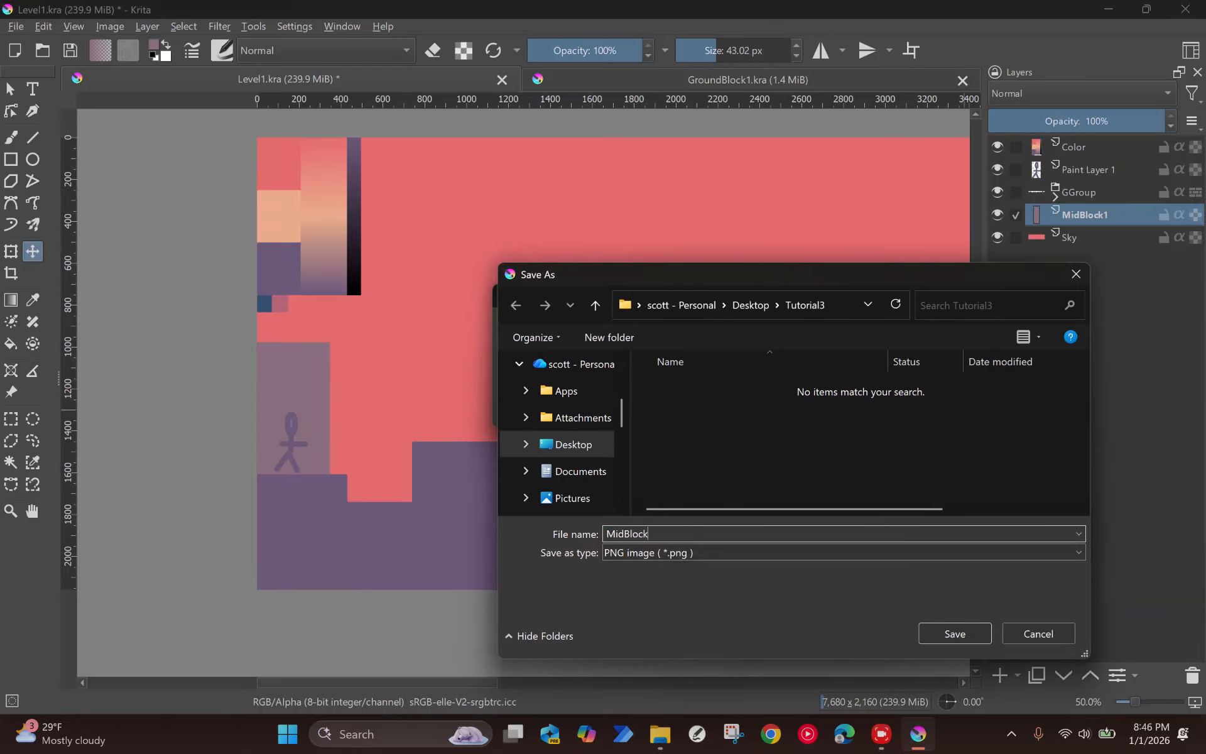
pyautogui.click(926, 552)
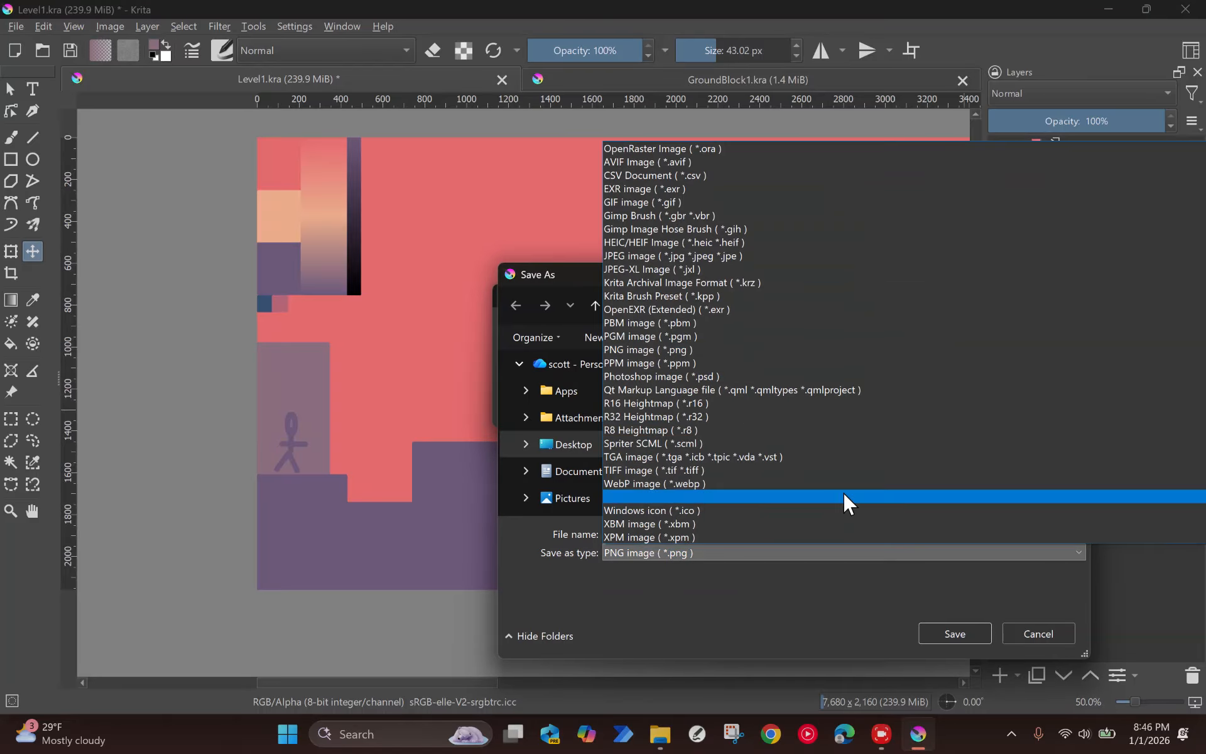
pyautogui.click(716, 161)
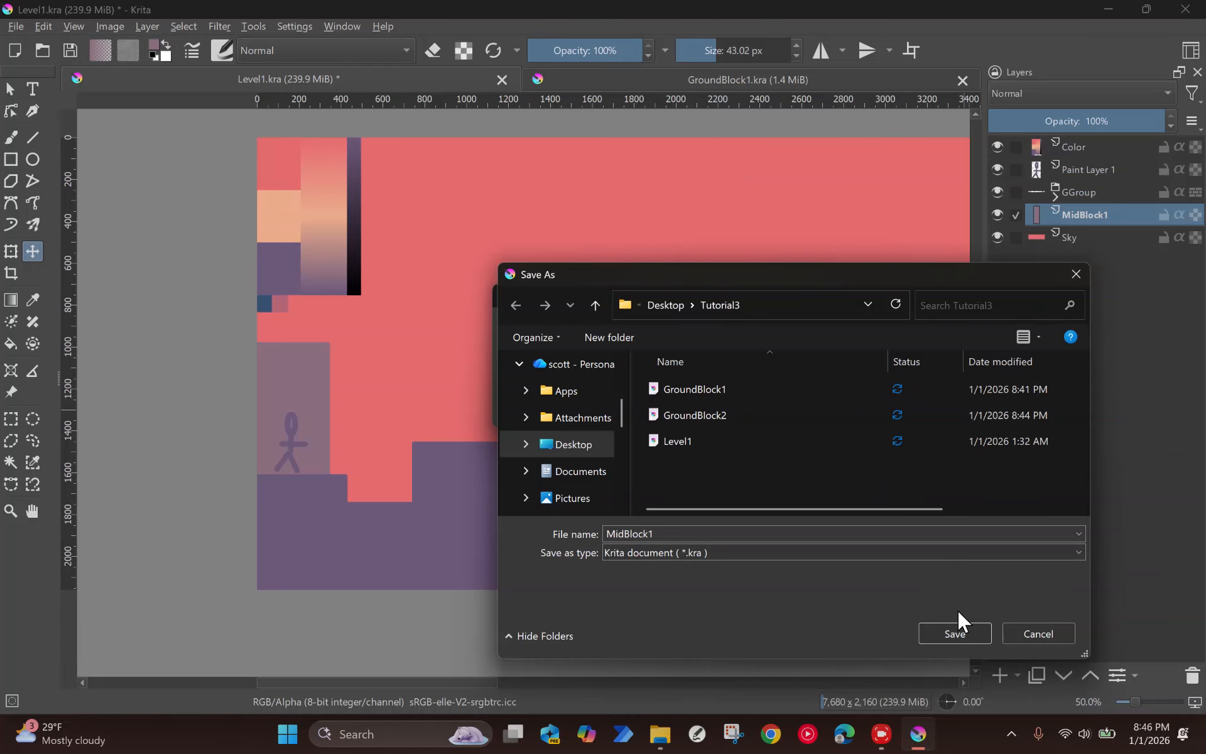
pyautogui.click(955, 631)
pyautogui.click(611, 411)
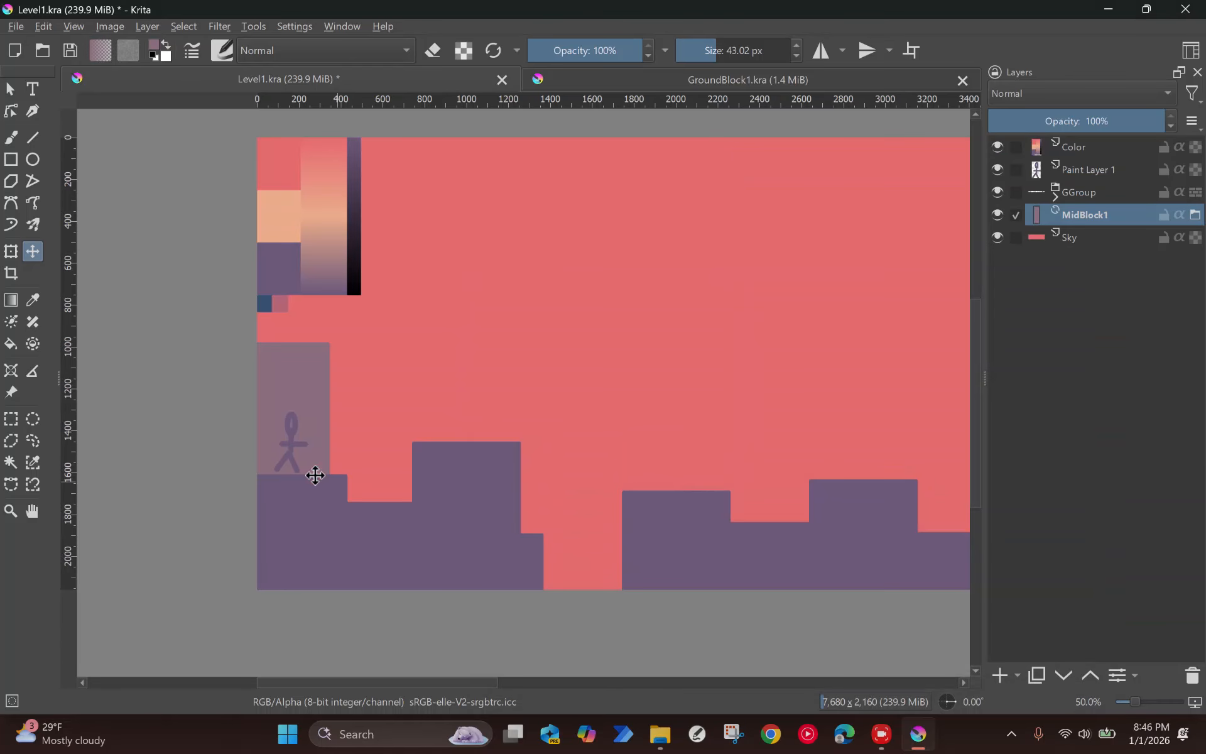
# Step: Duplicate MidBlock1 several times and stagger the copies at varied heights across roughly the first 2,400 px of the level
pyautogui.hotkey('ctrl', 'j')
pyautogui.moveTo(311, 372); pyautogui.dragTo(587, 435)
pyautogui.hotkey('ctrl', 'j')
pyautogui.hotkey('ctrl', 'j')
pyautogui.moveTo(601, 489); pyautogui.dragTo(797, 535)
# Step: Extend the midground skyline with more MidBlock1 copies at varied heights between about 2,850 and 3,800 px
pyautogui.hotkey('ctrl', 'j')
pyautogui.moveTo(568, 486); pyautogui.dragTo(882, 517)
pyautogui.scroll(-2, 743, 462)
pyautogui.moveTo(743, 462); pyautogui.dragTo(686, 431)
pyautogui.hotkey('ctrl', 'j')
pyautogui.hotkey('ctrl', 'j')
pyautogui.moveTo(582, 466); pyautogui.dragTo(746, 461)
pyautogui.hotkey('ctrl', 'j')
pyautogui.moveTo(629, 452); pyautogui.dragTo(946, 443)
pyautogui.hotkey('ctrl', 'j')
pyautogui.moveTo(660, 444); pyautogui.dragTo(1026, 494)
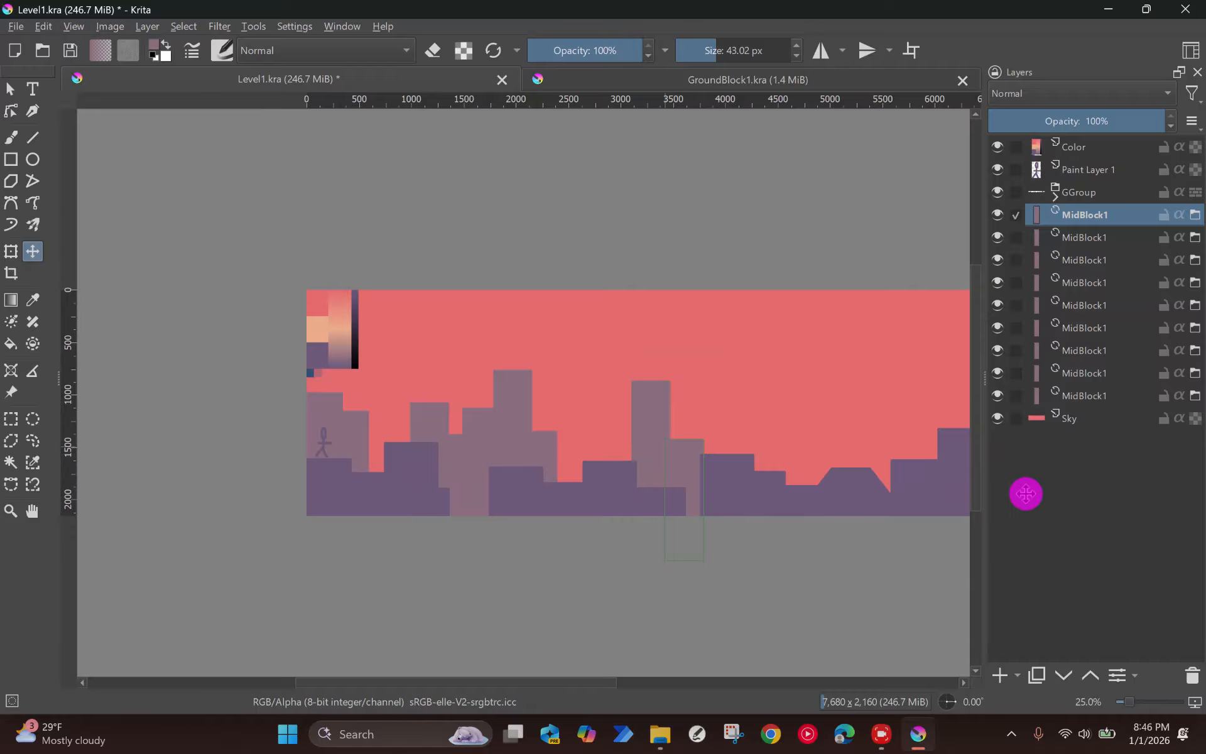
pyautogui.hotkey('ctrl', 'j')
pyautogui.moveTo(644, 503); pyautogui.dragTo(1002, 522)
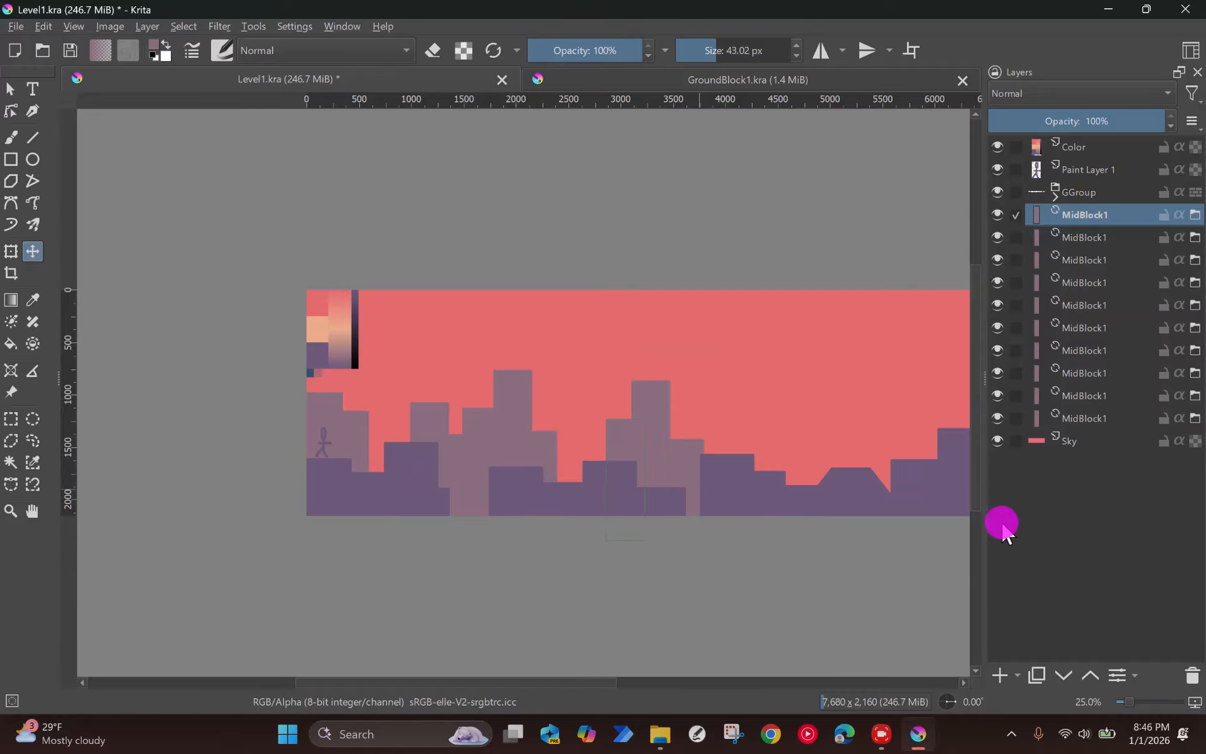
# Step: Place further MidBlock1 copies as two tall towers and lower blocks between about 4,350 and 5,550 px
pyautogui.moveTo(861, 492); pyautogui.dragTo(640, 482)
pyautogui.hotkey('ctrl', 'j')
pyautogui.moveTo(818, 500); pyautogui.dragTo(993, 520)
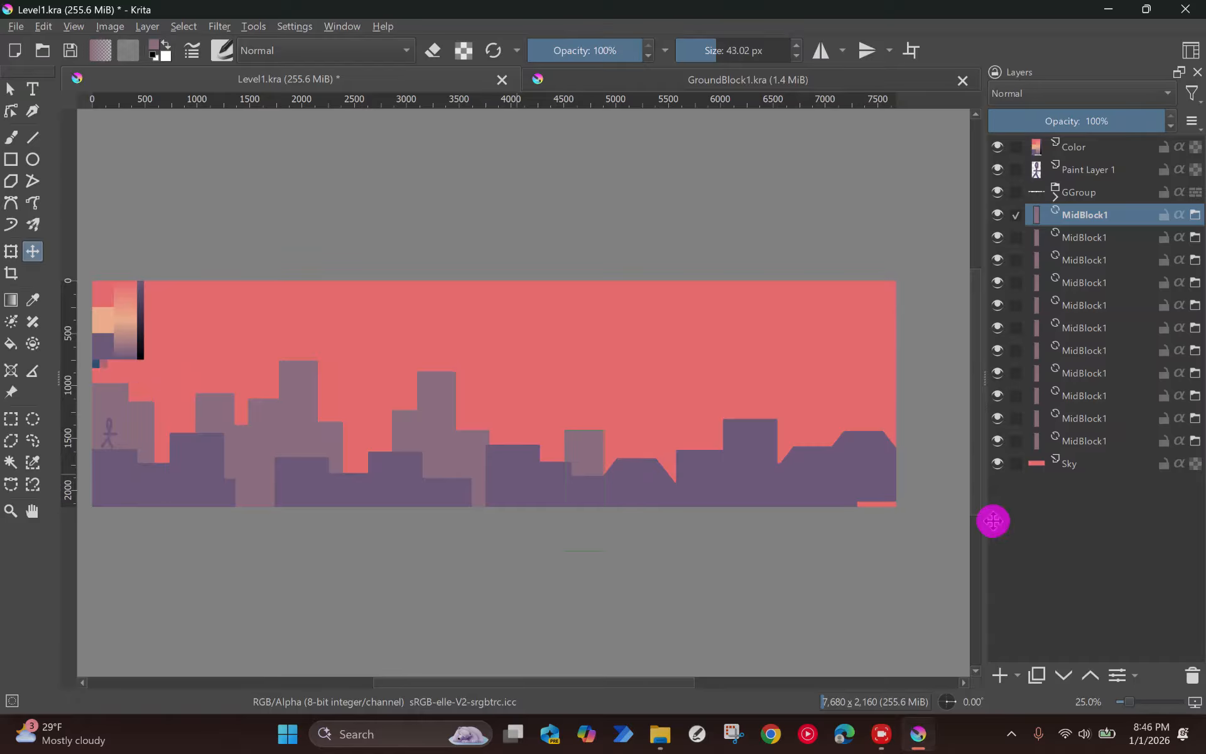
pyautogui.hotkey('ctrl', 'j')
pyautogui.moveTo(896, 512); pyautogui.dragTo(1140, 468)
pyautogui.hotkey('ctrl', 'j')
pyautogui.moveTo(624, 412); pyautogui.dragTo(1164, 456)
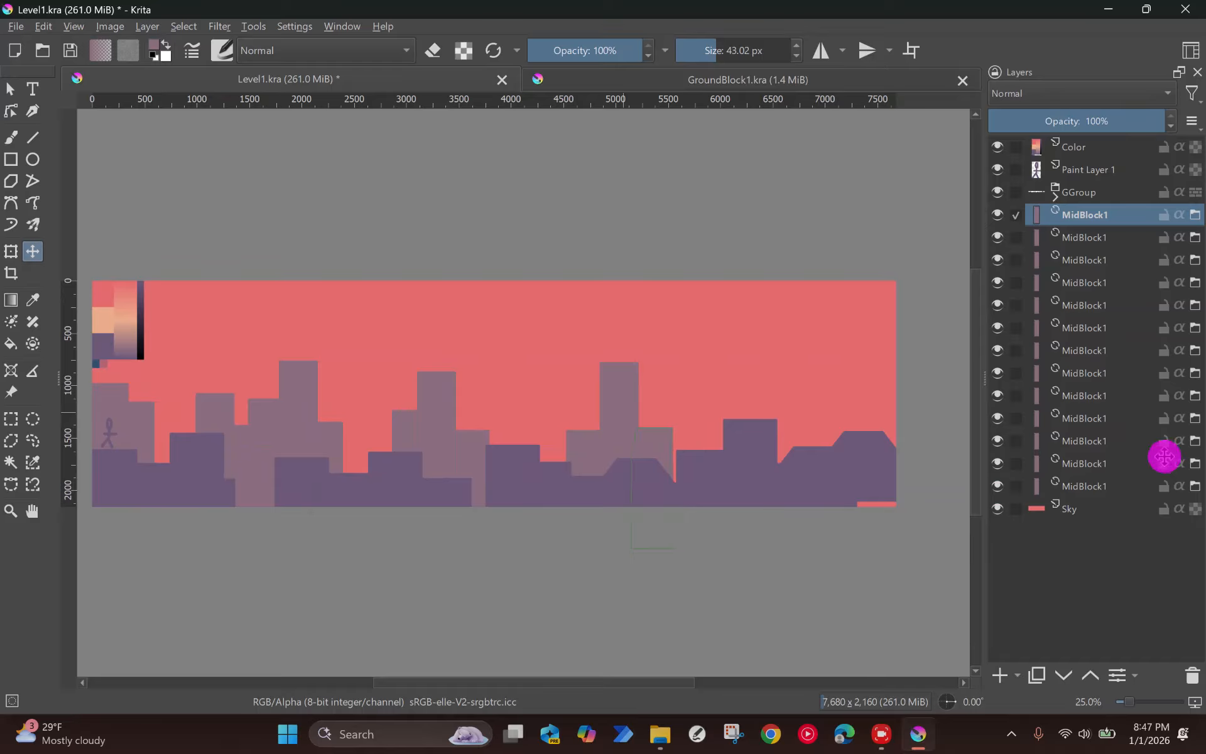
pyautogui.hotkey('ctrl', 'j')
pyautogui.moveTo(788, 484); pyautogui.dragTo(1099, 491)
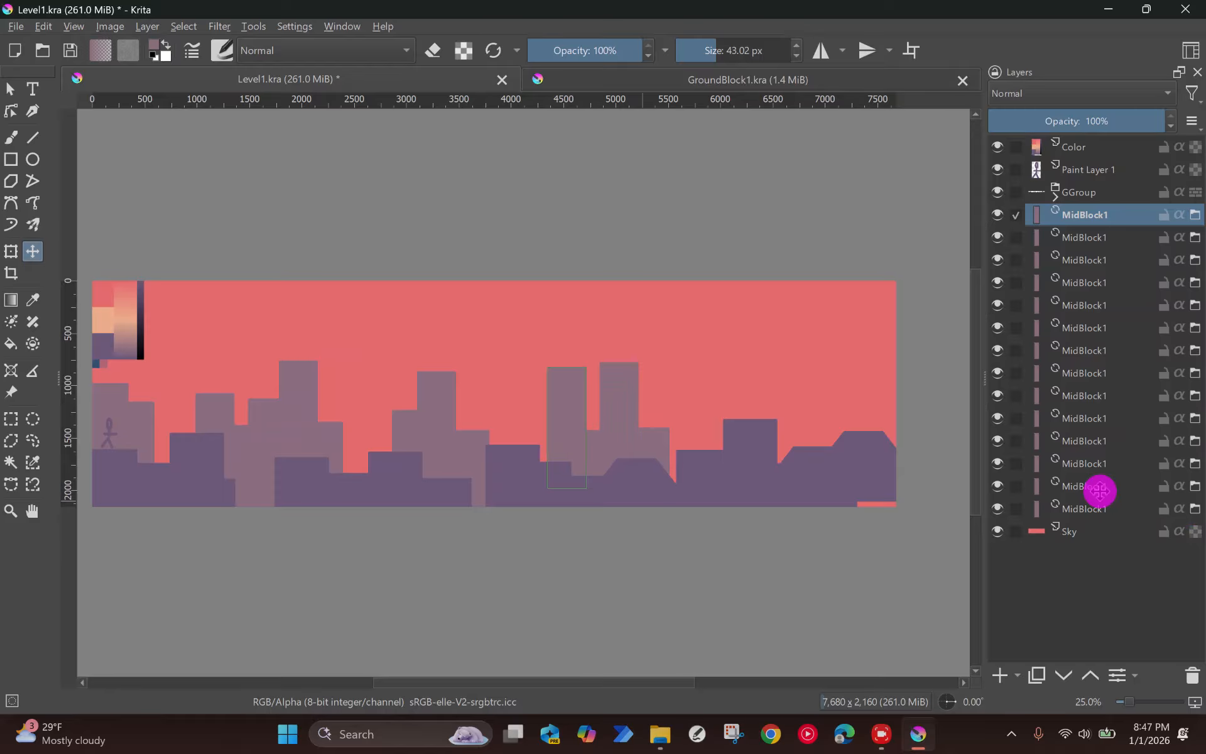
# Step: Fill the rest of the level with MidBlock1 copies at varied heights from about 5,750 px to the canvas's right edge
pyautogui.hotkey('ctrl', 'j')
pyautogui.moveTo(587, 463); pyautogui.dragTo(1193, 493)
pyautogui.hotkey('ctrl', 'j')
pyautogui.moveTo(758, 447); pyautogui.dragTo(1204, 420)
pyautogui.moveTo(471, 369); pyautogui.dragTo(657, 423)
pyautogui.hotkey('ctrl', 'j')
pyautogui.moveTo(848, 462); pyautogui.dragTo(1189, 450)
pyautogui.moveTo(432, 430); pyautogui.dragTo(913, 445)
pyautogui.hotkey('ctrl', 'j')
pyautogui.hotkey('ctrl', 'j')
pyautogui.hotkey('ctrl', 'j')
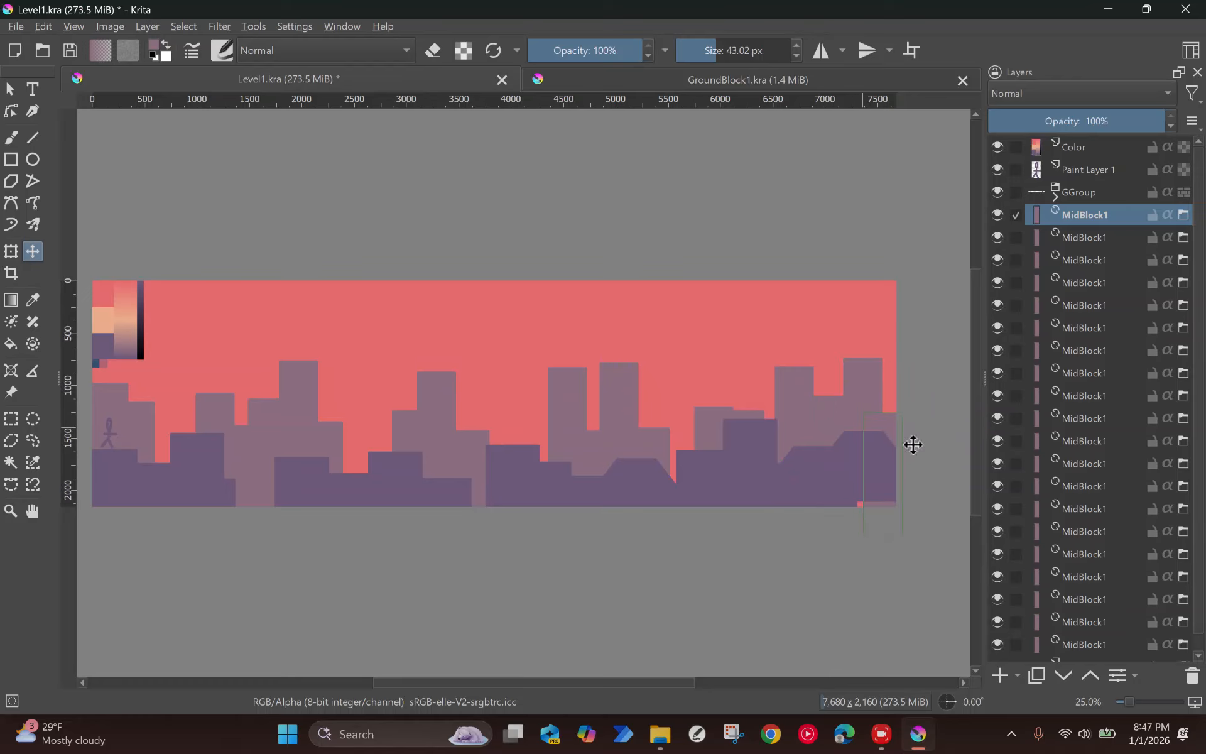
# Step: Select all the MidBlock1 layers and group them
pyautogui.click(1096, 403)
pyautogui.scroll(-2, 415, 425)
pyautogui.scroll(2, 414, 426)
pyautogui.moveTo(417, 425); pyautogui.dragTo(406, 370)
pyautogui.click(1094, 217)
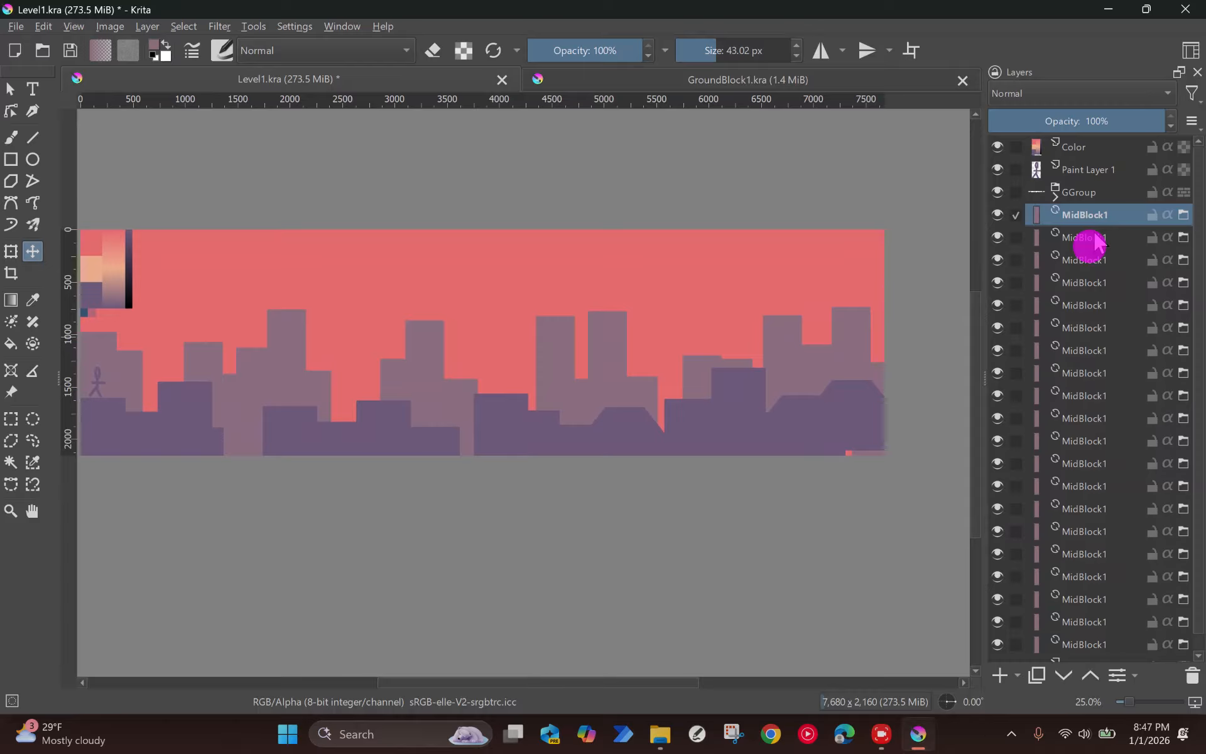
pyautogui.scroll(-2, 1091, 270)
pyautogui.keyDown('shift'); pyautogui.click(1089, 625); pyautogui.keyUp('shift')
pyautogui.hotkey('ctrl', 'g')
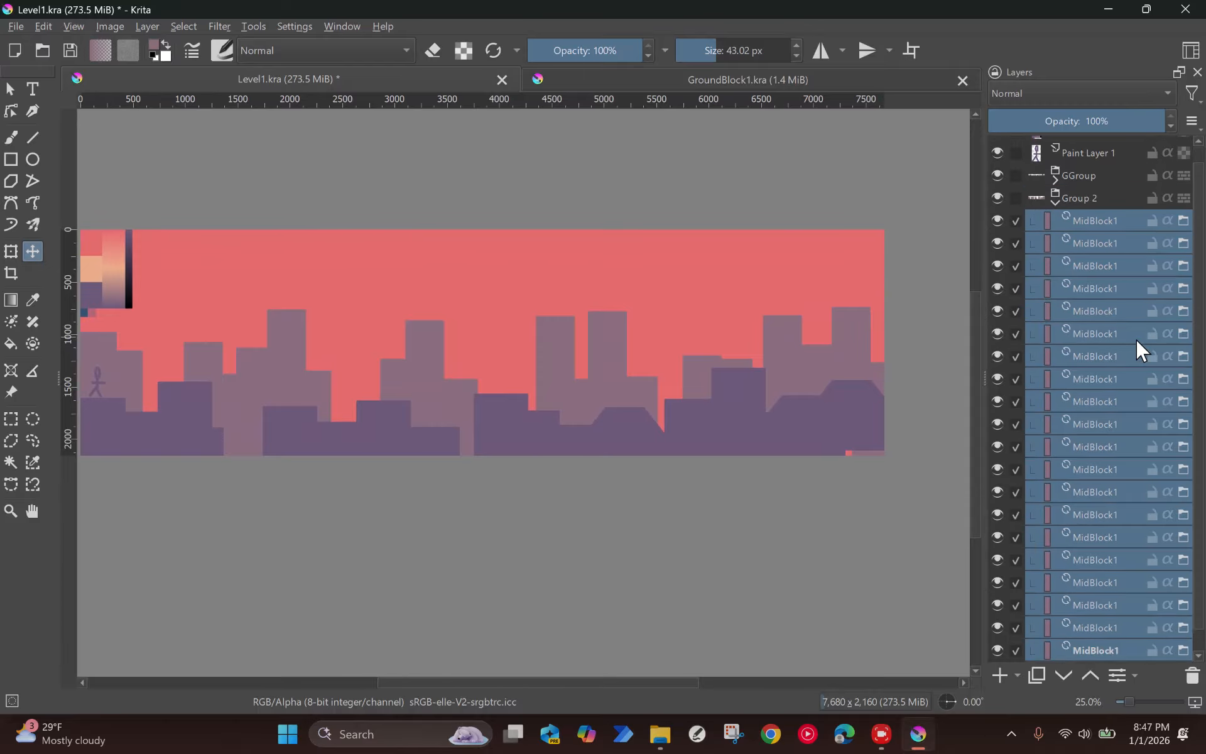
# Step: Collapse the new group of midground blocks and rename it as MGroup1
pyautogui.click(1056, 219)
pyautogui.click(1078, 215)
pyautogui.doubleClick(1080, 215)
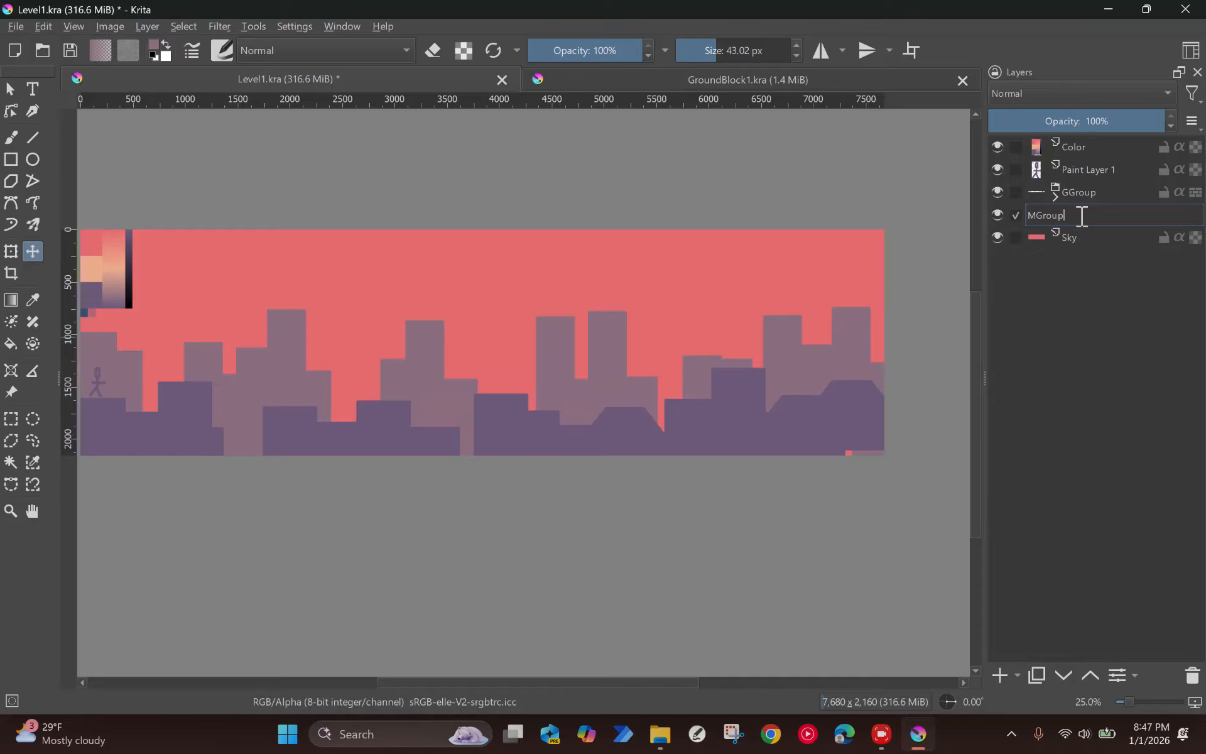
pyautogui.press('Return')
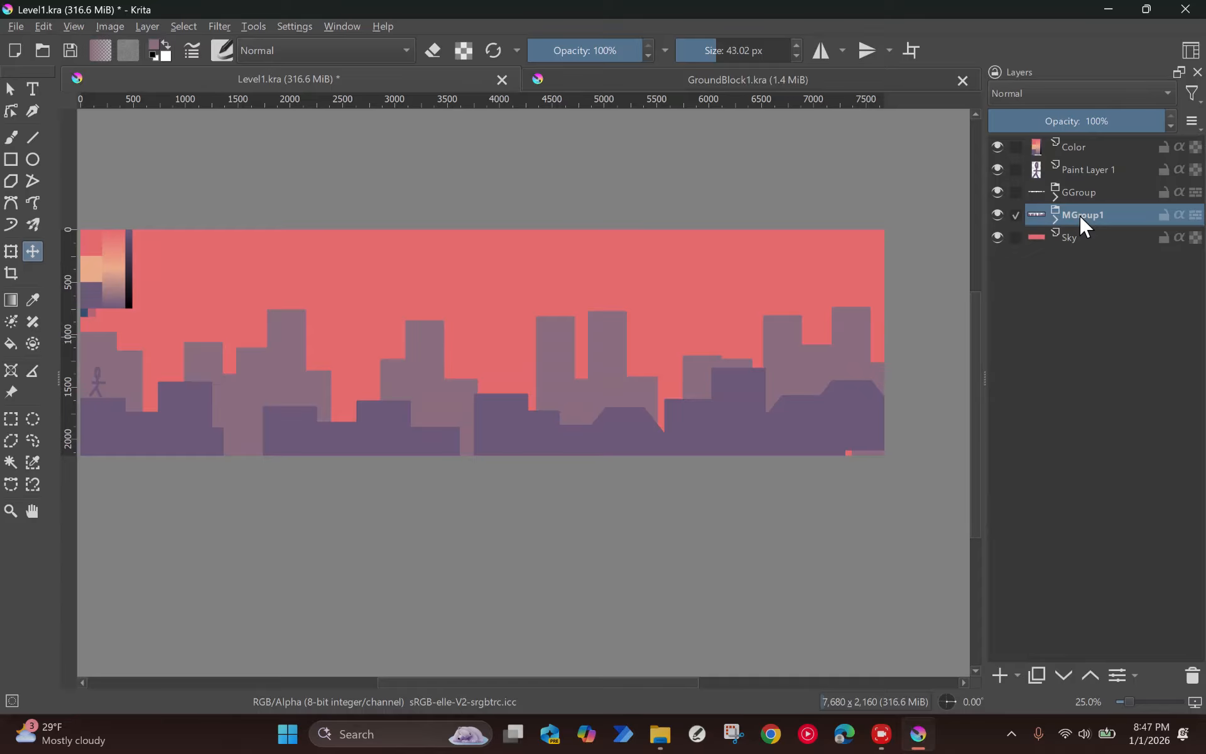
# Step: Add a new paint layer and place it between MGroup1 and the Sky layer
pyautogui.click(999, 674)
pyautogui.moveTo(1081, 217)
pyautogui.mouseDown()
pyautogui.moveTo(1078, 227)
pyautogui.moveTo(1115, 254)
pyautogui.moveTo(1088, 265)
pyautogui.mouseUp()
pyautogui.moveTo(442, 349)
pyautogui.mouseDown()
pyautogui.moveTo(468, 350)
pyautogui.moveTo(483, 308)
pyautogui.mouseUp()
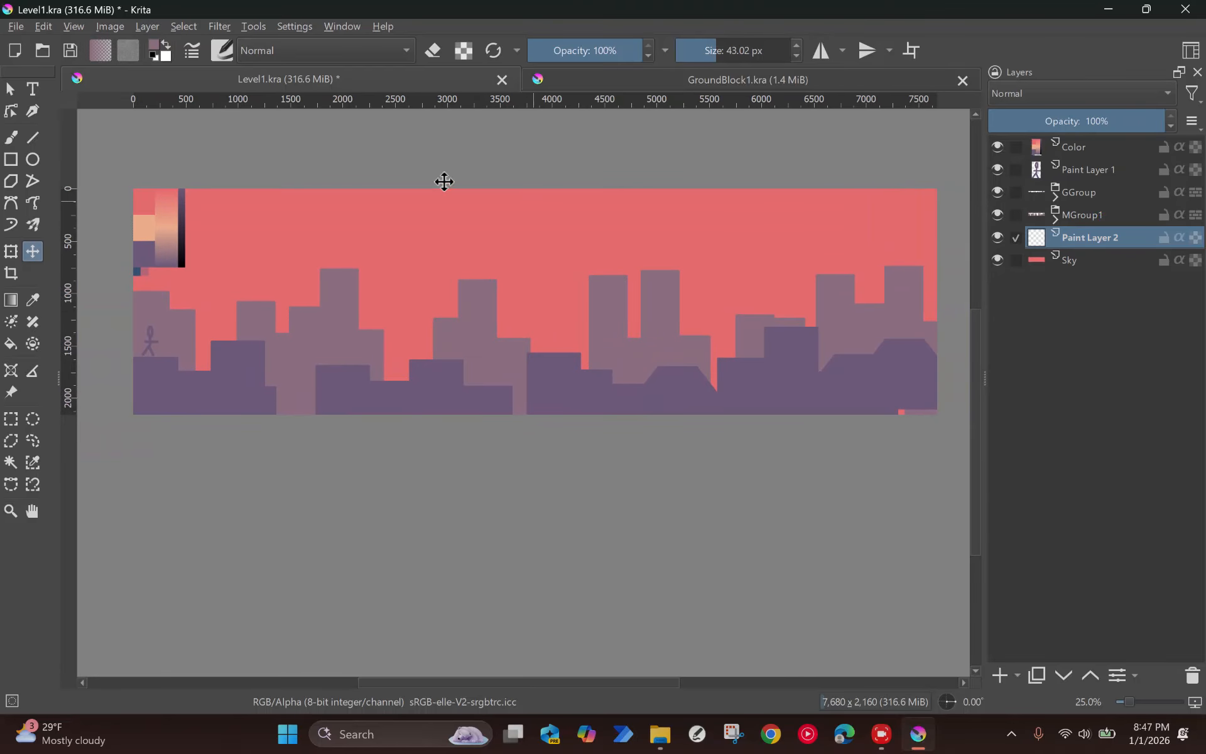
# Step: Select a tall rectangle about 306 by 1,560 px starting near 1,000 px across and reaching the canvas's bottom edge
pyautogui.scroll(1, 175, 297)
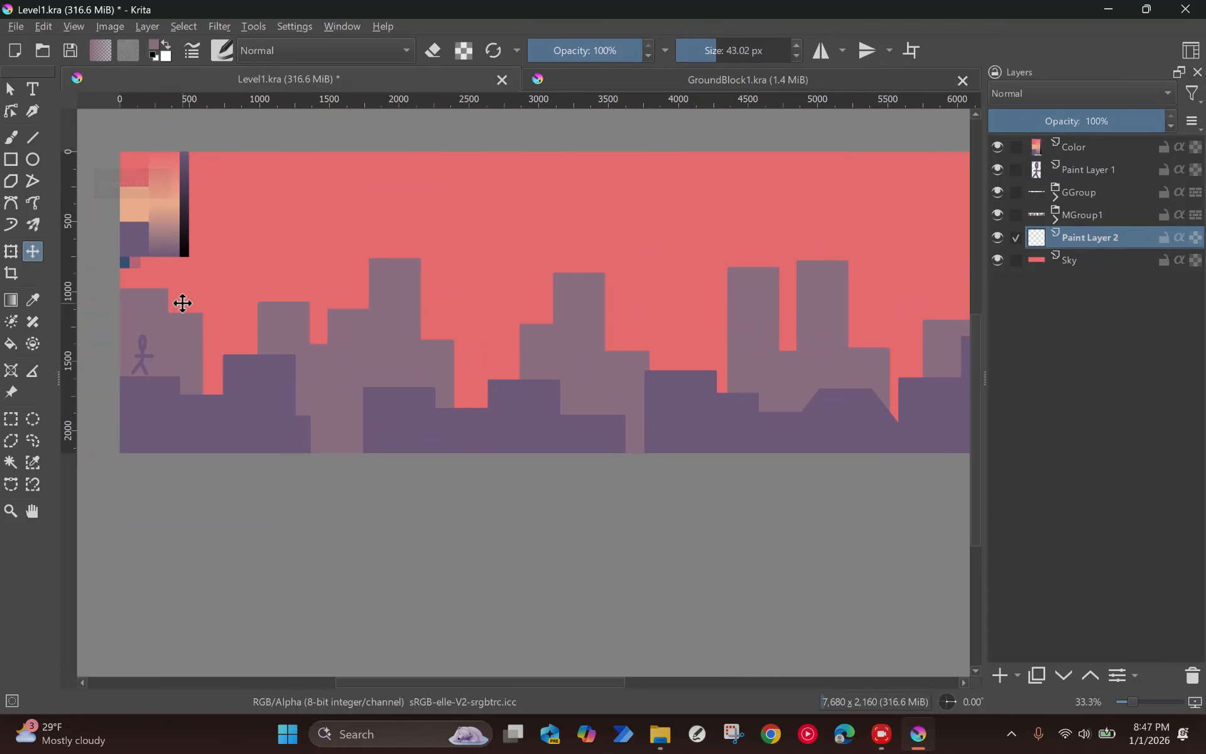
pyautogui.click(11, 418)
pyautogui.moveTo(256, 236); pyautogui.dragTo(300, 452)
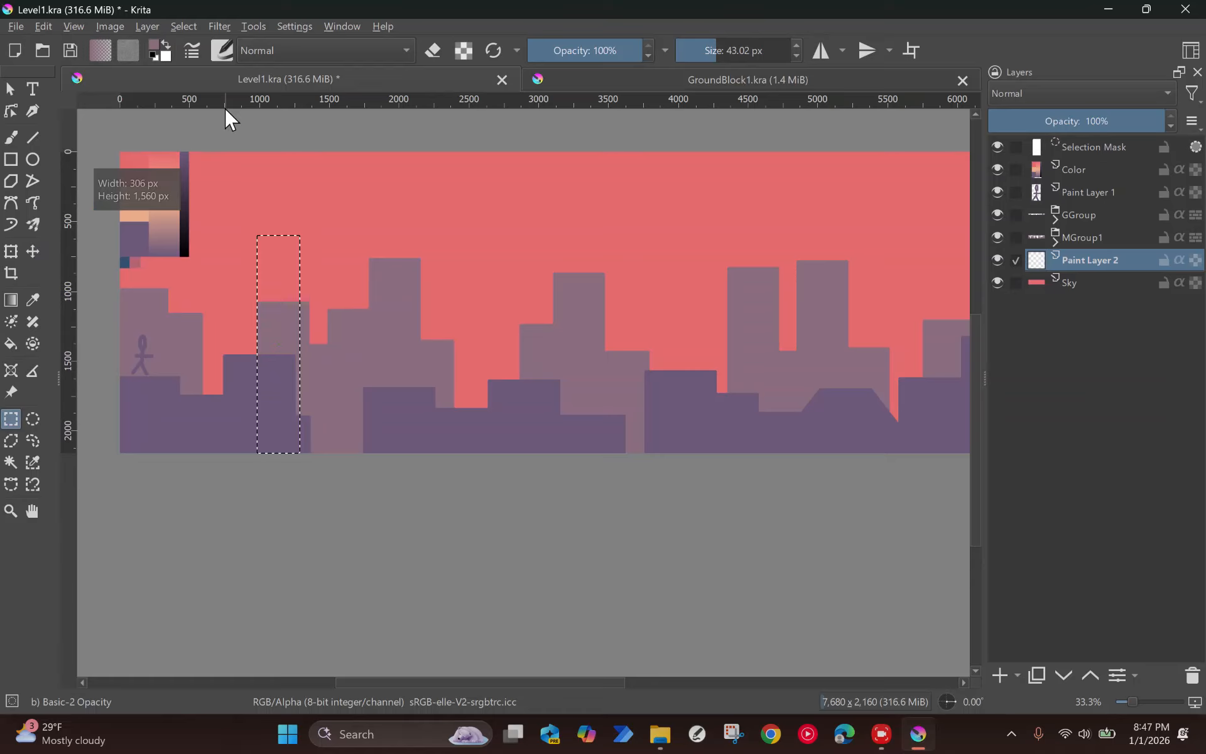
# Step: Sample a dusty pink-brown from the middle of the peach-to-purple gradient, fill the tall selection on Paint Layer 2, and deselect
pyautogui.scroll(1, 157, 253)
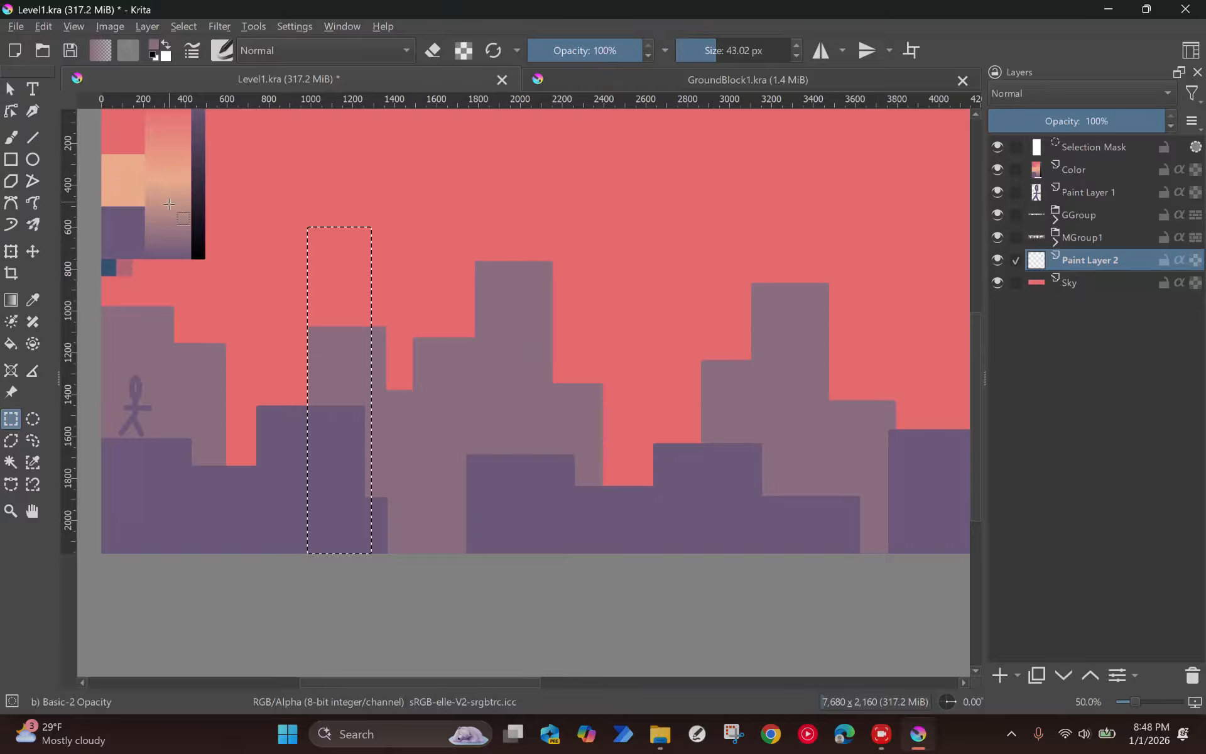
pyautogui.press('p')
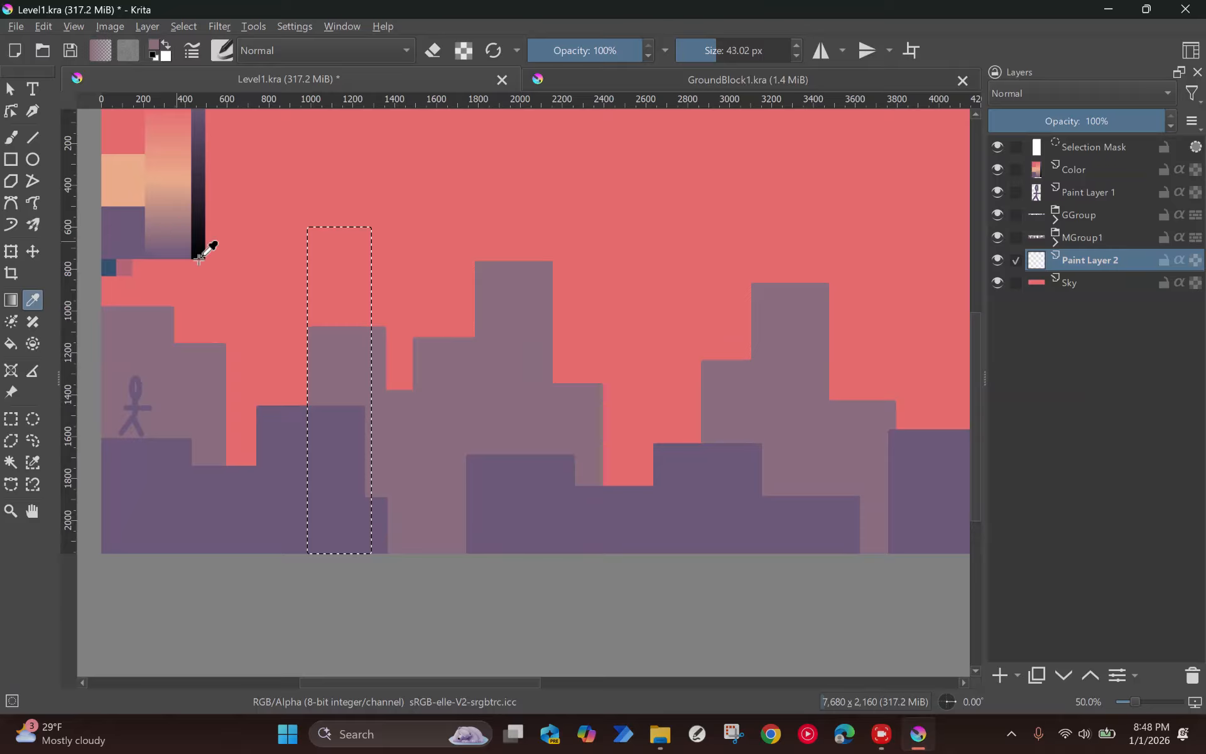
pyautogui.click(476, 366)
pyautogui.scroll(2, 160, 273)
pyautogui.moveTo(168, 174); pyautogui.dragTo(222, 233)
pyautogui.click(222, 222)
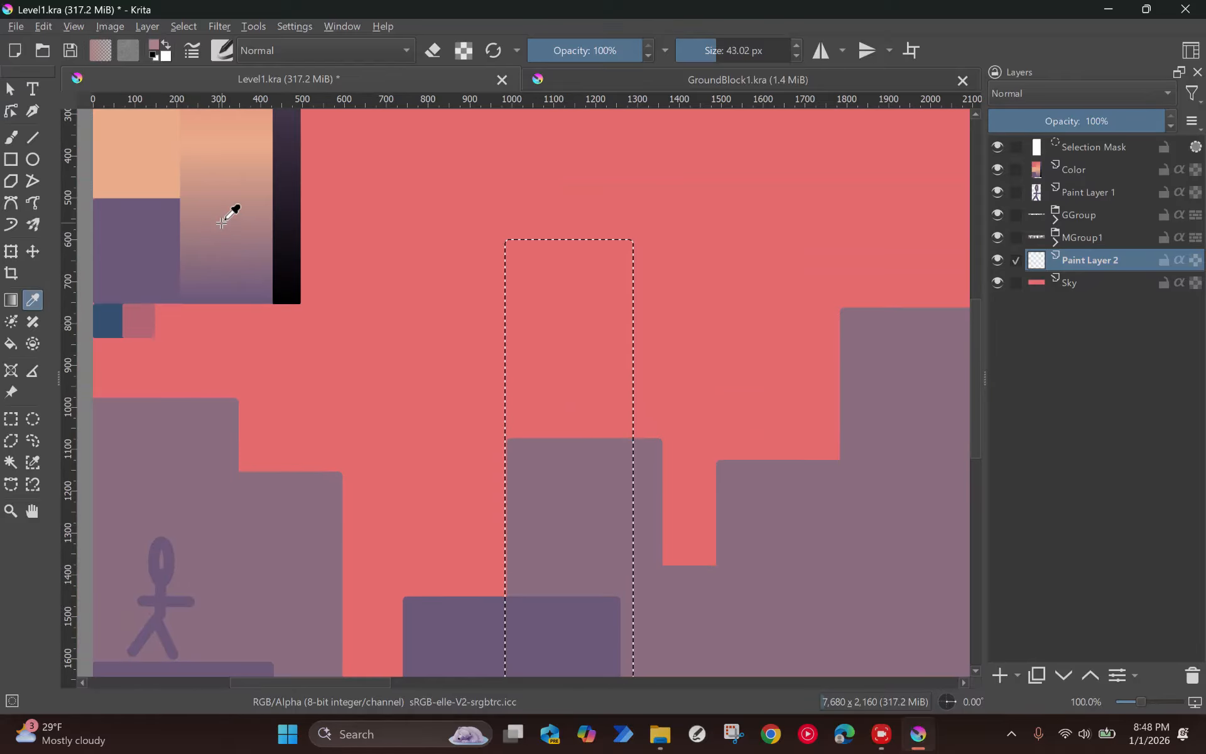
pyautogui.press('f')
pyautogui.click(530, 339)
pyautogui.scroll(-2, 529, 339)
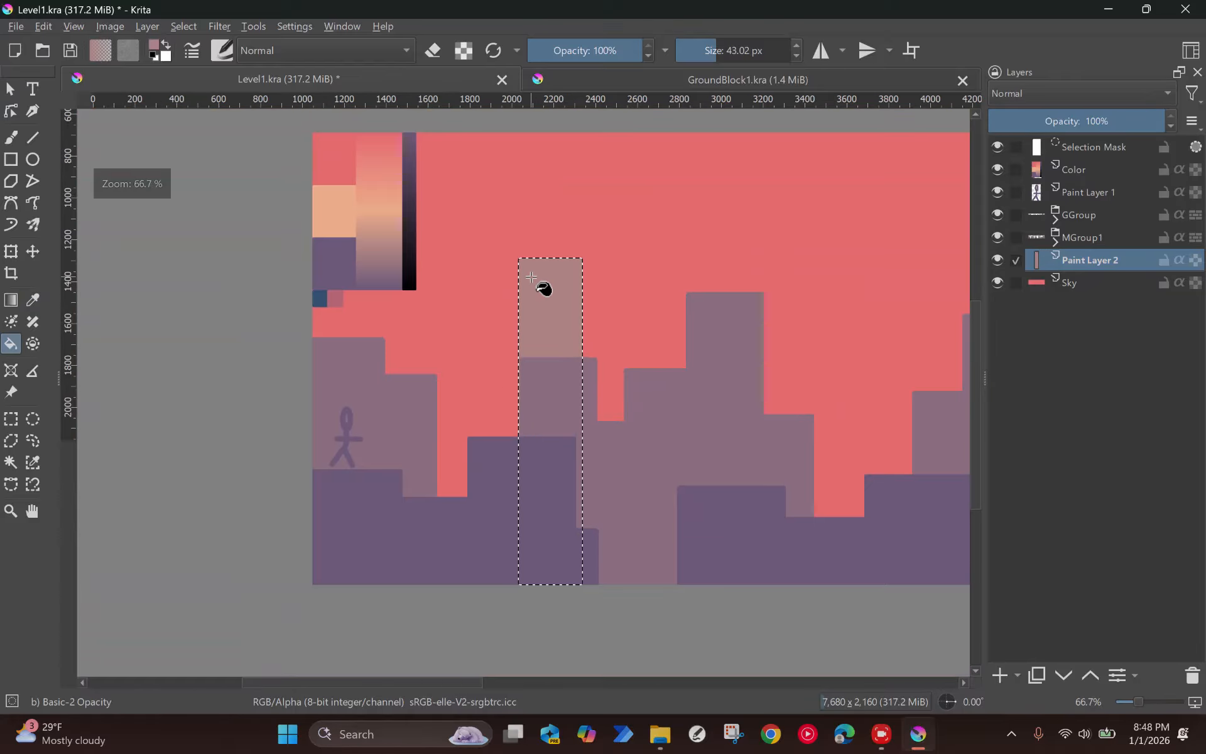
pyautogui.click(544, 283)
pyautogui.hotkey('ctrl', 'shift', 'a')
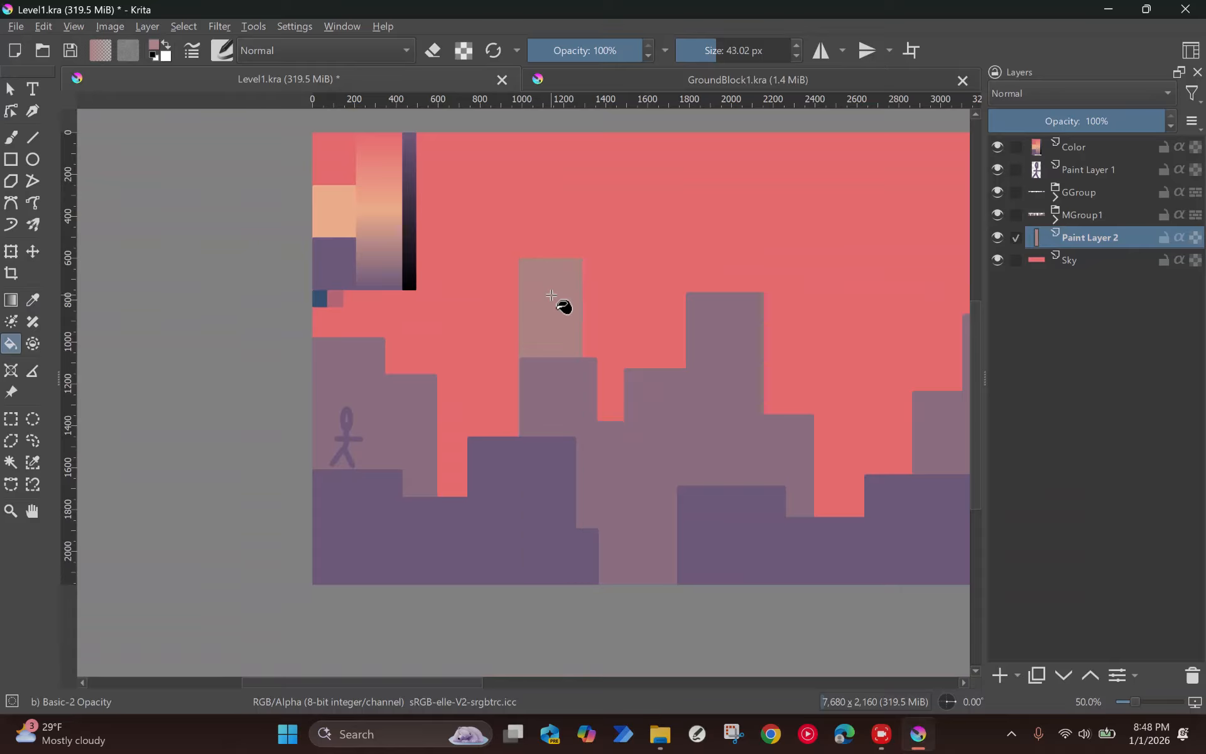
# Step: Move the new tall block to the canvas's left edge and hide the Color layer
pyautogui.press('t')
pyautogui.moveTo(565, 308)
pyautogui.mouseDown()
pyautogui.moveTo(477, 326)
pyautogui.moveTo(342, 312)
pyautogui.moveTo(377, 263)
pyautogui.mouseUp()
pyautogui.click(996, 146)
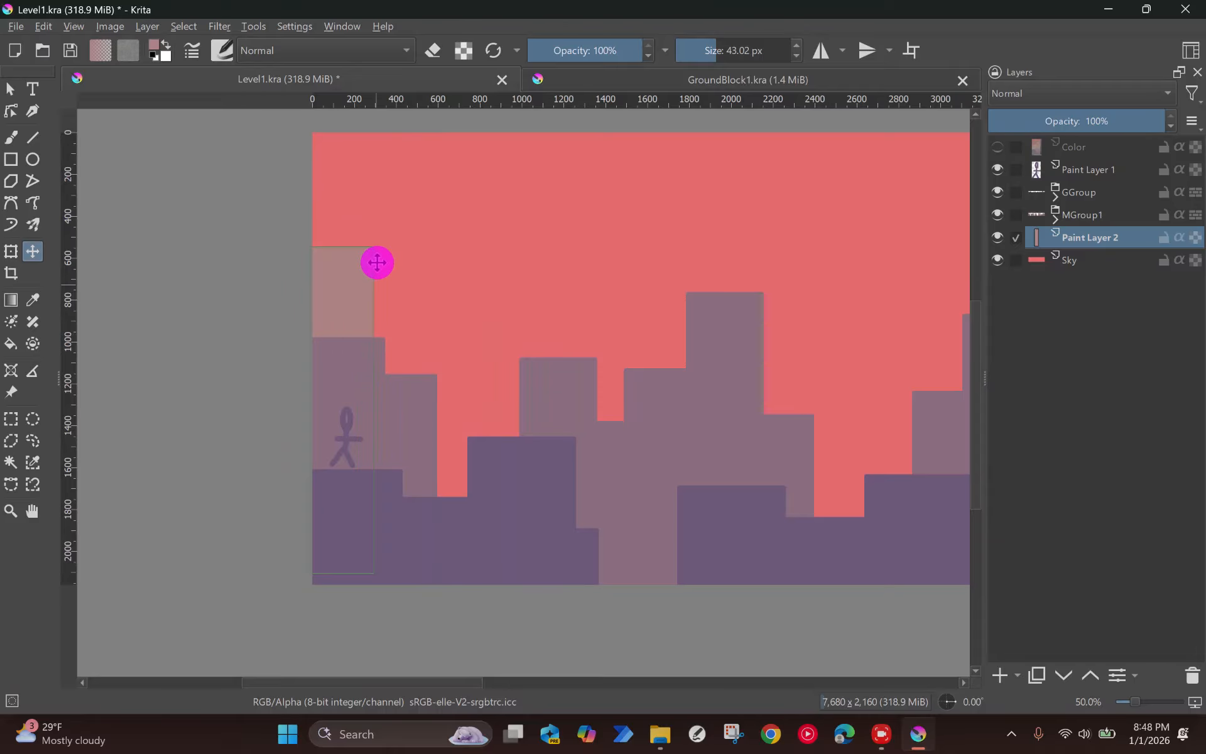
pyautogui.scroll(-1, 377, 263)
pyautogui.moveTo(521, 323); pyautogui.dragTo(418, 309)
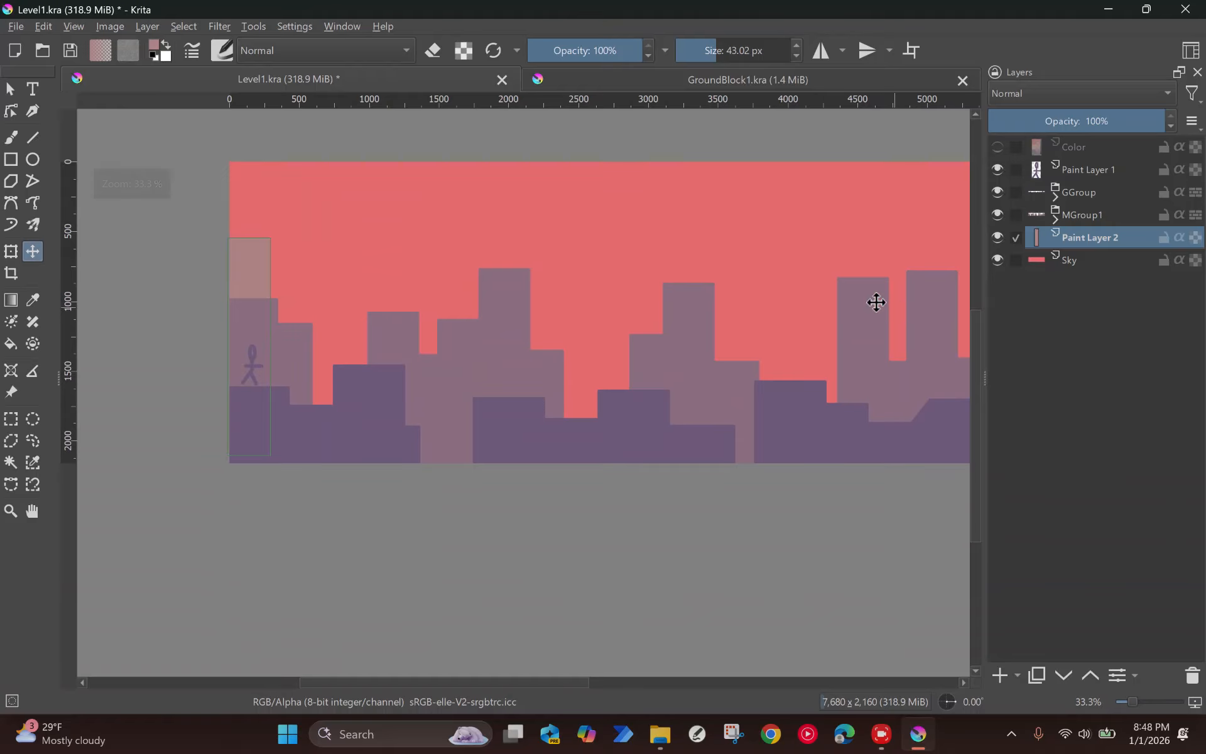
# Step: Rename Paint Layer 2 as M2Block1
pyautogui.doubleClick(1104, 241)
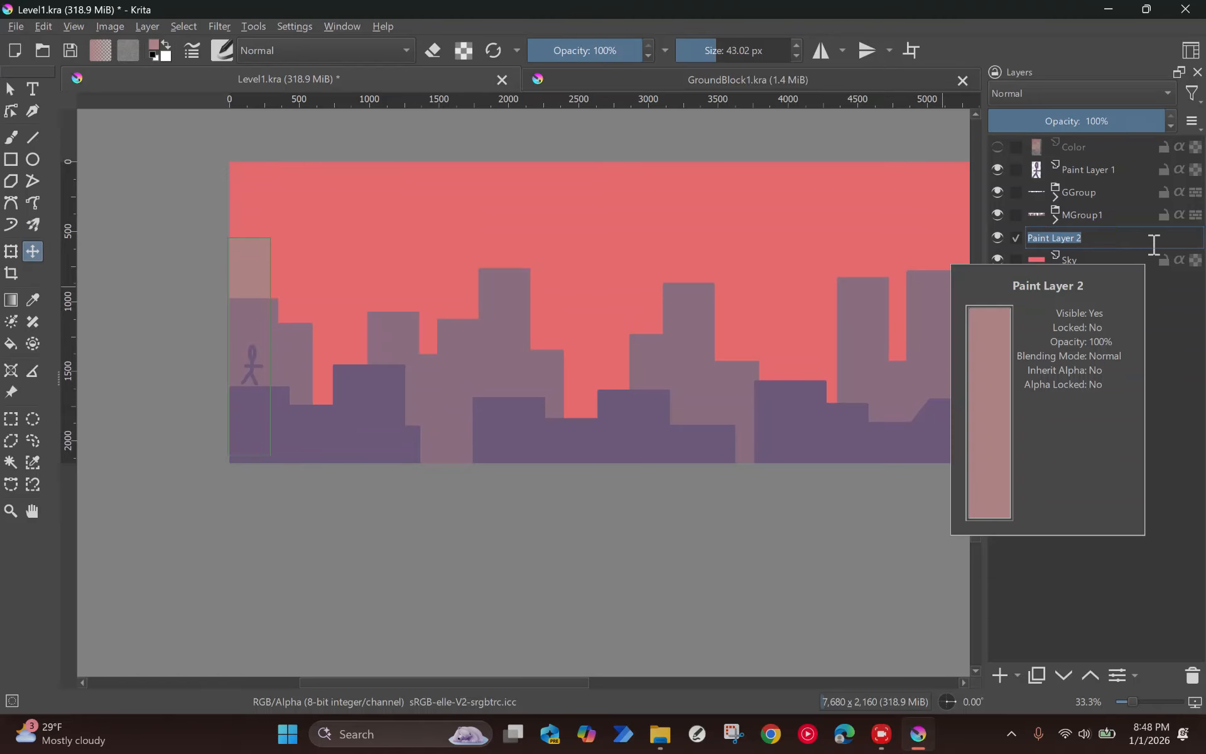
pyautogui.write('M2Block1')
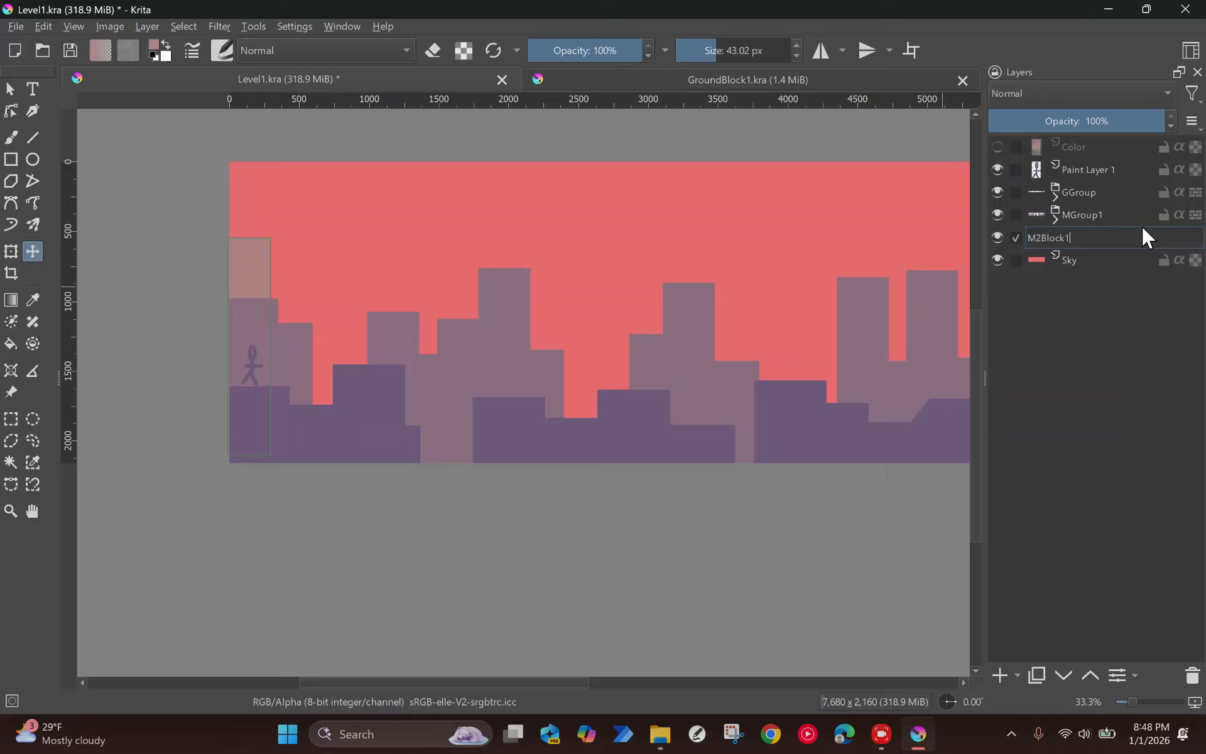
pyautogui.press('Return')
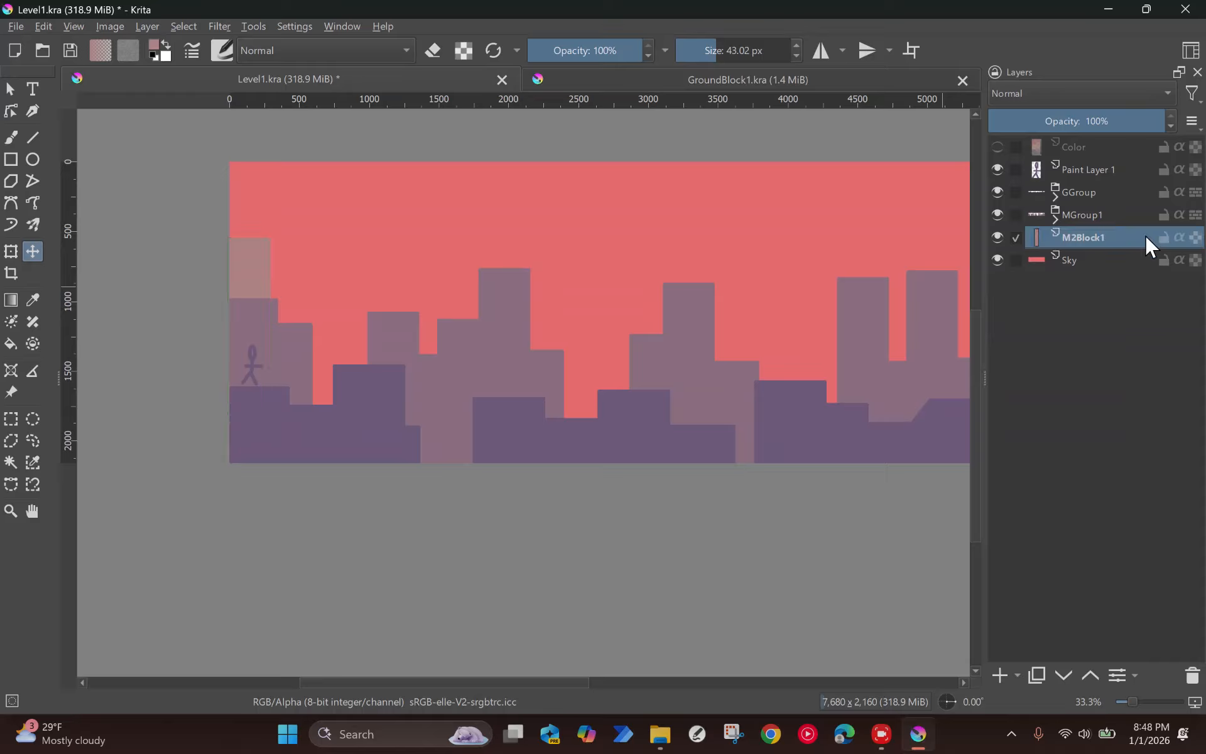
# Step: Convert the M2Block1 layer to a file layer saved as the Krita document M2Block1 in the Tutorial3 folder
pyautogui.rightClick(1082, 241)
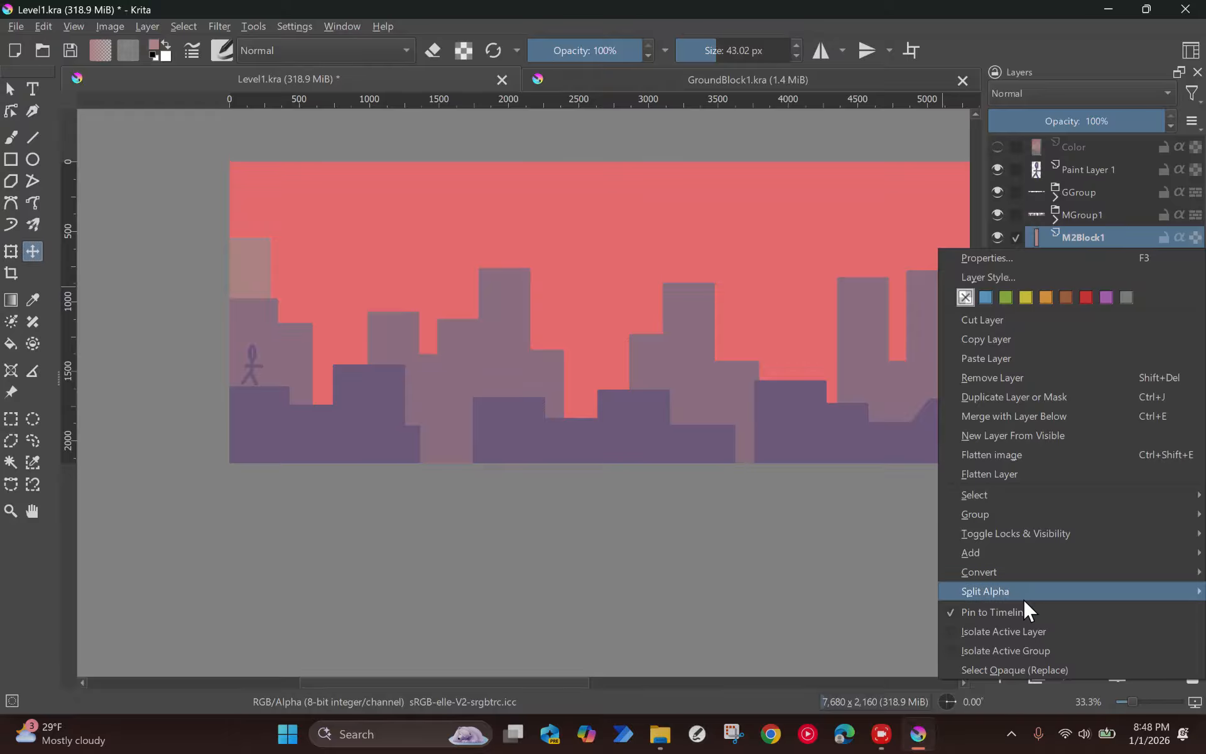
pyautogui.click(1012, 571)
pyautogui.click(808, 647)
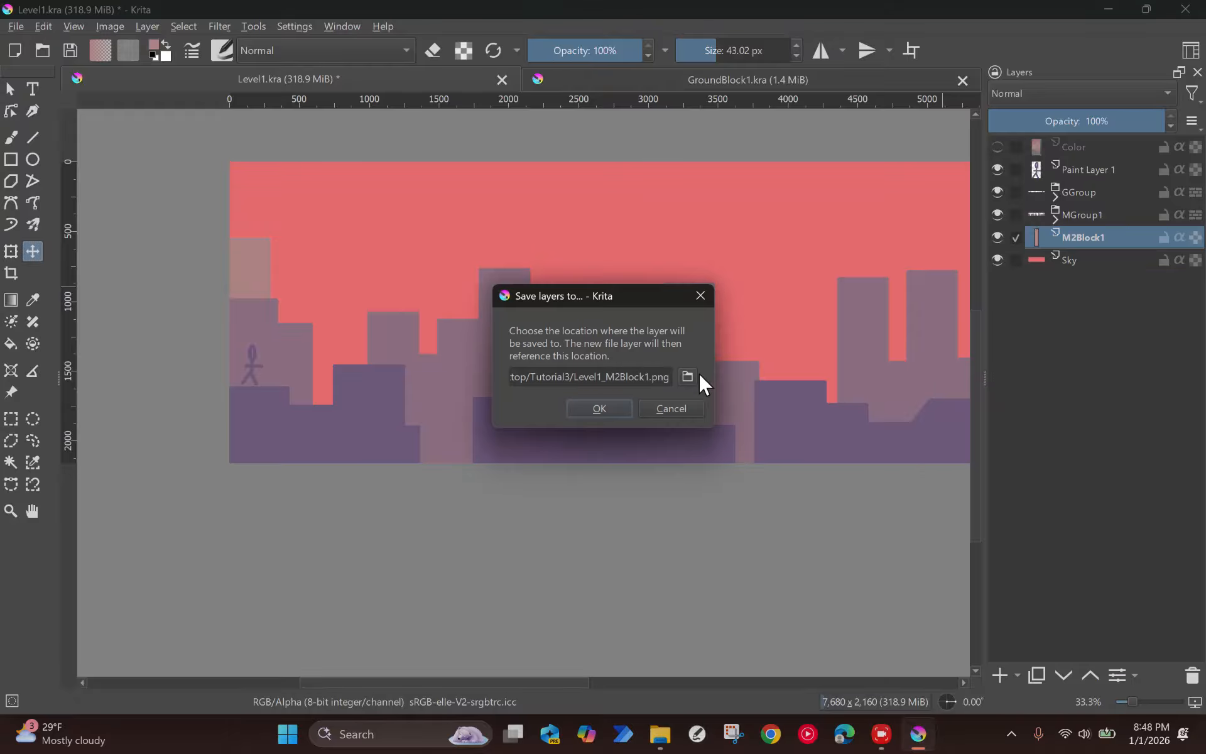
pyautogui.click(688, 375)
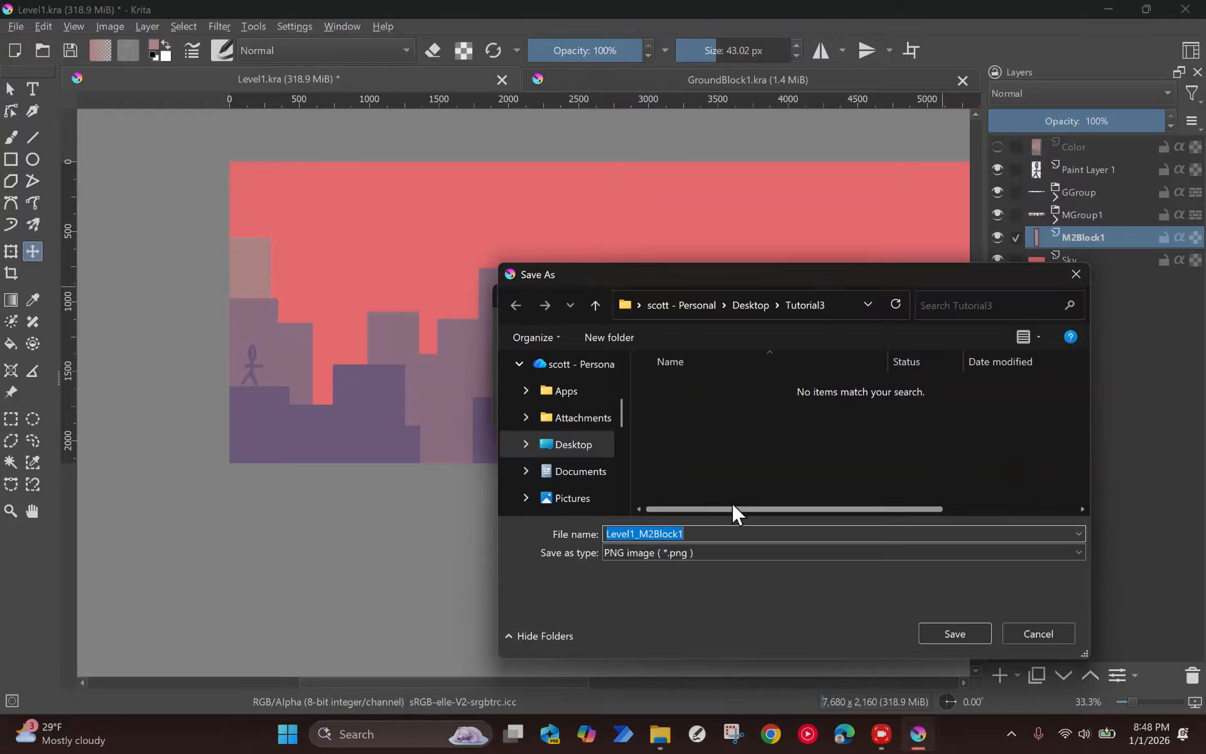
pyautogui.write('M2b')
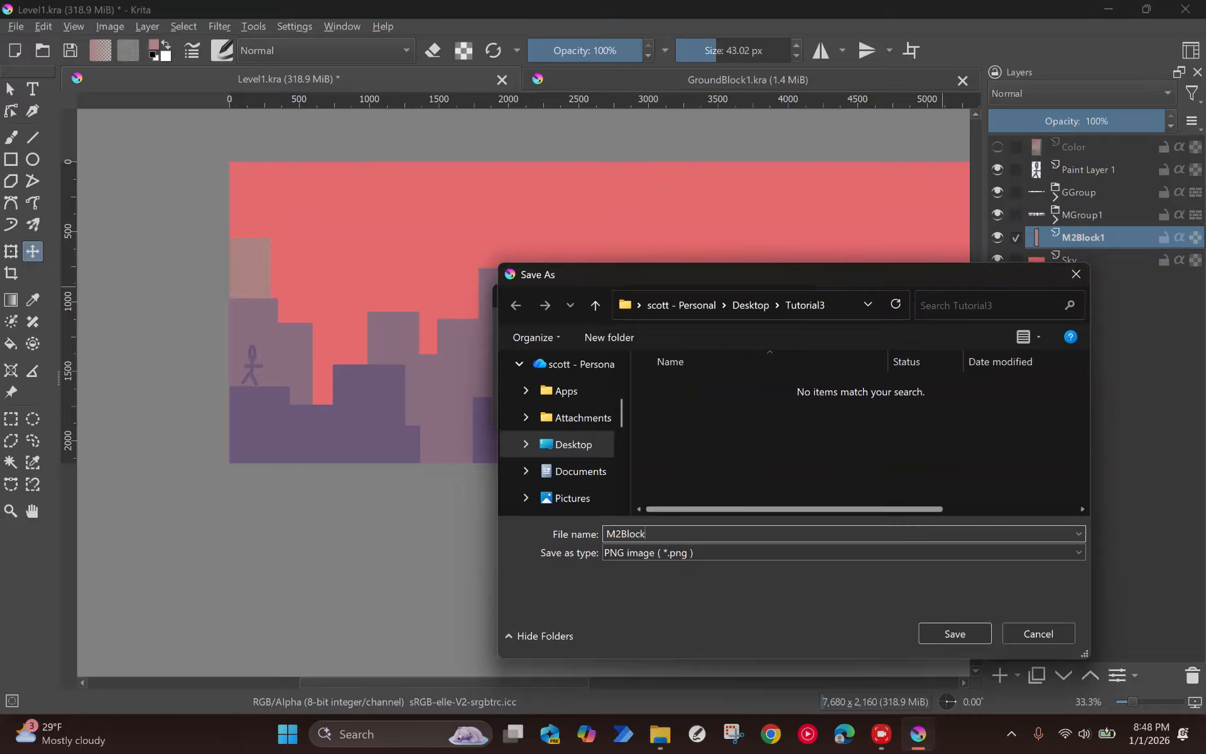
pyautogui.click(740, 555)
pyautogui.click(711, 163)
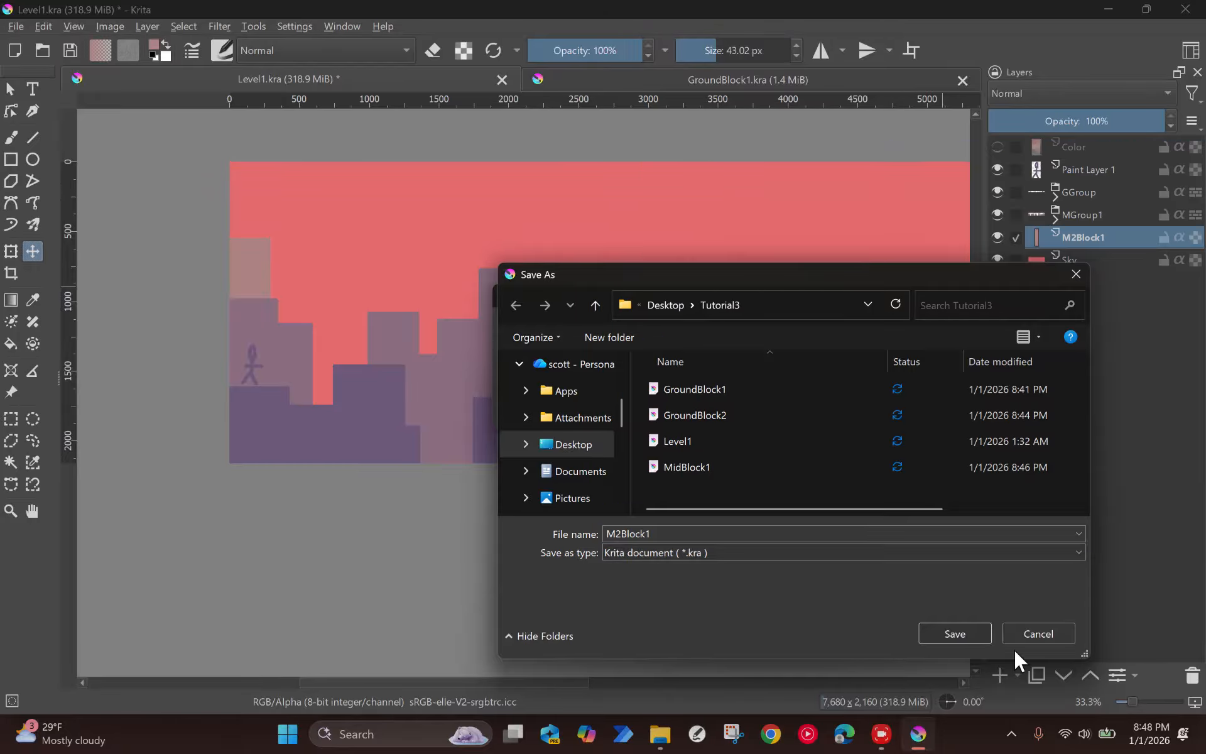
pyautogui.click(965, 635)
pyautogui.click(598, 409)
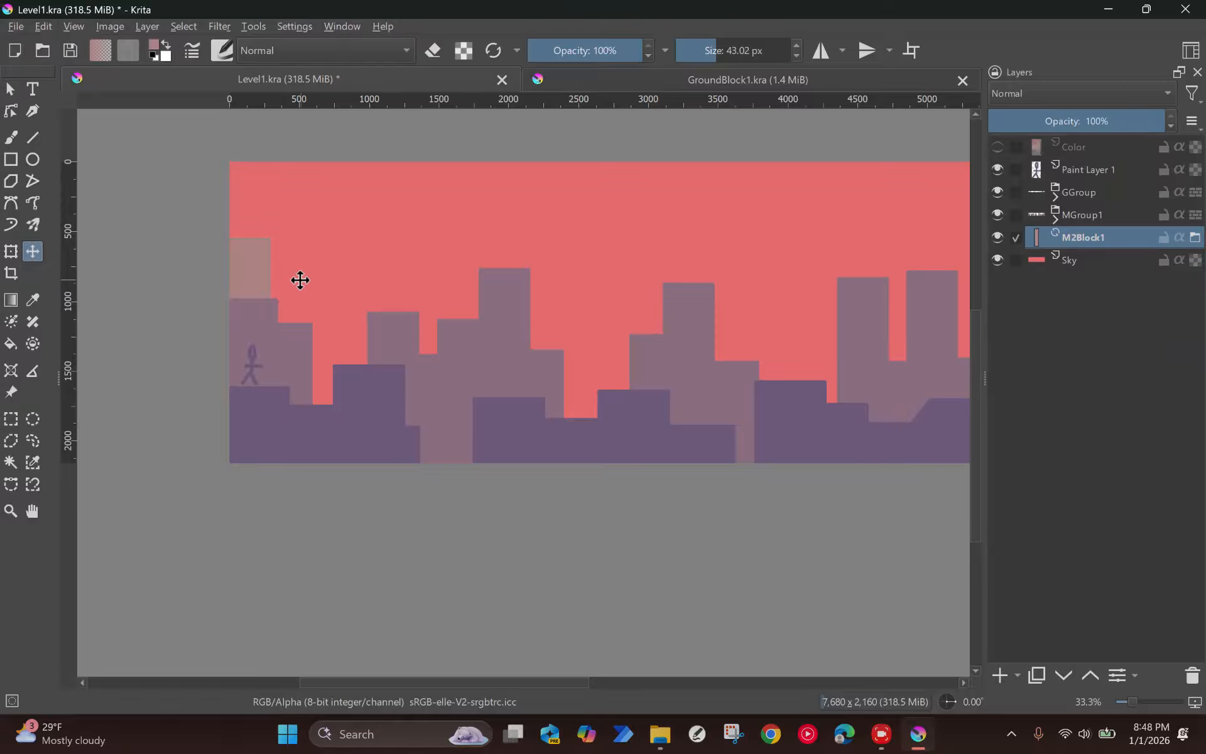
# Step: Duplicate the M2Block1 file layer five times and spread the copies rightward at varying heights as a distant skyline
pyautogui.hotkey('ctrl', 'j')
pyautogui.moveTo(293, 280); pyautogui.dragTo(591, 261)
pyautogui.hotkey('ctrl', 'j')
pyautogui.hotkey('ctrl', 'j')
pyautogui.hotkey('ctrl', 'j')
pyautogui.hotkey('ctrl', 'j')
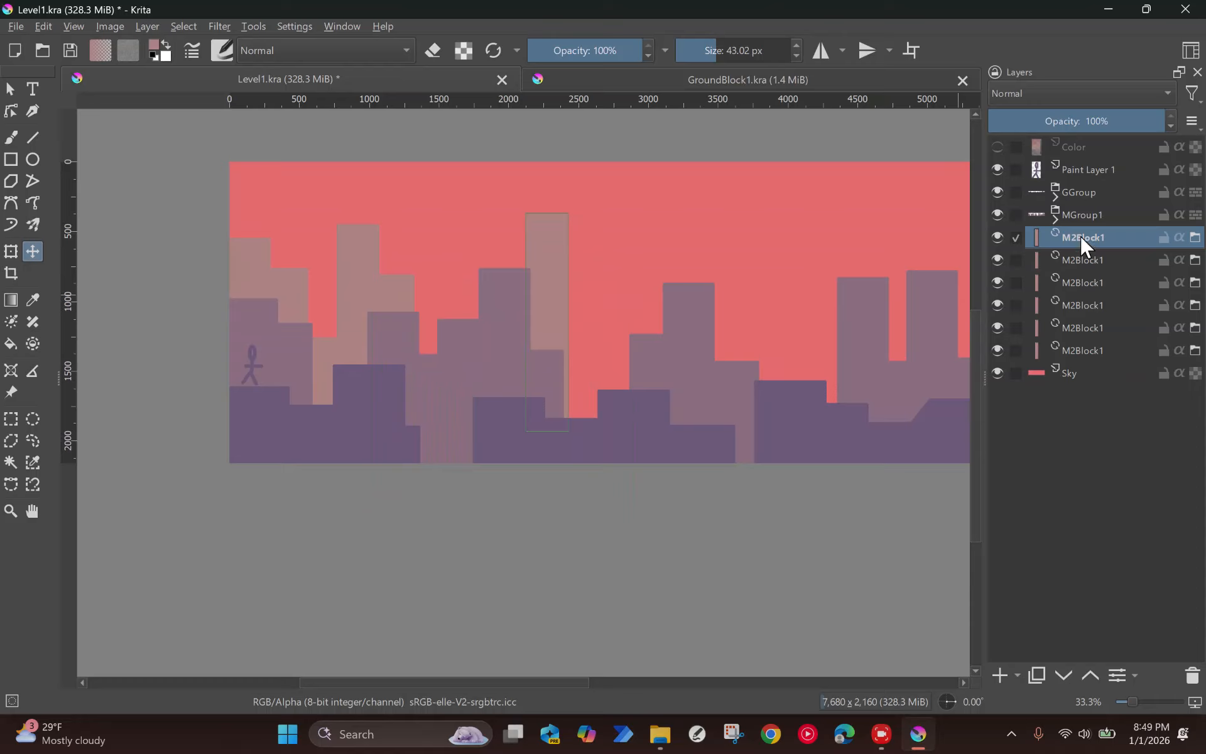
# Step: Delete the three rightmost M2Block1 copies, leaving the three blocks nearest the canvas's left edge
pyautogui.click(1191, 675)
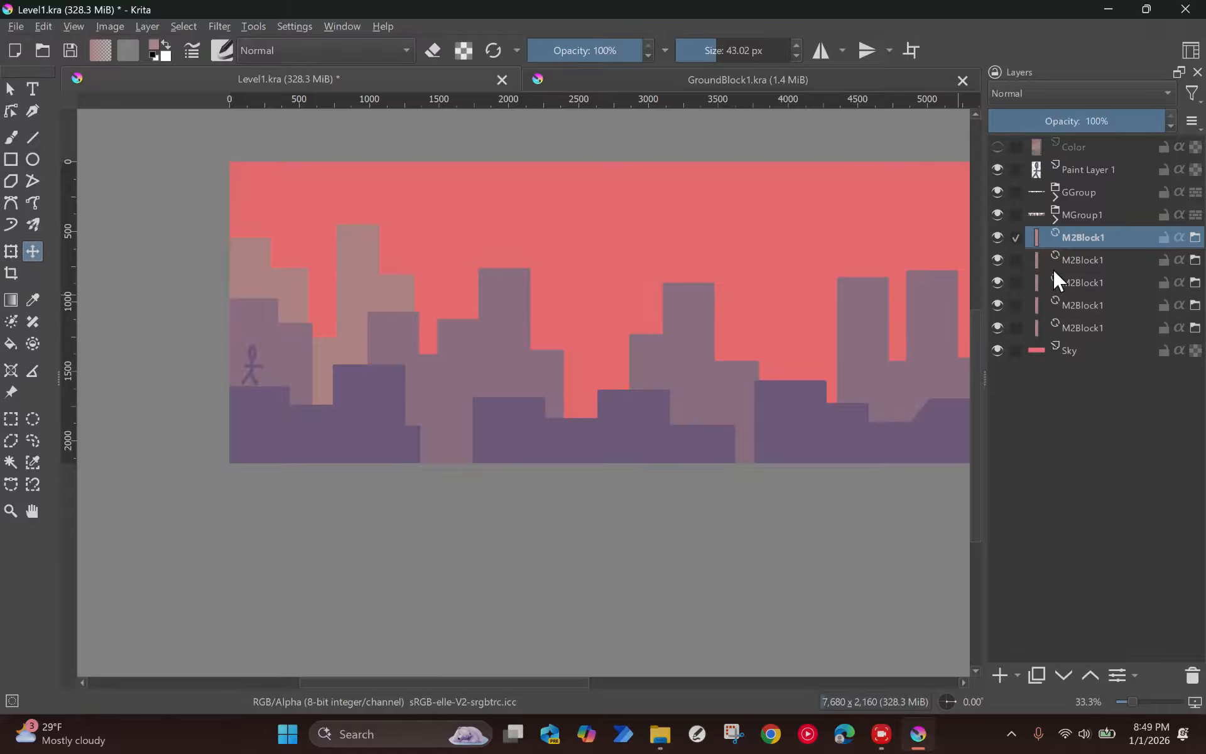
pyautogui.click(1192, 675)
pyautogui.click(1192, 675)
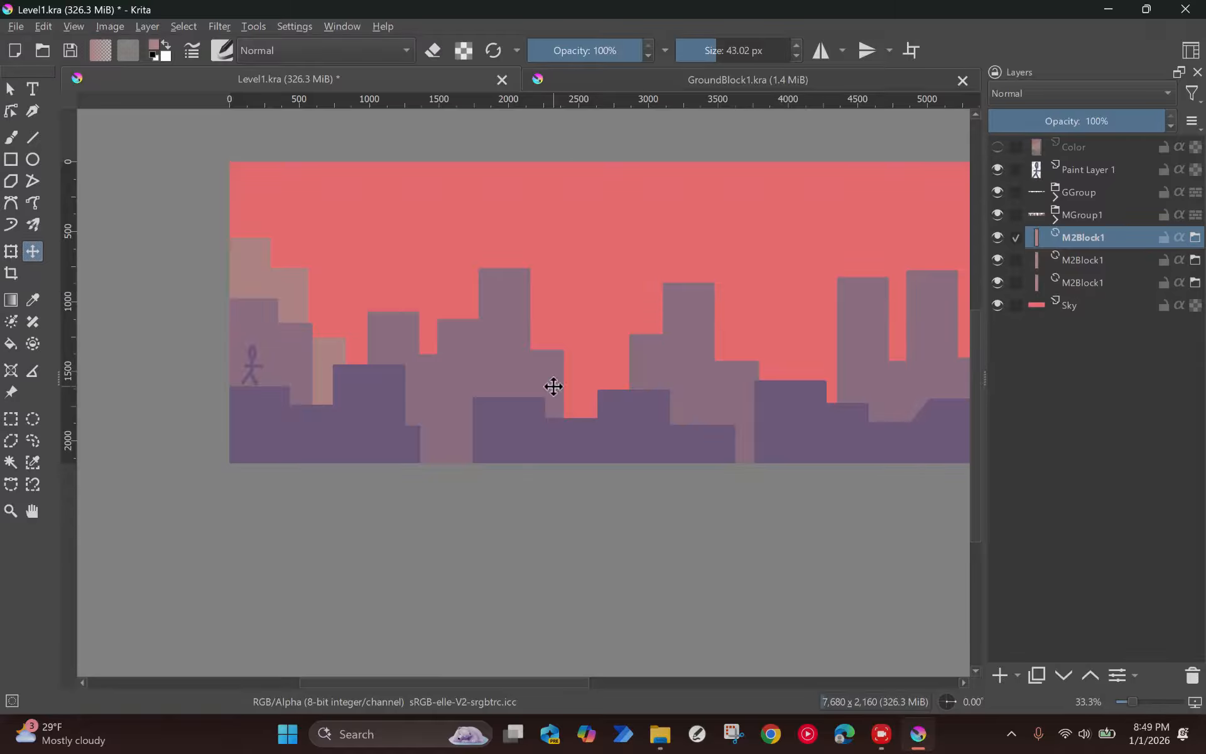
# Step: Rearrange the three M2Block1 blocks into a stepped tower from about 650 to 1,340 px across, with the tallest in the middle
pyautogui.click(256, 256)
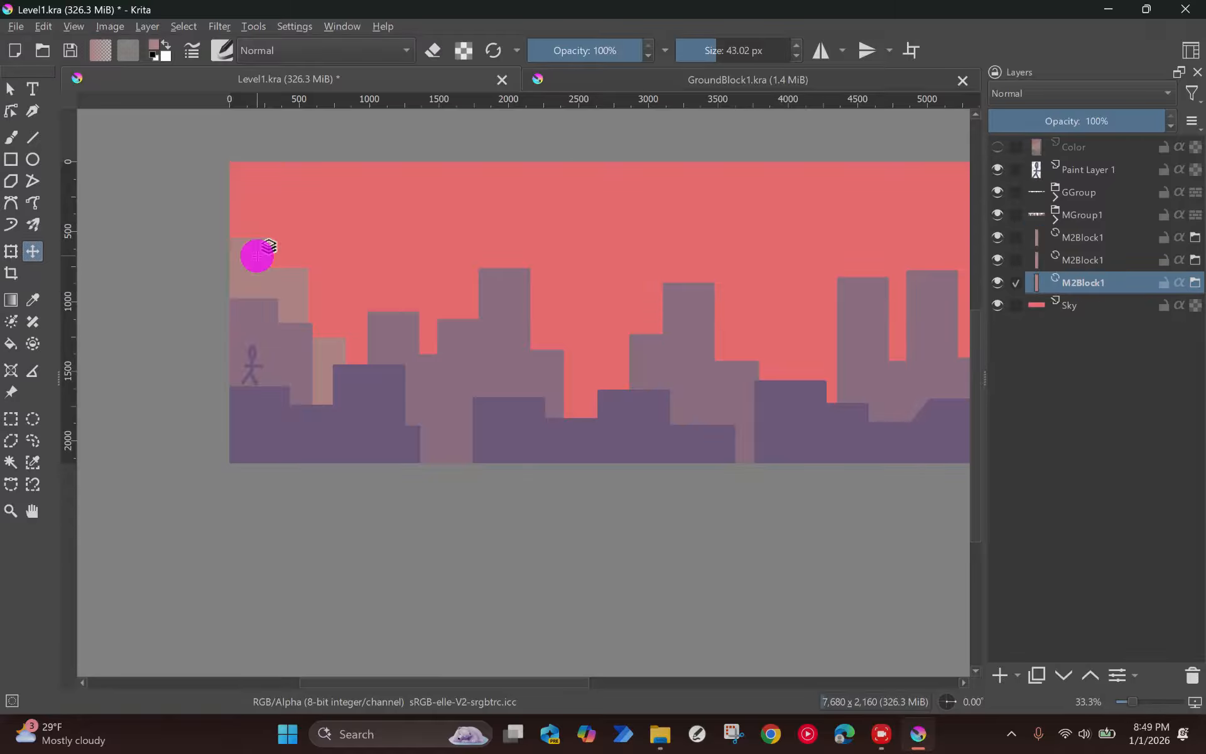
pyautogui.moveTo(247, 261); pyautogui.dragTo(253, 224)
pyautogui.moveTo(844, 320); pyautogui.dragTo(784, 332)
pyautogui.moveTo(196, 237); pyautogui.dragTo(199, 244)
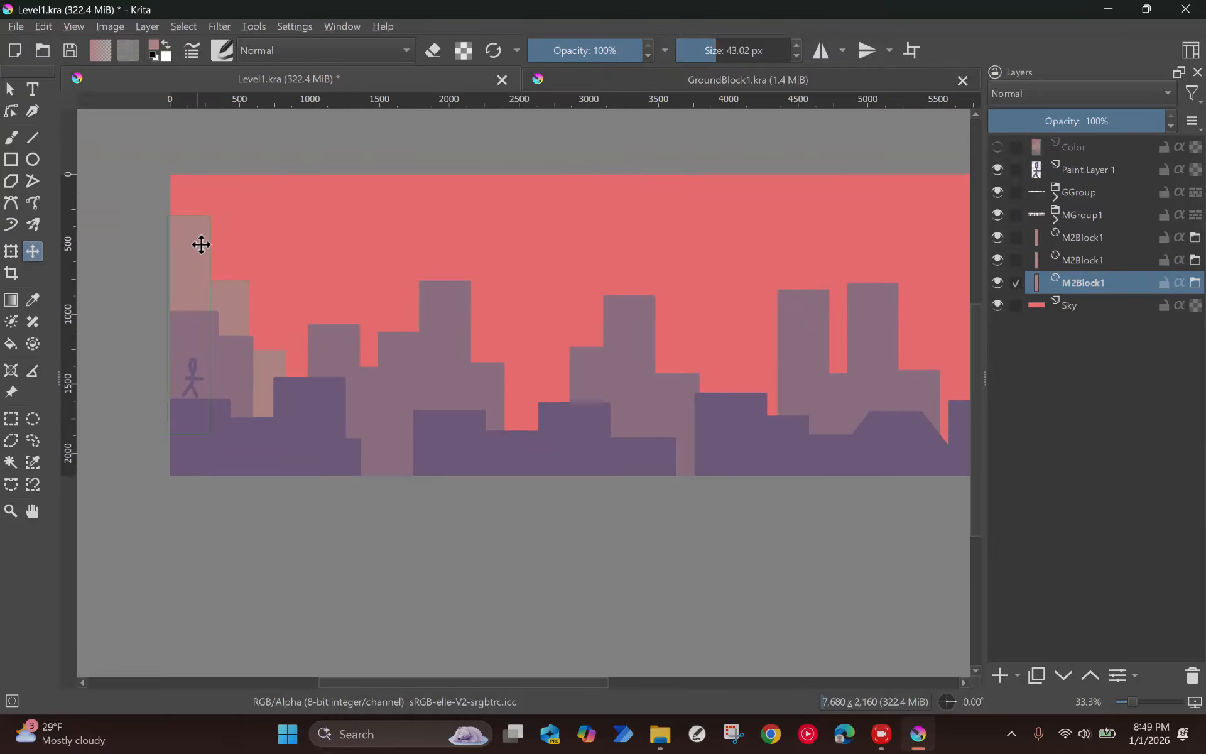
pyautogui.moveTo(193, 292); pyautogui.dragTo(314, 265)
pyautogui.moveTo(233, 293); pyautogui.dragTo(283, 251)
pyautogui.moveTo(272, 334); pyautogui.dragTo(286, 268)
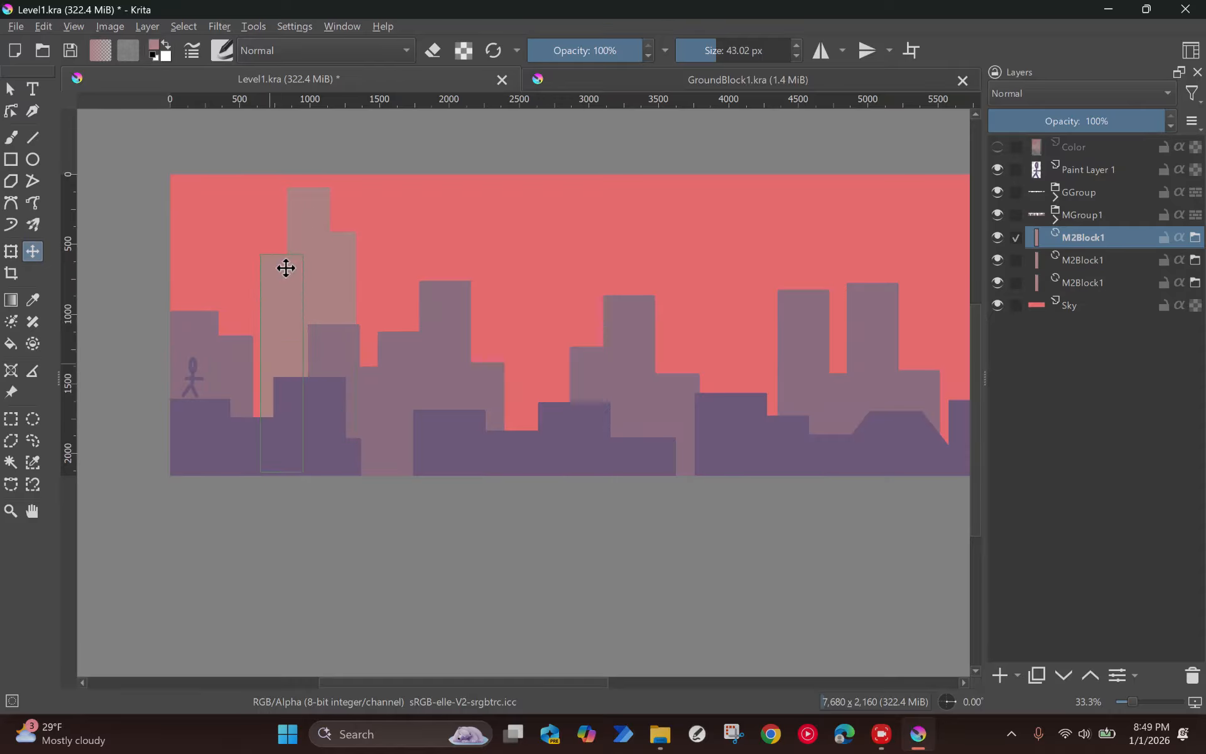
# Step: Add two more M2Block1 copies as lower steps, one on each side of the tower
pyautogui.hotkey('ctrl', 'j')
pyautogui.moveTo(343, 303); pyautogui.dragTo(426, 330)
pyautogui.hotkey('ctrl', 'j')
pyautogui.moveTo(318, 320); pyautogui.dragTo(213, 358)
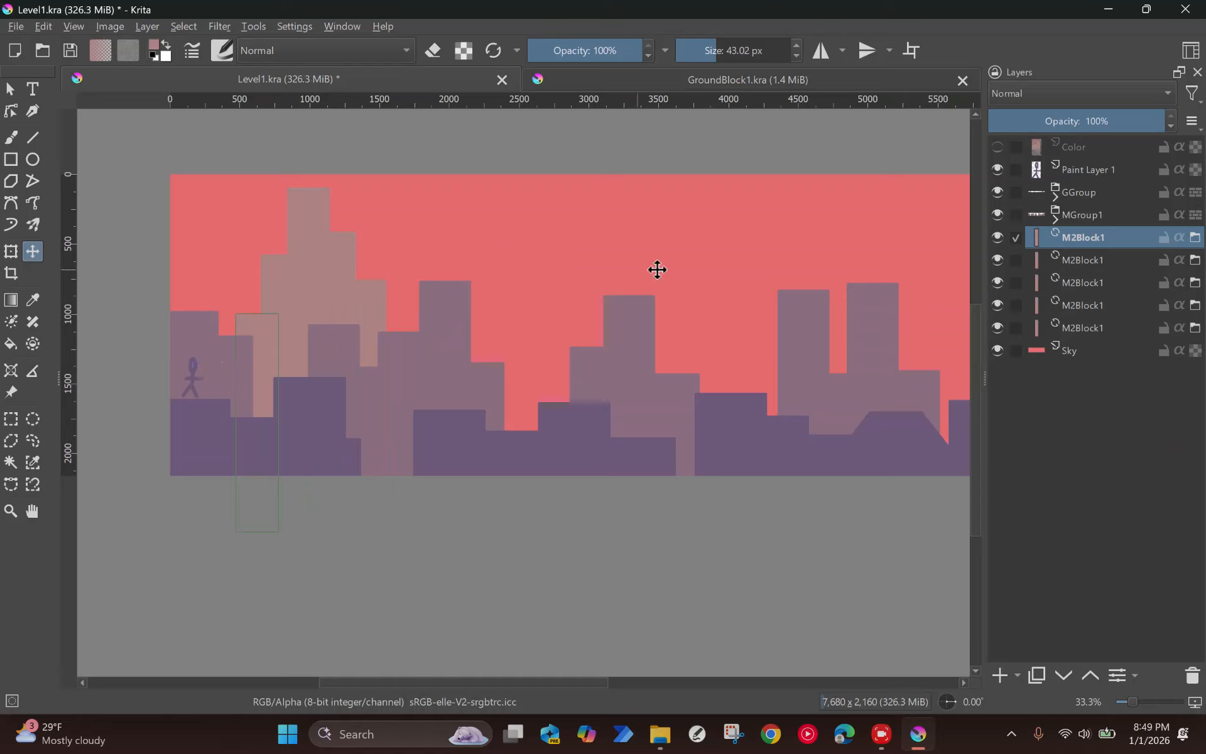
# Step: Merge the five M2Block1 layers into a single layer
pyautogui.keyDown('shift'); pyautogui.click(1068, 327); pyautogui.keyUp('shift')
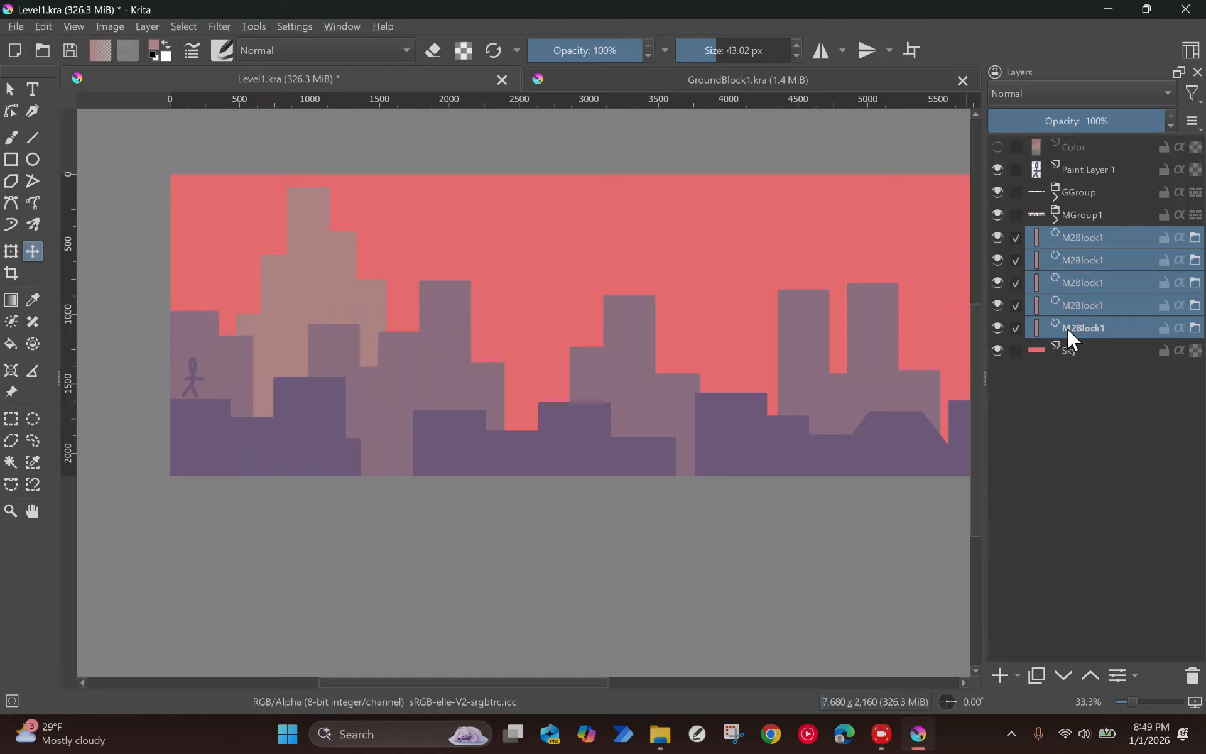
pyautogui.hotkey('ctrl', 'e')
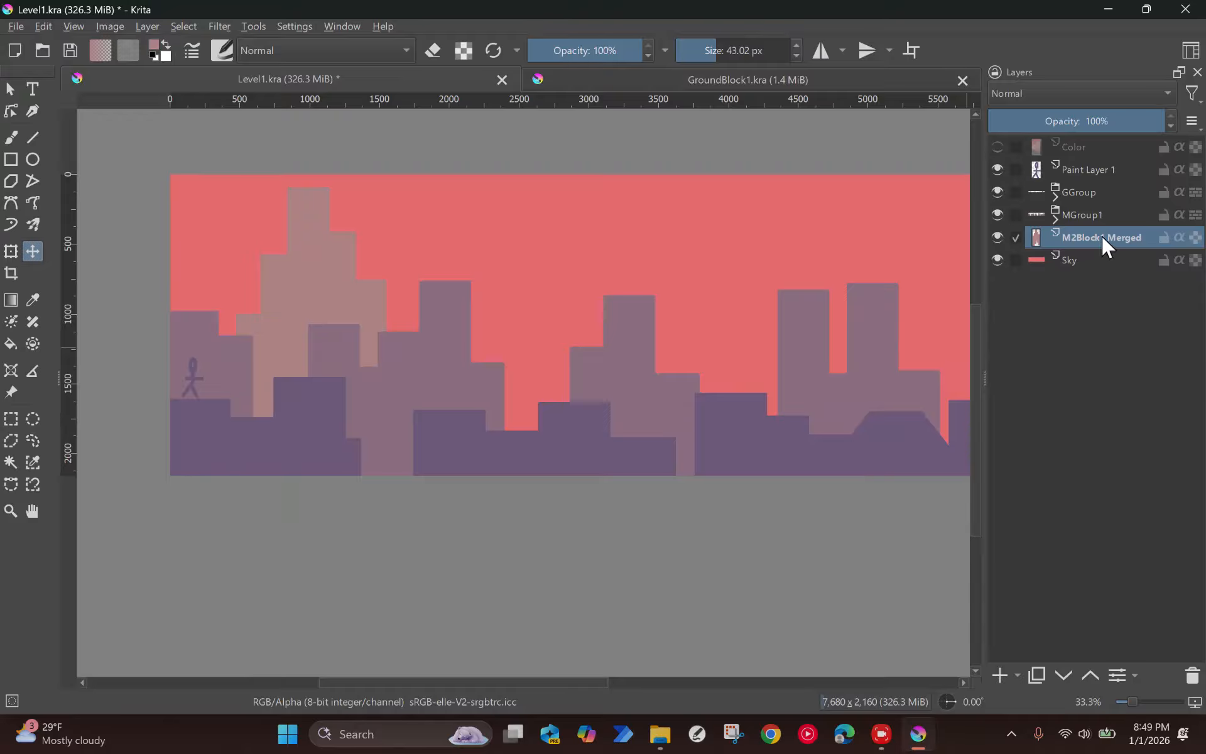
pyautogui.moveTo(1101, 235)
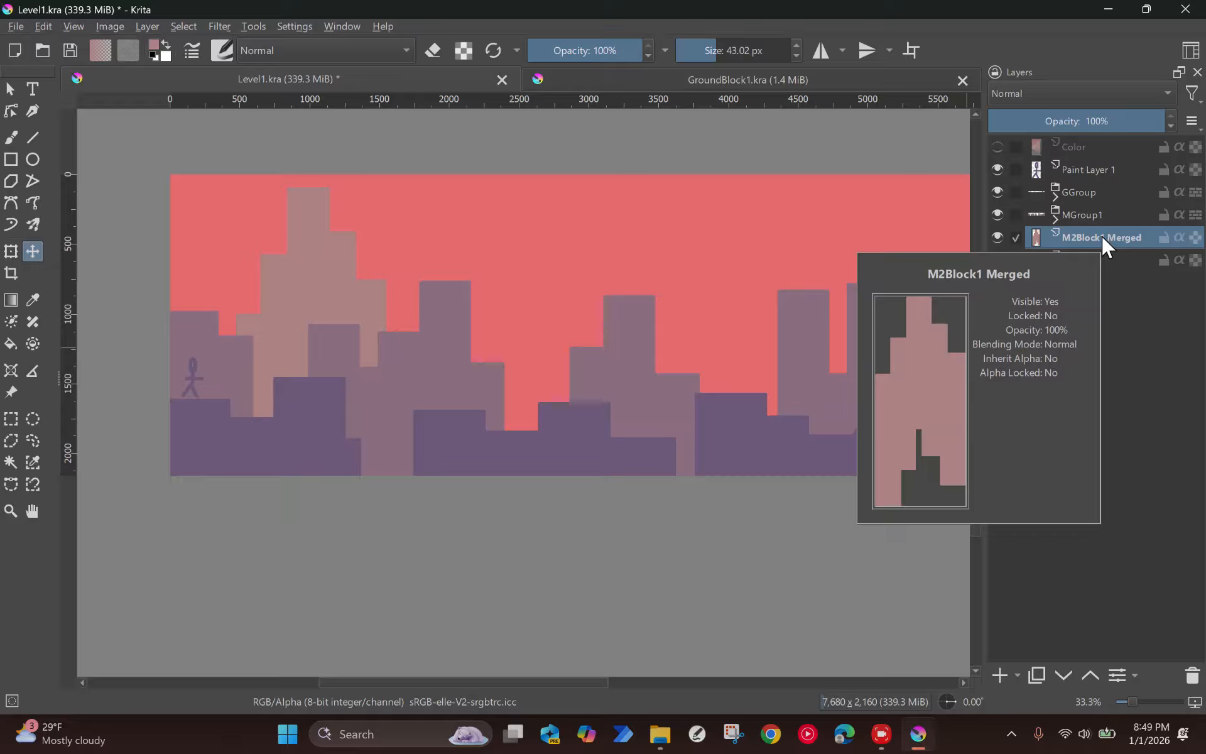
# Step: Switch to File Explorer, delete the M2Block1 file from the Tutorial3 folder, and return to Krita
pyautogui.click(657, 734)
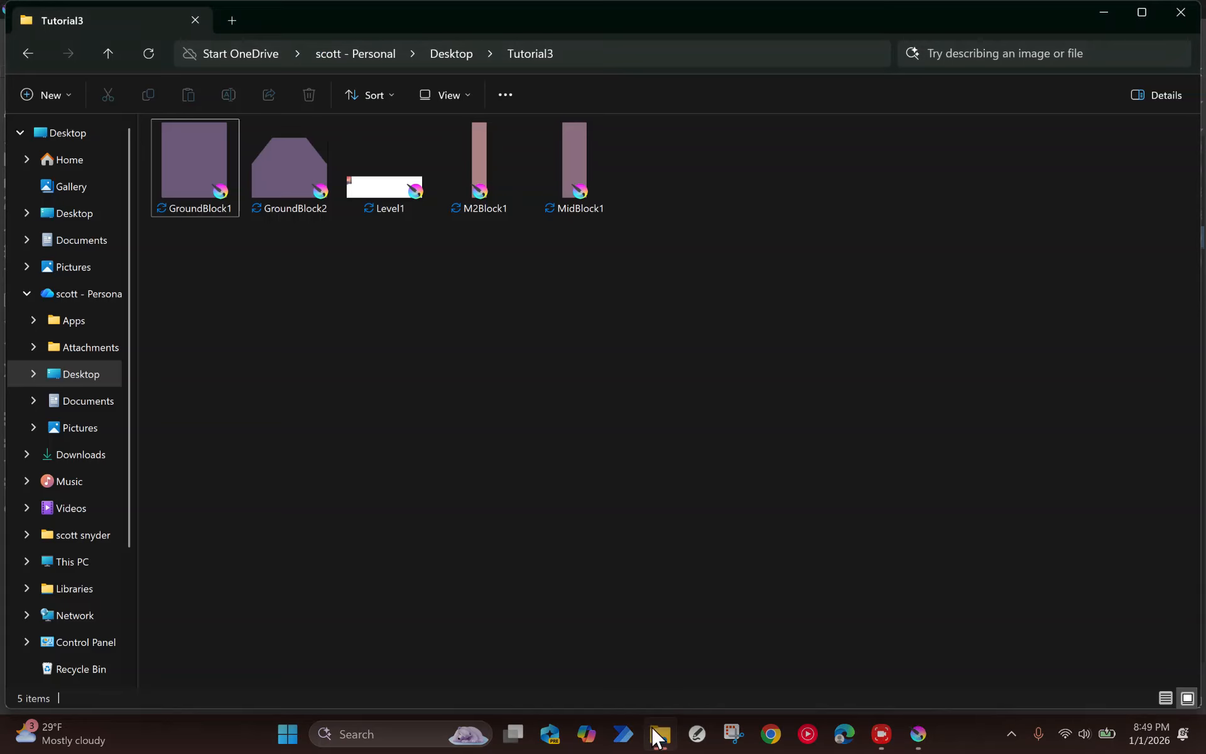
pyautogui.click(487, 182)
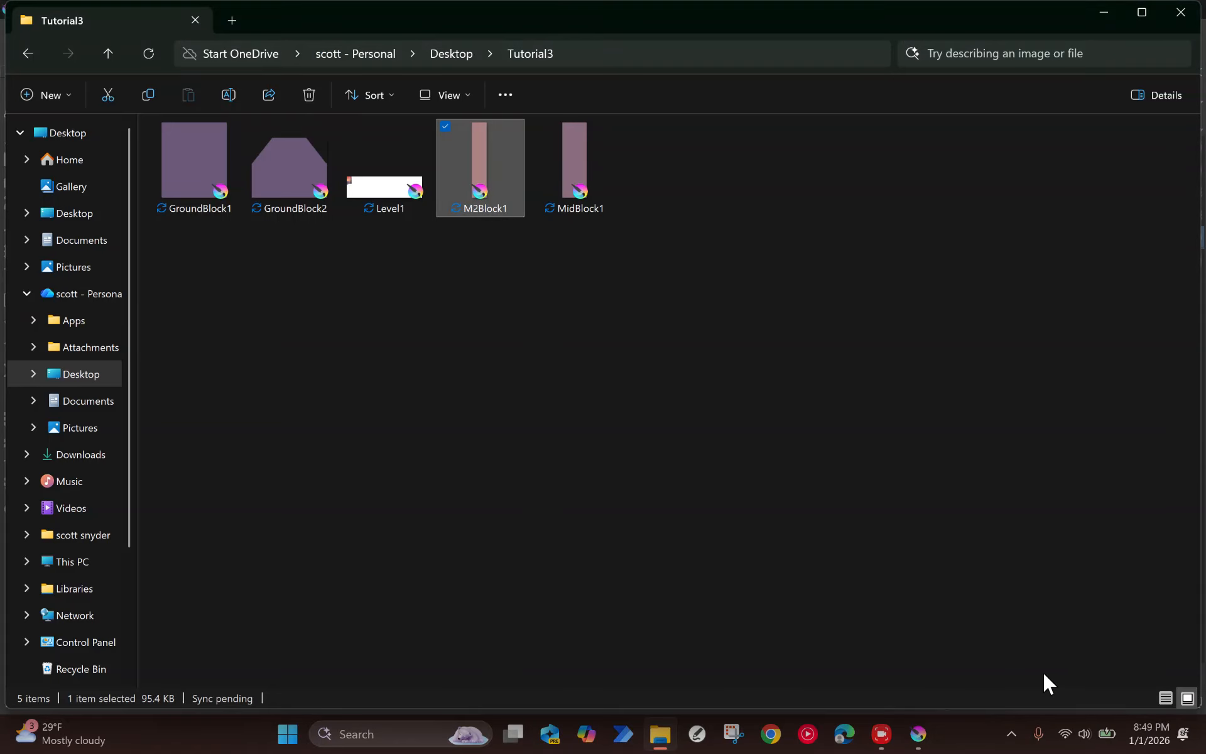
pyautogui.press('Delete')
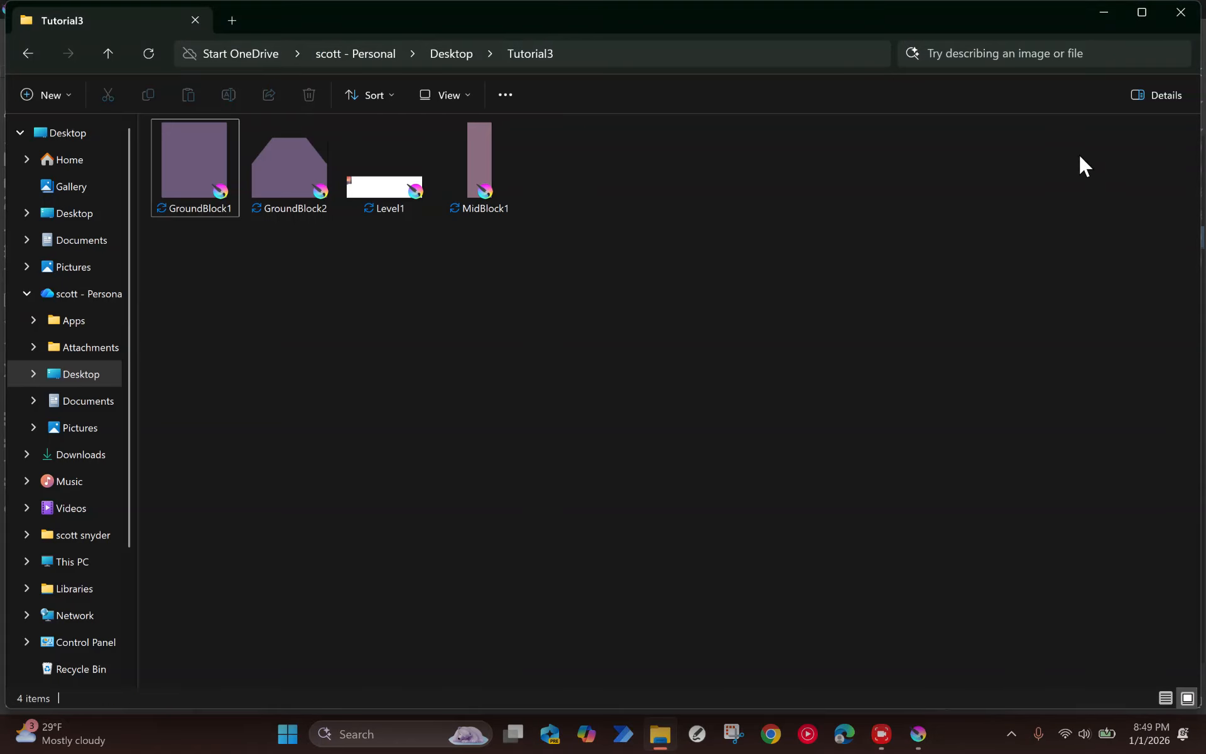
pyautogui.click(1108, 12)
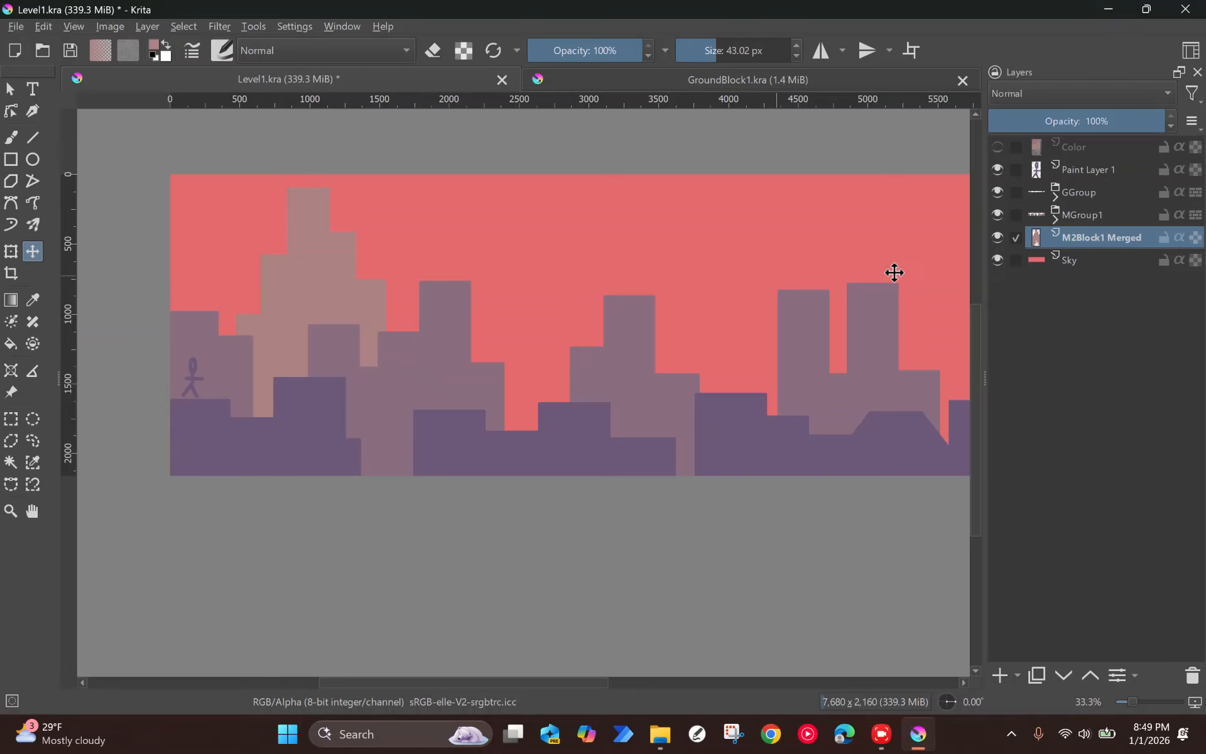
# Step: Rename the merged tower layer as M2Blocks1
pyautogui.rightClick(1087, 245)
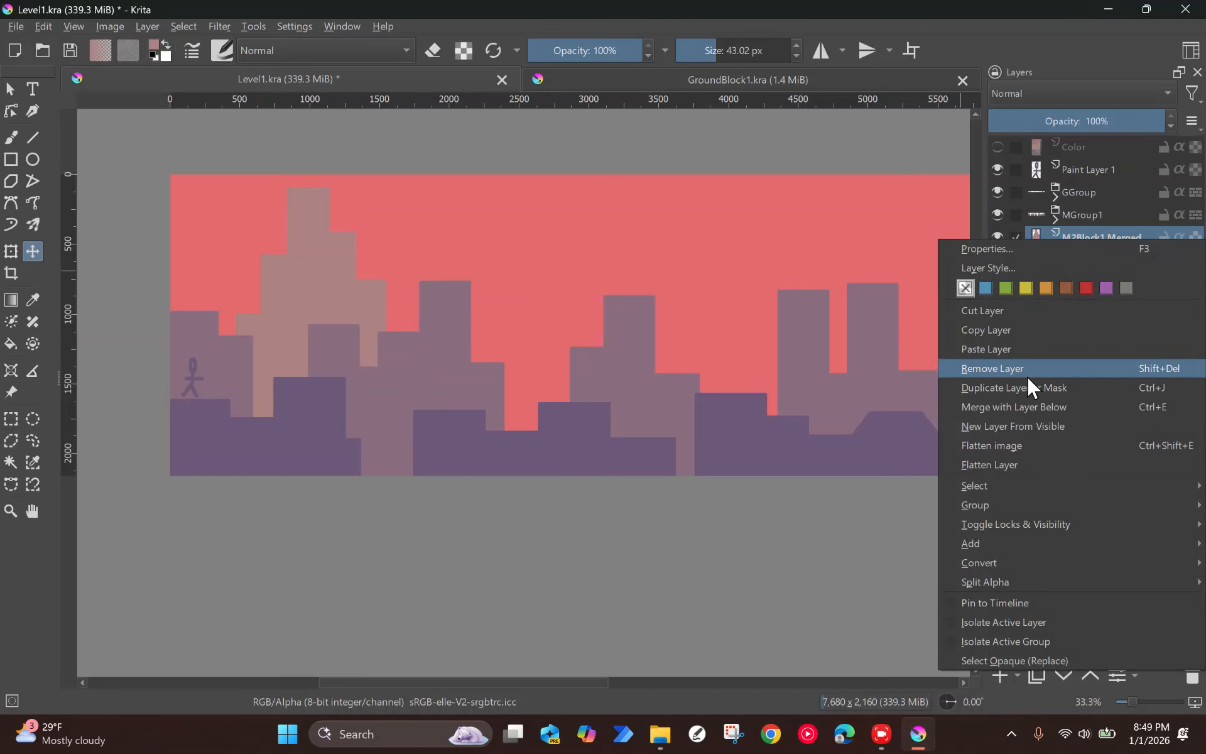
pyautogui.doubleClick(1109, 238)
pyautogui.write('M2Blocks')
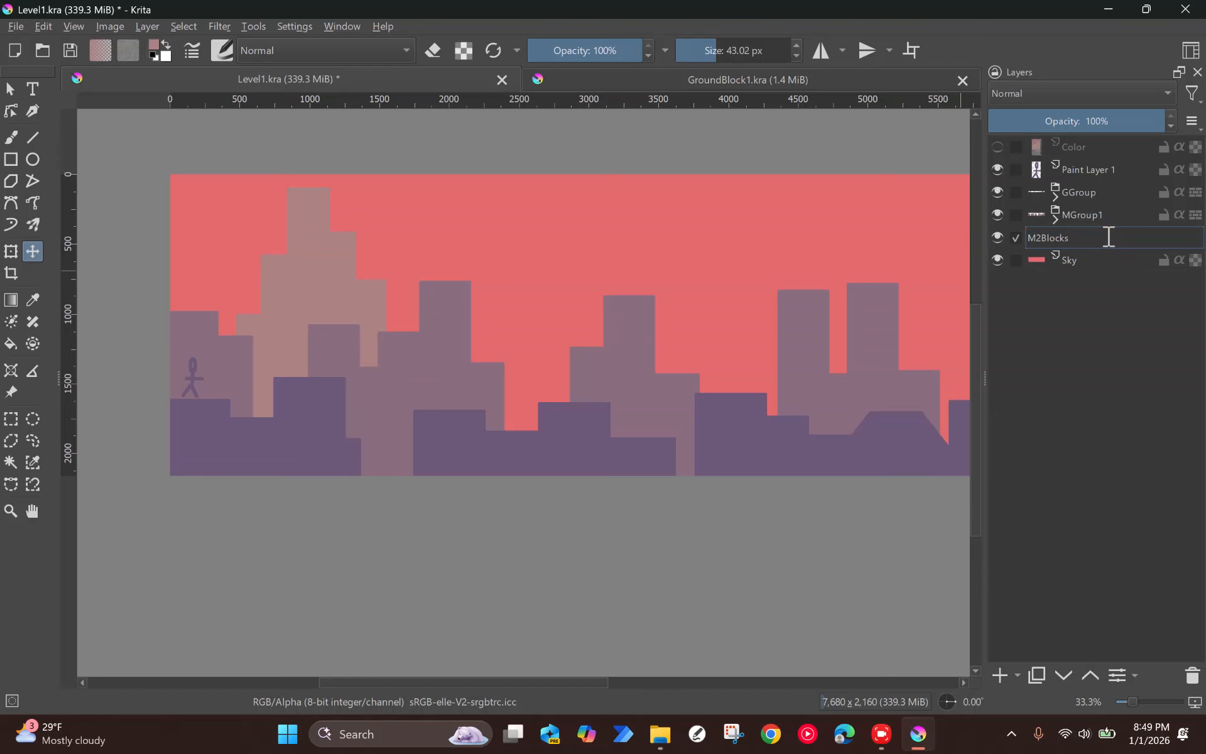
pyautogui.press('Return')
# Step: Convert M2Blocks1 to a file layer saved as the Krita document M2Block1 in the Tutorial3 folder
pyautogui.rightClick(1106, 237)
pyautogui.moveTo(1011, 560)
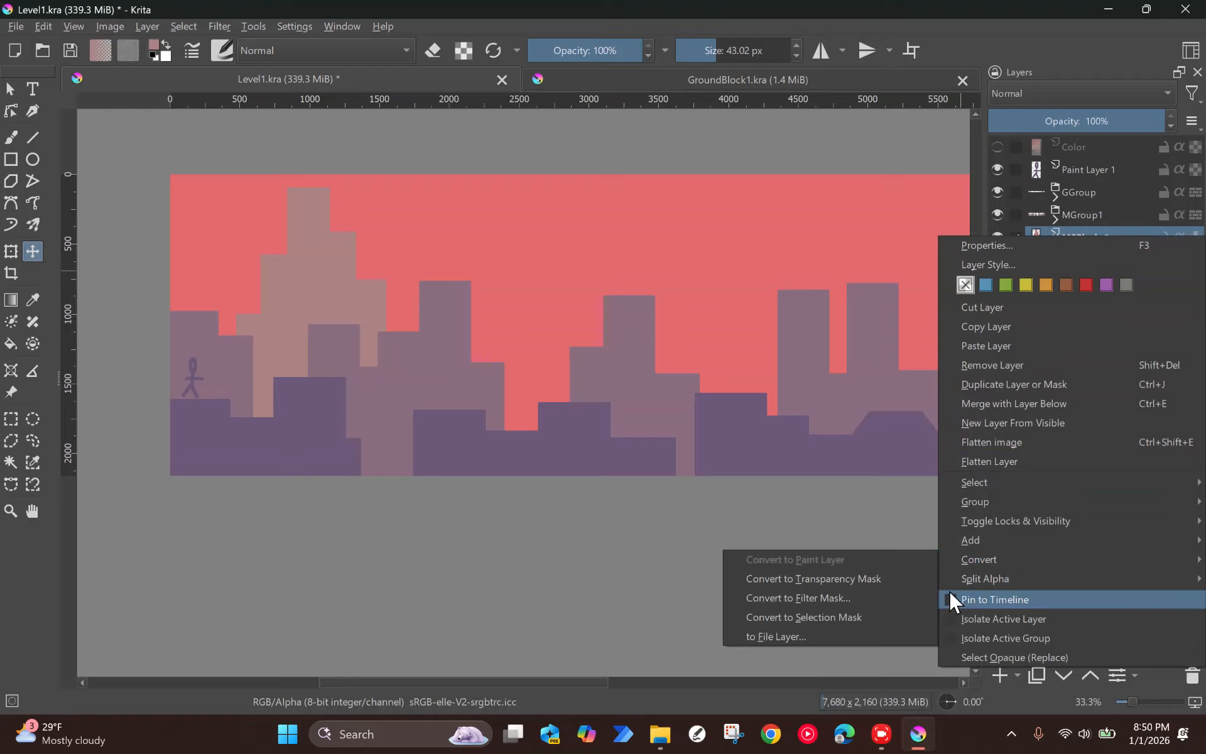
pyautogui.click(813, 642)
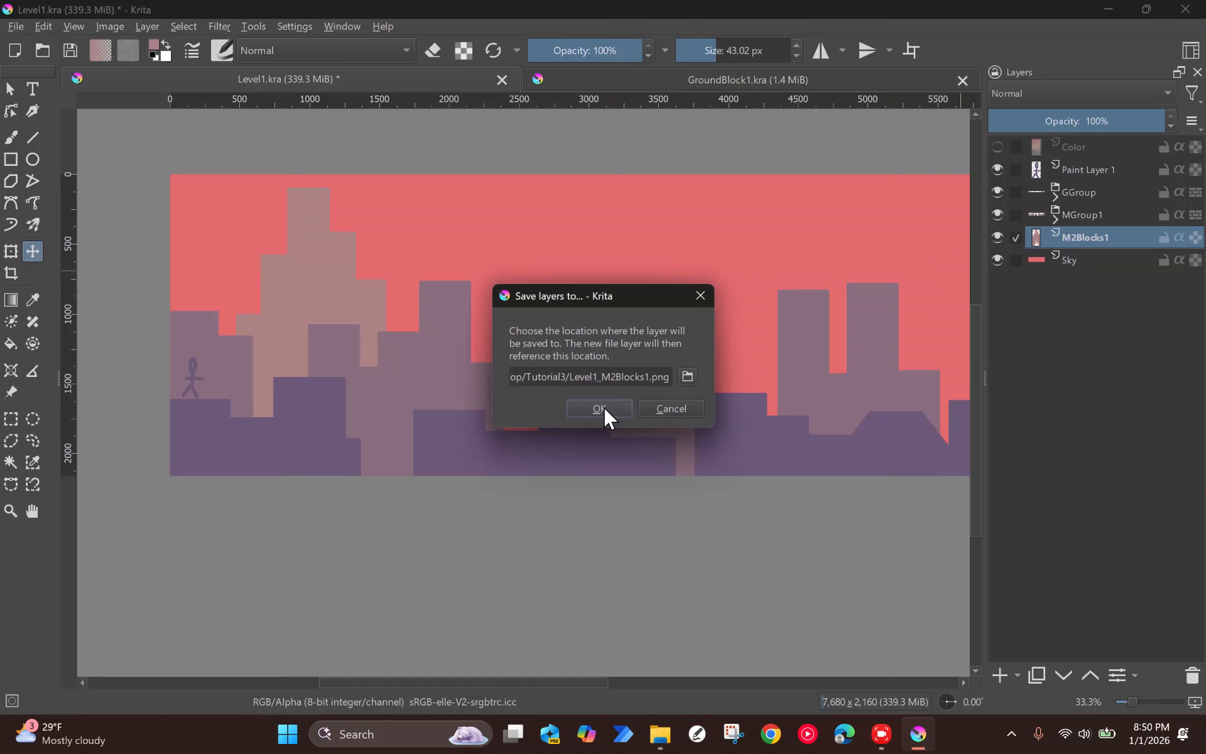
pyautogui.click(687, 377)
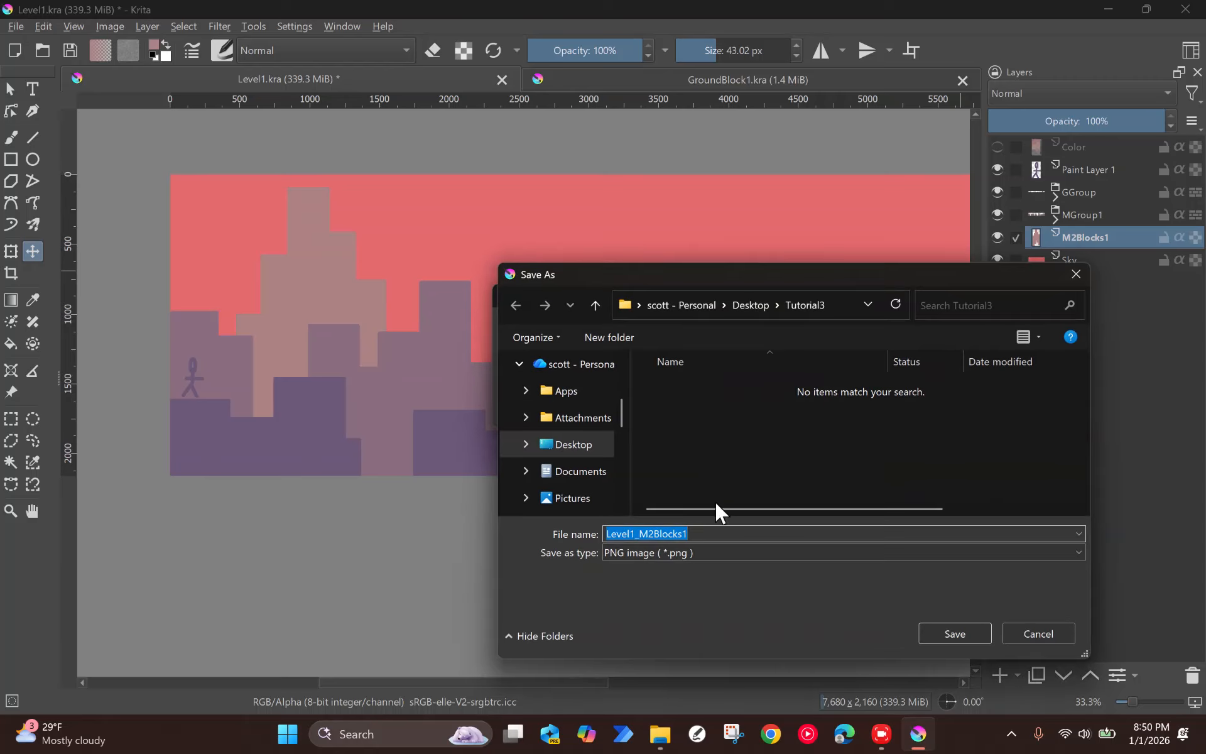
pyautogui.write('M2')
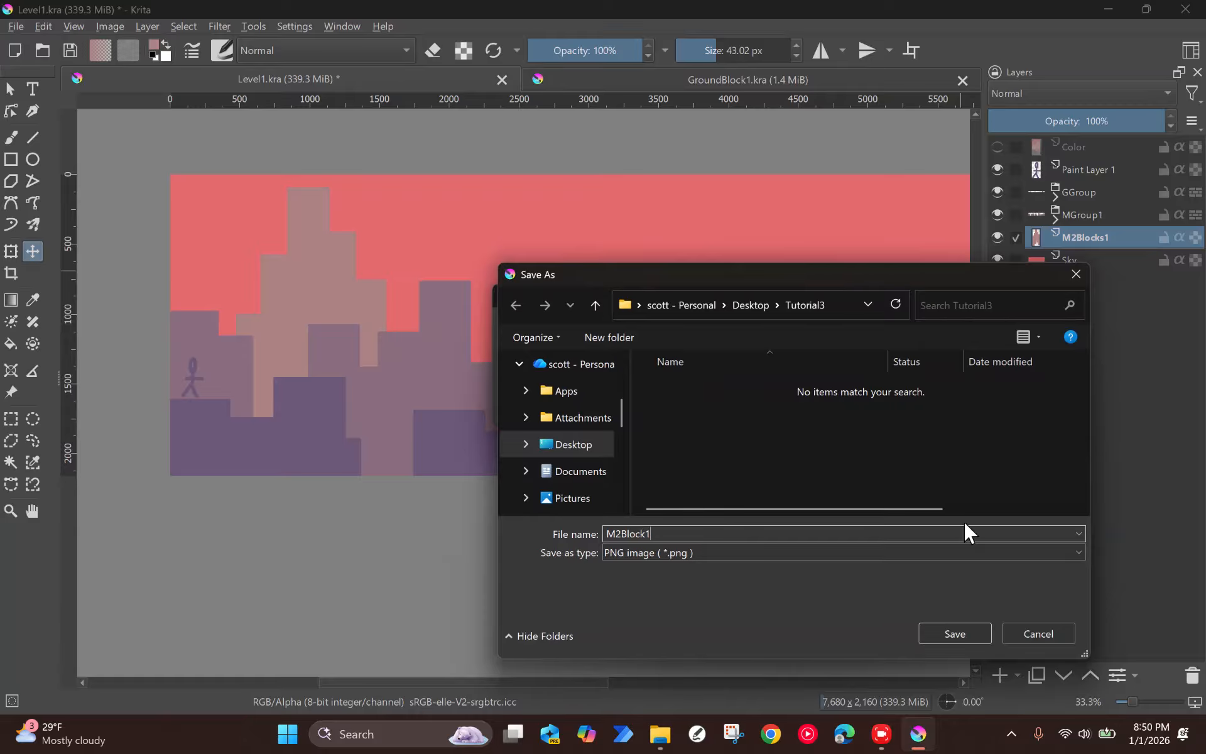
pyautogui.click(770, 554)
pyautogui.click(709, 166)
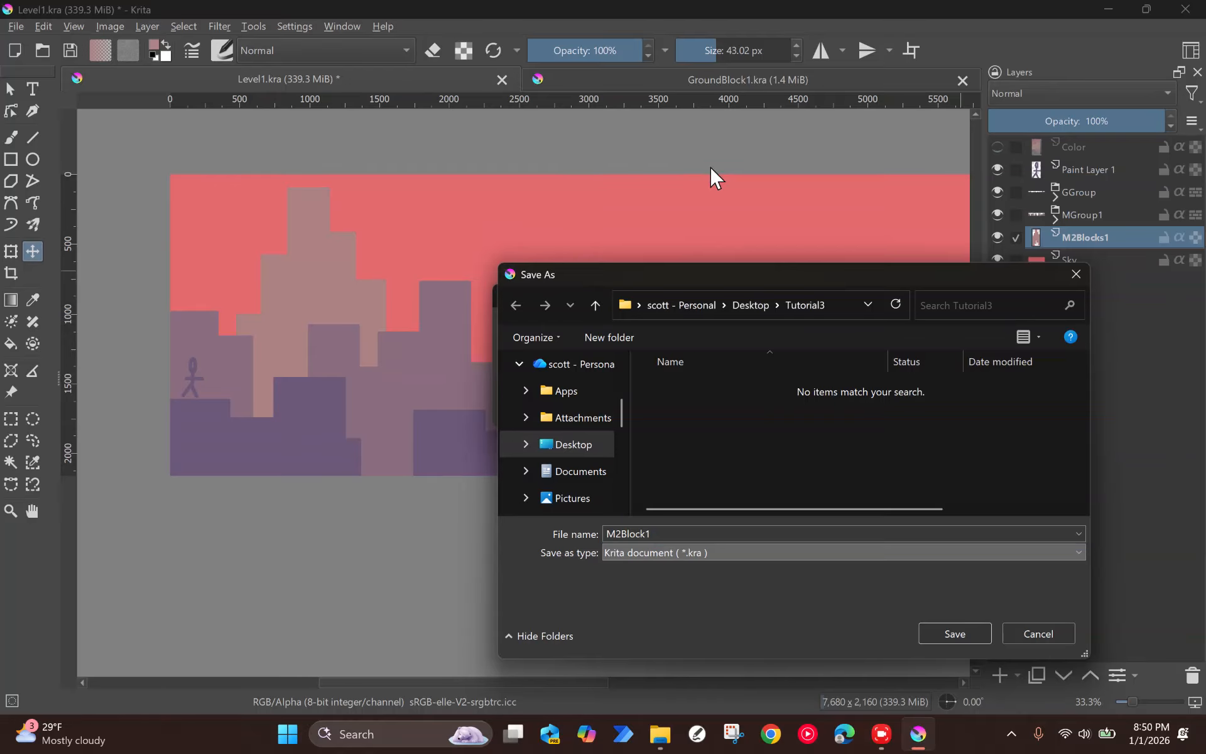
pyautogui.click(960, 627)
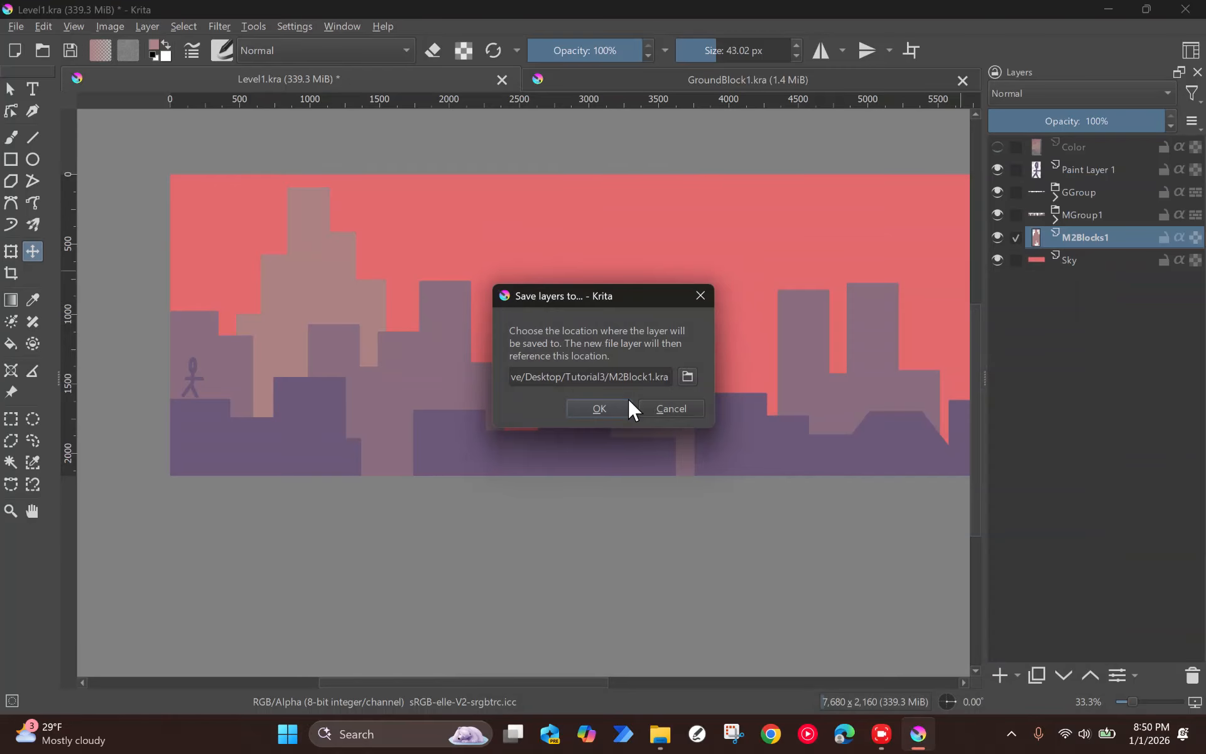
pyautogui.click(600, 408)
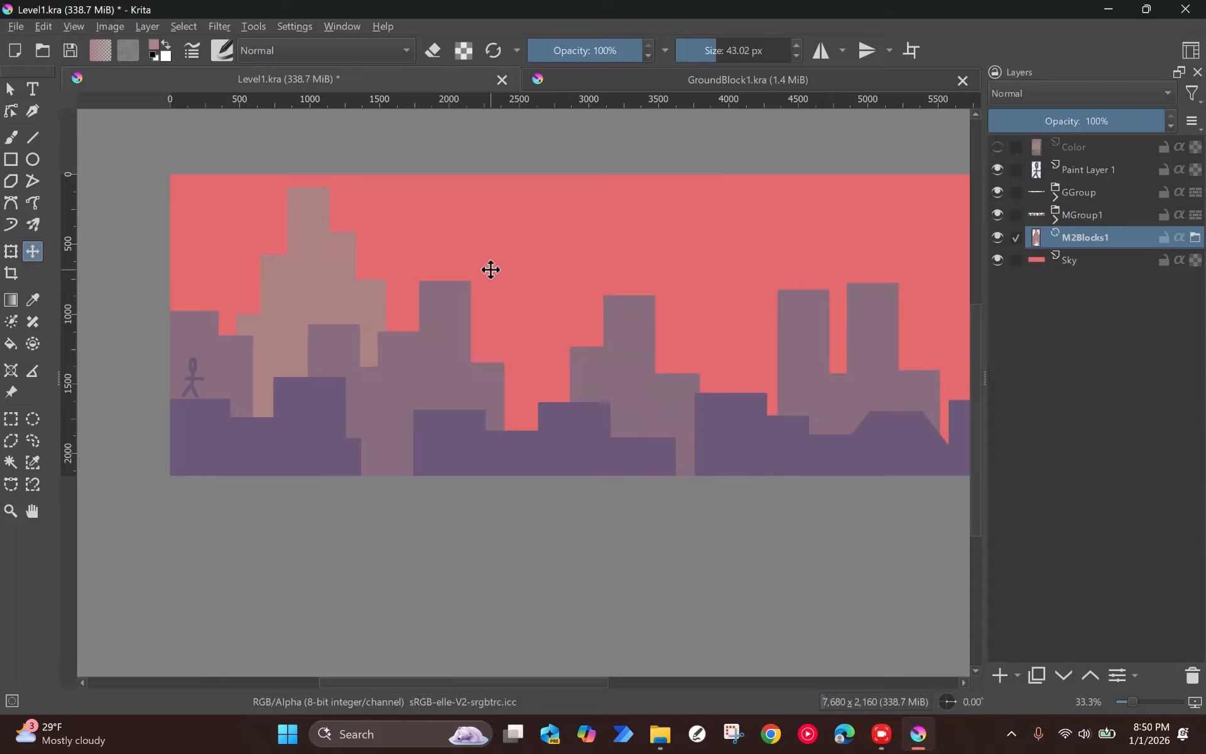
# Step: Duplicate the M2Blocks1 tower eight times and spread the copies across the full canvas width at varying heights
pyautogui.moveTo(250, 293); pyautogui.dragTo(820, 366)
pyautogui.hotkey('ctrl', 'j')
pyautogui.hotkey('ctrl', 'j')
pyautogui.hotkey('ctrl', 'j')
pyautogui.hotkey('ctrl', 'j')
pyautogui.hotkey('ctrl', 'j')
pyautogui.moveTo(823, 352); pyautogui.dragTo(854, 354)
pyautogui.hotkey('ctrl', 'j')
pyautogui.hotkey('ctrl', 'j')
pyautogui.moveTo(852, 353); pyautogui.dragTo(772, 300)
pyautogui.hotkey('ctrl', 'j')
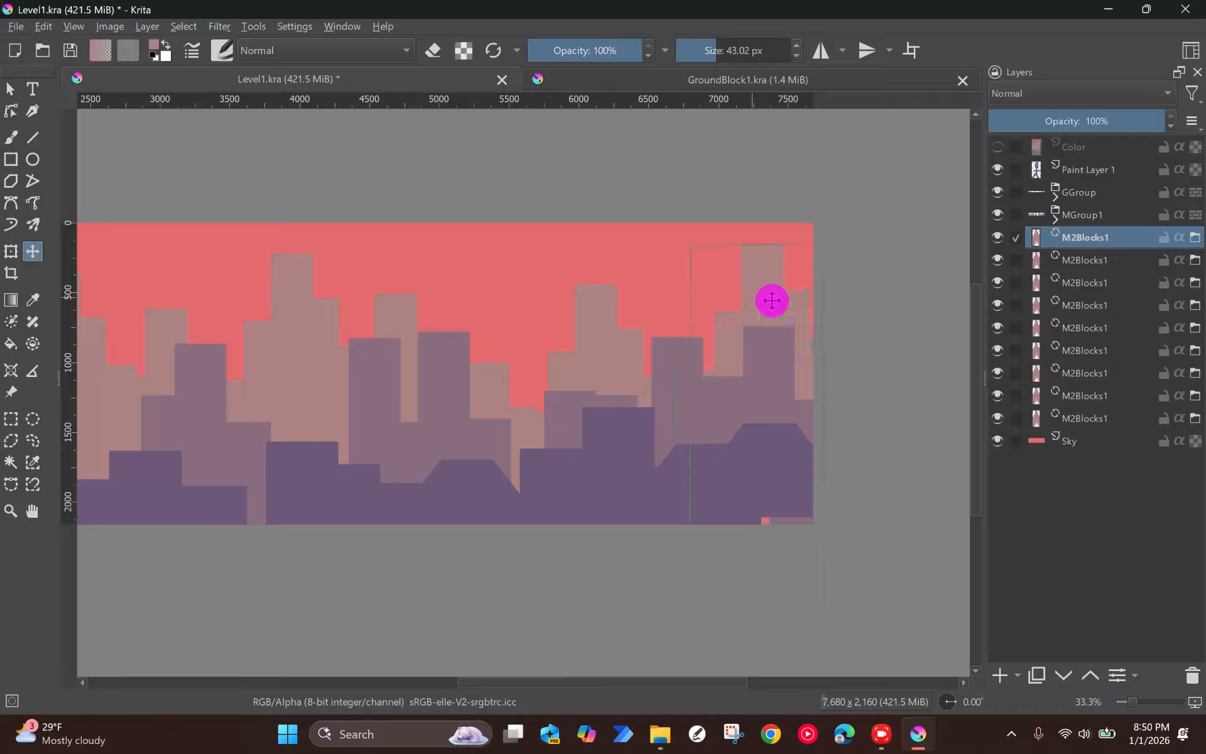
# Step: Group all nine M2Blocks1 layers and name the group MGroup2
pyautogui.click(1077, 358)
pyautogui.click(1083, 246)
pyautogui.keyDown('shift'); pyautogui.click(1089, 408); pyautogui.keyUp('shift')
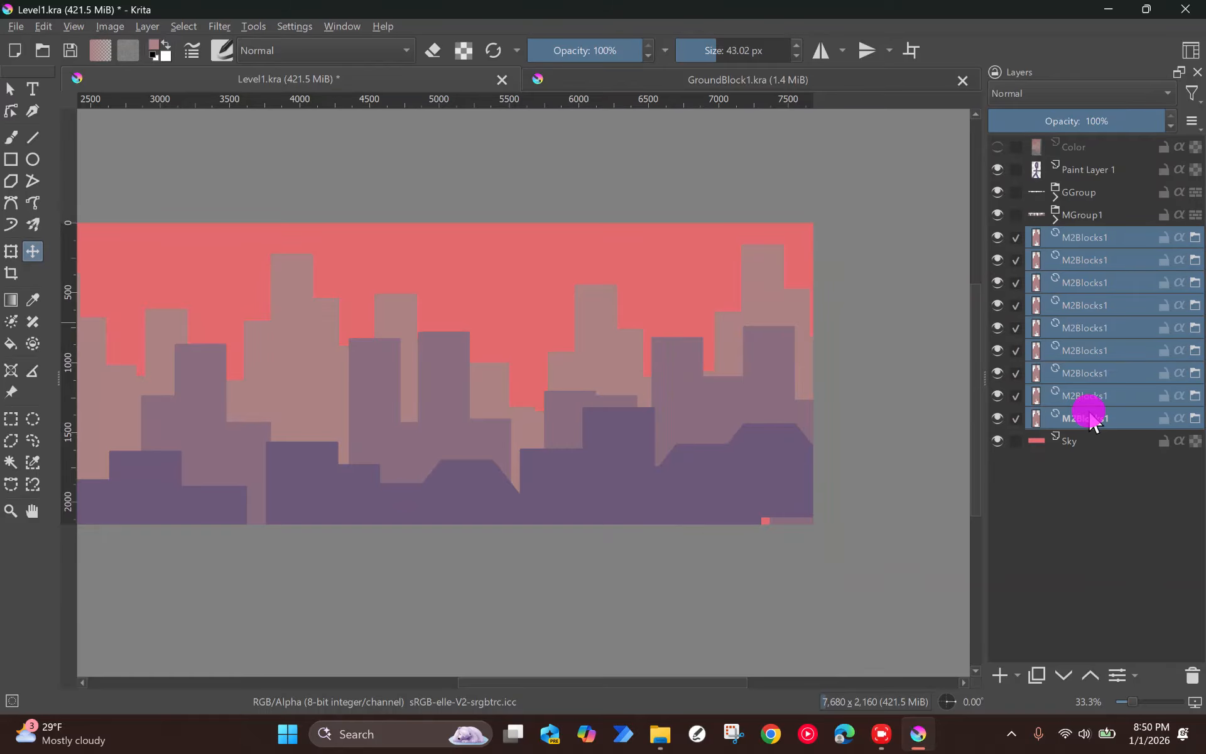
pyautogui.hotkey('ctrl', 'g')
pyautogui.click(1057, 242)
pyautogui.doubleClick(1076, 237)
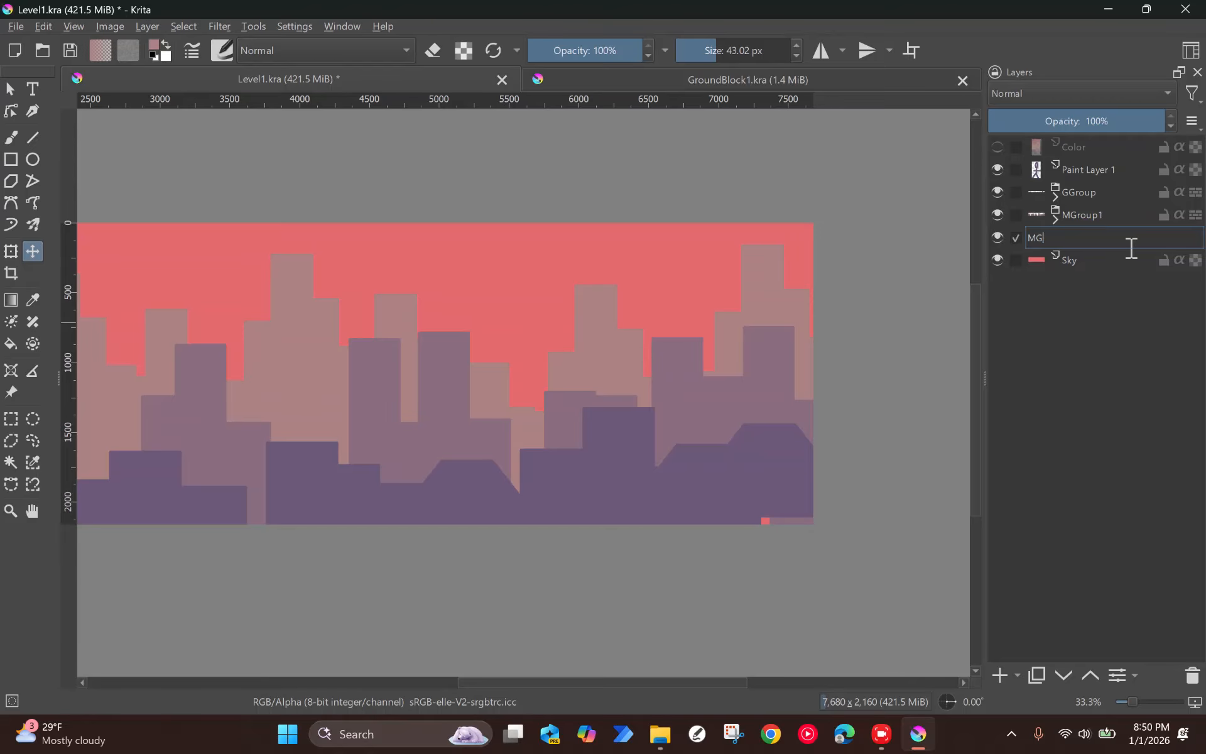
pyautogui.write('MGroup2')
pyautogui.press('Return')
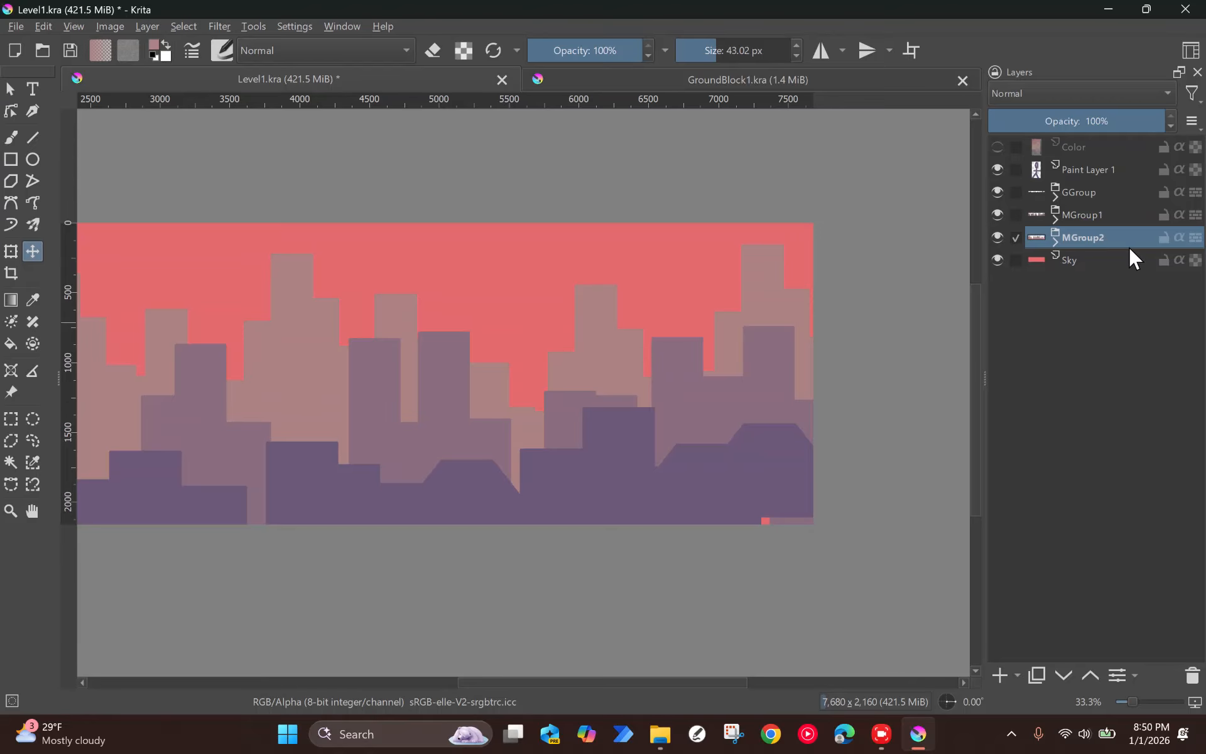
# Step: Show the Color layer with the palette and gradient swatches
pyautogui.scroll(-2, 296, 376)
pyautogui.moveTo(302, 377); pyautogui.dragTo(689, 323)
pyautogui.scroll(2, 676, 293)
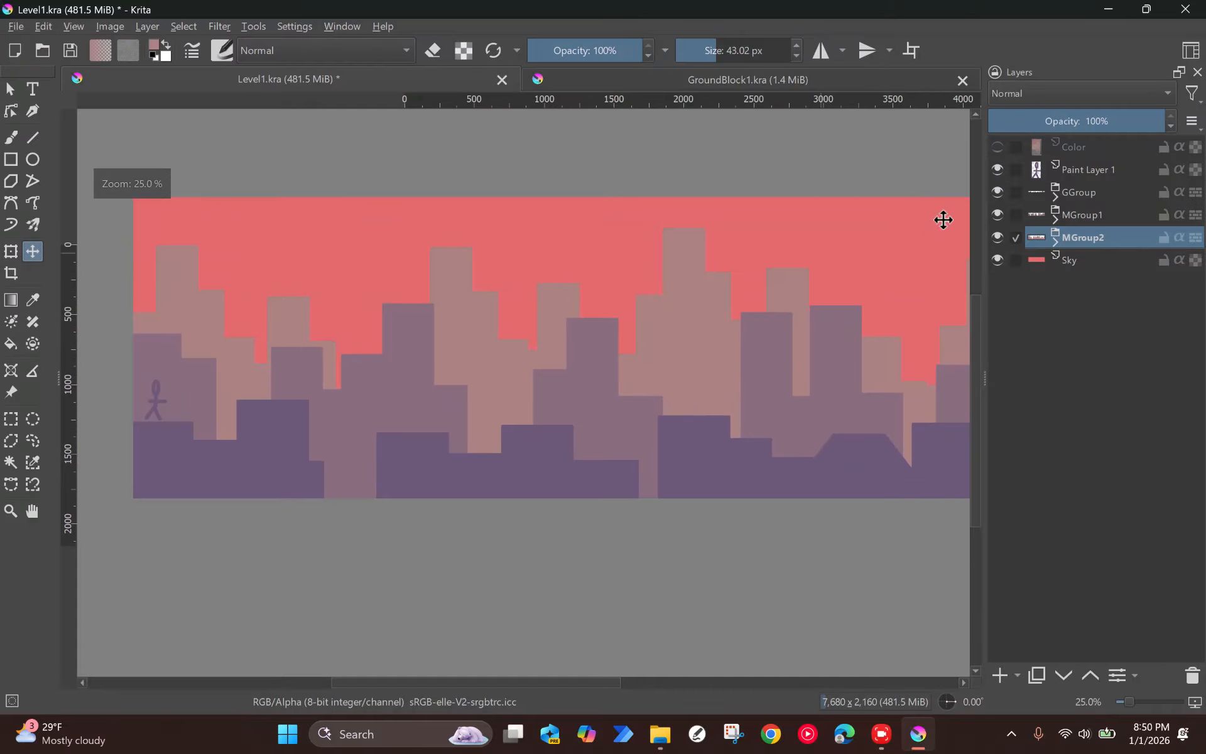
pyautogui.click(997, 146)
pyautogui.scroll(2, 140, 218)
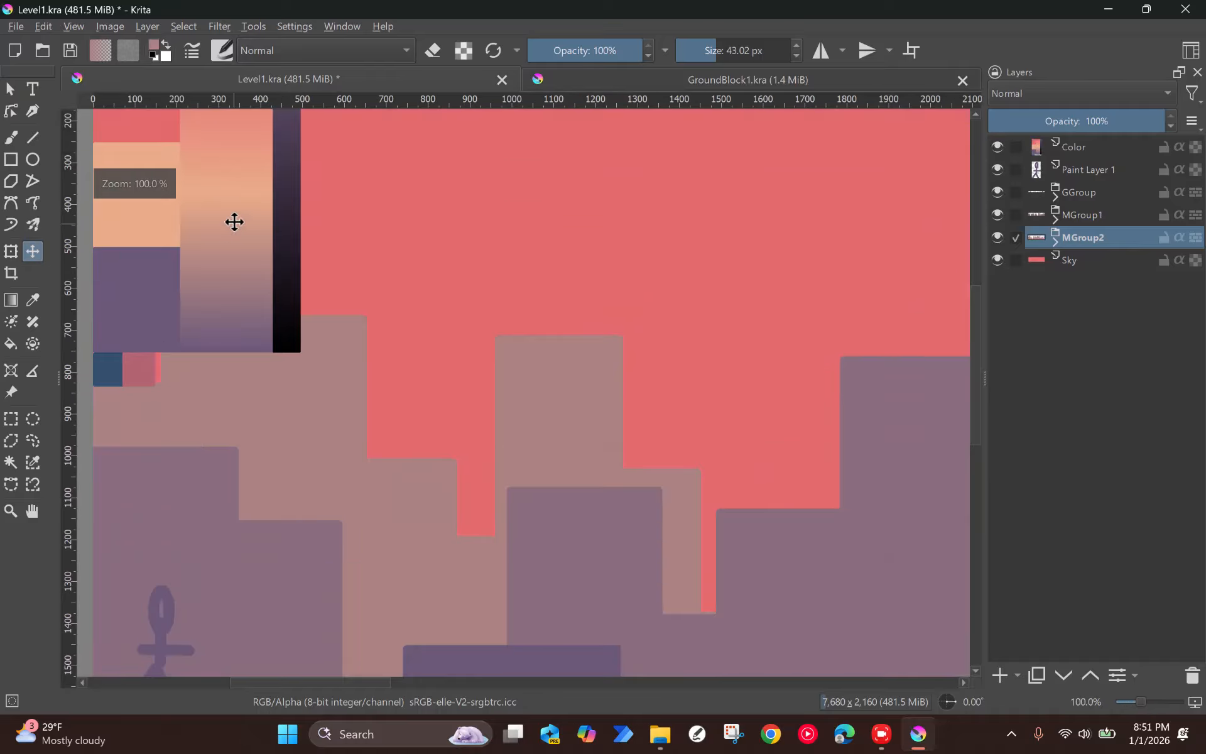
# Step: Pick the light peach colour from the gradient swatch and marquee a tall, narrow tower about 210 px wide and 1290 px high
pyautogui.press('p')
pyautogui.scroll(-2, 270, 236)
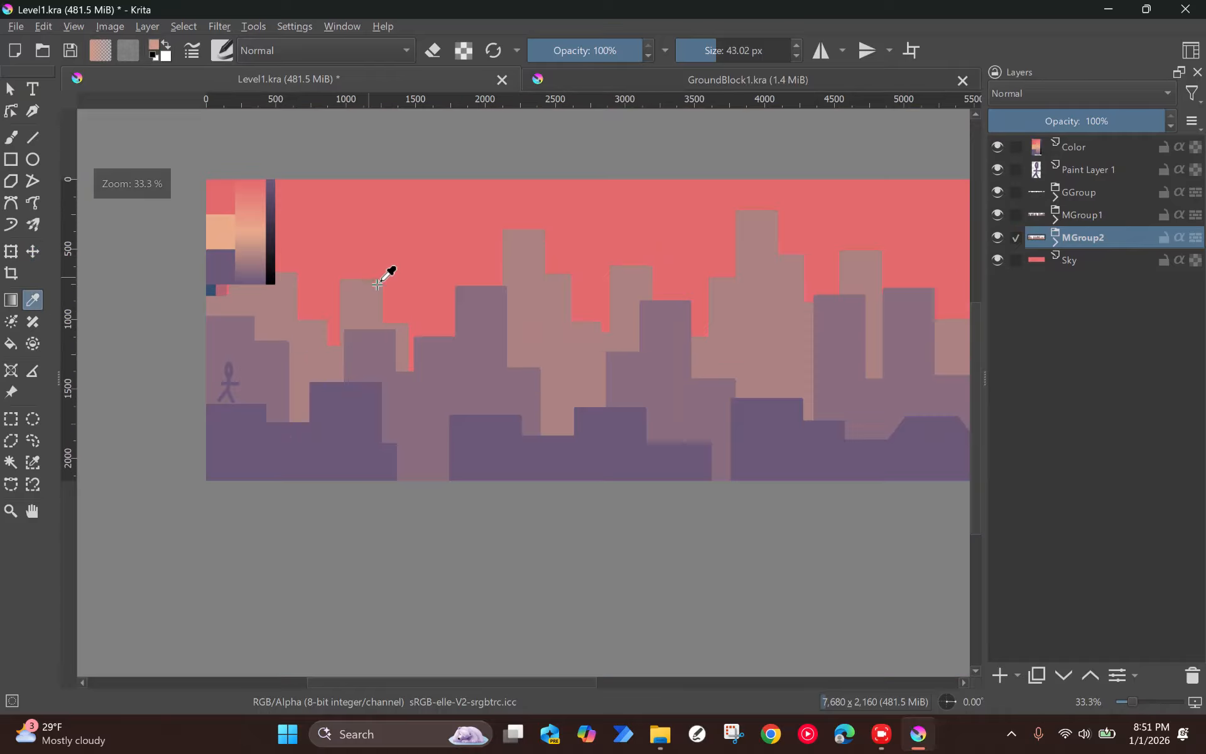
pyautogui.click(12, 418)
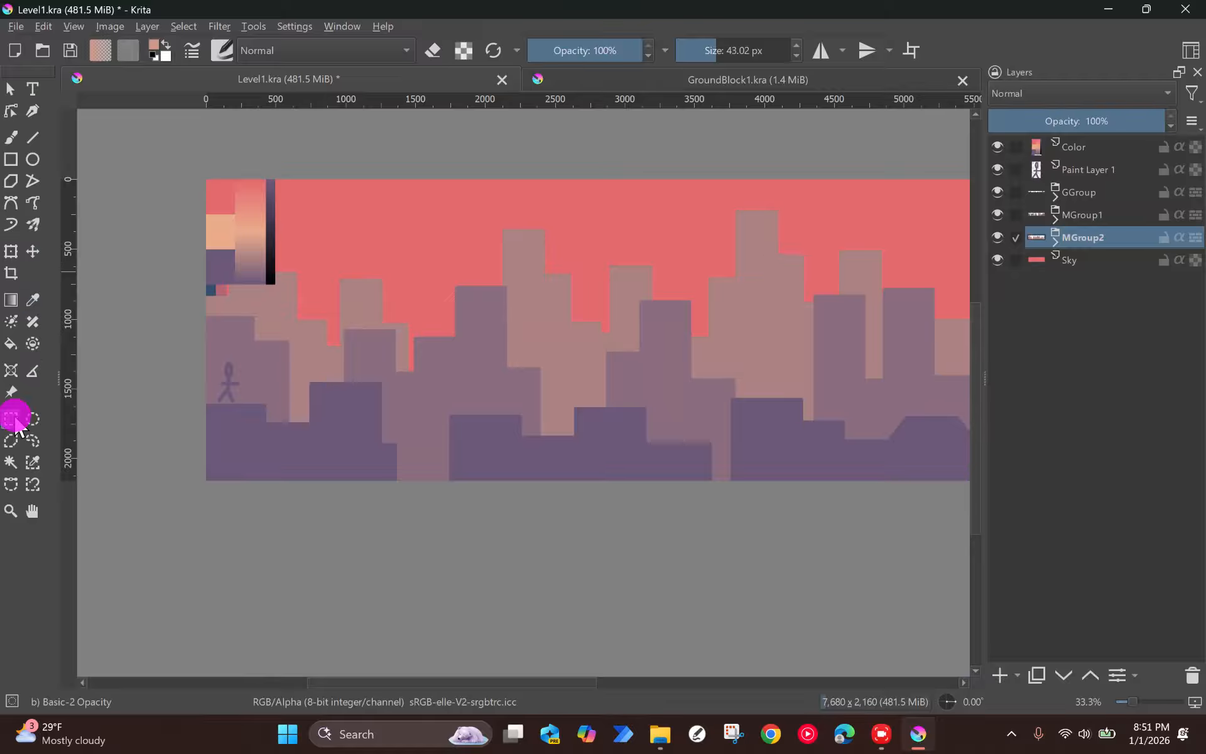
pyautogui.scroll(2, 373, 276)
pyautogui.scroll(-3, 306, 152)
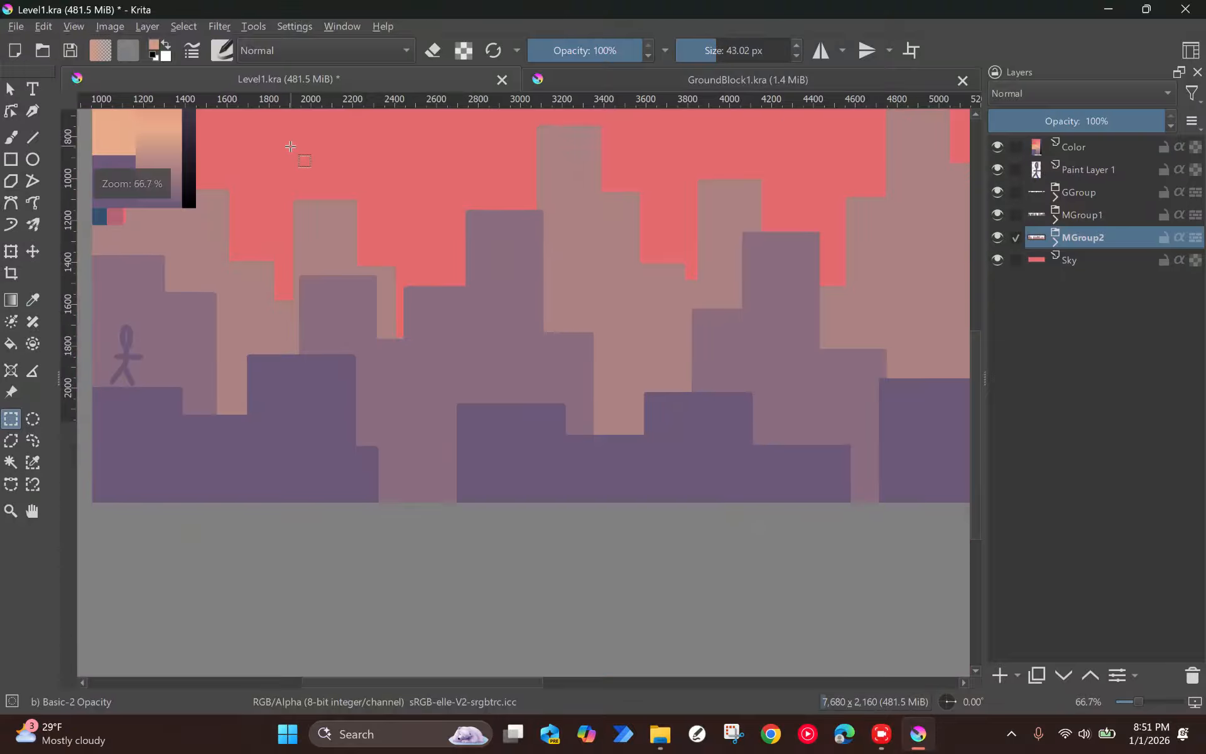
pyautogui.scroll(1, 311, 201)
pyautogui.moveTo(314, 175); pyautogui.dragTo(358, 444)
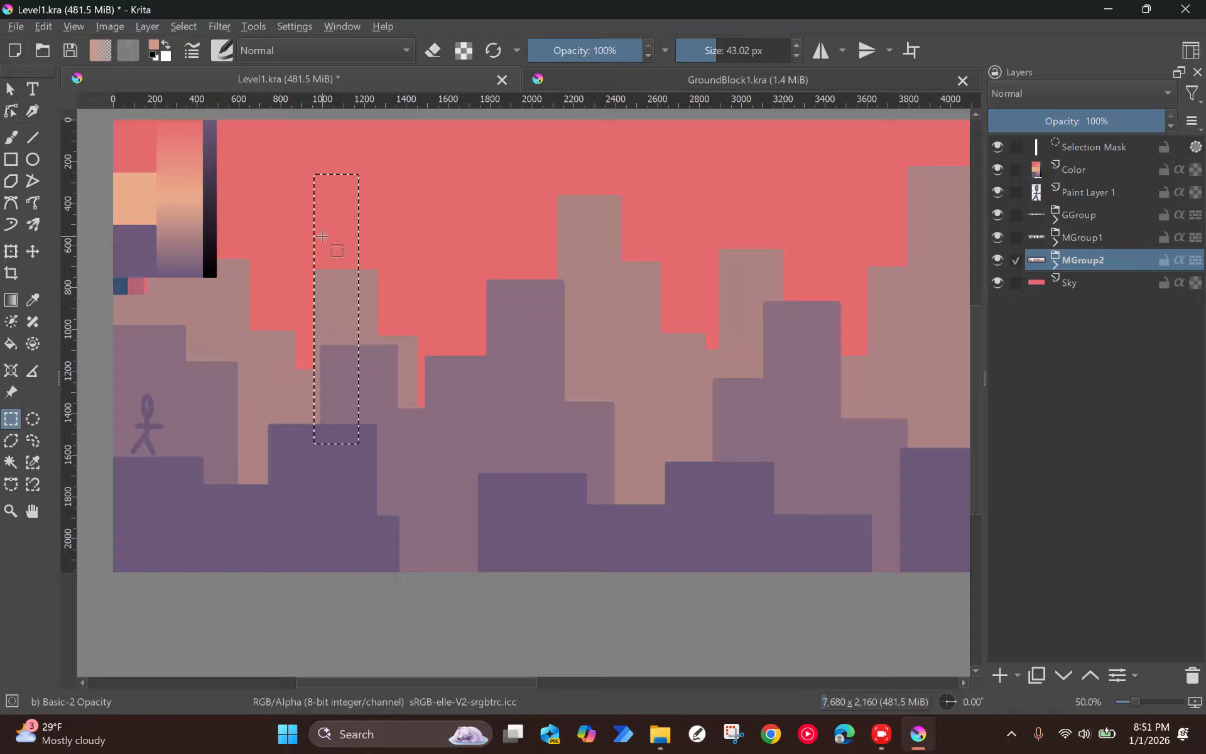
# Step: Add a new paint layer between MGroup2 and Sky, and fill the selected tower shape with the peach colour
pyautogui.press('f')
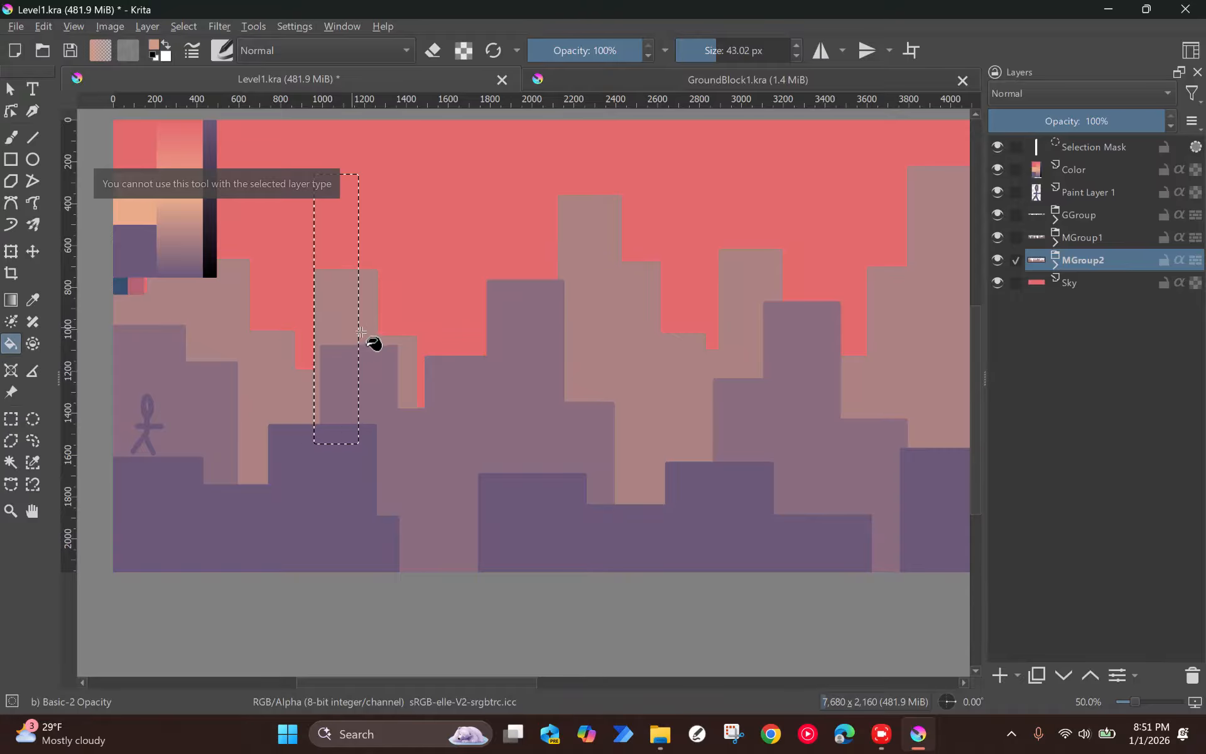
pyautogui.click(1000, 672)
pyautogui.moveTo(1090, 260); pyautogui.dragTo(1111, 304)
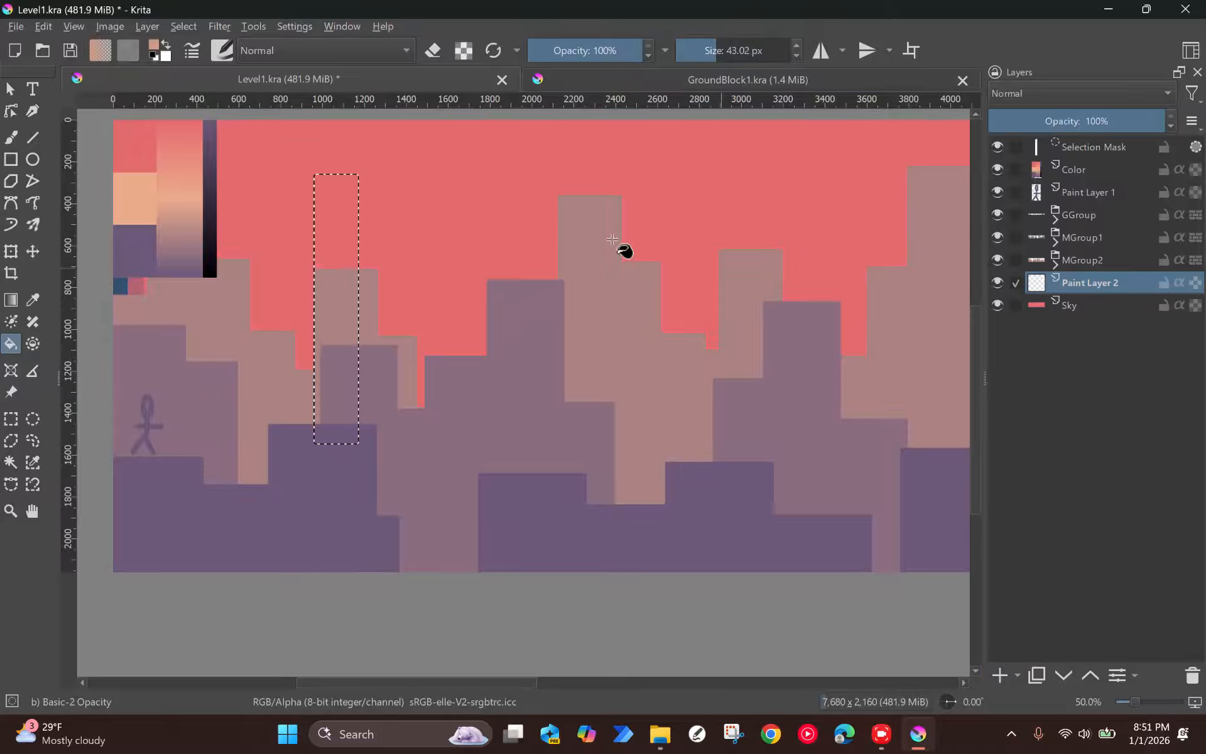
pyautogui.click(334, 224)
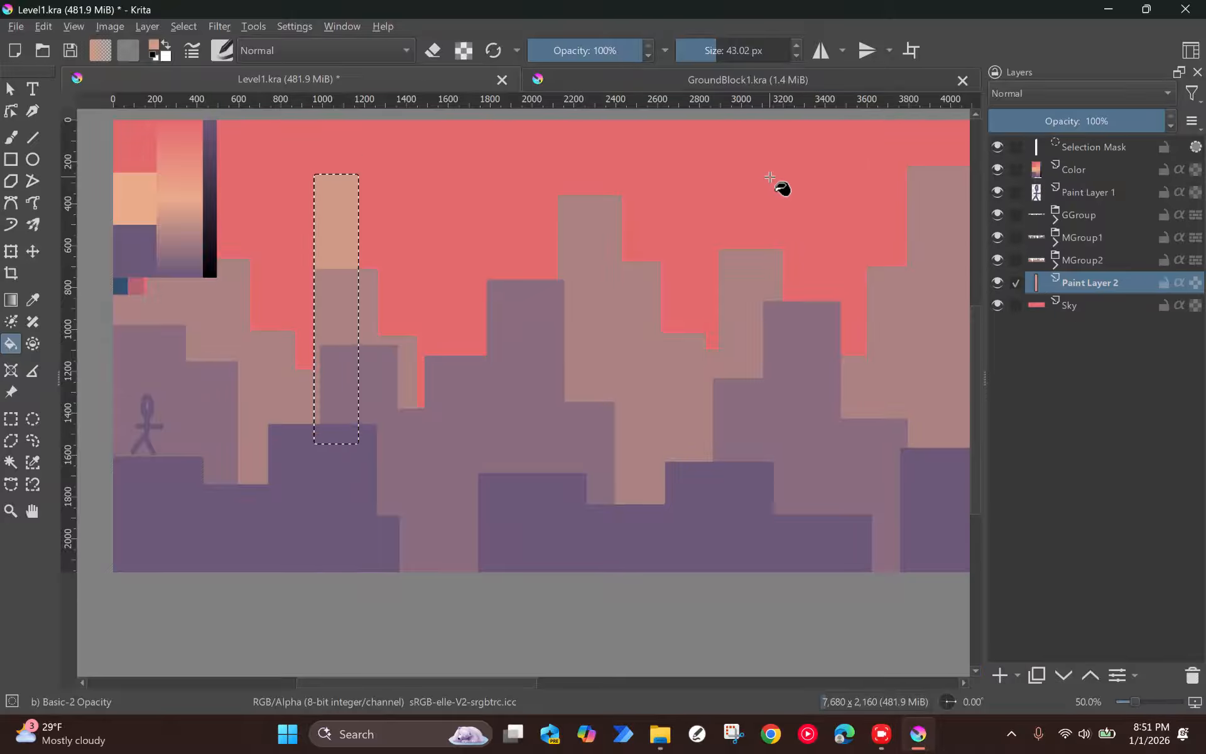
# Step: Deselect, duplicate the peach tower four times with staggered positions to form a stepped building block, and merge the five layers
pyautogui.hotkey('ctrl', 'shift', 'a')
pyautogui.press('t')
pyautogui.moveTo(339, 213)
pyautogui.mouseDown()
pyautogui.moveTo(334, 194)
pyautogui.moveTo(312, 207)
pyautogui.moveTo(375, 267)
pyautogui.moveTo(274, 287)
pyautogui.mouseUp()
pyautogui.hotkey('ctrl', 'j')
pyautogui.hotkey('ctrl', 'z')
pyautogui.hotkey('ctrl', 'z')
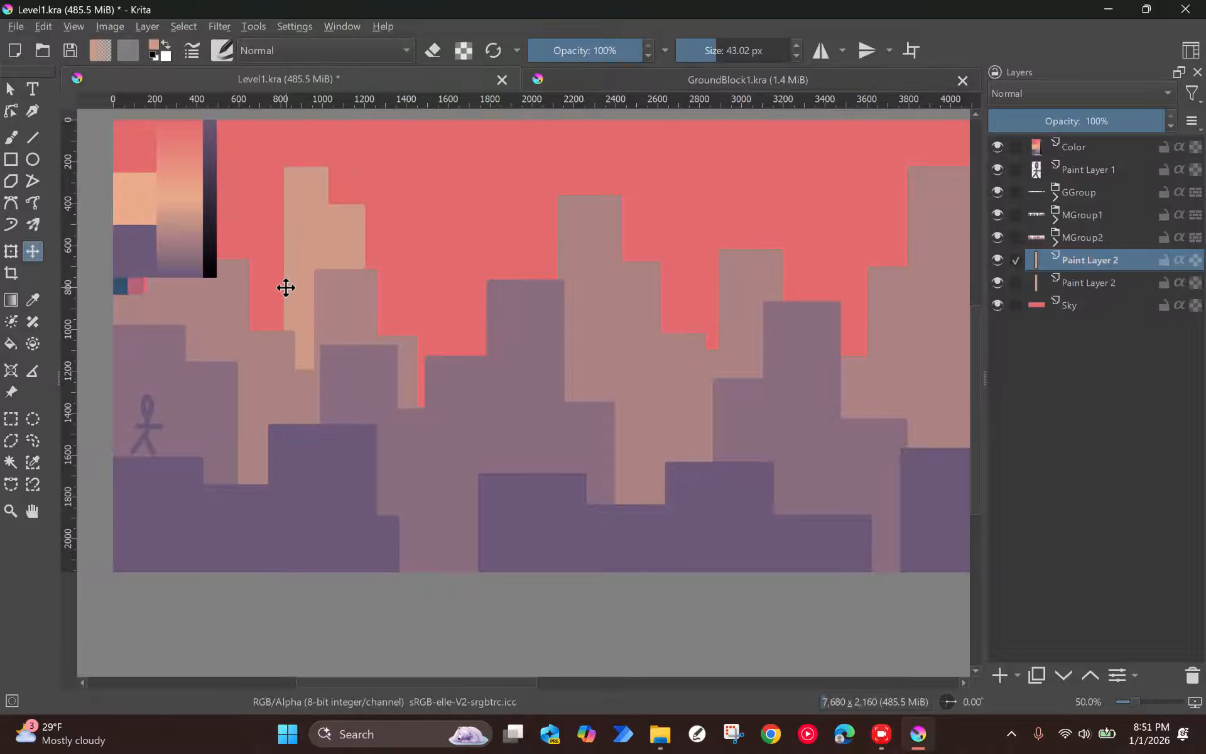
pyautogui.hotkey('ctrl', 'j')
pyautogui.moveTo(299, 280)
pyautogui.mouseDown()
pyautogui.moveTo(243, 296)
pyautogui.moveTo(345, 239)
pyautogui.moveTo(334, 204)
pyautogui.moveTo(464, 302)
pyautogui.mouseUp()
pyautogui.hotkey('ctrl', 'j')
pyautogui.hotkey('ctrl', 'j')
pyautogui.scroll(-1, 464, 302)
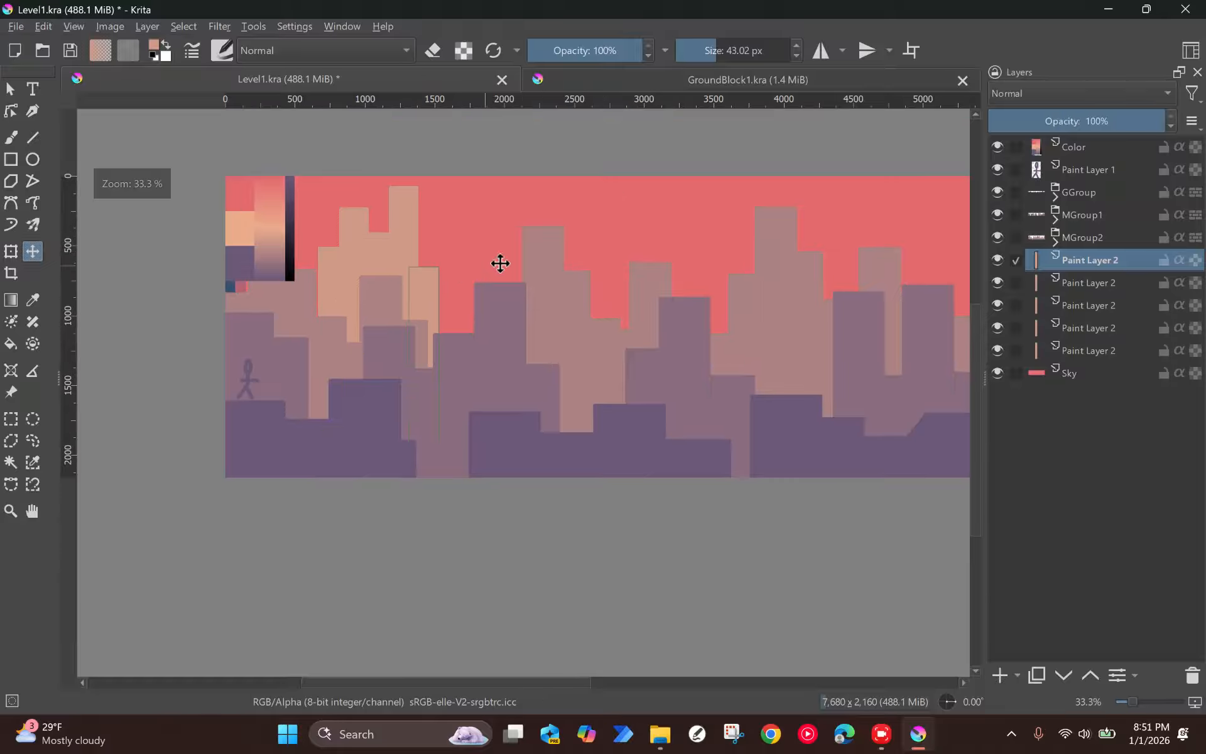
pyautogui.keyDown('shift'); pyautogui.click(1071, 351); pyautogui.keyUp('shift')
pyautogui.hotkey('ctrl', 'e')
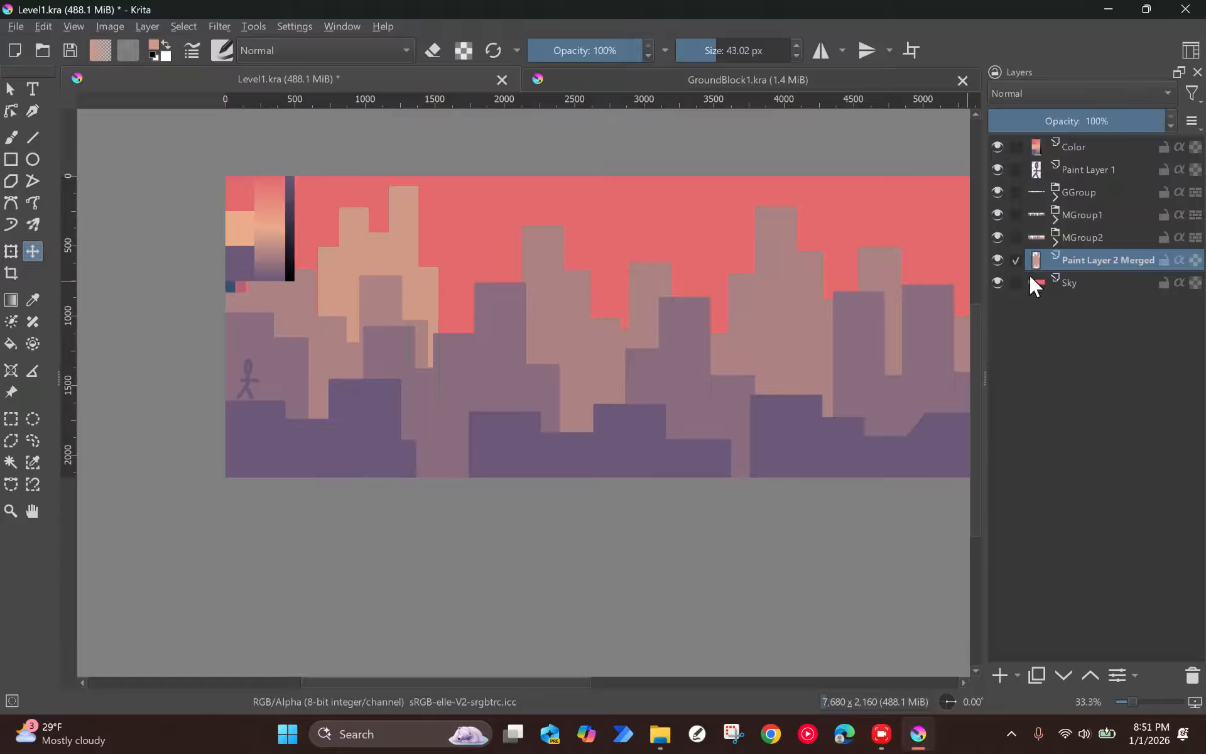
pyautogui.moveTo(1066, 256)
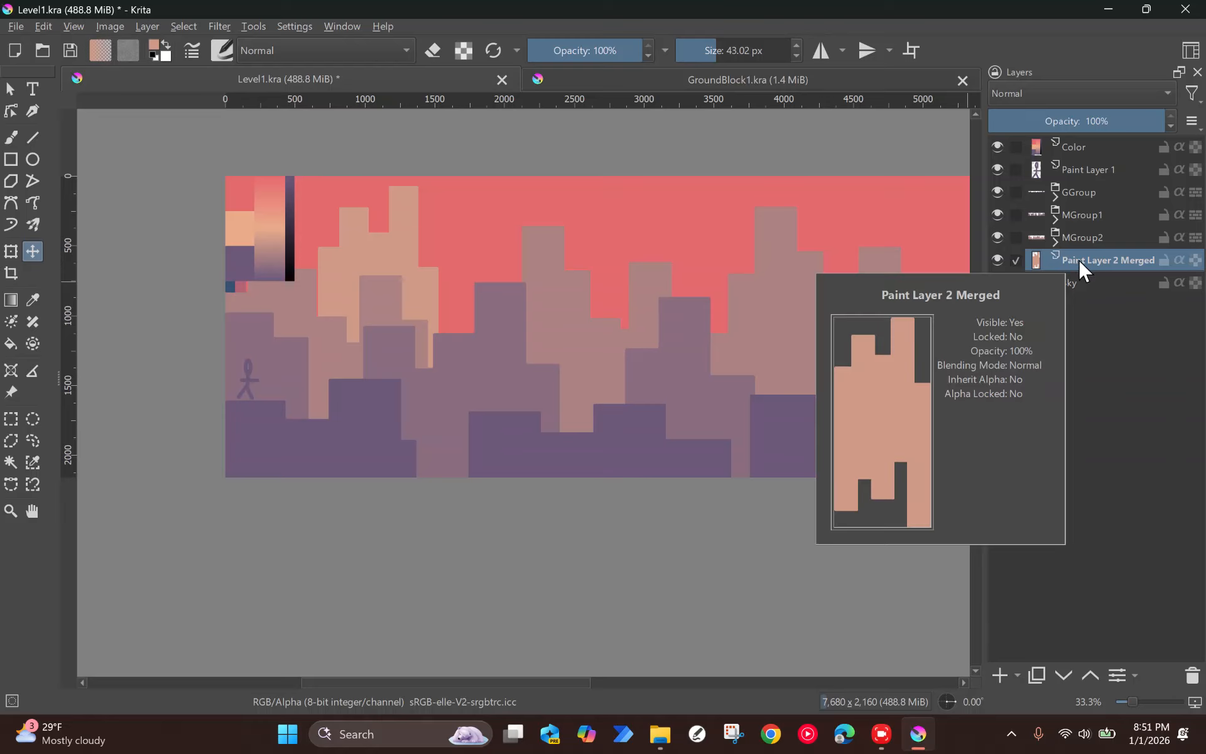
pyautogui.doubleClick(1080, 260)
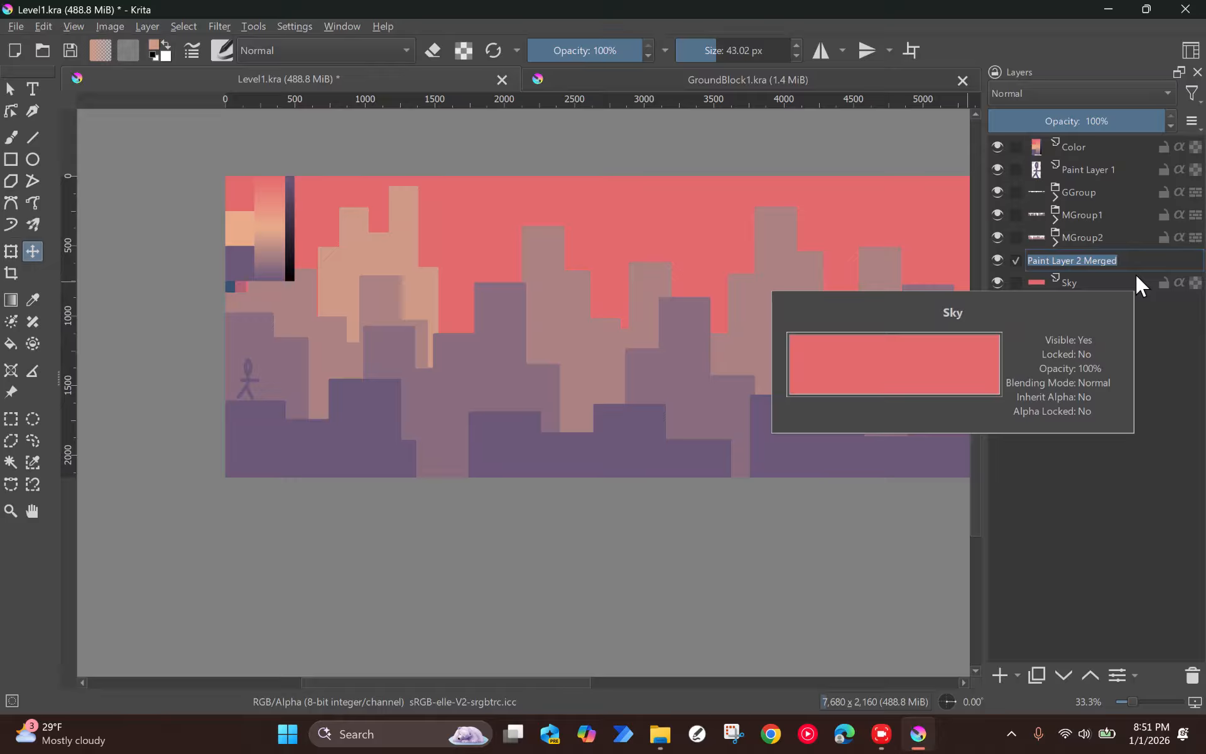
pyautogui.write('M2Grou')
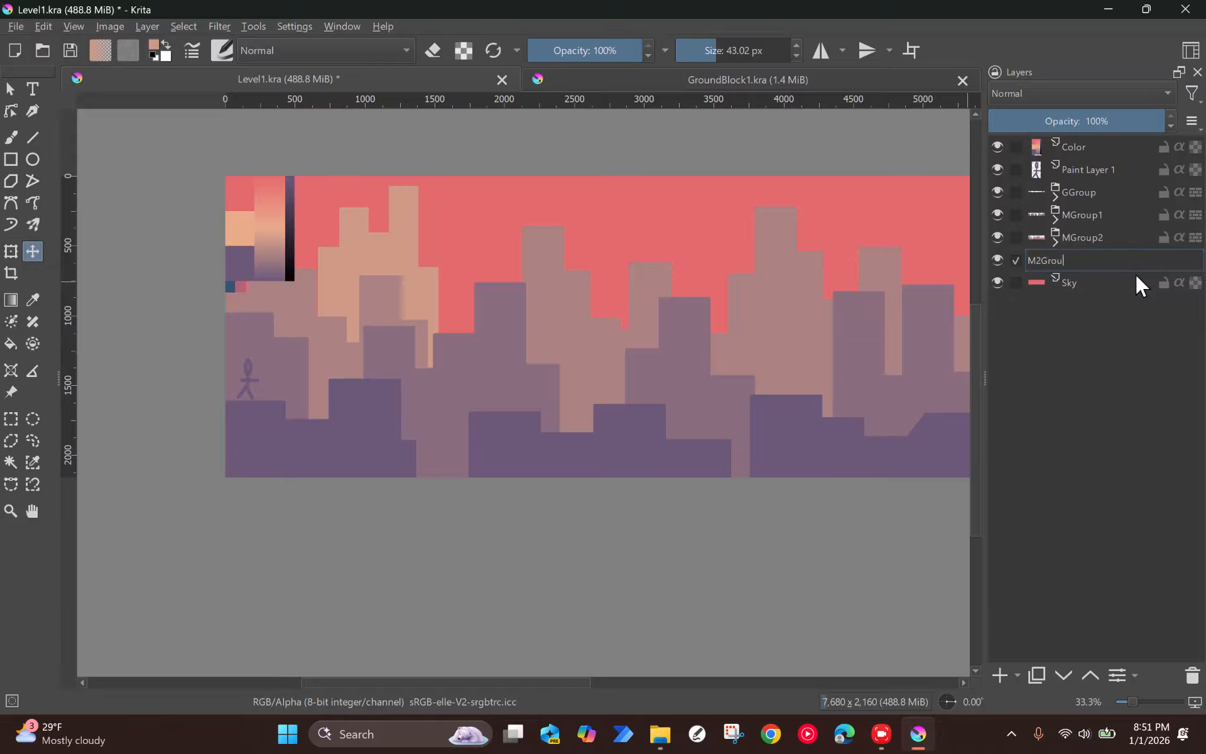
pyautogui.write('p')
pyautogui.press('BackSpace')
pyautogui.press('BackSpace')
pyautogui.press('BackSpace')
pyautogui.press('BackSpace')
pyautogui.press('BackSpace')
pyautogui.press('BackSpace')
pyautogui.write('Group')
pyautogui.press('Escape')
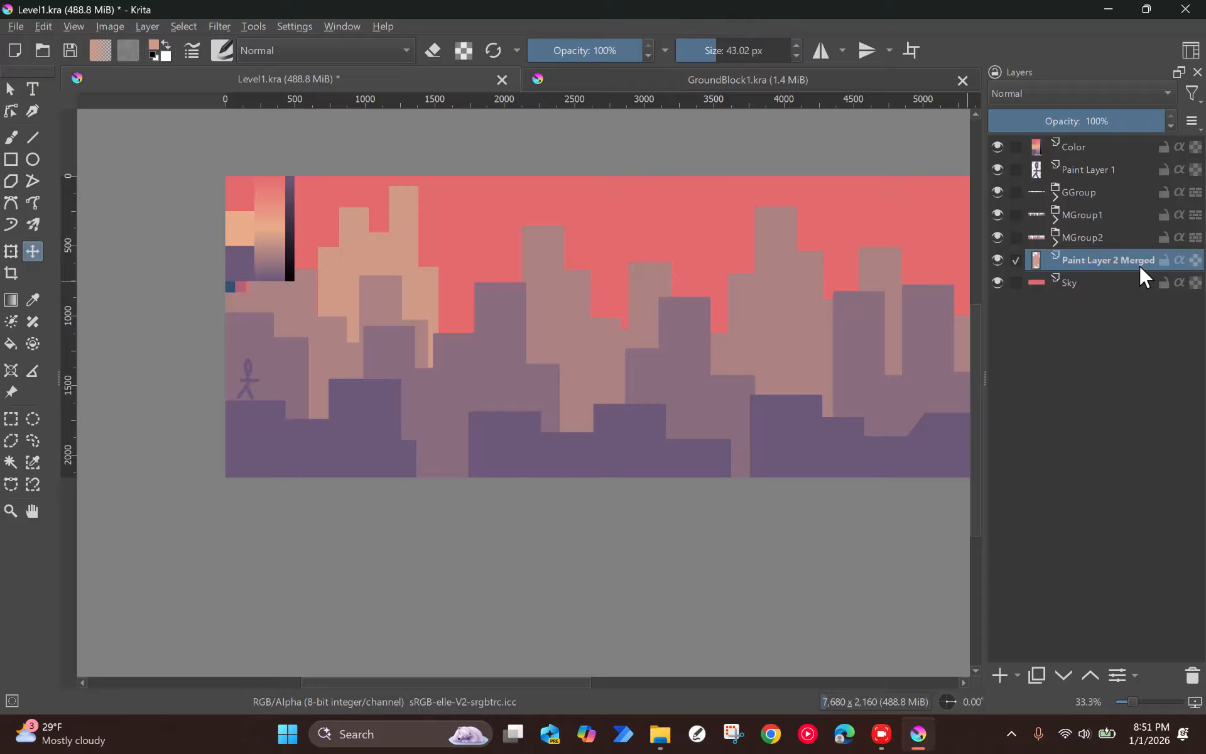
# Step: Toggle the visibility of the MGroup1 and MGroup2 groups to check which buildings they contain
pyautogui.click(995, 216)
pyautogui.click(995, 216)
pyautogui.click(994, 215)
pyautogui.click(994, 215)
pyautogui.click(994, 215)
pyautogui.click(995, 239)
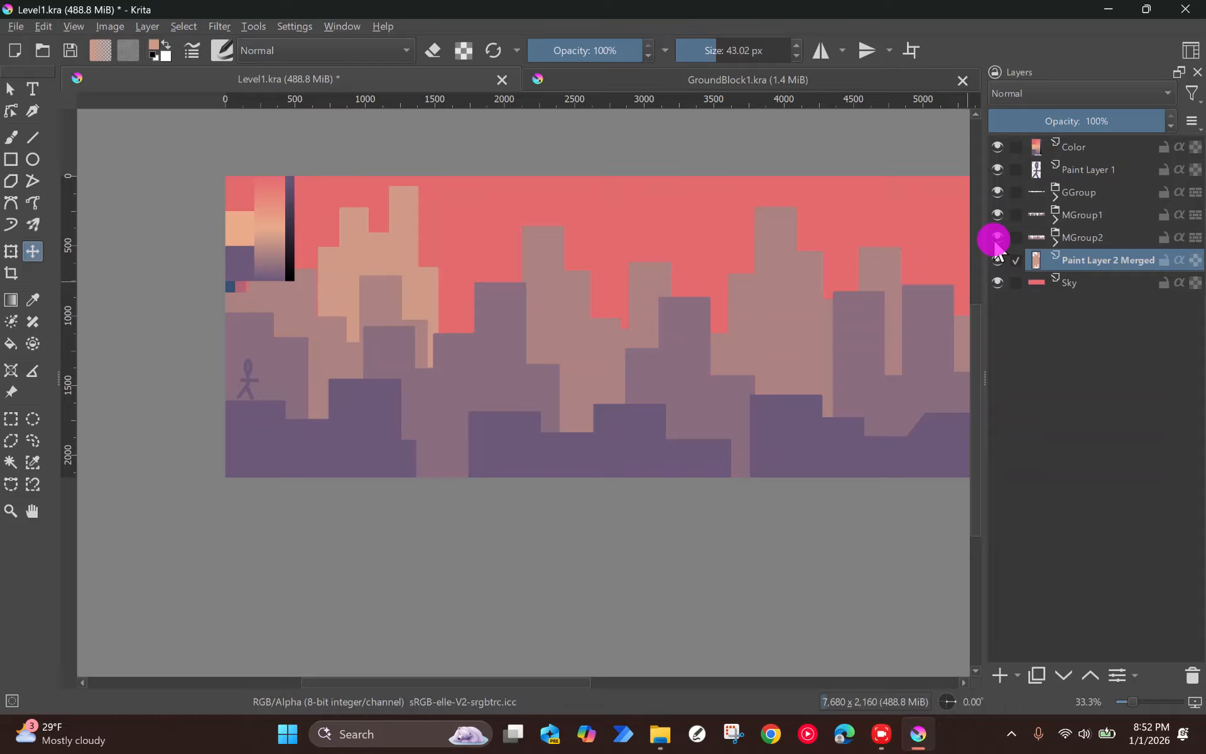
# Step: Rename the merged peach building layer as Back1Block1
pyautogui.doubleClick(1091, 261)
pyautogui.write('Ba')
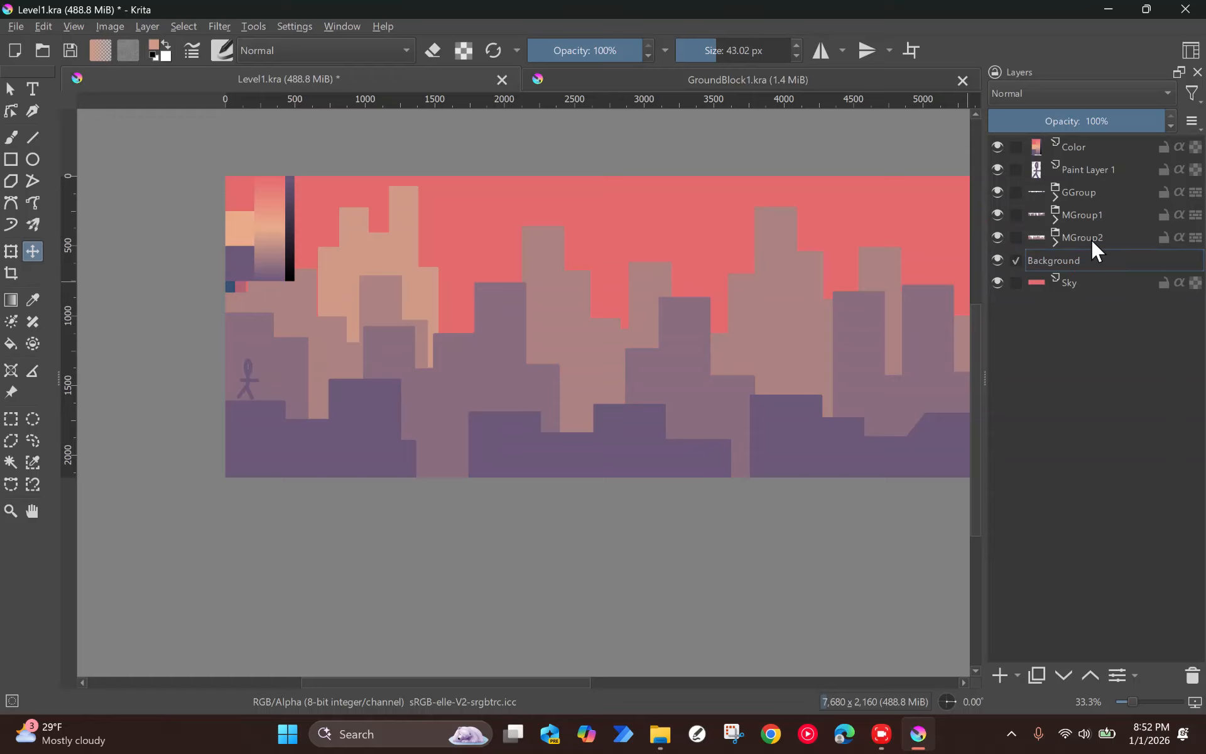
pyautogui.write('ckg1')
pyautogui.press('BackSpace')
pyautogui.press('BackSpace')
pyautogui.write('1')
pyautogui.press('Return')
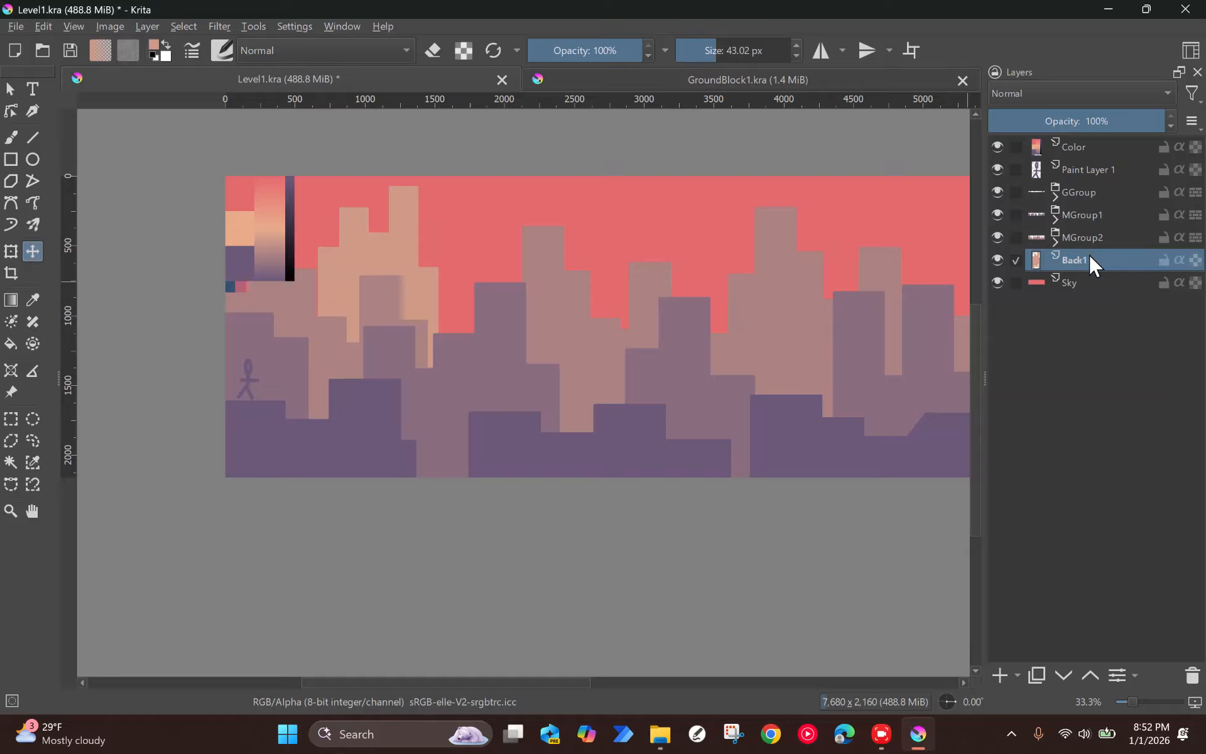
pyautogui.doubleClick(1091, 259)
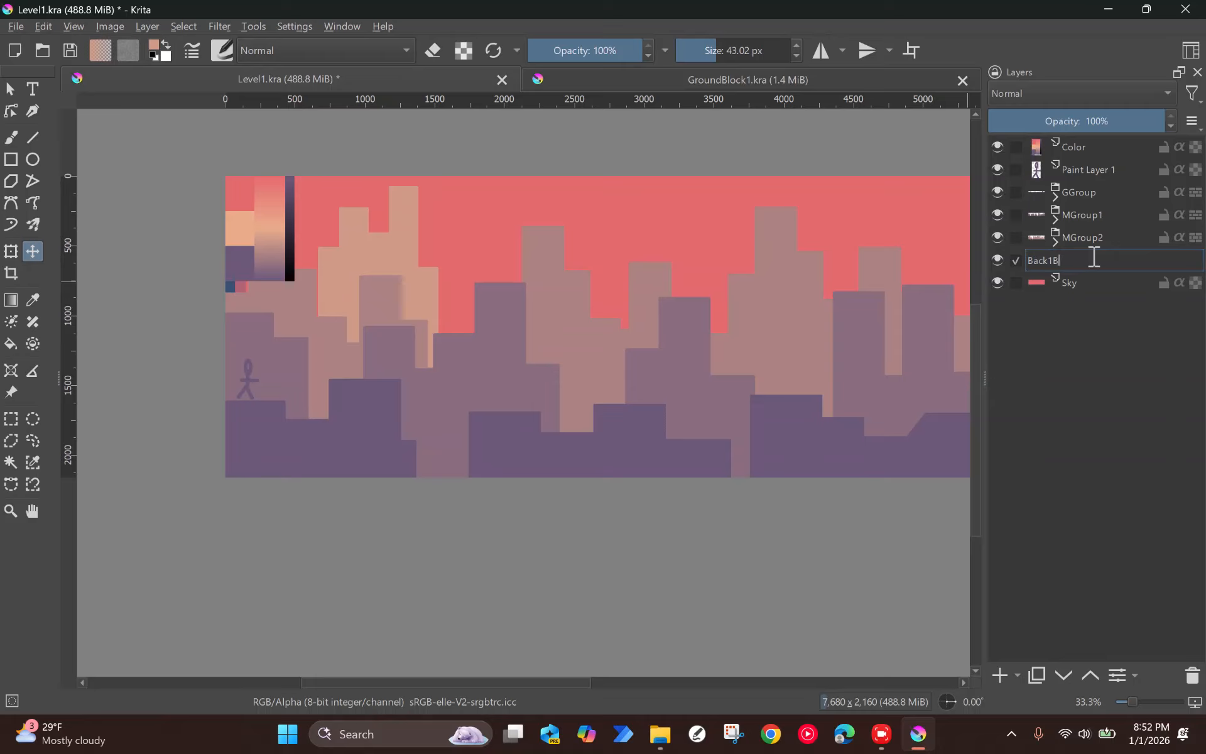
pyautogui.press('Return')
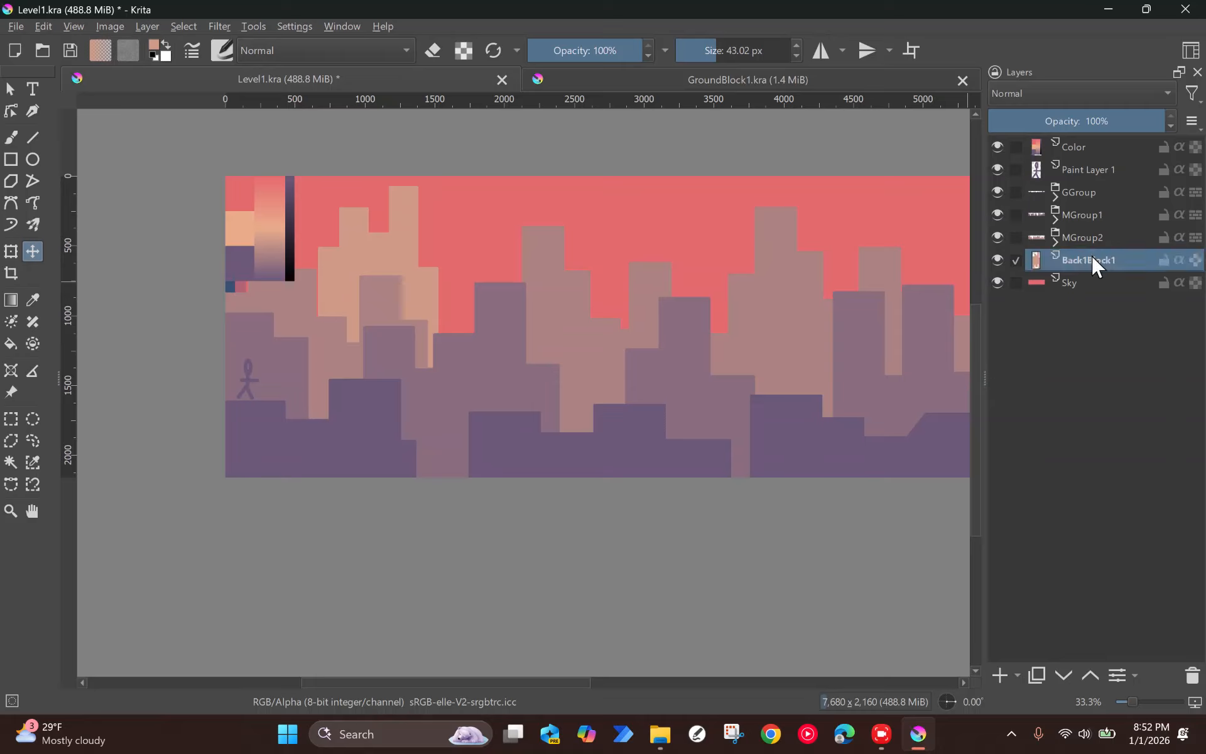
# Step: Convert the Back1Block1 layer to a file layer, giving Back1Block1 in the Tutorial3 folder as its save location
pyautogui.rightClick(1091, 259)
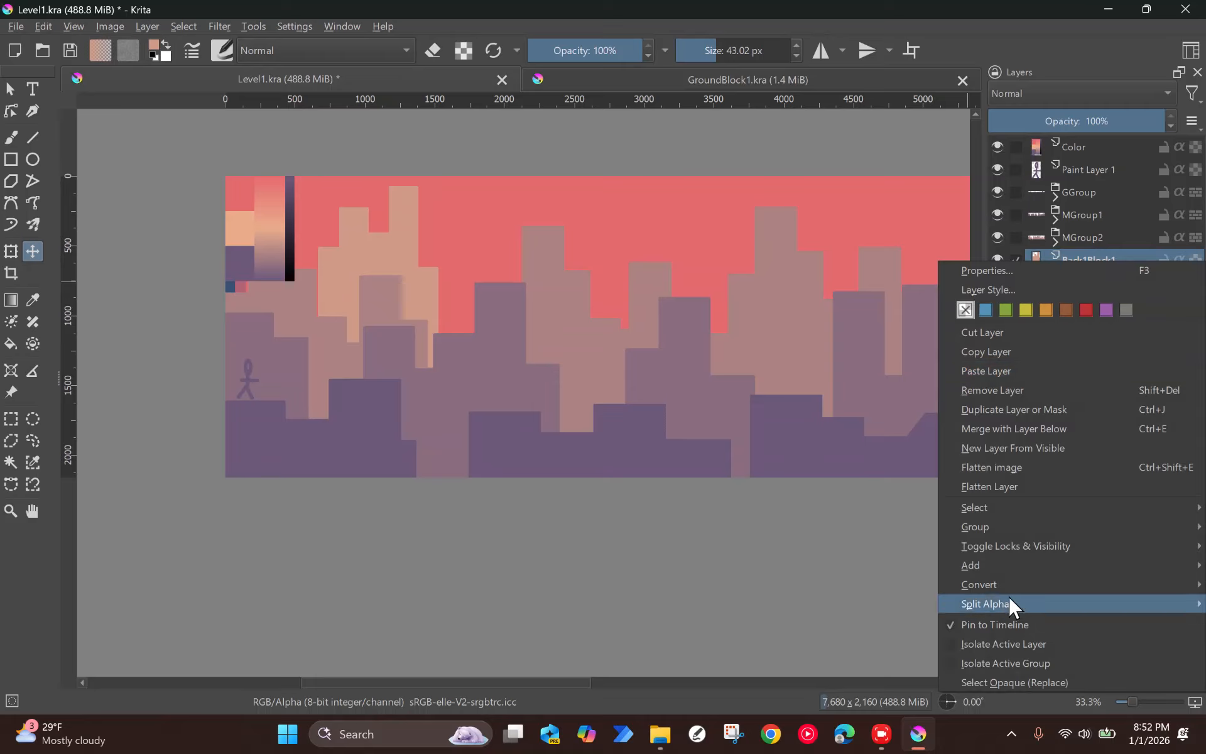
pyautogui.moveTo(1001, 587)
pyautogui.click(808, 660)
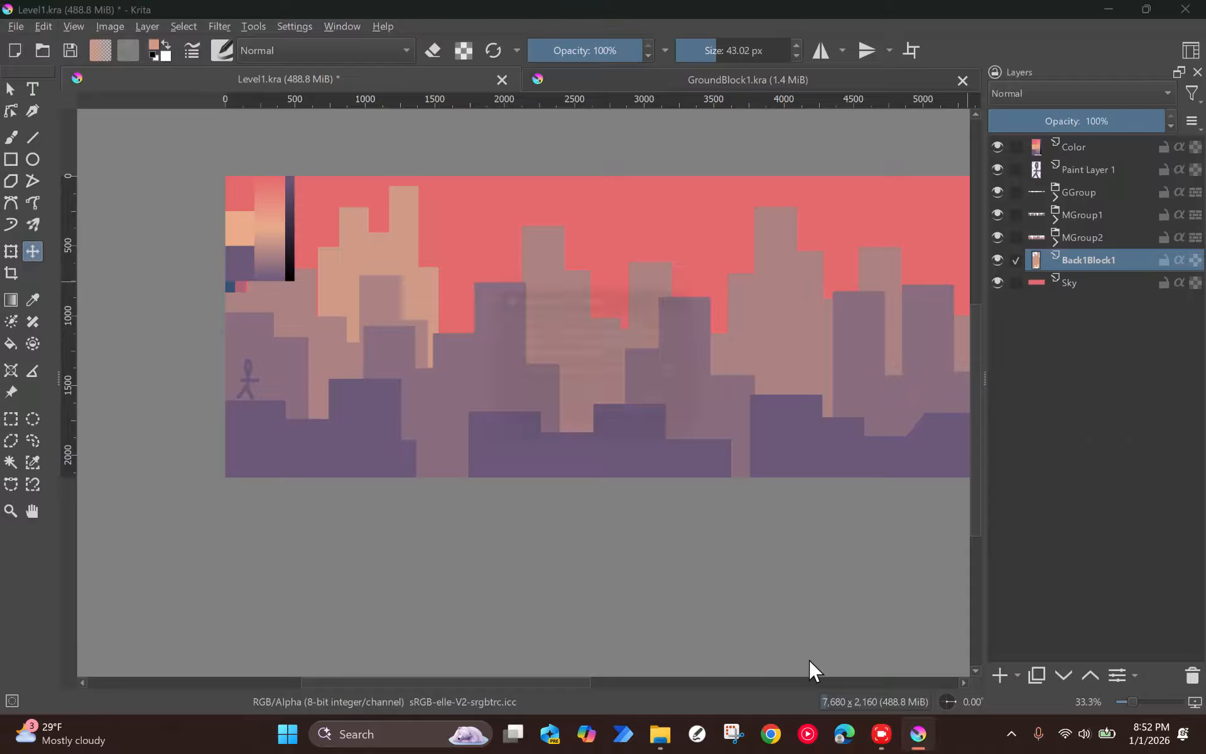
pyautogui.click(688, 377)
pyautogui.write('Bakc')
pyautogui.press('BackSpace')
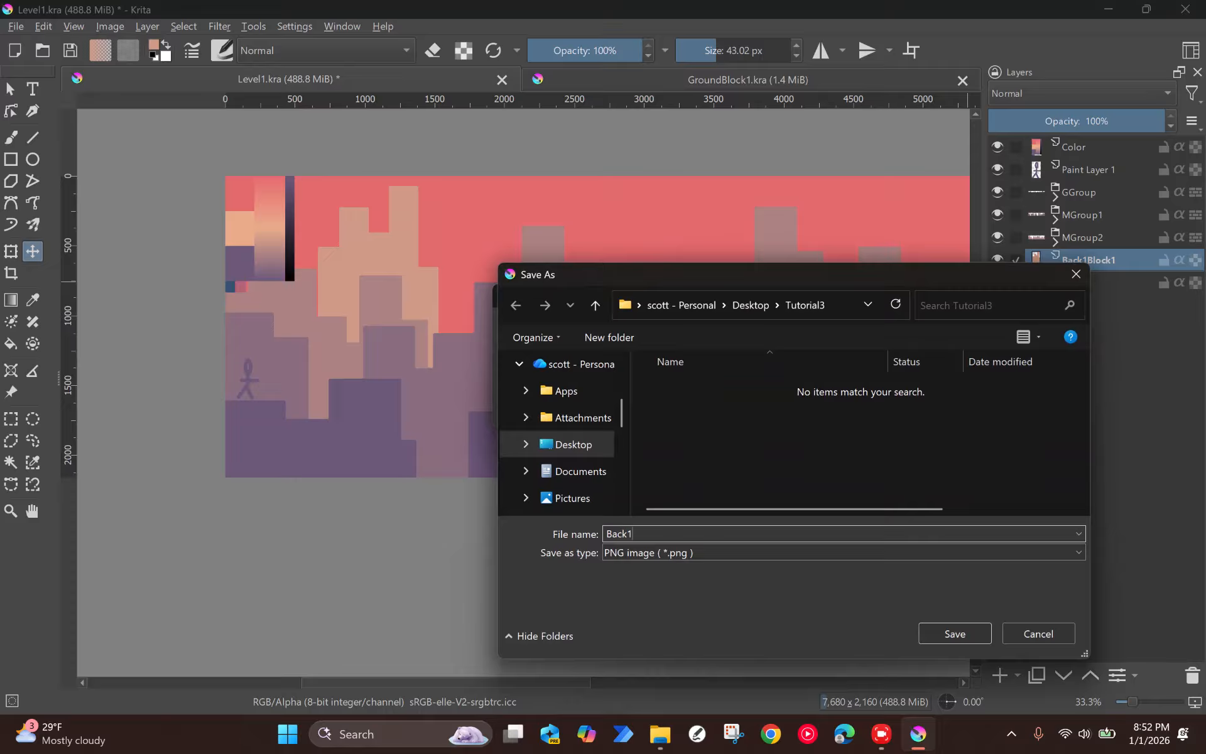
pyautogui.write('k1Block1')
pyautogui.press('Return')
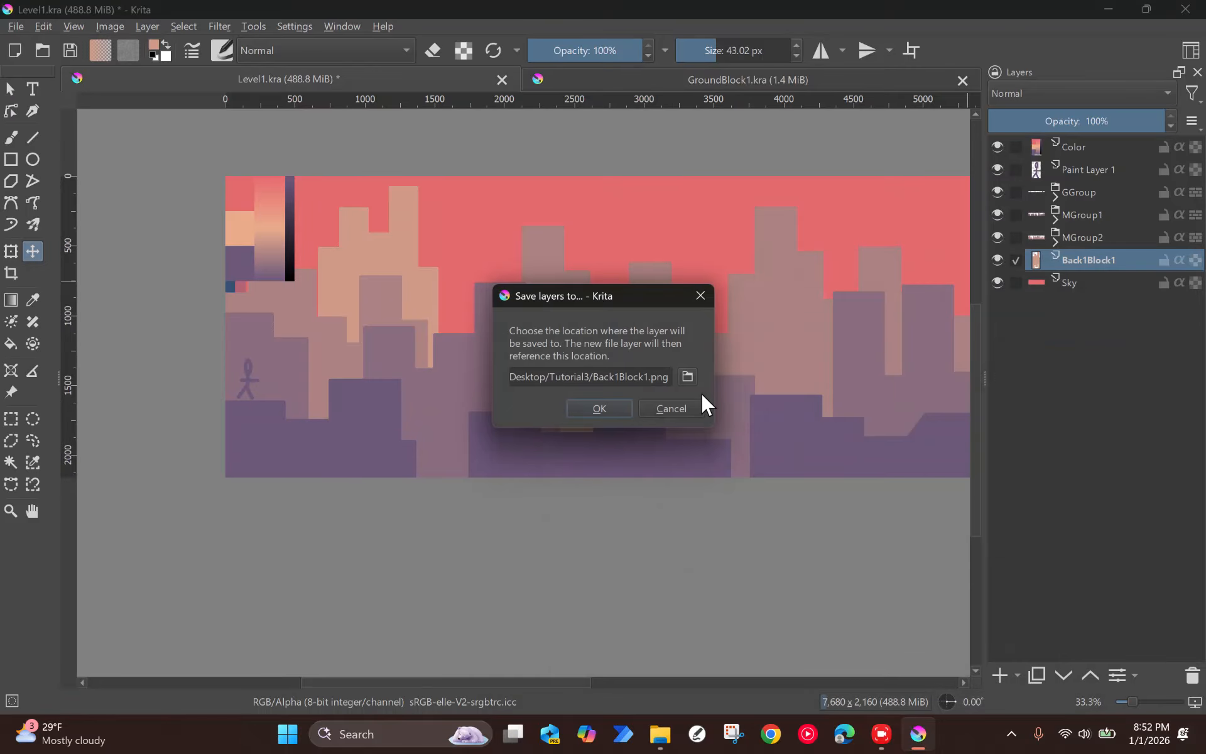
# Step: Change the save type of the Back1Block1 file to Krita document and complete the file layer conversion
pyautogui.click(687, 377)
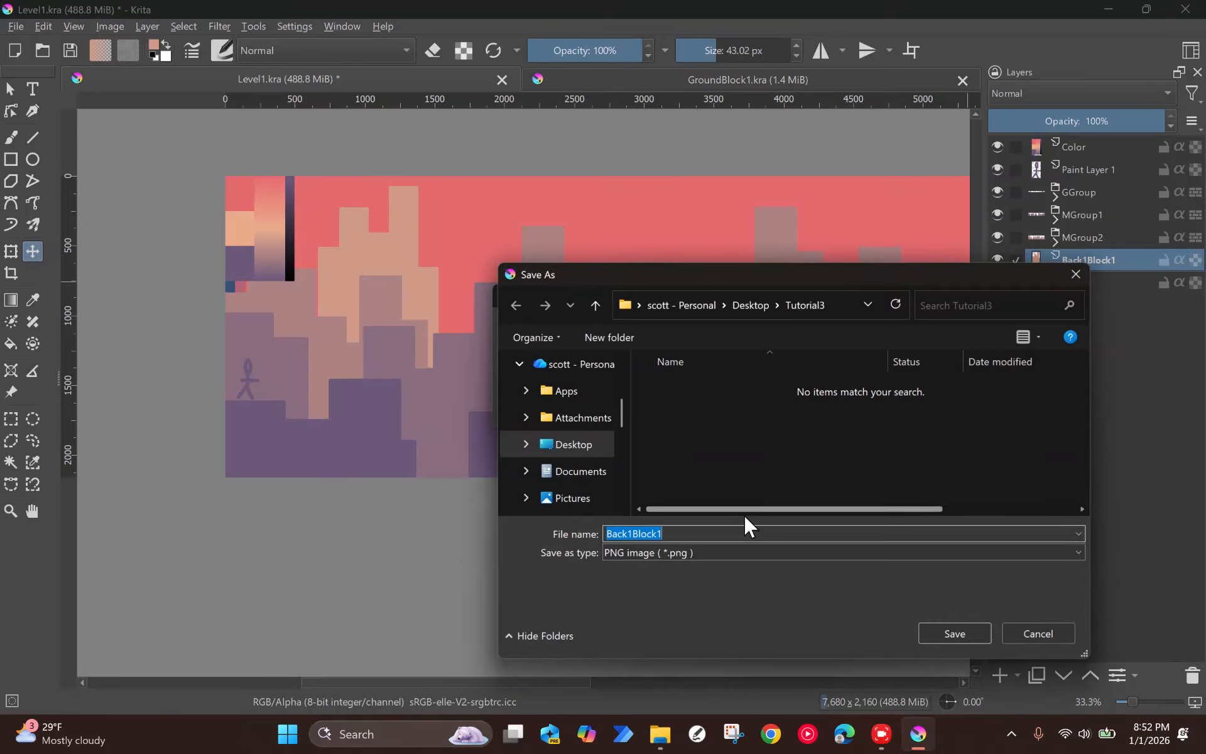
pyautogui.click(740, 552)
pyautogui.scroll(1, 695, 235)
pyautogui.click(678, 163)
pyautogui.click(959, 634)
pyautogui.click(599, 409)
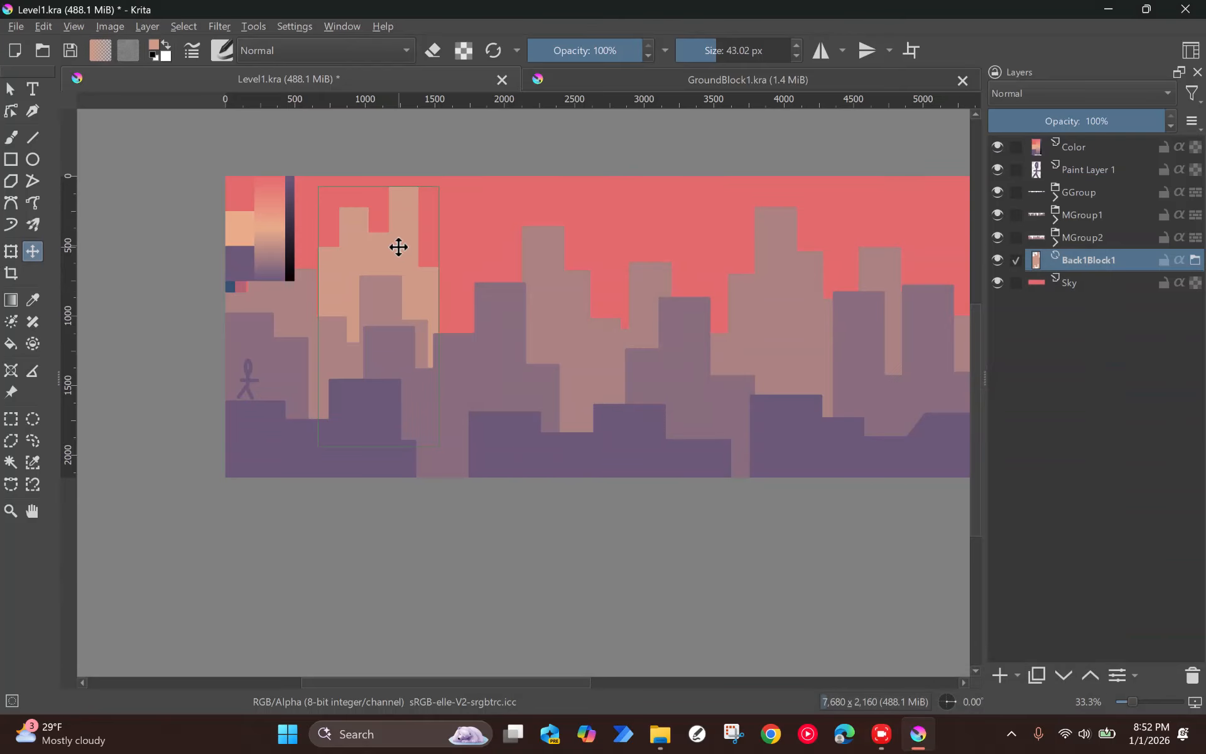
# Step: Duplicate the Back1Block1 block eight times and spread the copies across the full canvas width at varying heights
pyautogui.hotkey('ctrl', 'j')
pyautogui.moveTo(409, 252); pyautogui.dragTo(834, 296)
pyautogui.hotkey('ctrl', 'j')
pyautogui.hotkey('ctrl', 'j')
pyautogui.hotkey('ctrl', 'j')
pyautogui.hotkey('ctrl', 'j')
pyautogui.hotkey('ctrl', 'j')
pyautogui.hotkey('ctrl', 'j')
pyautogui.hotkey('ctrl', 'j')
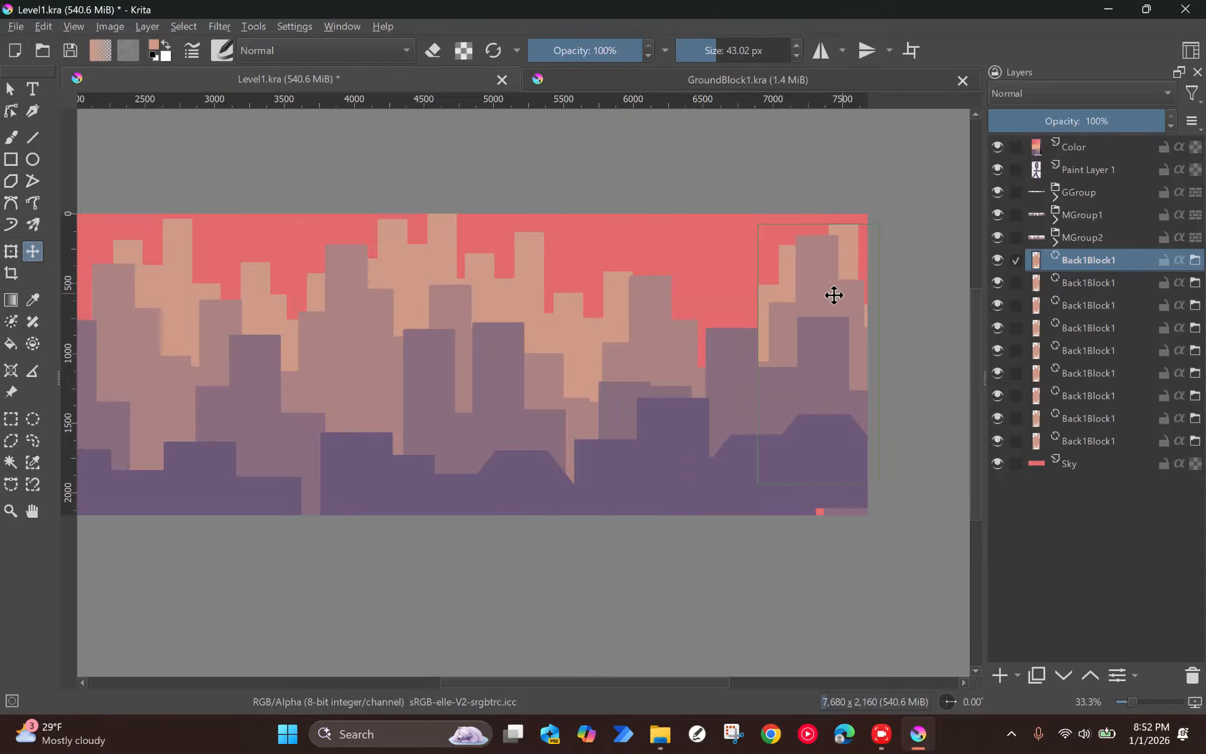
# Step: Duplicate Back1Block1 once more to fill the sky gap near the canvas's right end, and nudge a neighbouring copy slightly right
pyautogui.scroll(-1, 651, 299)
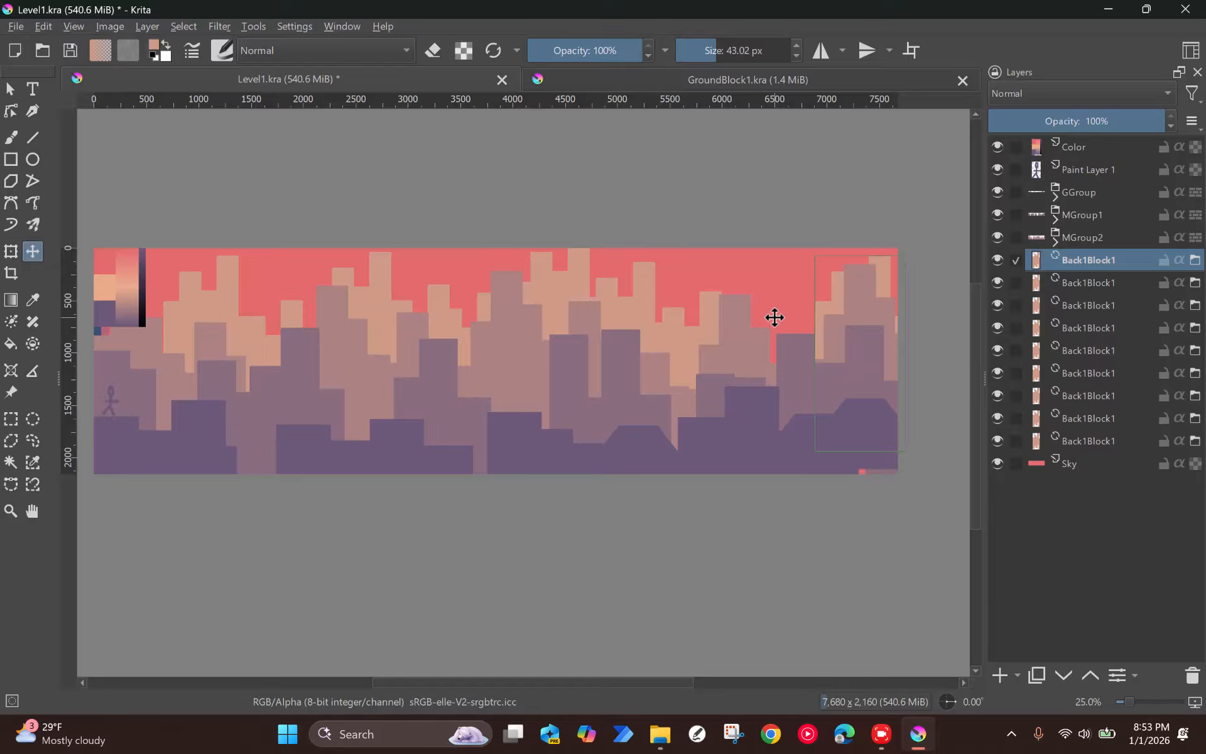
pyautogui.hotkey('ctrl', 'j')
pyautogui.moveTo(827, 326); pyautogui.dragTo(780, 367)
pyautogui.click(643, 304)
pyautogui.moveTo(643, 304); pyautogui.dragTo(650, 304)
# Step: Hide the Color layer, duplicate the leftmost Back1Block1 block and place the copy against the canvas's left edge
pyautogui.moveTo(274, 307); pyautogui.dragTo(394, 302)
pyautogui.click(369, 295)
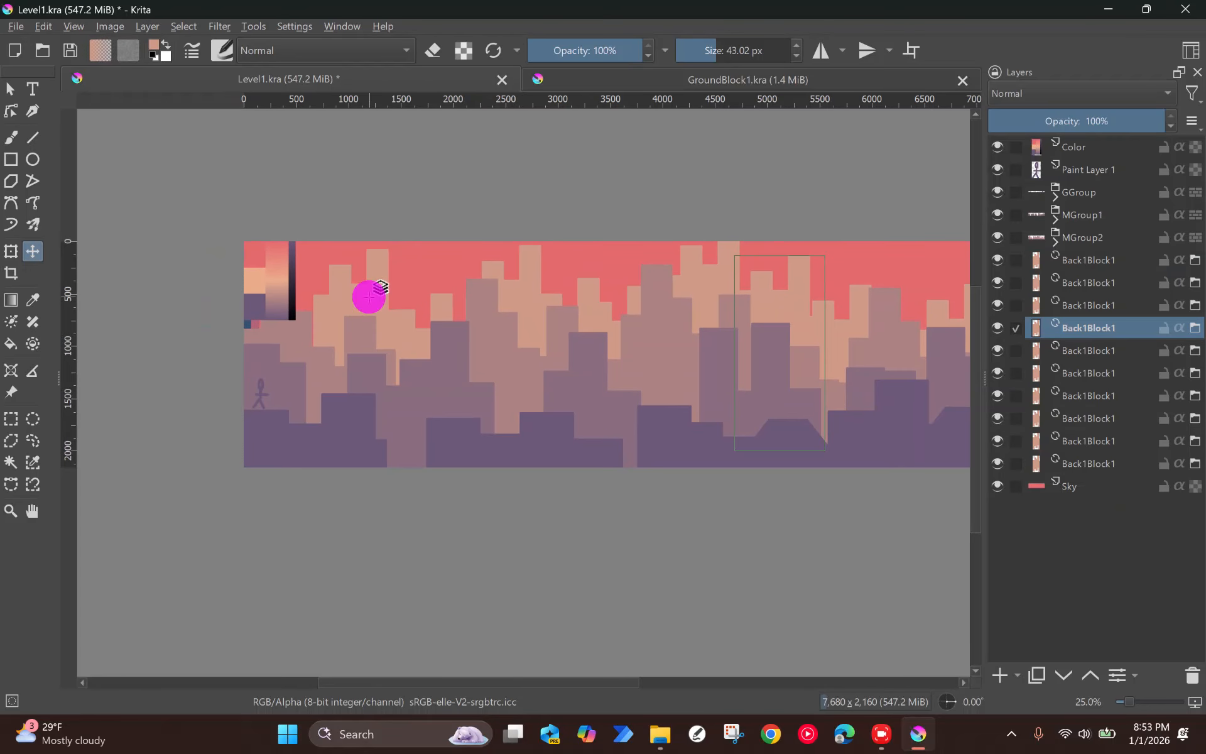
pyautogui.click(996, 147)
pyautogui.click(379, 285)
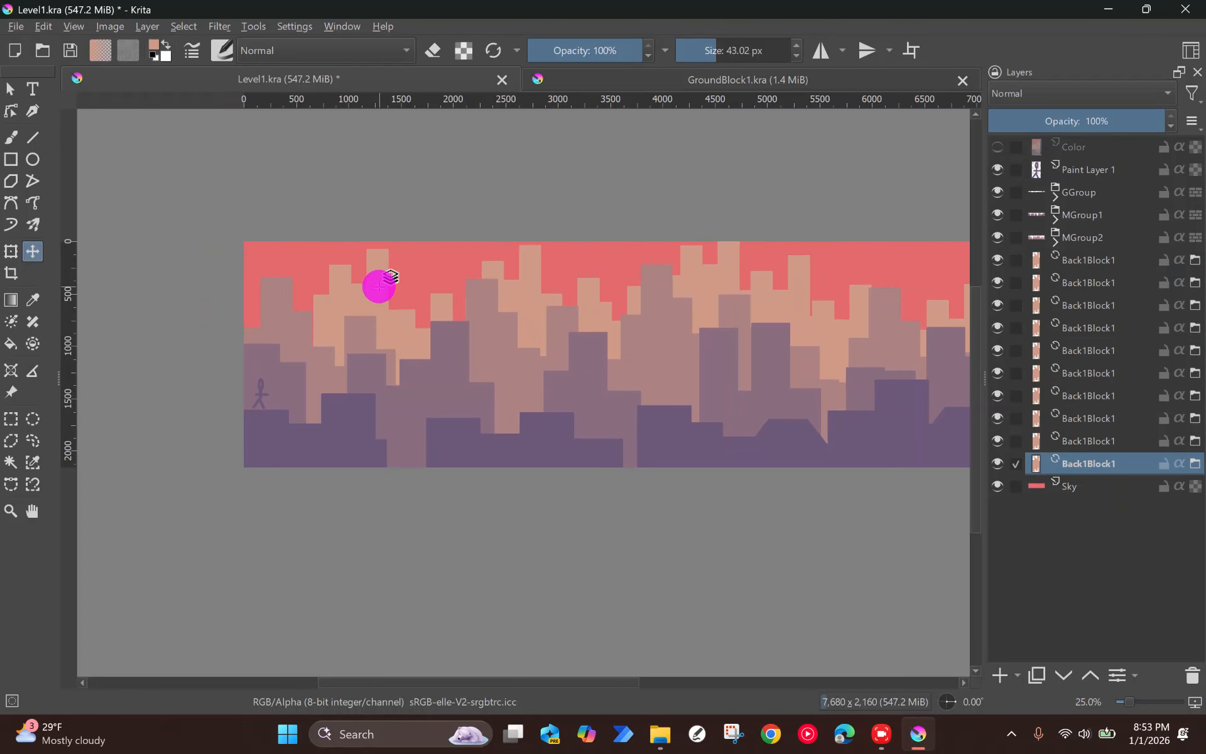
pyautogui.hotkey('ctrl', 'j')
pyautogui.moveTo(383, 304); pyautogui.dragTo(308, 321)
pyautogui.scroll(-1, 630, 334)
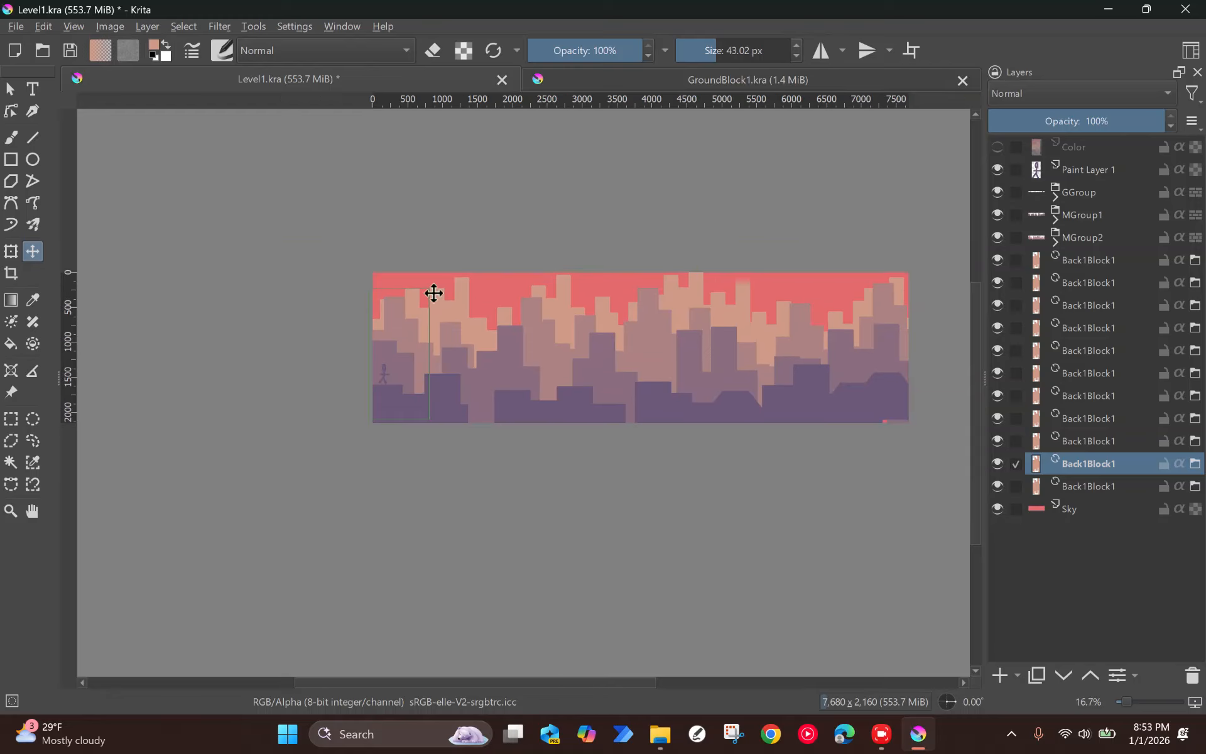
pyautogui.scroll(1, 525, 350)
pyautogui.scroll(-1, 608, 357)
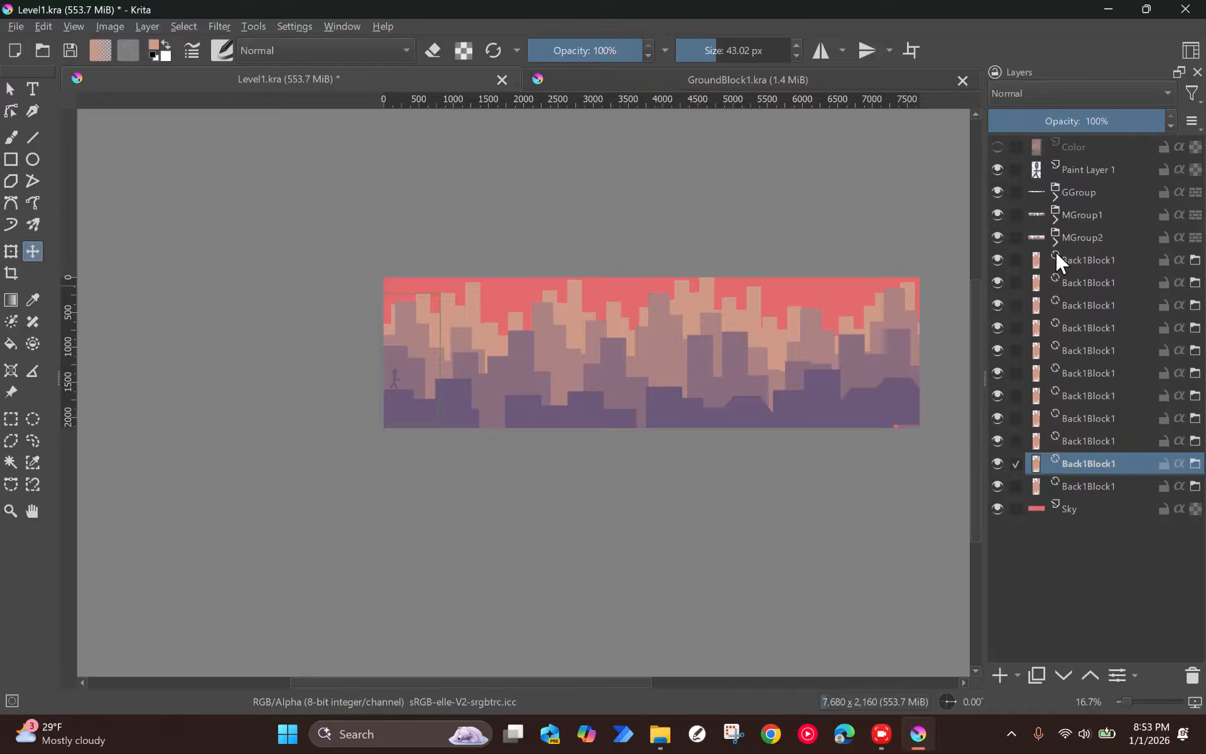
# Step: Group all eleven Back1Block1 layers into one layer group
pyautogui.click(1057, 255)
pyautogui.keyDown('shift'); pyautogui.click(1069, 484); pyautogui.keyUp('shift')
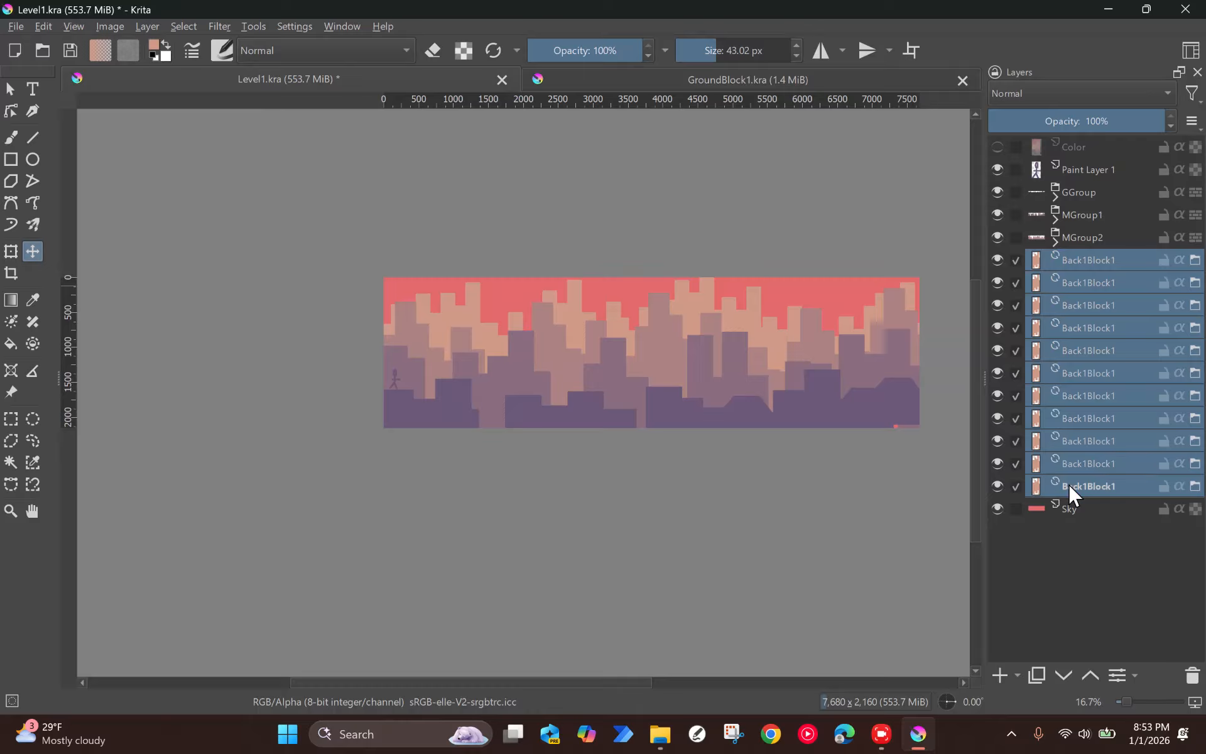
pyautogui.hotkey('ctrl', 'g')
pyautogui.doubleClick(1075, 259)
pyautogui.write('B')
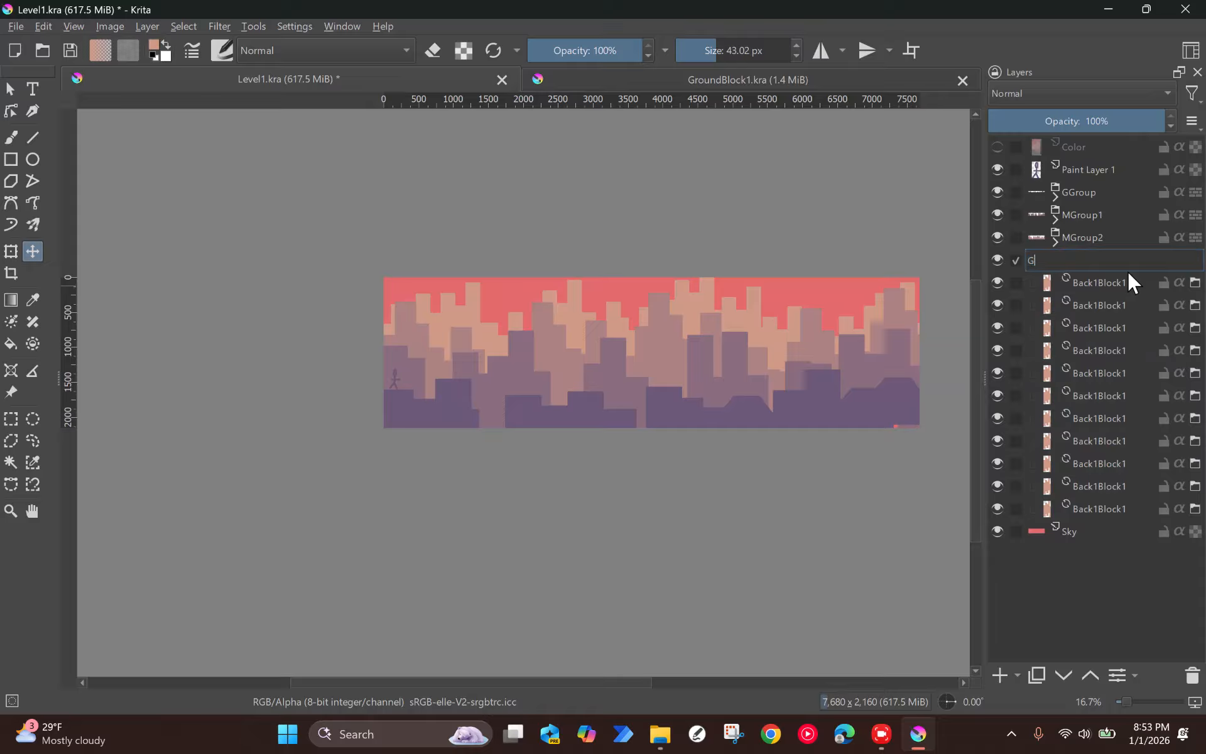
pyautogui.write('ack1Group')
pyautogui.press('Return')
# Step: Rename the new background group as BGroup1 and collapse it in the layer stack
pyautogui.doubleClick(1092, 259)
pyautogui.write('BGroup1')
pyautogui.press('Return')
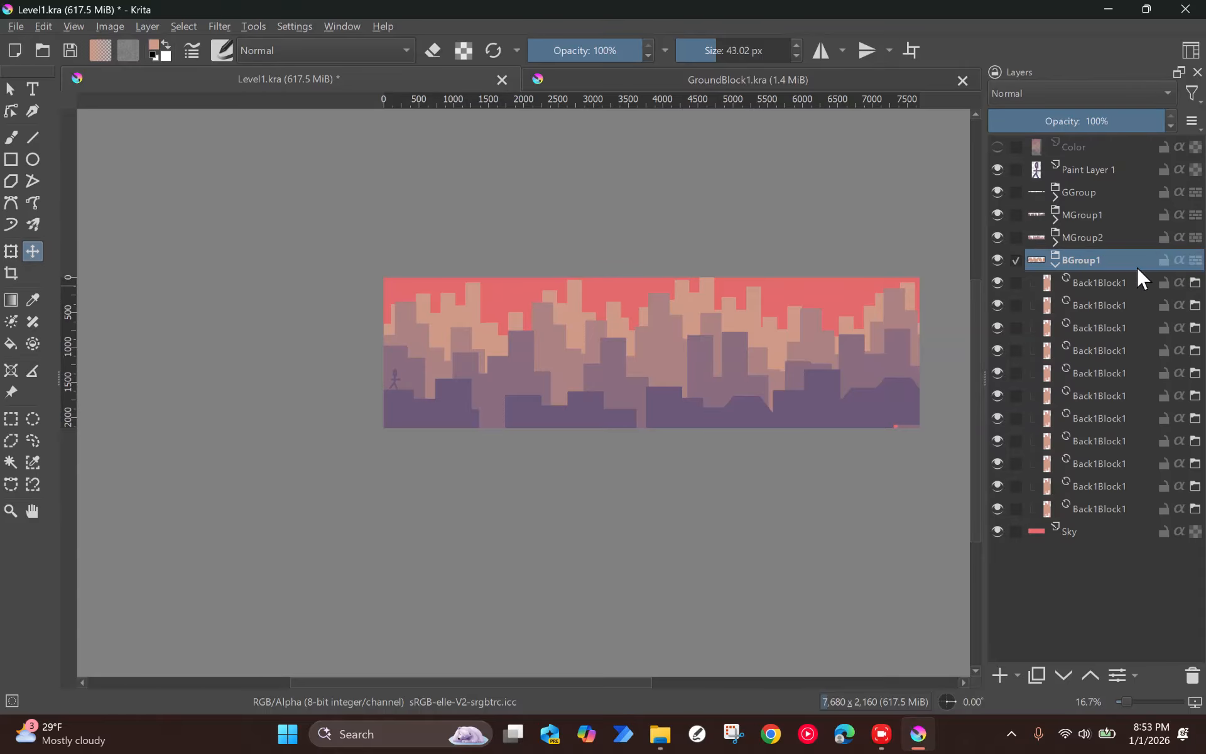
pyautogui.click(1055, 263)
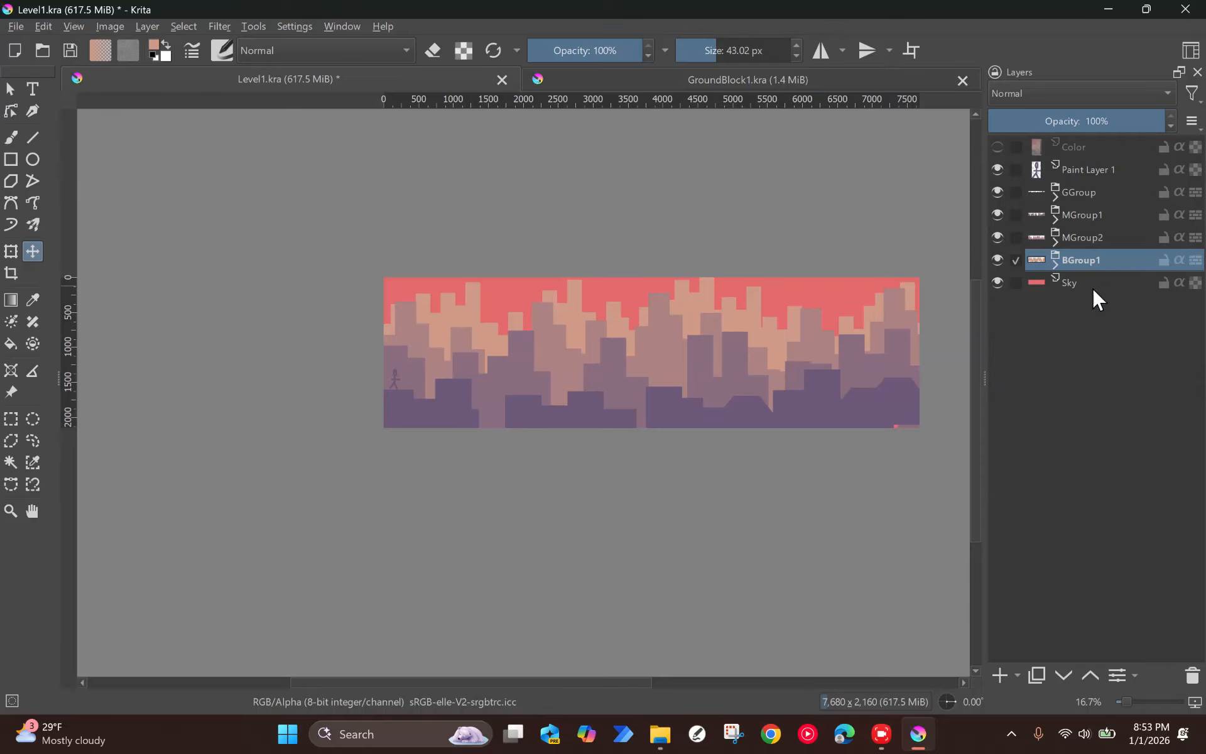
# Step: Select the GGroup, MGroup1, MGroup2 and BGroup1 layer groups together and shift them down to leave more sky above the skyline
pyautogui.keyDown('shift'); pyautogui.click(1096, 192); pyautogui.keyUp('shift')
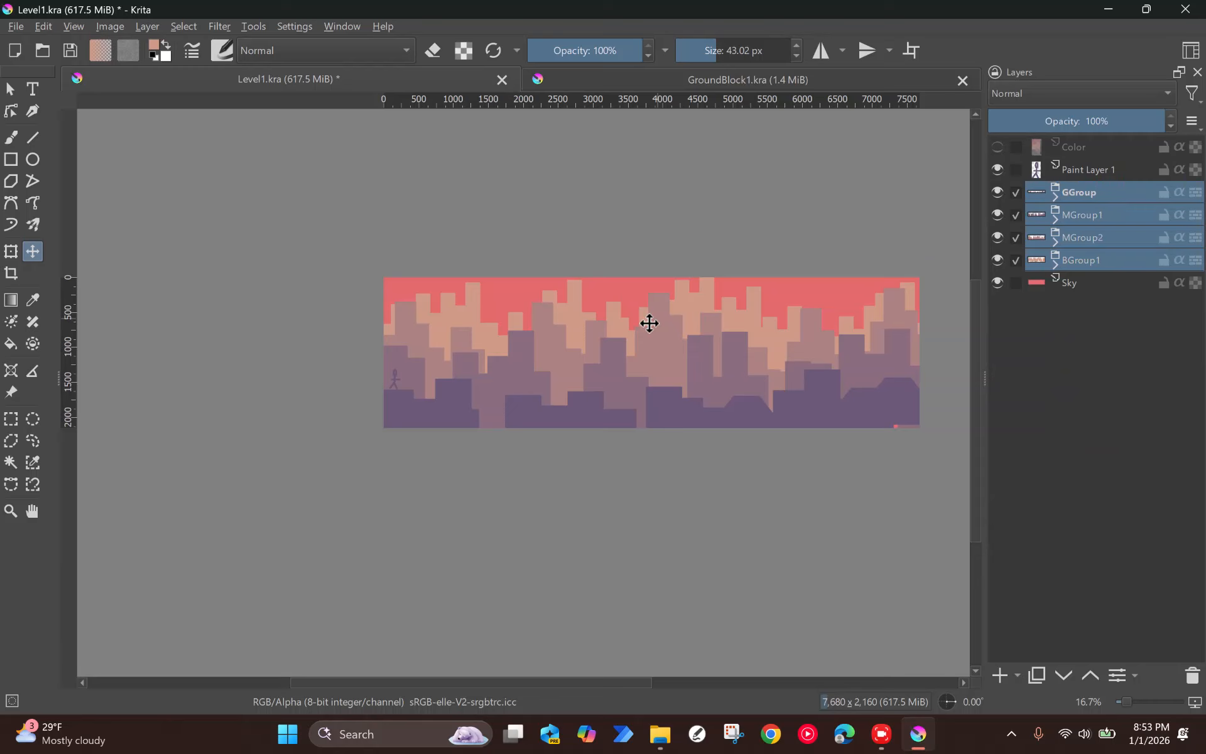
pyautogui.click(662, 320)
pyautogui.moveTo(662, 321); pyautogui.dragTo(662, 338)
# Step: Move the stick figure on Paint Layer 1 down so it stands on the lowered ground at the canvas's left end
pyautogui.click(1092, 170)
pyautogui.click(567, 303)
pyautogui.moveTo(568, 303); pyautogui.dragTo(569, 318)
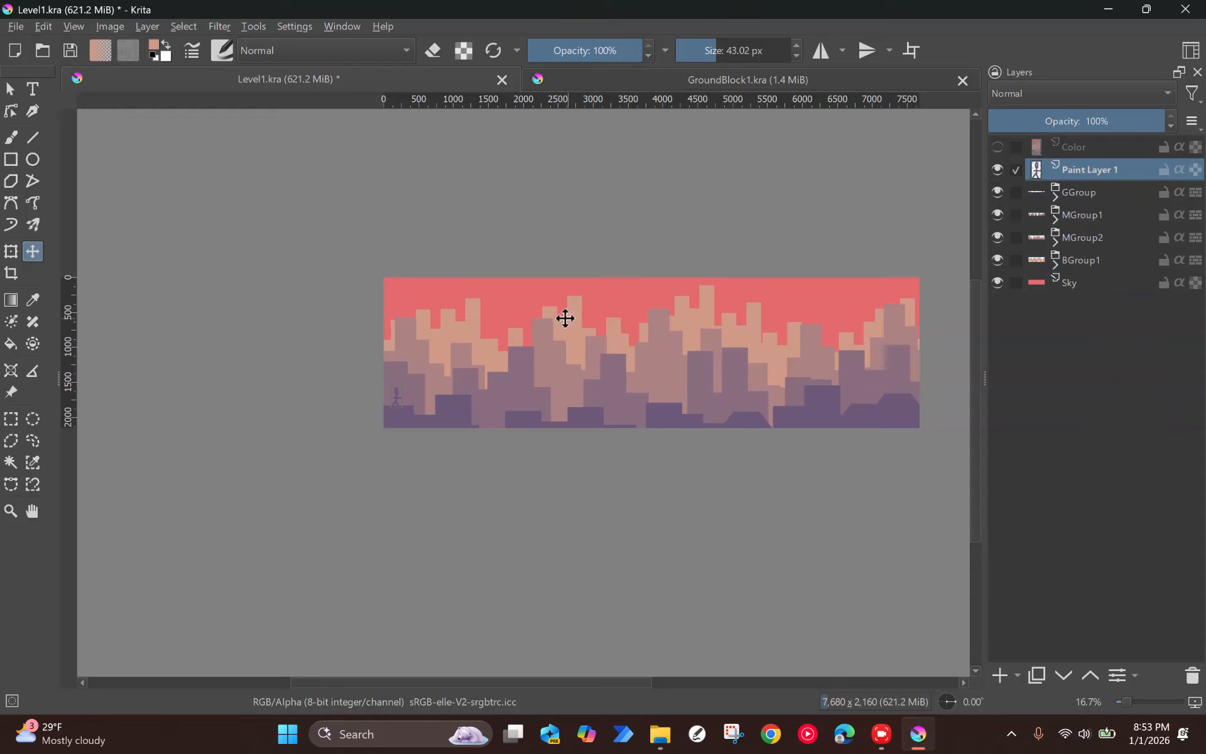
pyautogui.scroll(3, 486, 391)
pyautogui.moveTo(485, 297)
pyautogui.mouseDown()
pyautogui.moveTo(559, 311)
pyautogui.moveTo(589, 261)
pyautogui.moveTo(697, 261)
pyautogui.moveTo(711, 225)
pyautogui.moveTo(822, 202)
pyautogui.moveTo(760, 464)
pyautogui.moveTo(720, 748)
pyautogui.moveTo(678, 289)
pyautogui.moveTo(473, 253)
pyautogui.moveTo(482, 293)
pyautogui.moveTo(826, 232)
pyautogui.moveTo(616, 207)
pyautogui.moveTo(474, 291)
pyautogui.mouseUp()
pyautogui.scroll(-3, 547, 234)
pyautogui.moveTo(643, 270); pyautogui.dragTo(455, 280)
pyautogui.scroll(1, 454, 280)
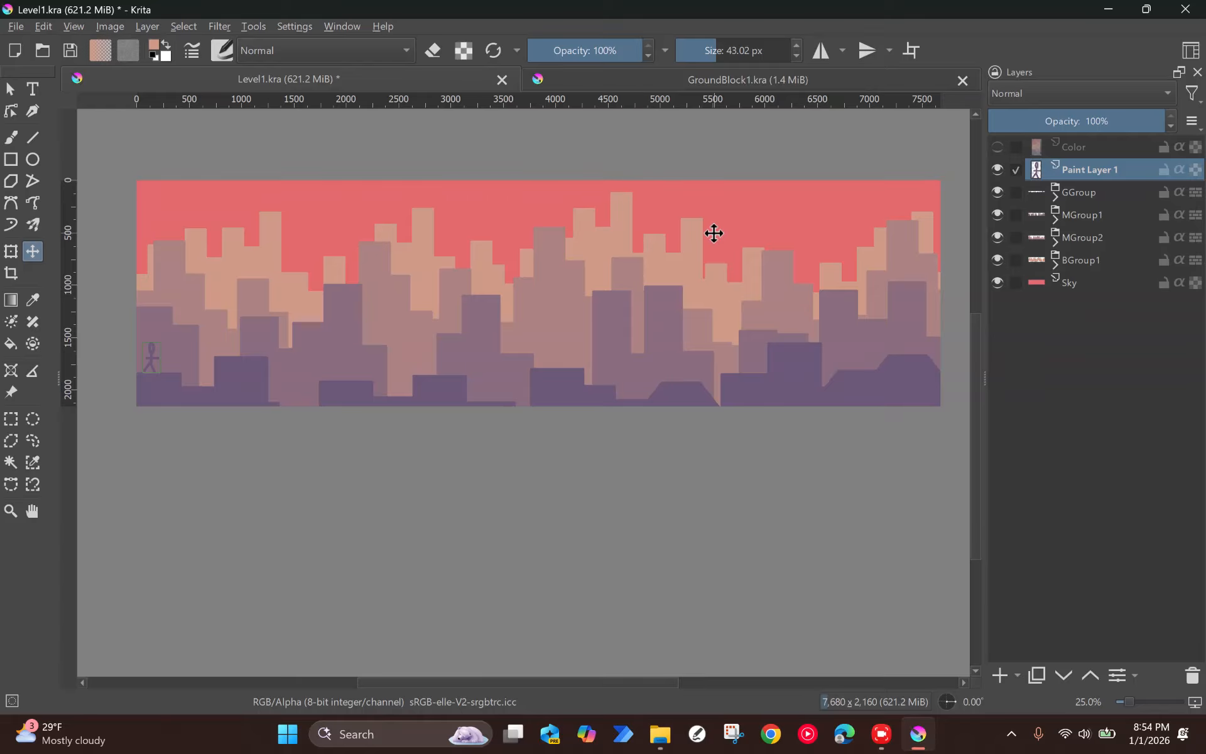
# Step: Select all four groups from GGroup through BGroup1 and raise them slightly until the tallest peach building meets the canvas's upper edge
pyautogui.click(1075, 193)
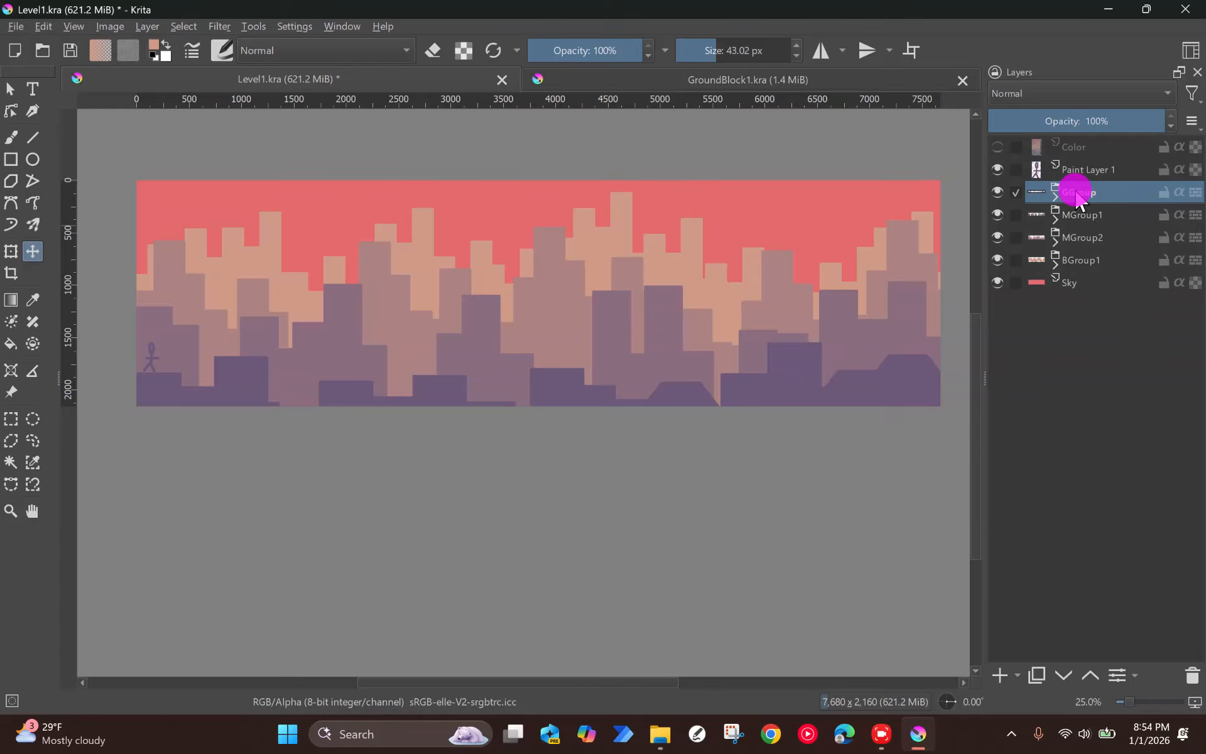
pyautogui.keyDown('shift'); pyautogui.click(1086, 262); pyautogui.keyUp('shift')
pyautogui.moveTo(723, 266); pyautogui.dragTo(725, 254)
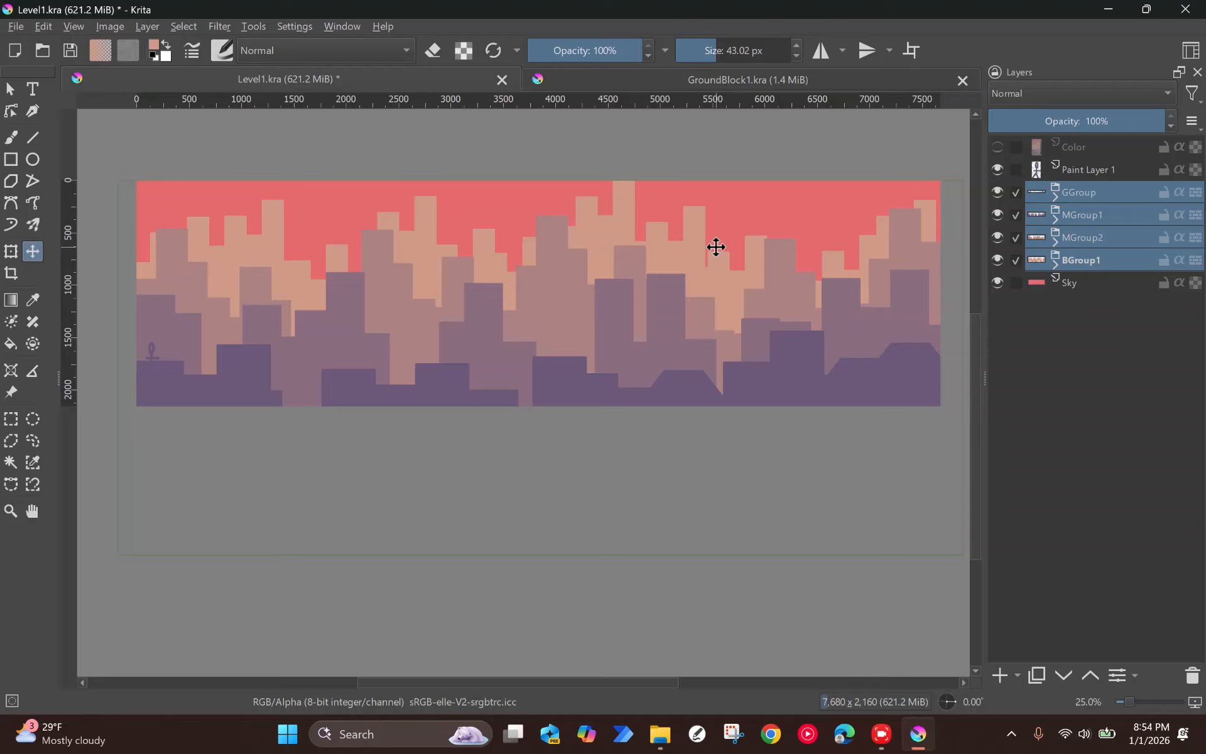
# Step: Move the Paint Layer 1 stick figure up onto the raised ground block and show the Color layer again
pyautogui.click(1065, 170)
pyautogui.moveTo(379, 290)
pyautogui.mouseDown()
pyautogui.moveTo(398, 267)
pyautogui.moveTo(393, 281)
pyautogui.mouseUp()
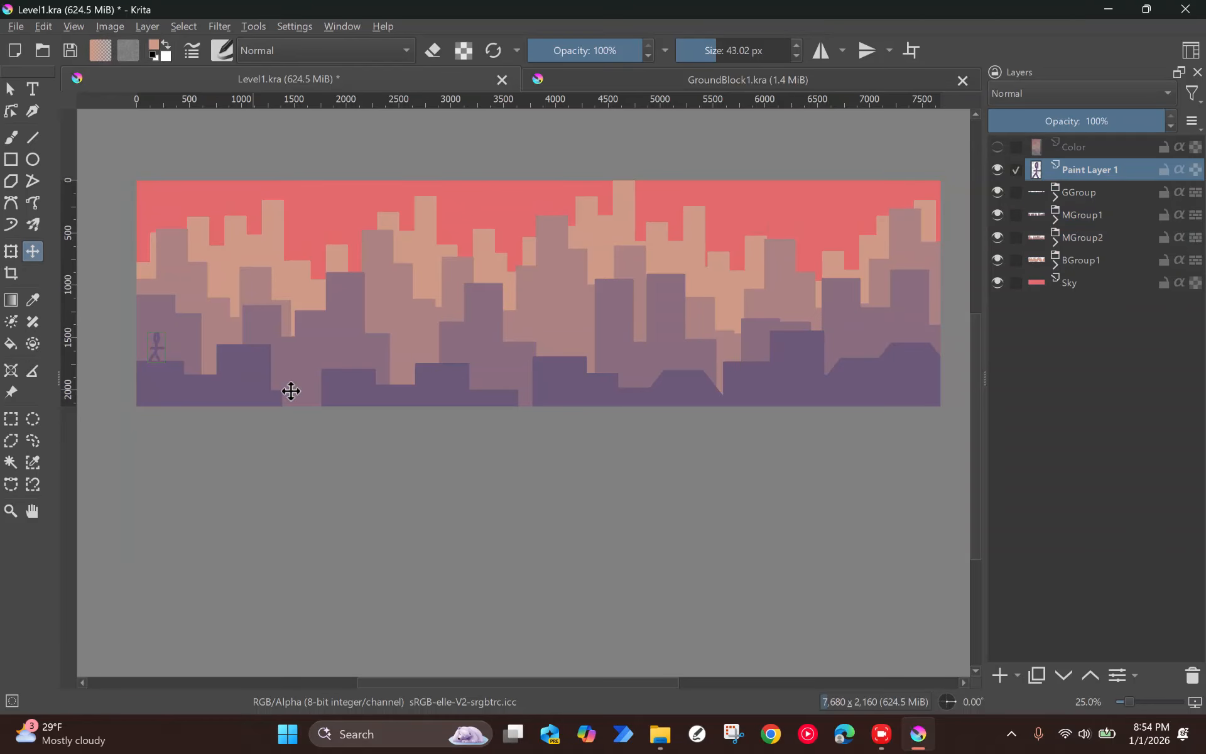
pyautogui.click(998, 147)
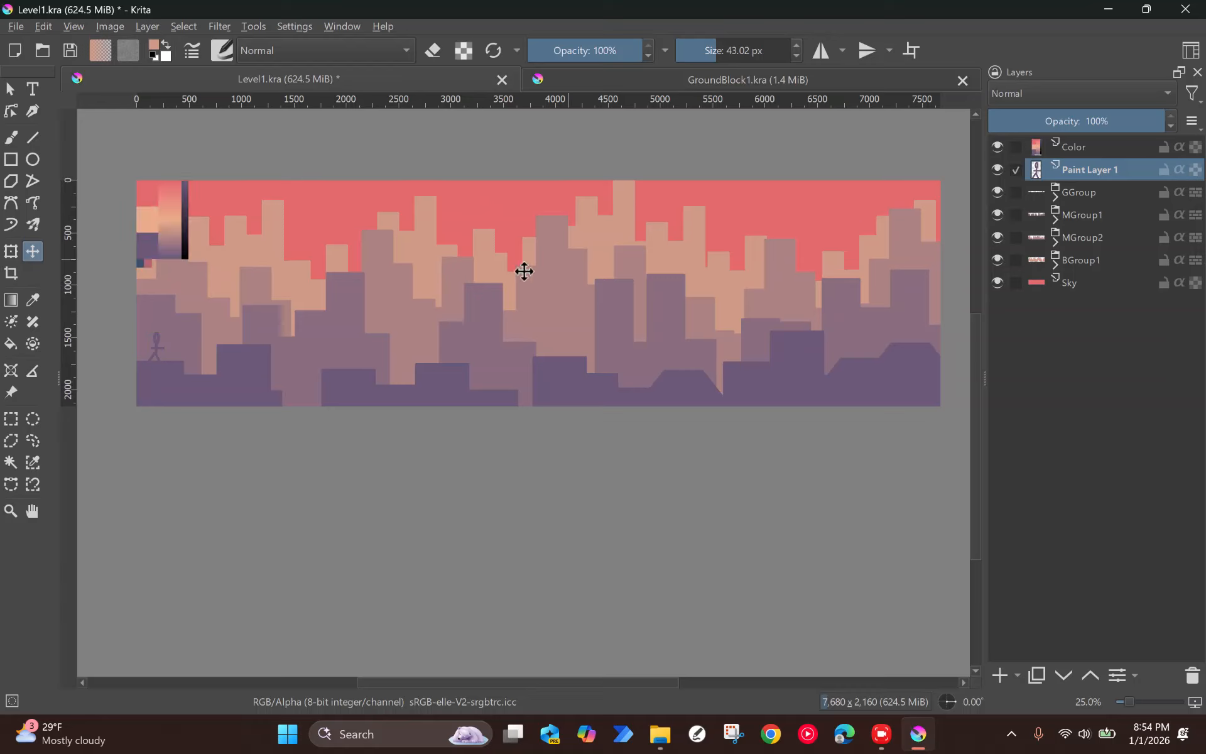